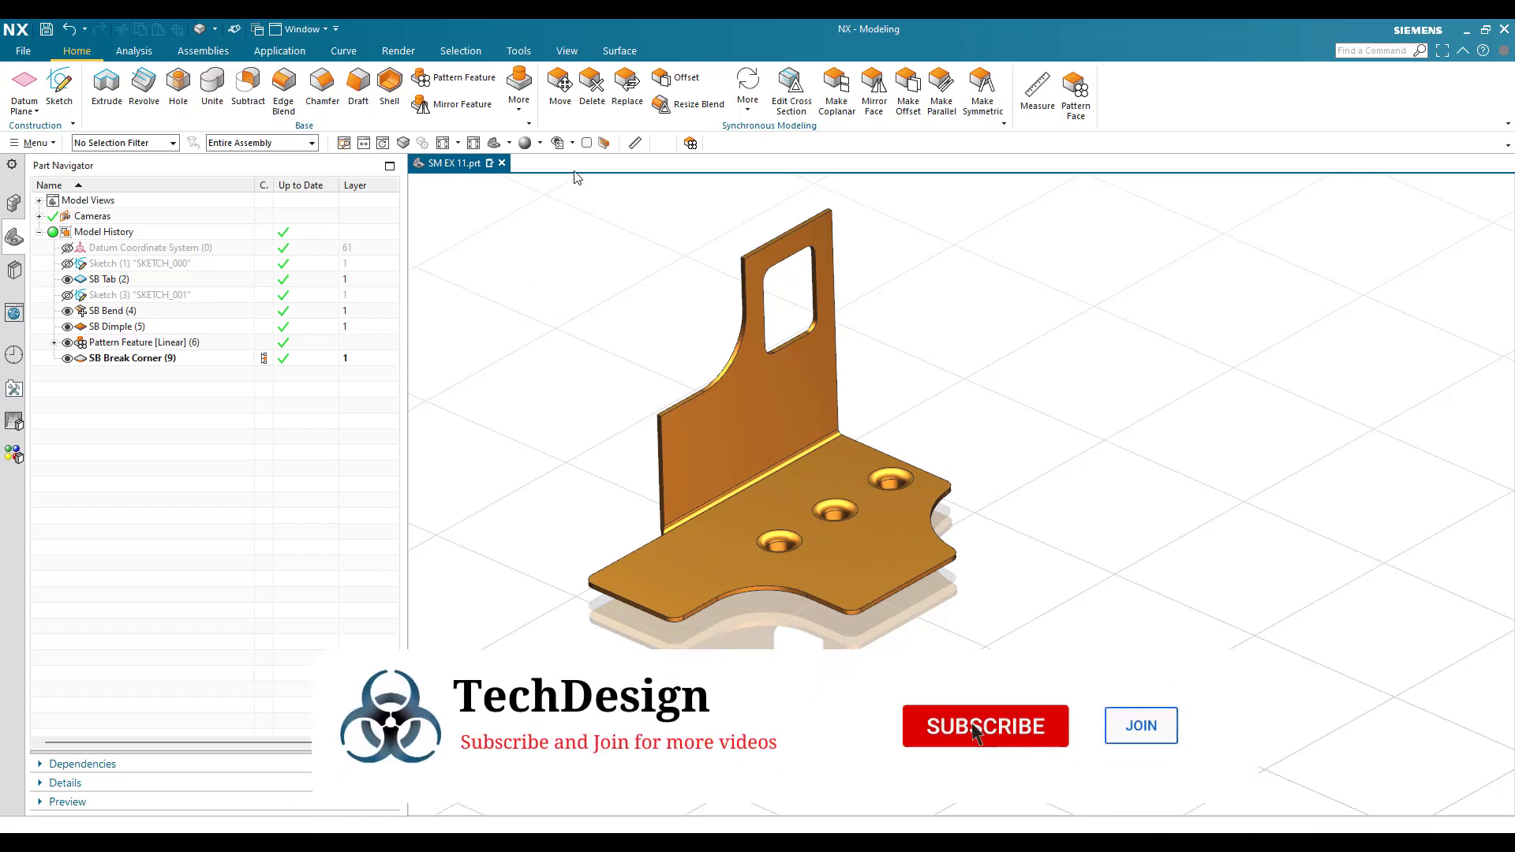
# Create a new millimetre part from the Sheet Metal template and bring the Home commands to the front of the ribbon
pyautogui.click(31, 54)
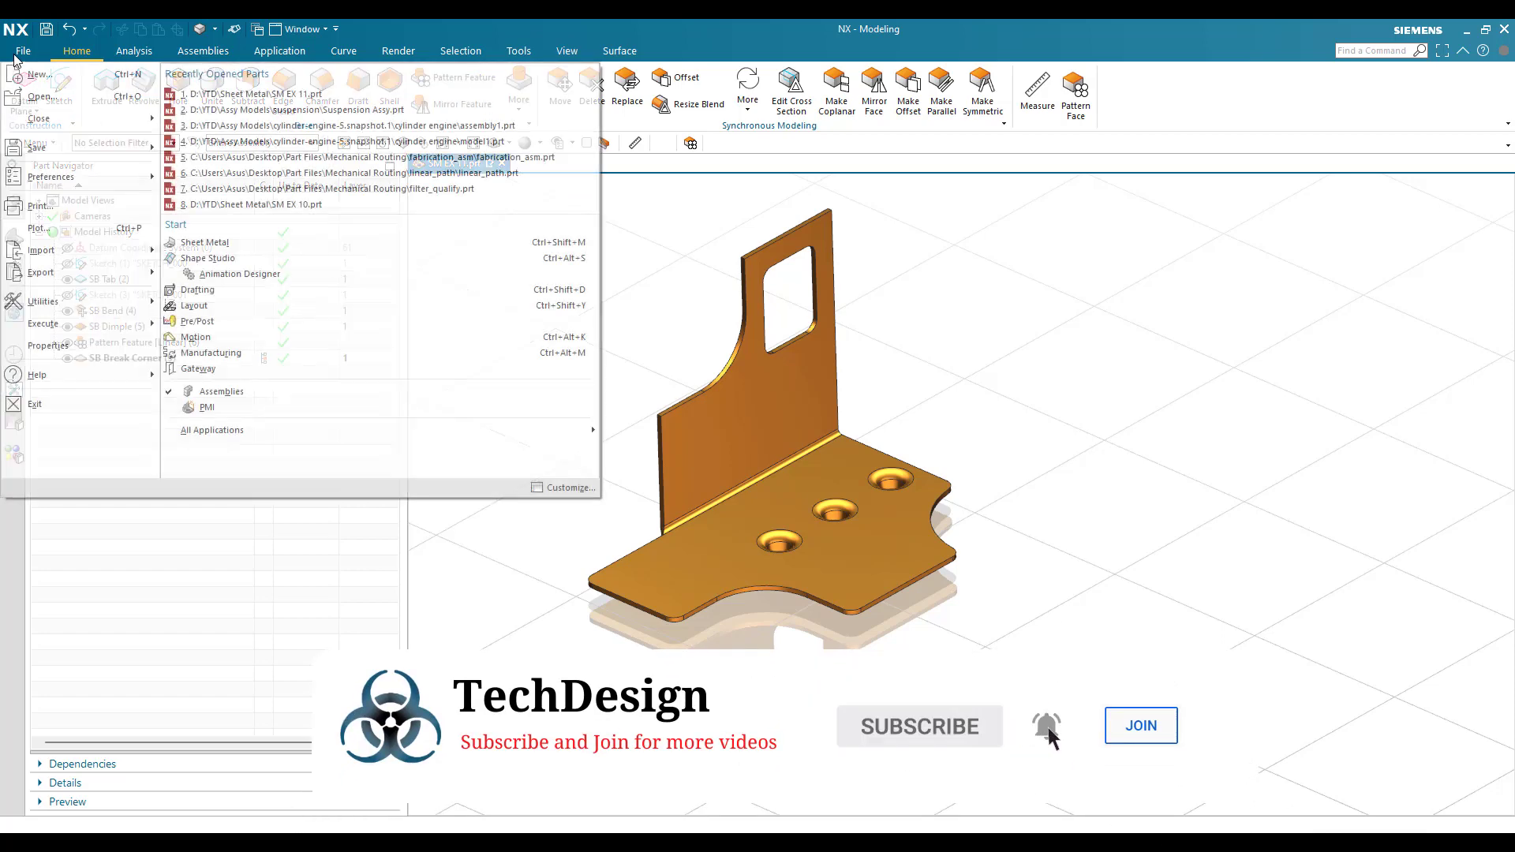
pyautogui.click(544, 287)
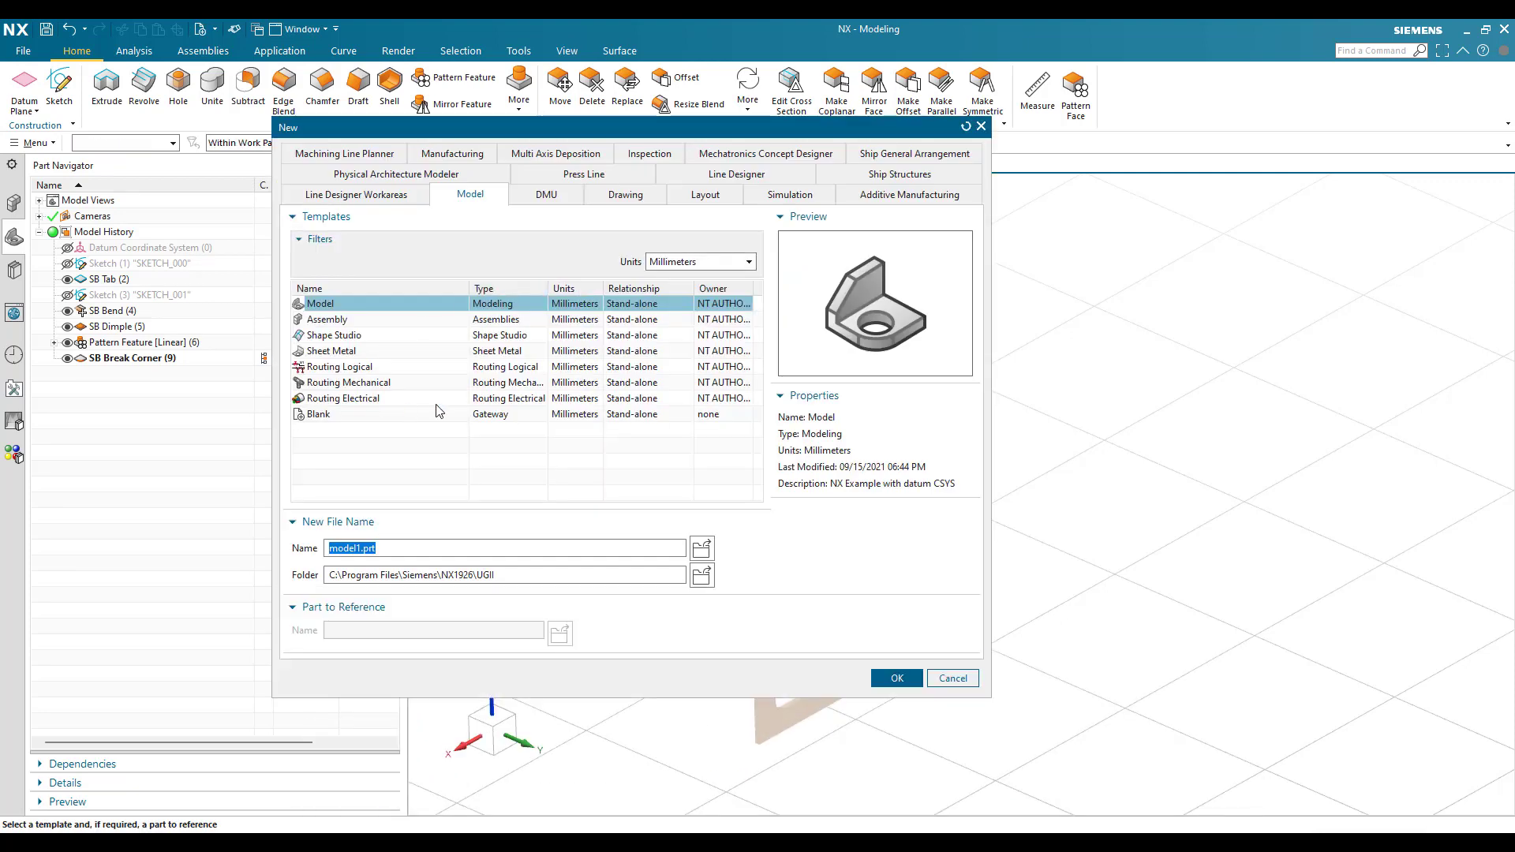
pyautogui.click(388, 355)
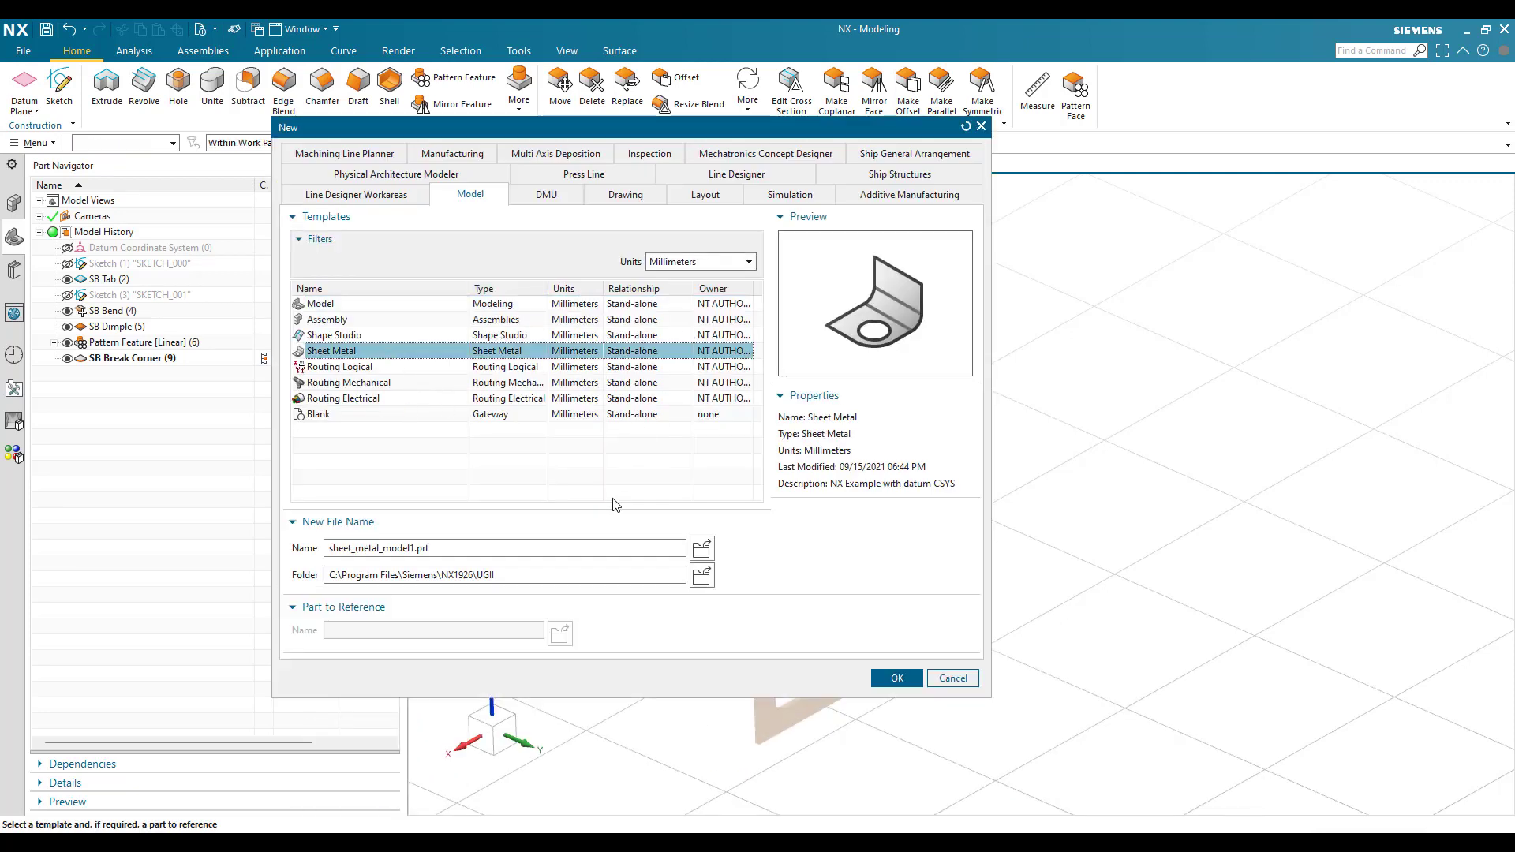
pyautogui.click(897, 678)
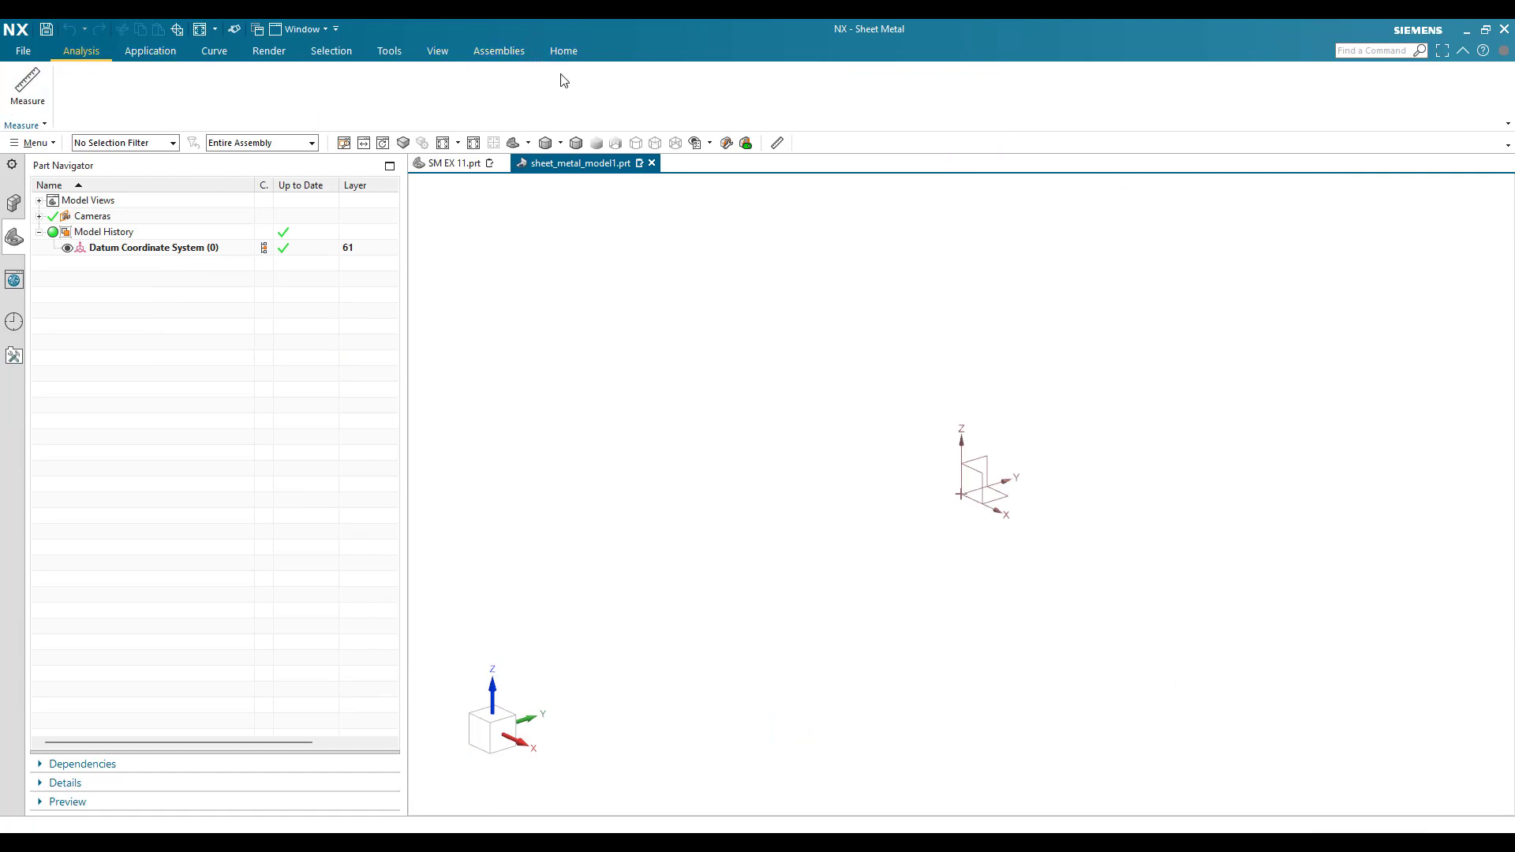
pyautogui.moveTo(564, 51); pyautogui.dragTo(80, 53)
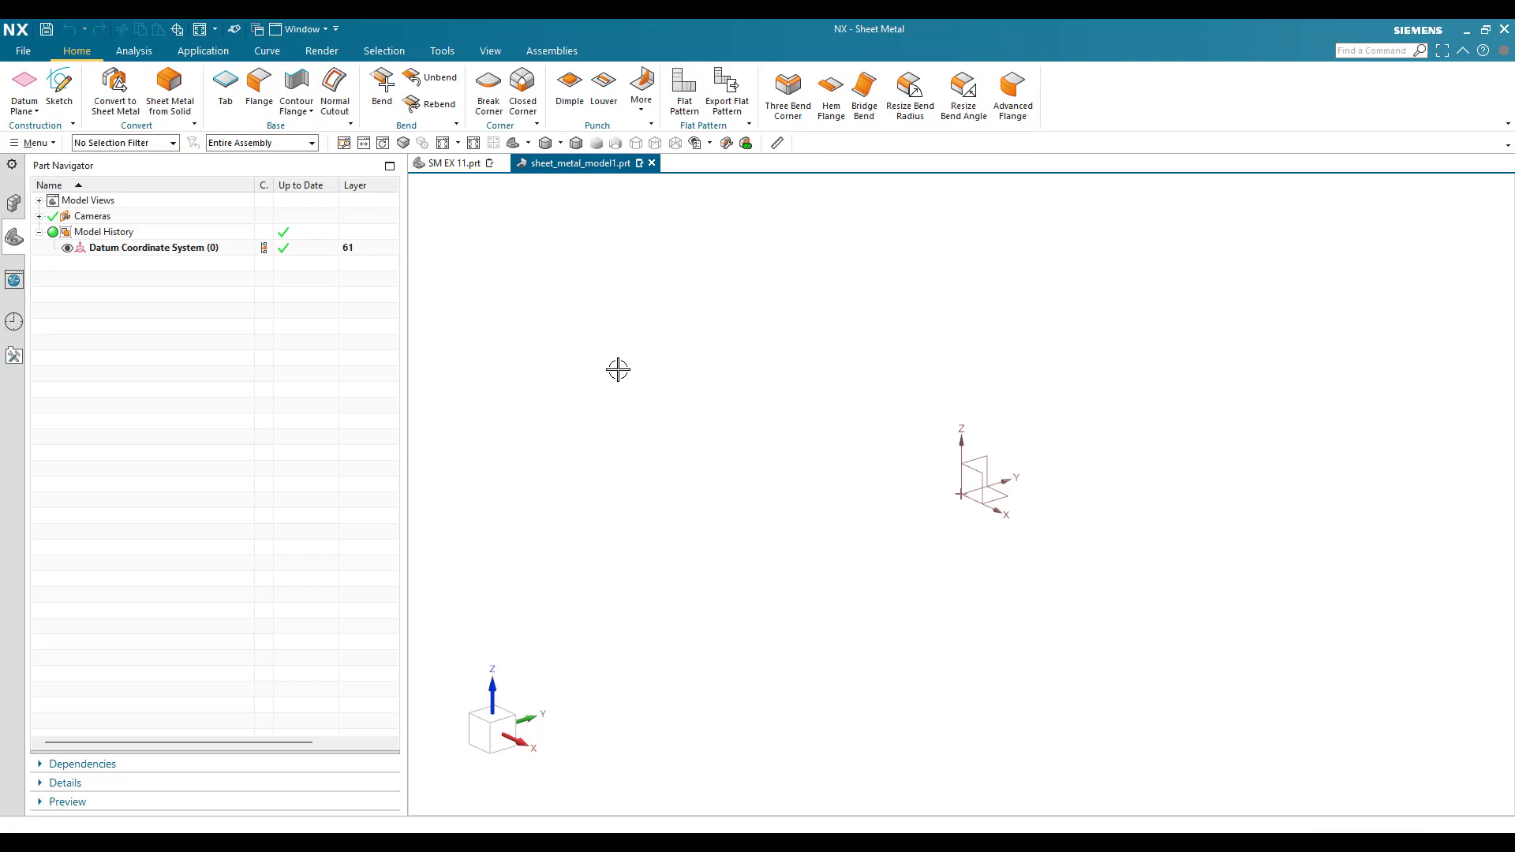
# Check the flat pattern reference drawing and start a new sketch on the XY plane
pyautogui.hotkey('alt', 'Tab')
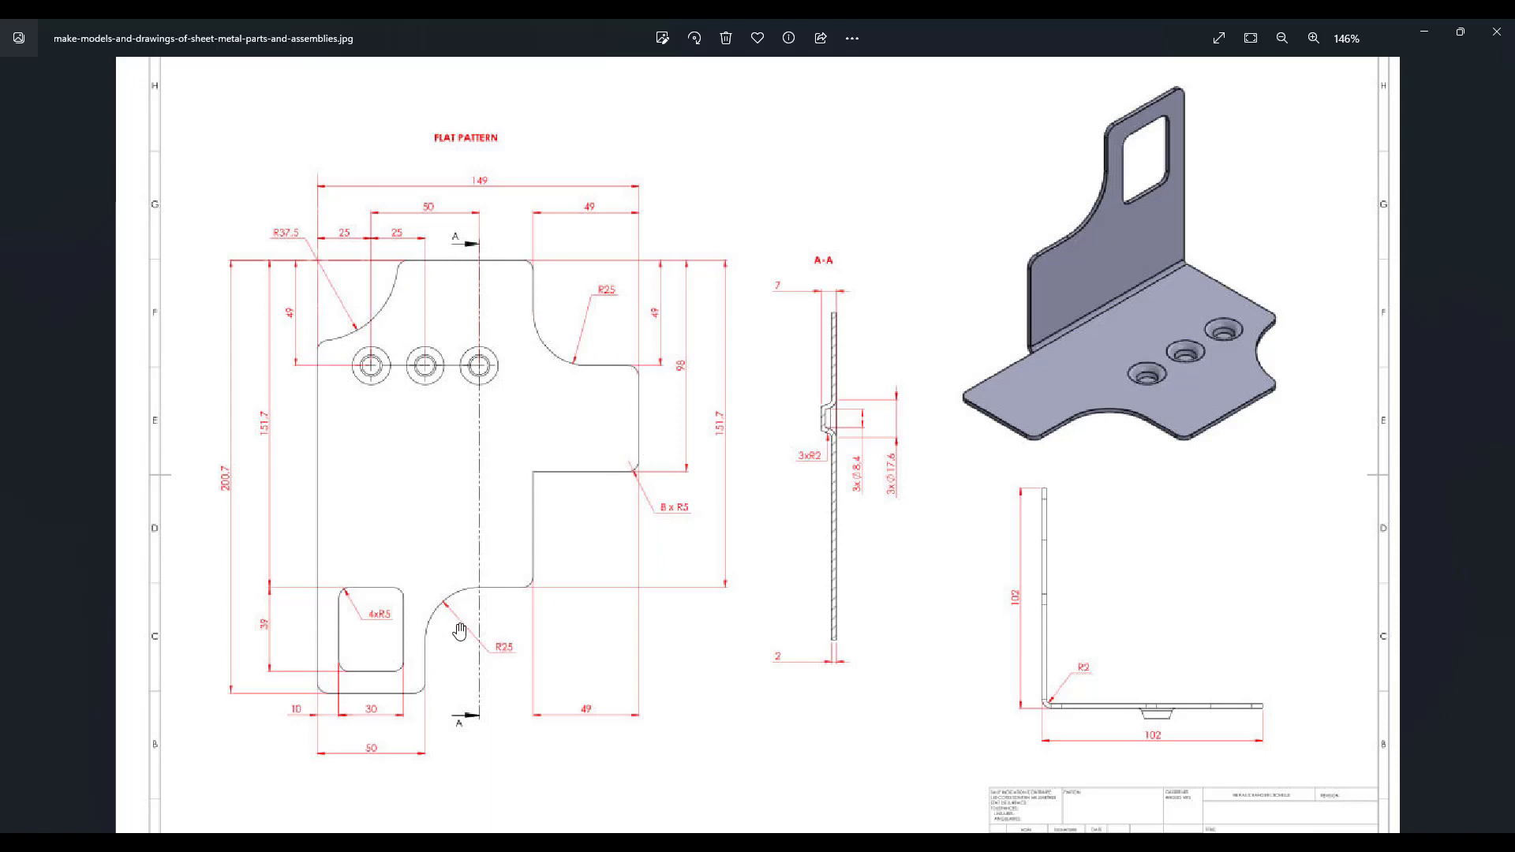
pyautogui.hotkey('alt', 'Tab')
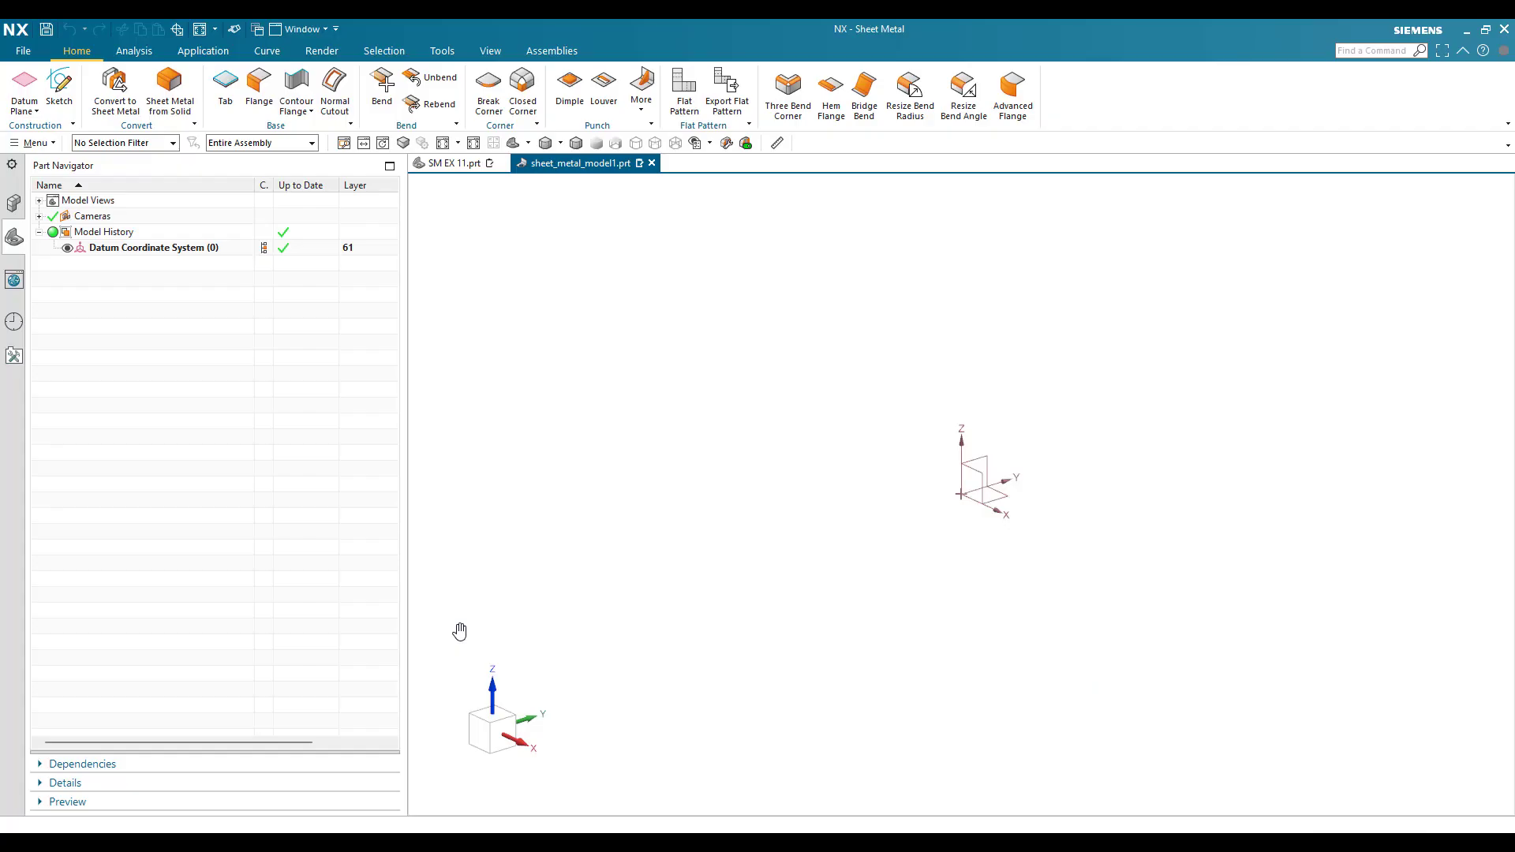
pyautogui.click(63, 109)
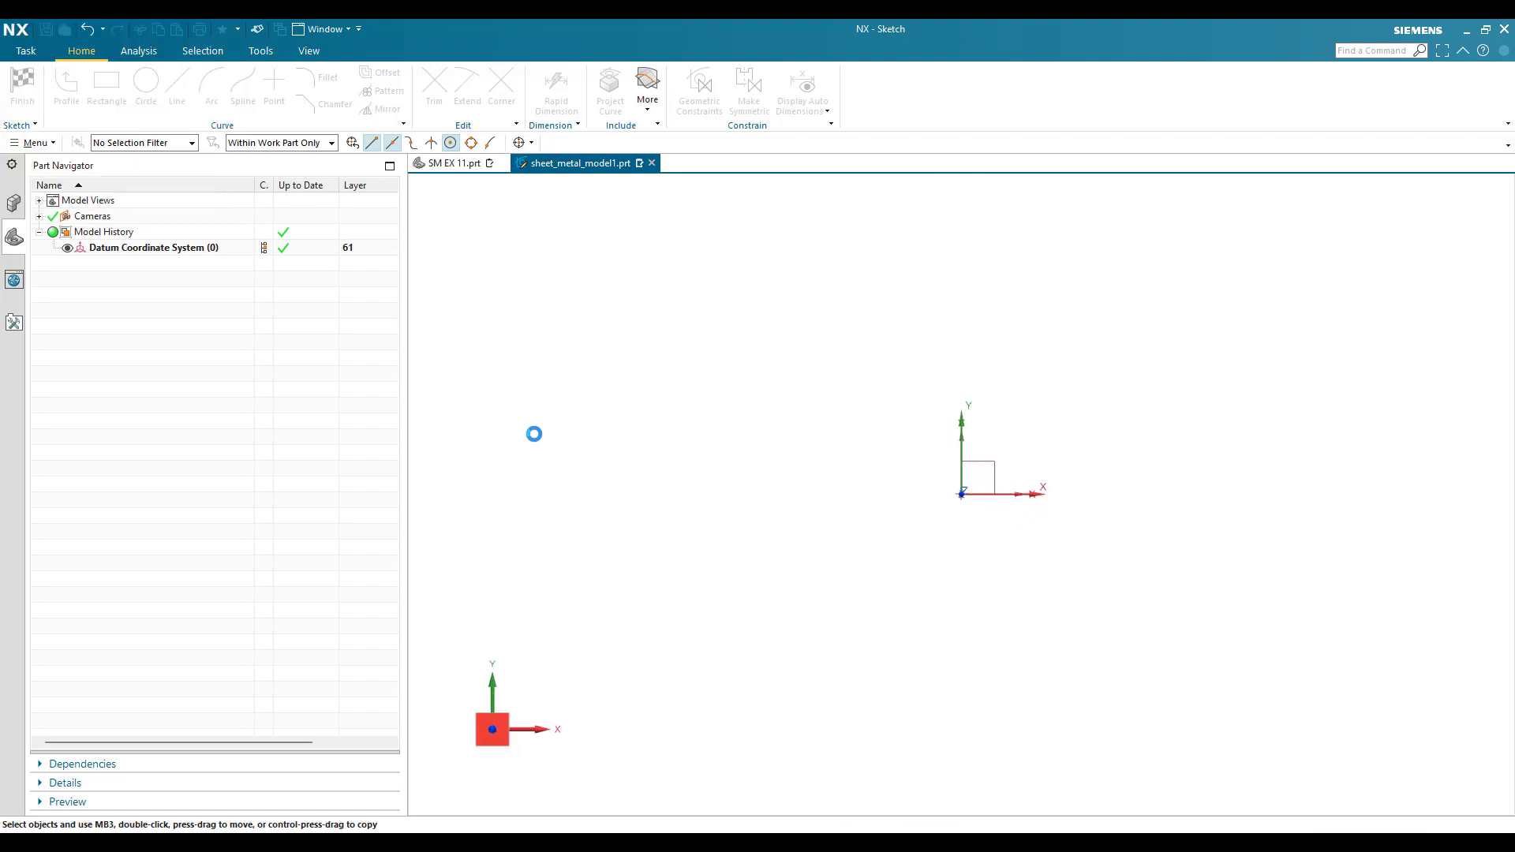
pyautogui.hotkey('alt', 'Tab')
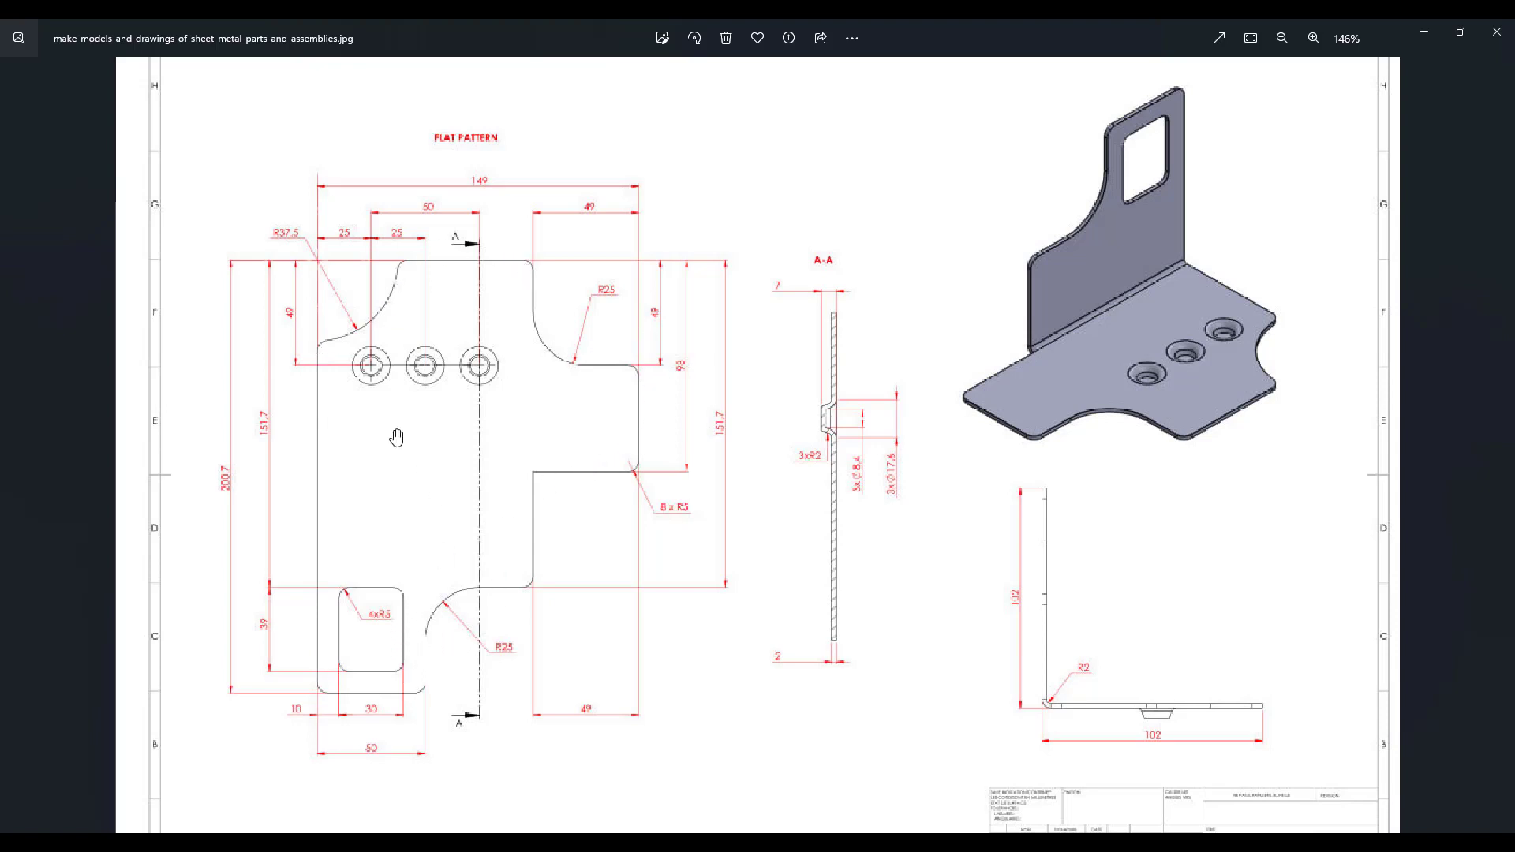
pyautogui.hotkey('alt', 'Tab')
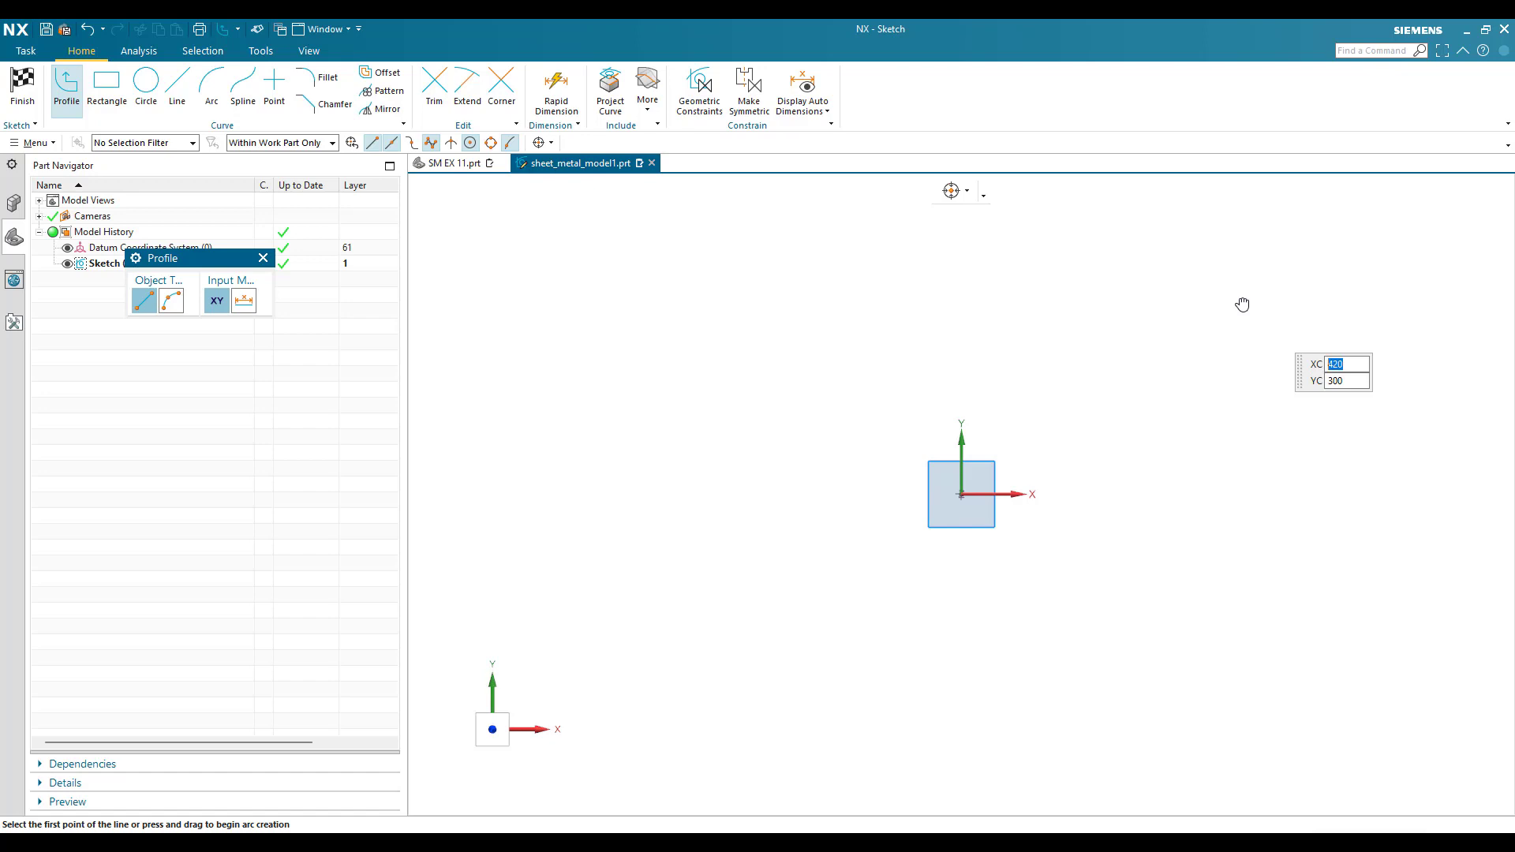
# Draw a five-segment staircase profile from the sketch origin, alternating horizontal and vertical lines rightward and upward, with the last segment about 220 mm long
pyautogui.click(962, 494)
pyautogui.click(1108, 494)
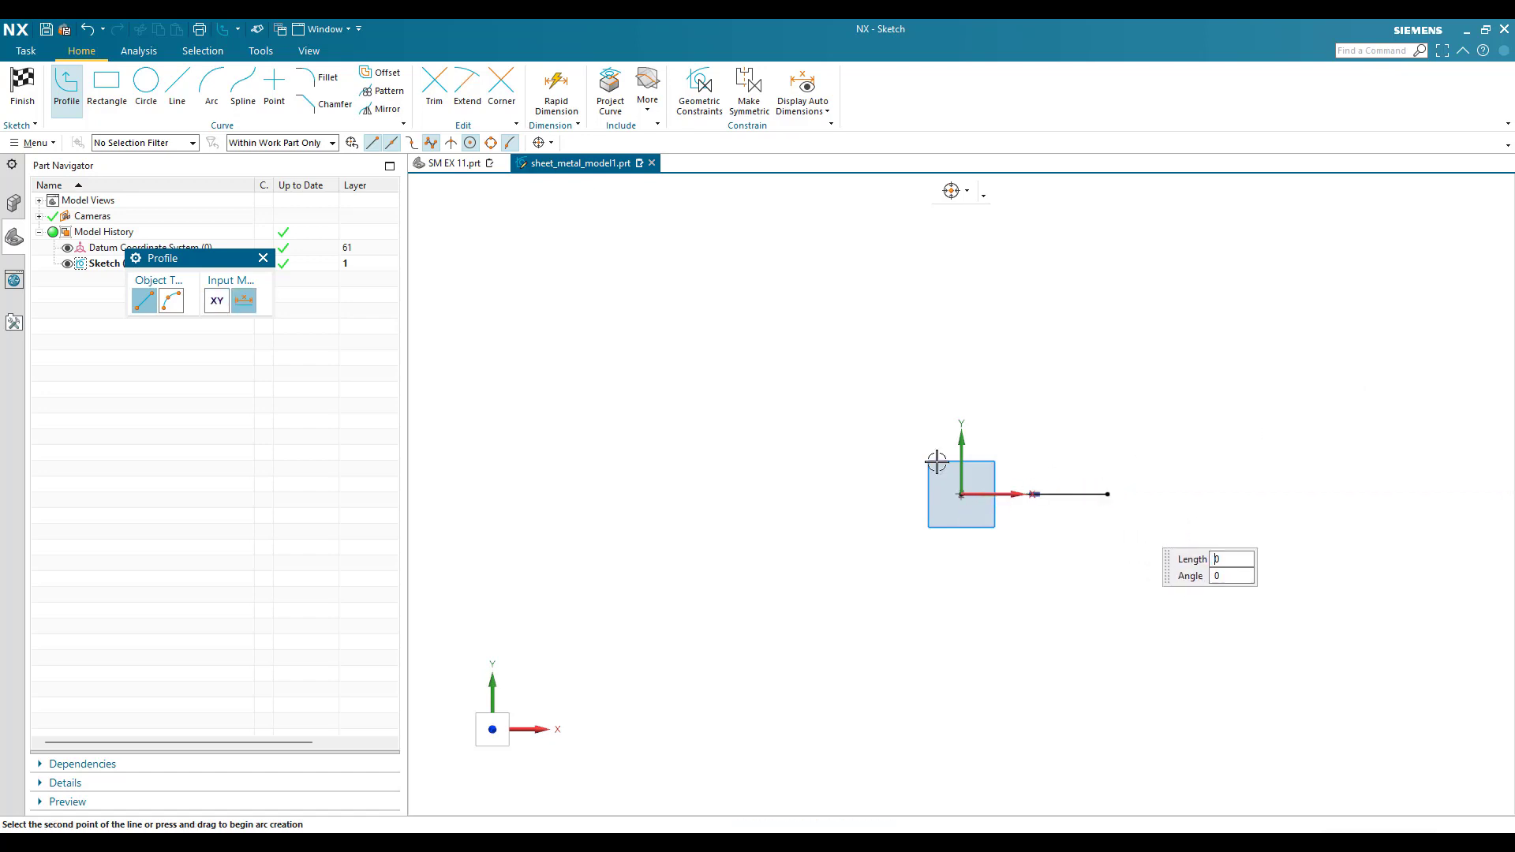
pyautogui.click(1110, 382)
pyautogui.click(1202, 382)
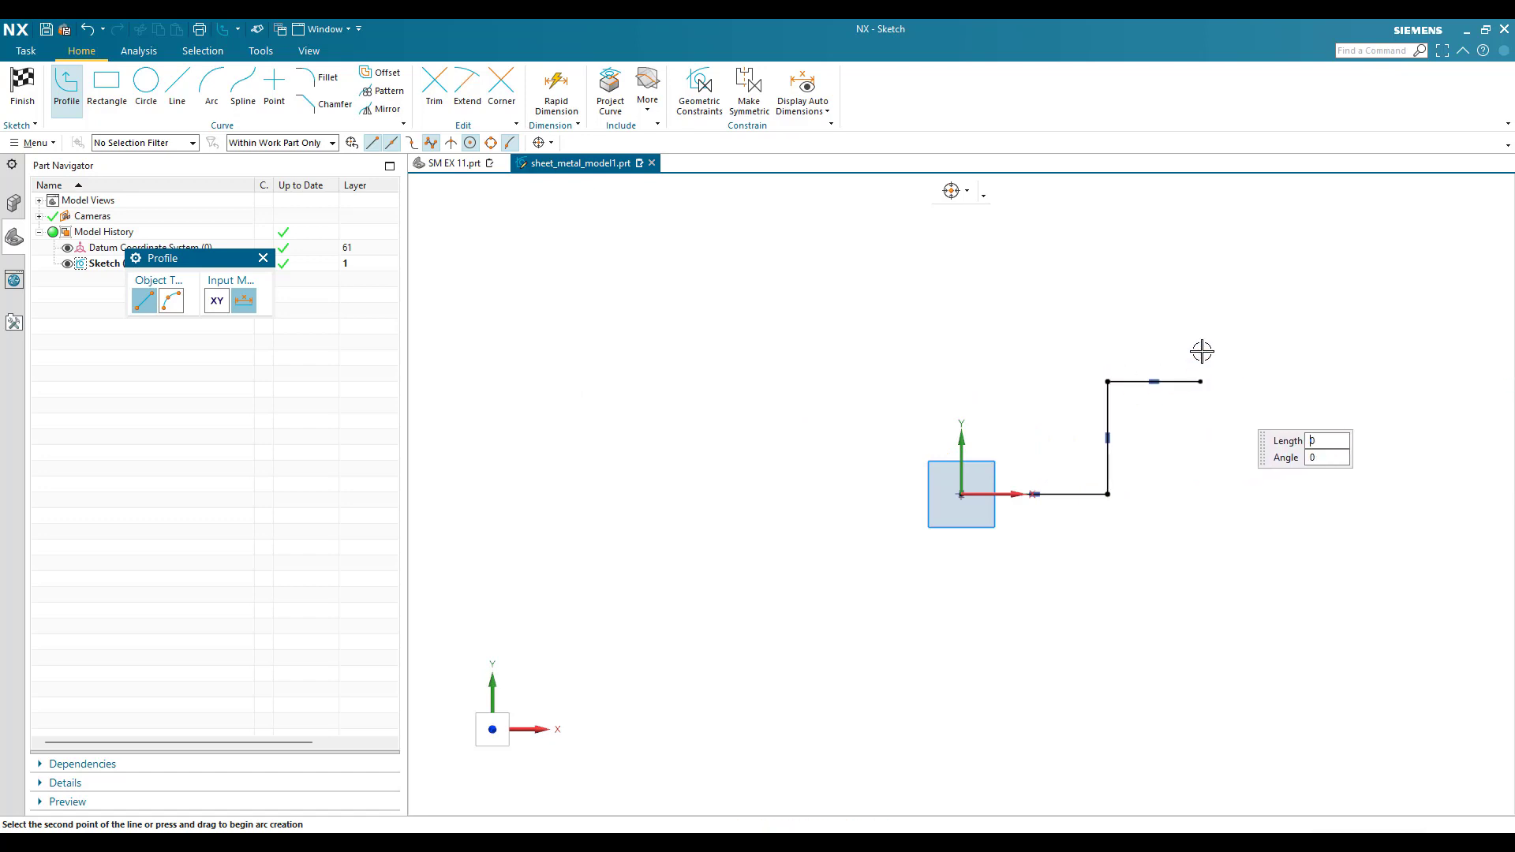
pyautogui.click(1201, 262)
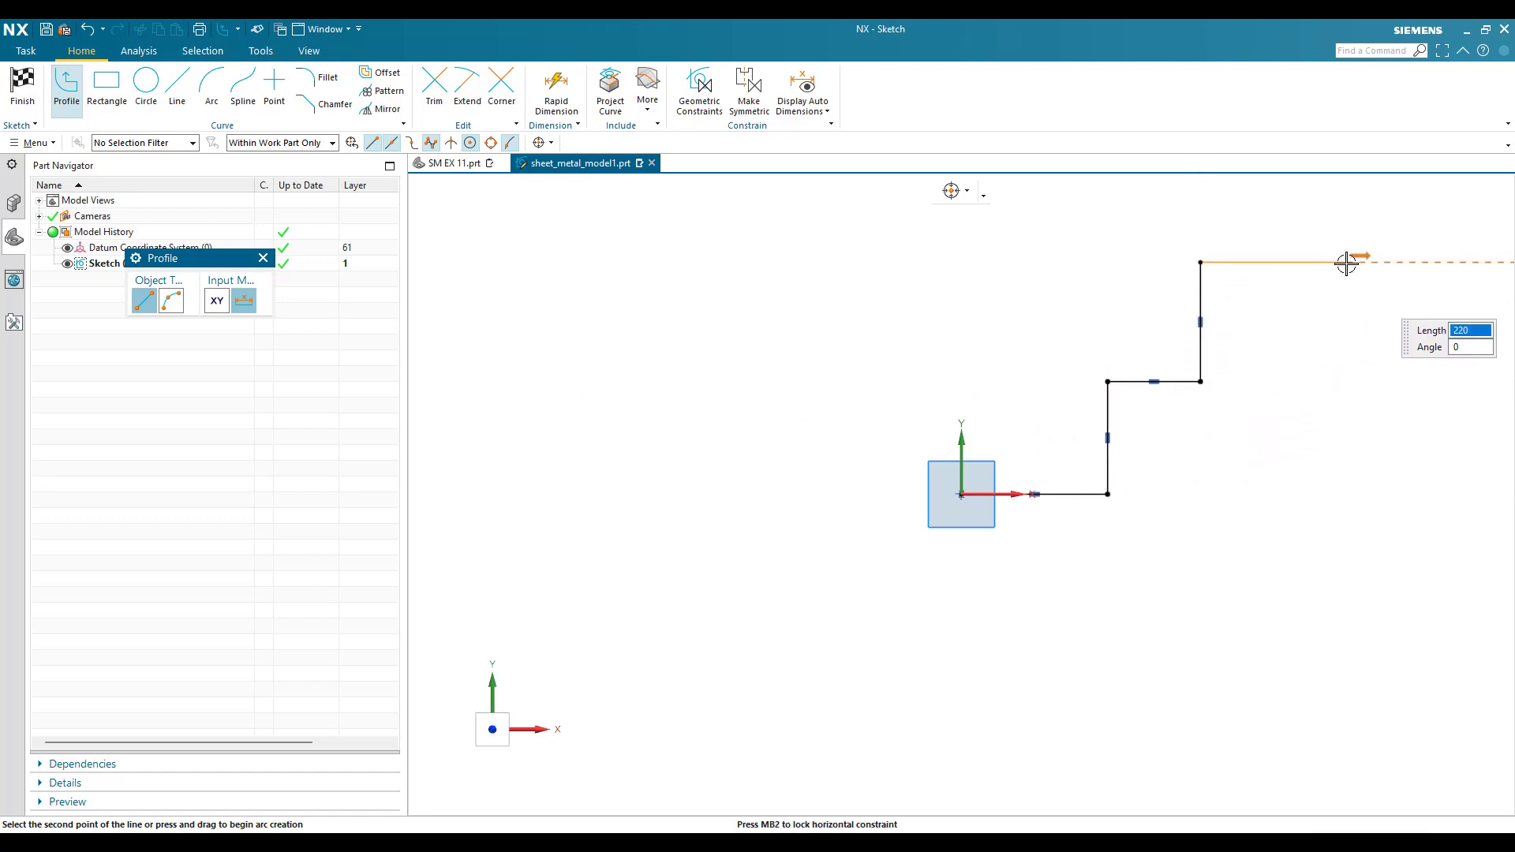
pyautogui.click(1348, 262)
# Continue the profile with lines going up, left, up, left, down and left, ending beyond the sketch's vertical axis
pyautogui.scroll(-4, 1348, 263)
pyautogui.scroll(-3, 1345, 261)
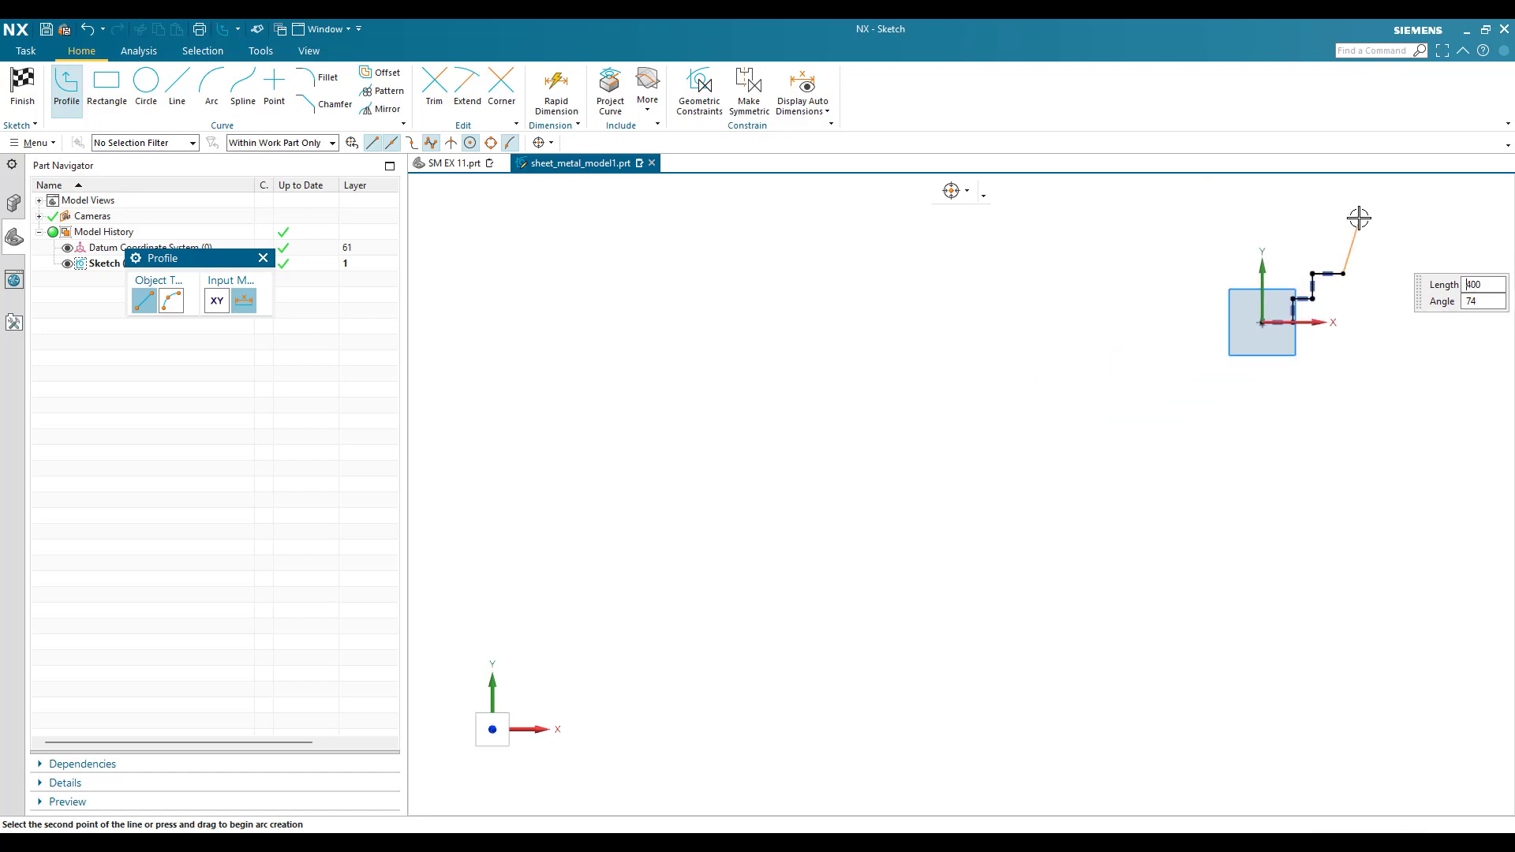
pyautogui.scroll(6, 1356, 220)
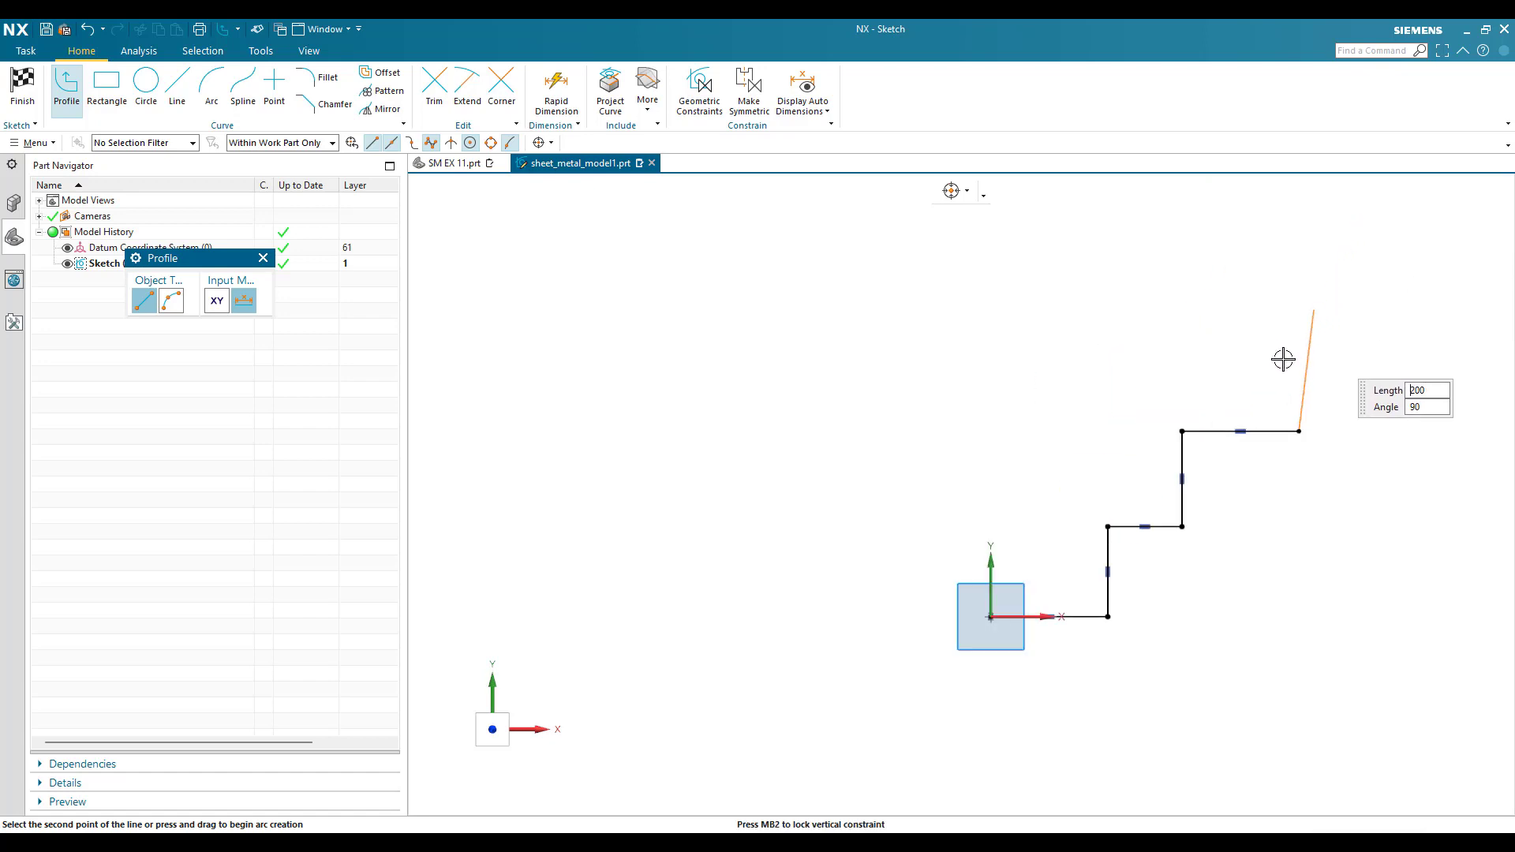
pyautogui.click(1298, 315)
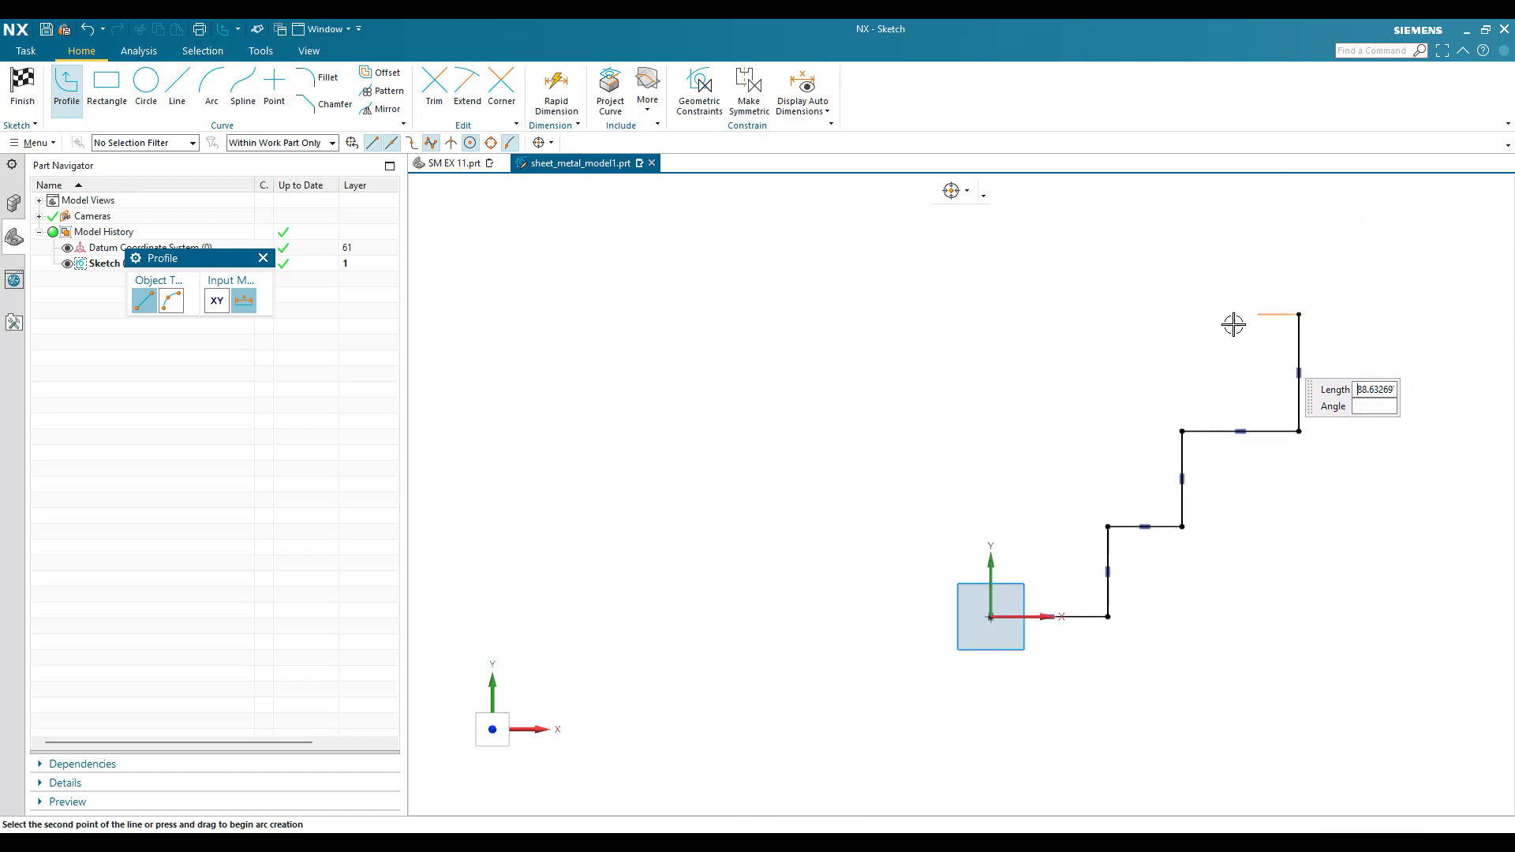
pyautogui.click(1184, 315)
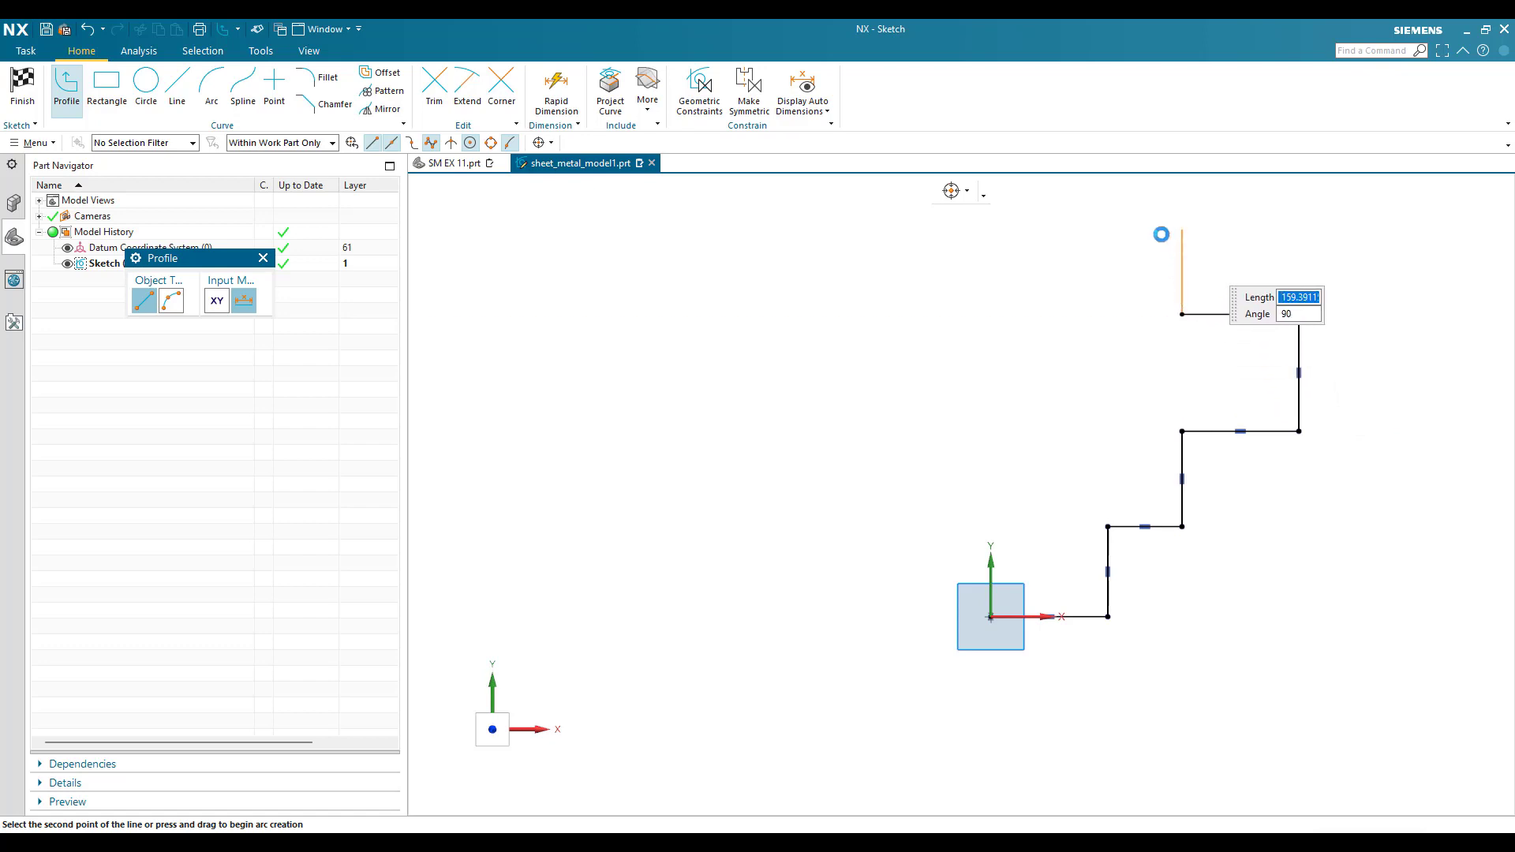
pyautogui.click(1161, 233)
pyautogui.click(1040, 230)
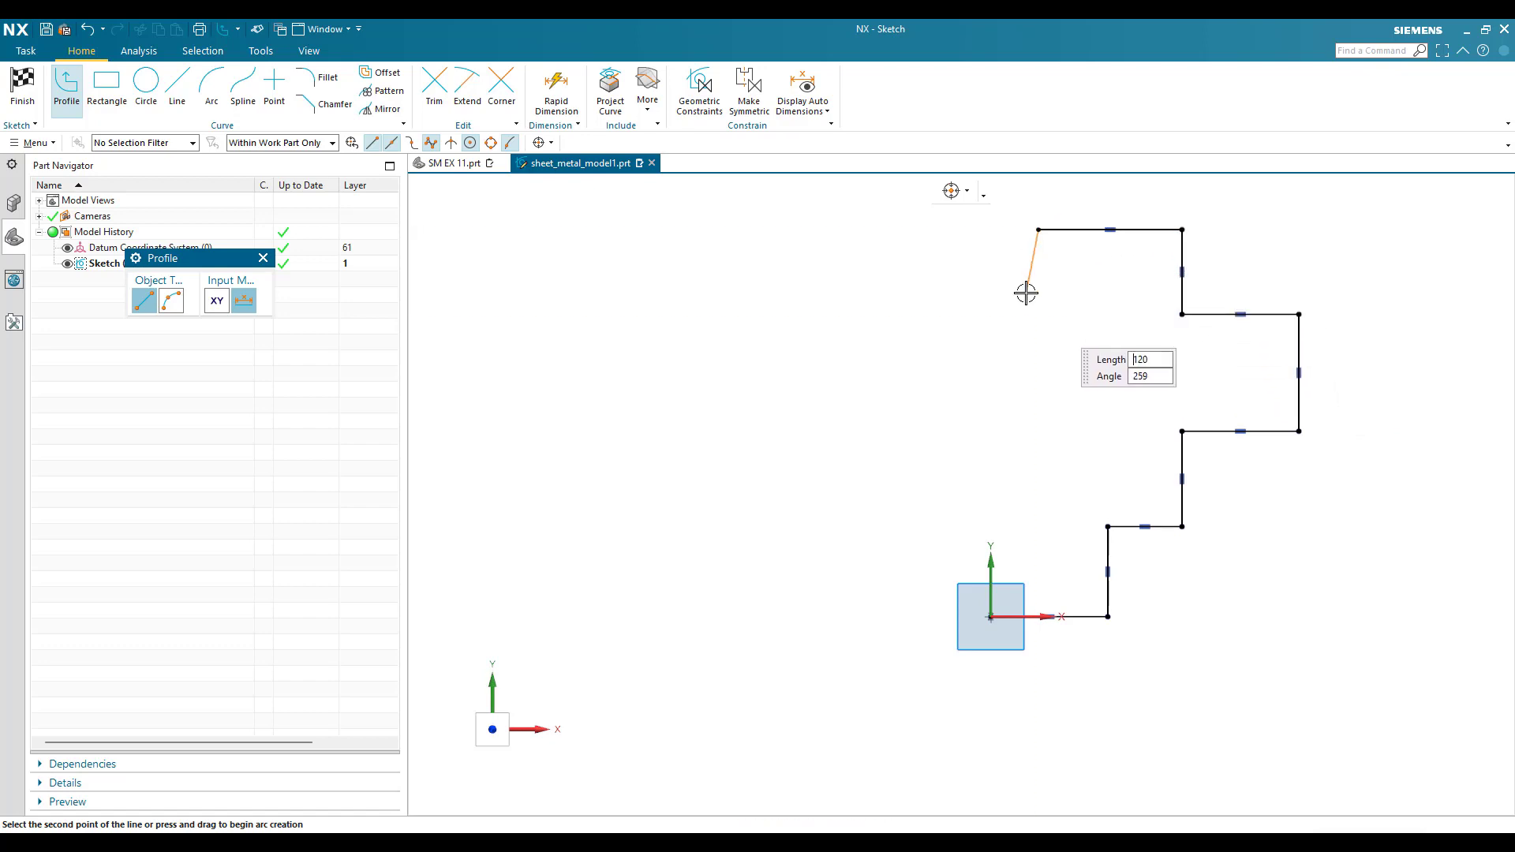
pyautogui.click(1039, 313)
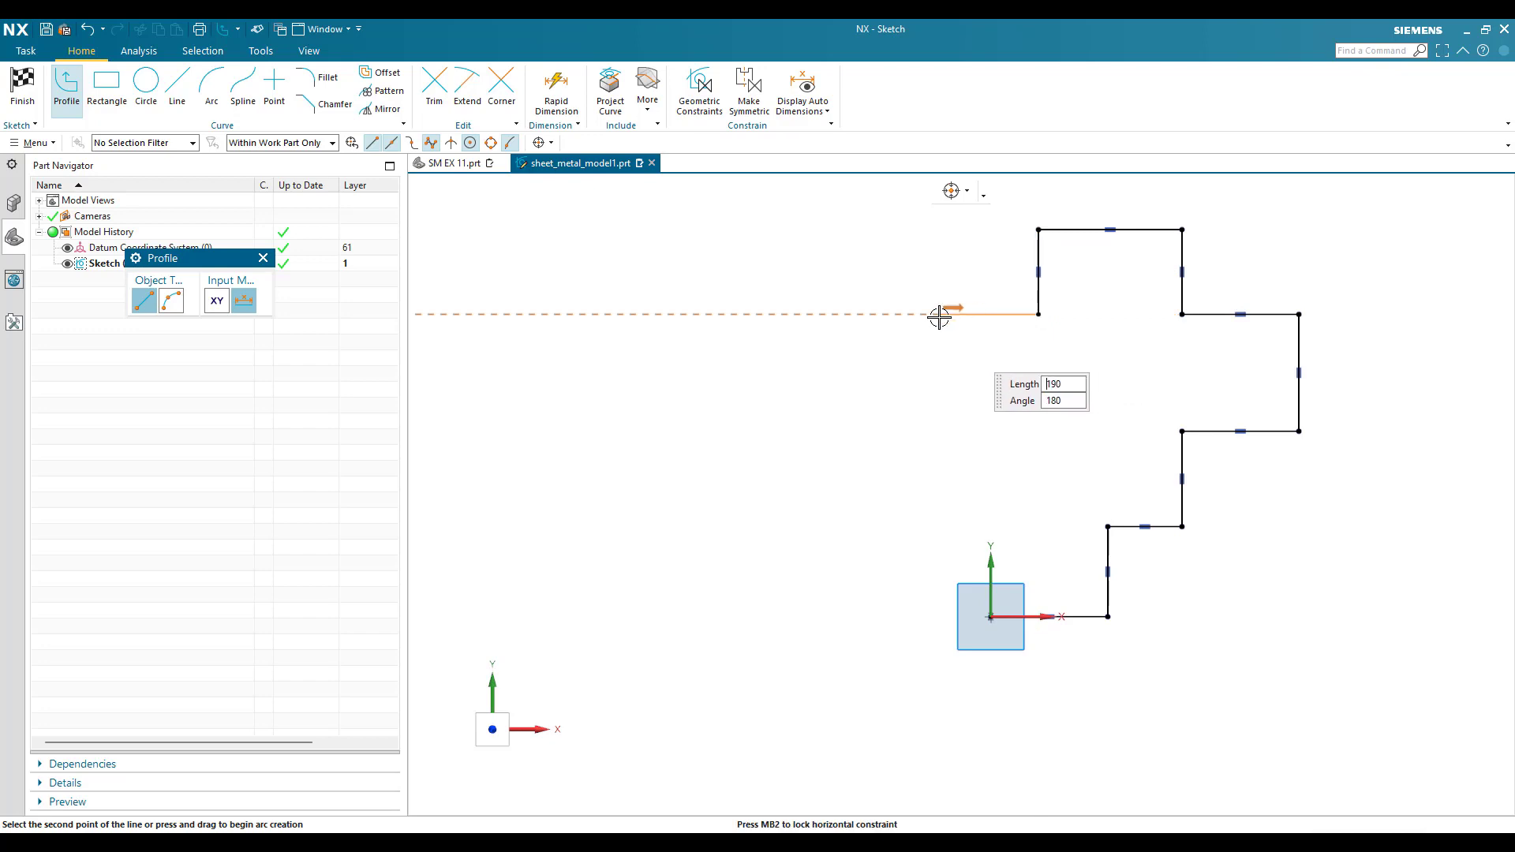
pyautogui.click(950, 313)
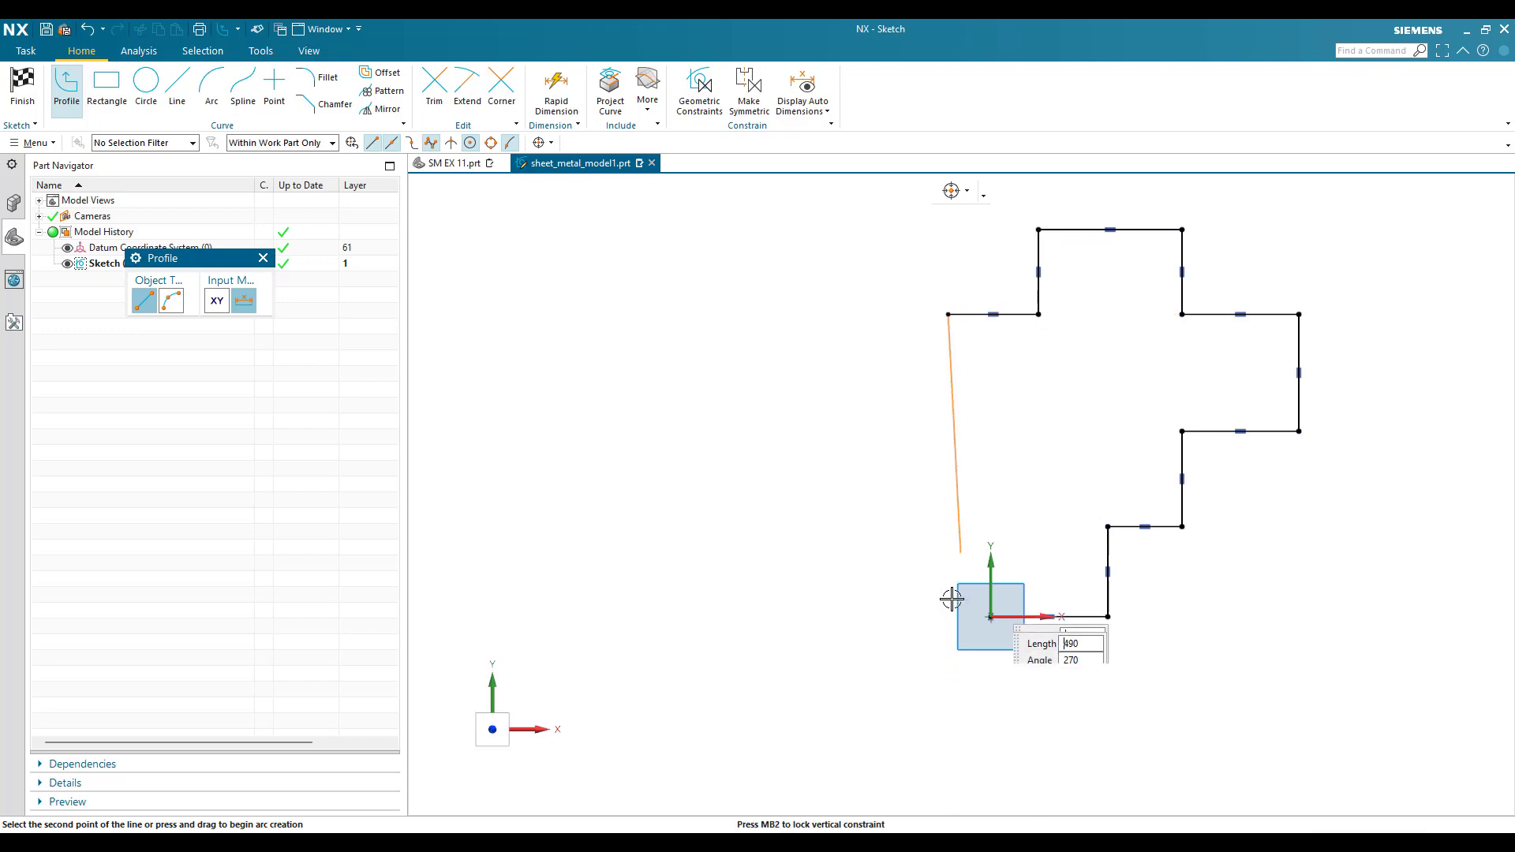
pyautogui.press('Escape')
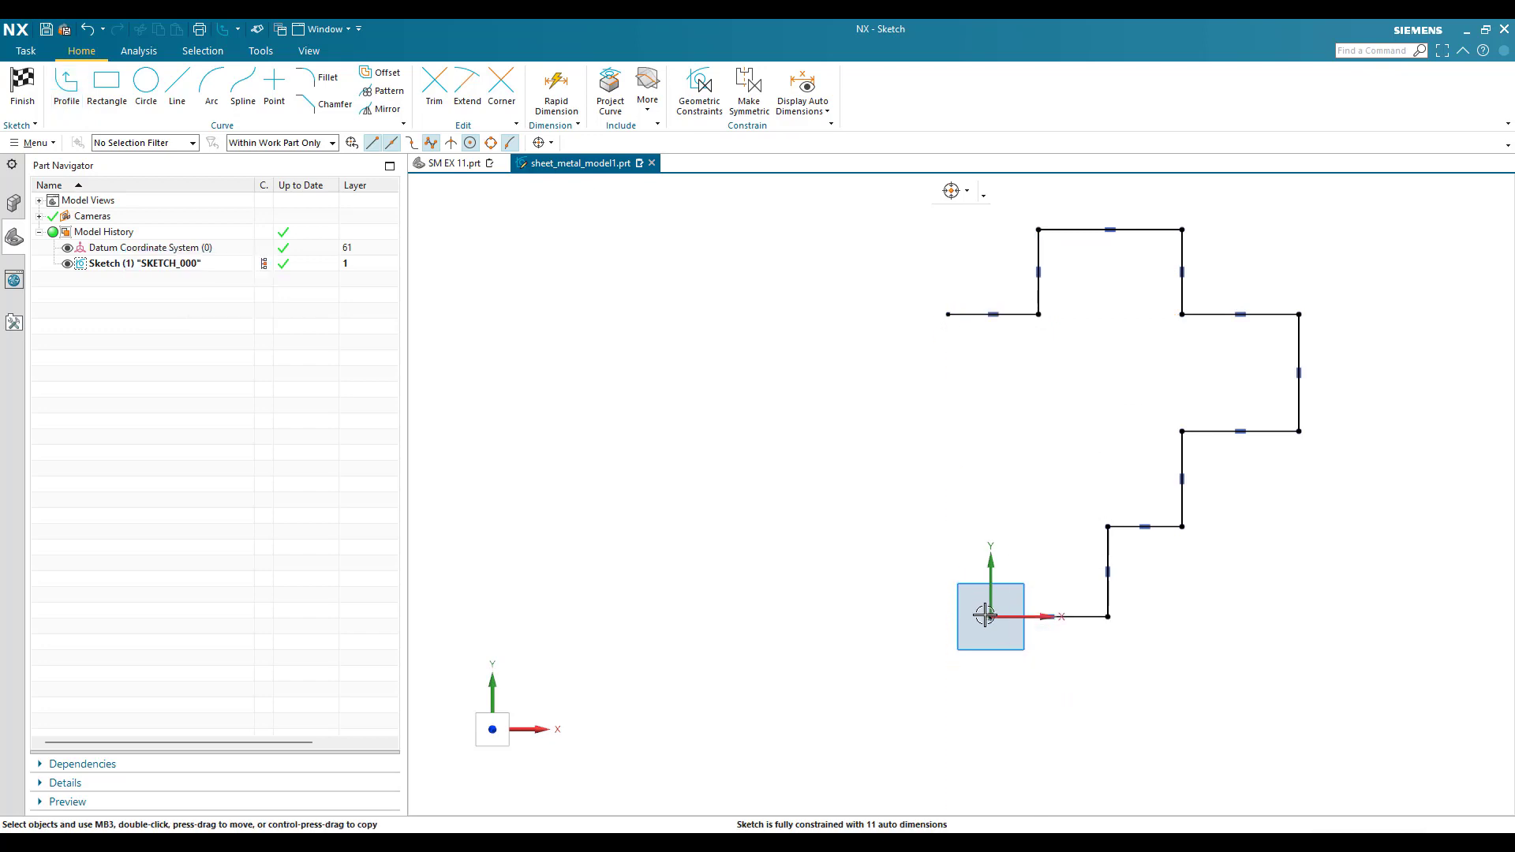
# Draw a vertical line from the sketch origin up past the profile's open horizontal end
pyautogui.click(187, 105)
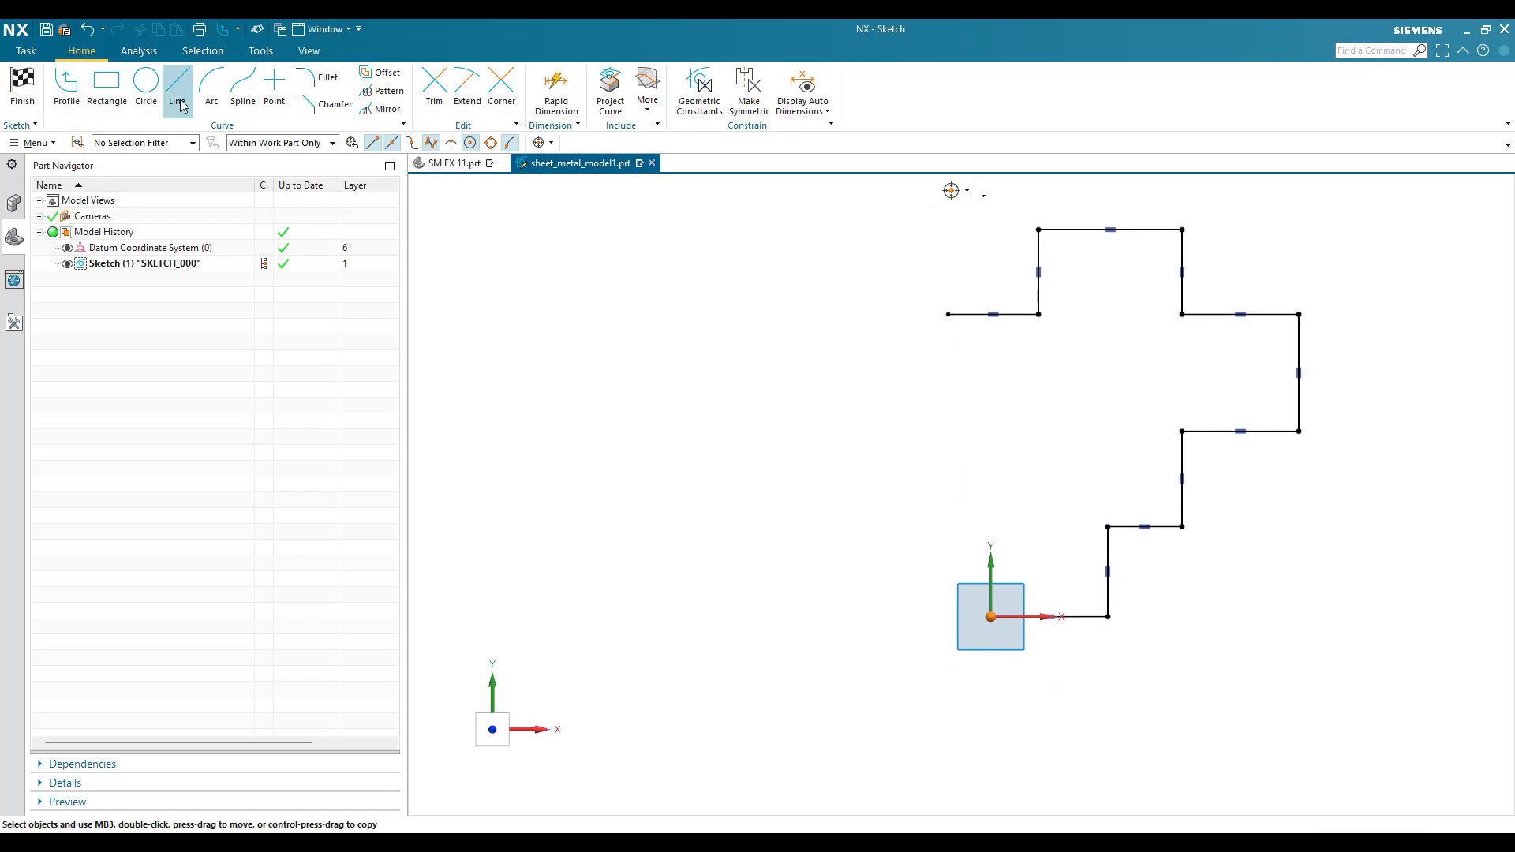
pyautogui.click(992, 617)
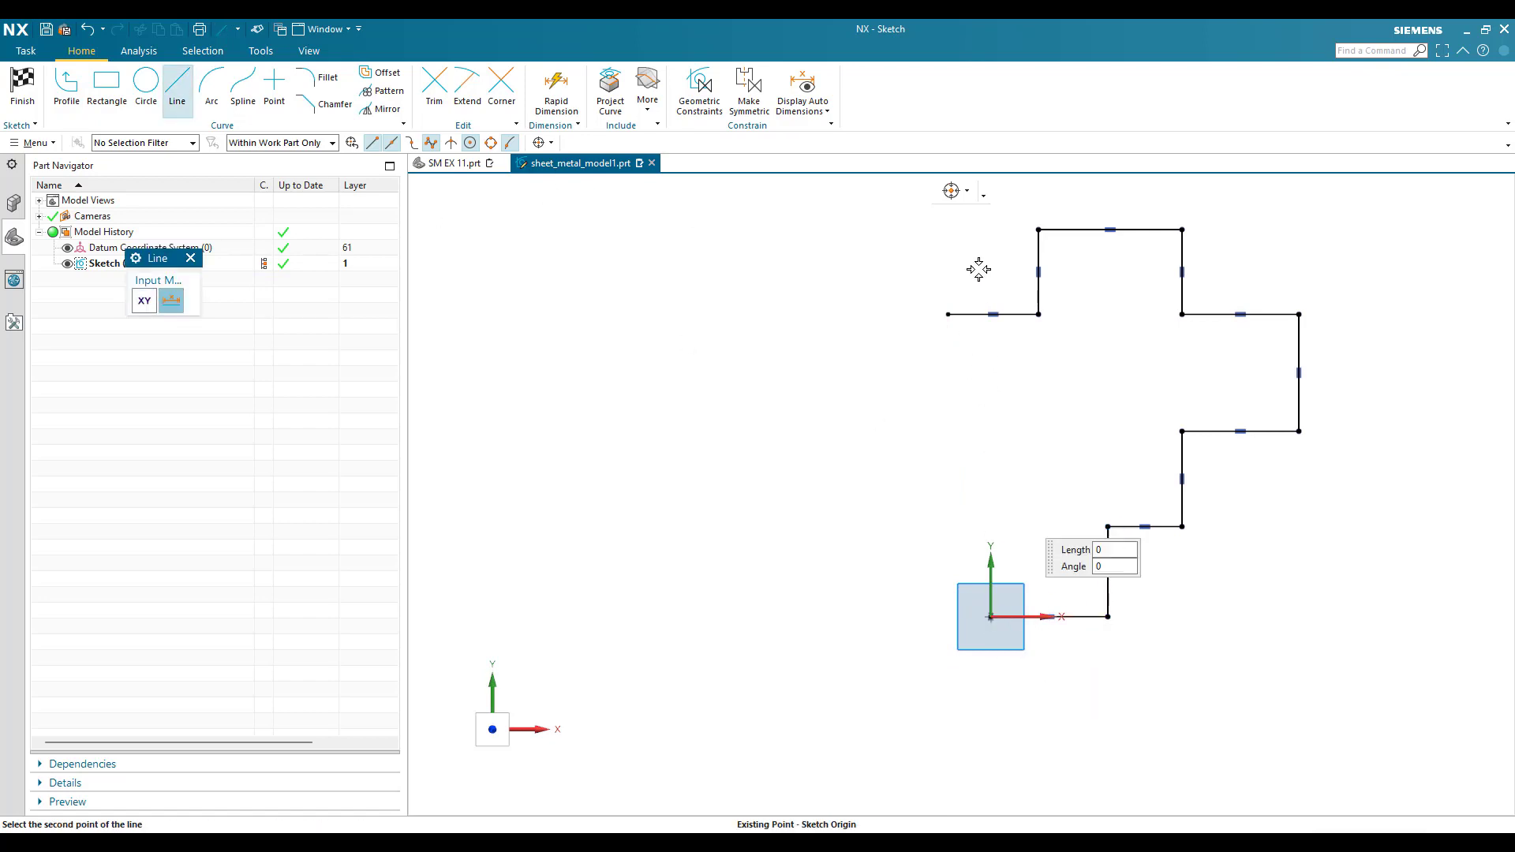
pyautogui.click(984, 272)
pyautogui.press('Escape')
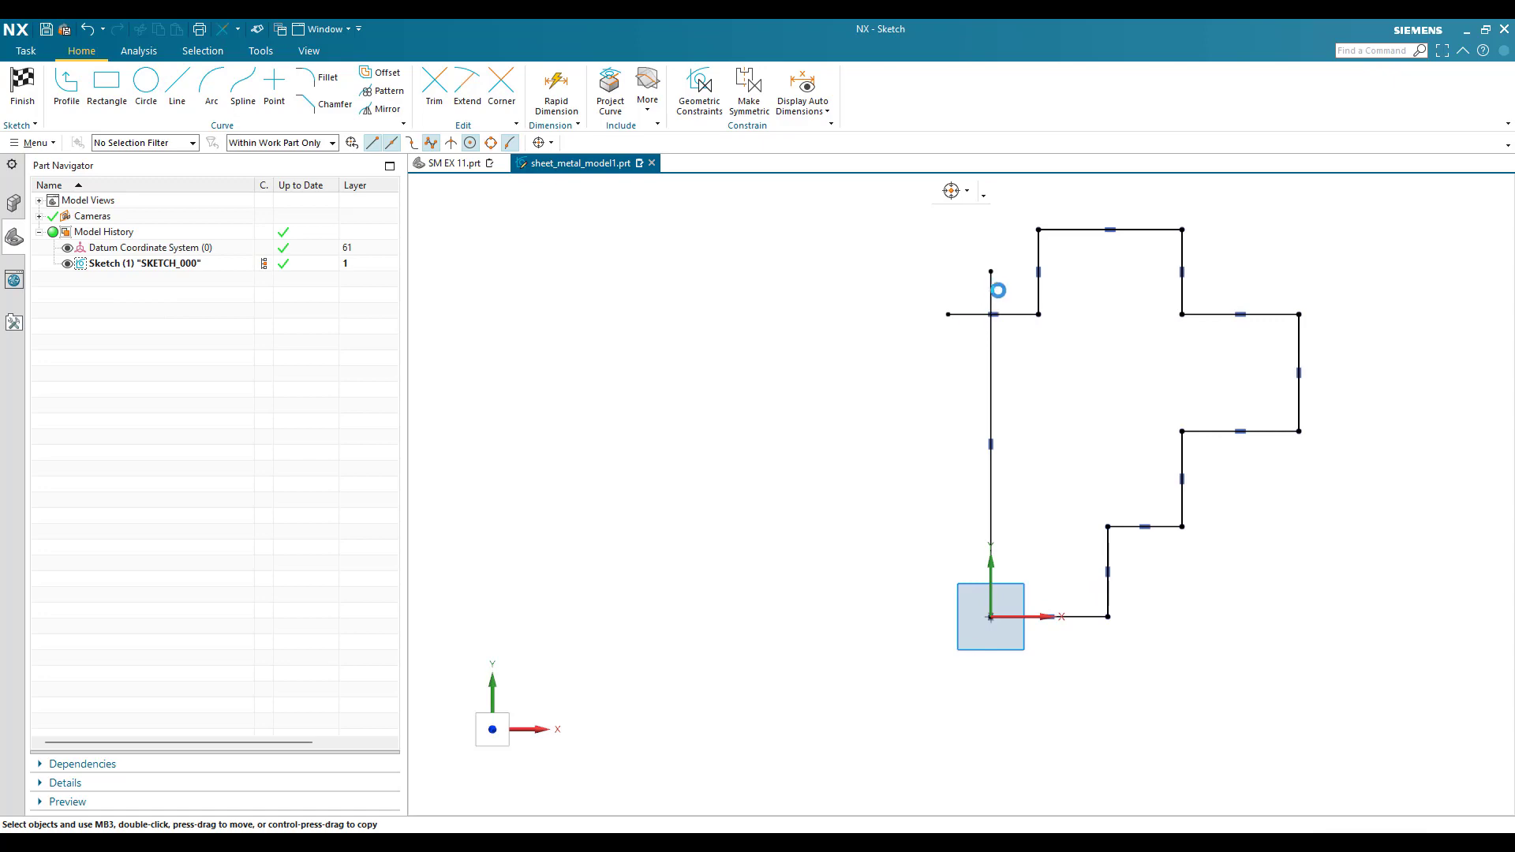
# Trim the overhanging ends of the vertical line and the horizontal segment to close the outline's upper-left corner
pyautogui.press('t')
pyautogui.click(992, 293)
pyautogui.click(970, 315)
pyautogui.press('Escape')
# Check the reference drawing and dimension the outline's overall height from the origin to the top edge as 200.7 mm
pyautogui.hotkey('alt', 'Tab')
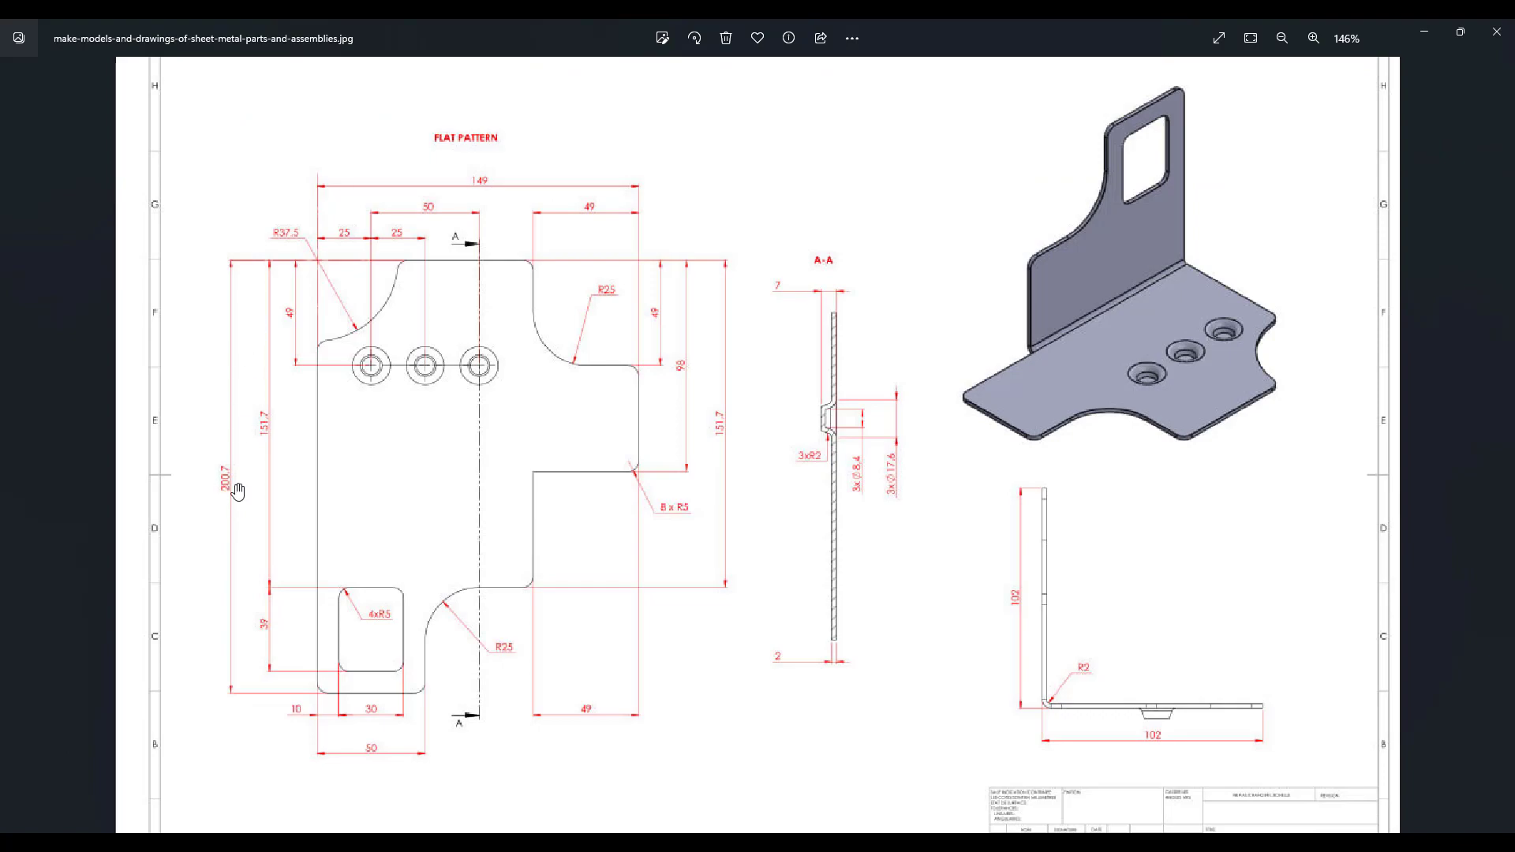
pyautogui.hotkey('alt', 'Tab')
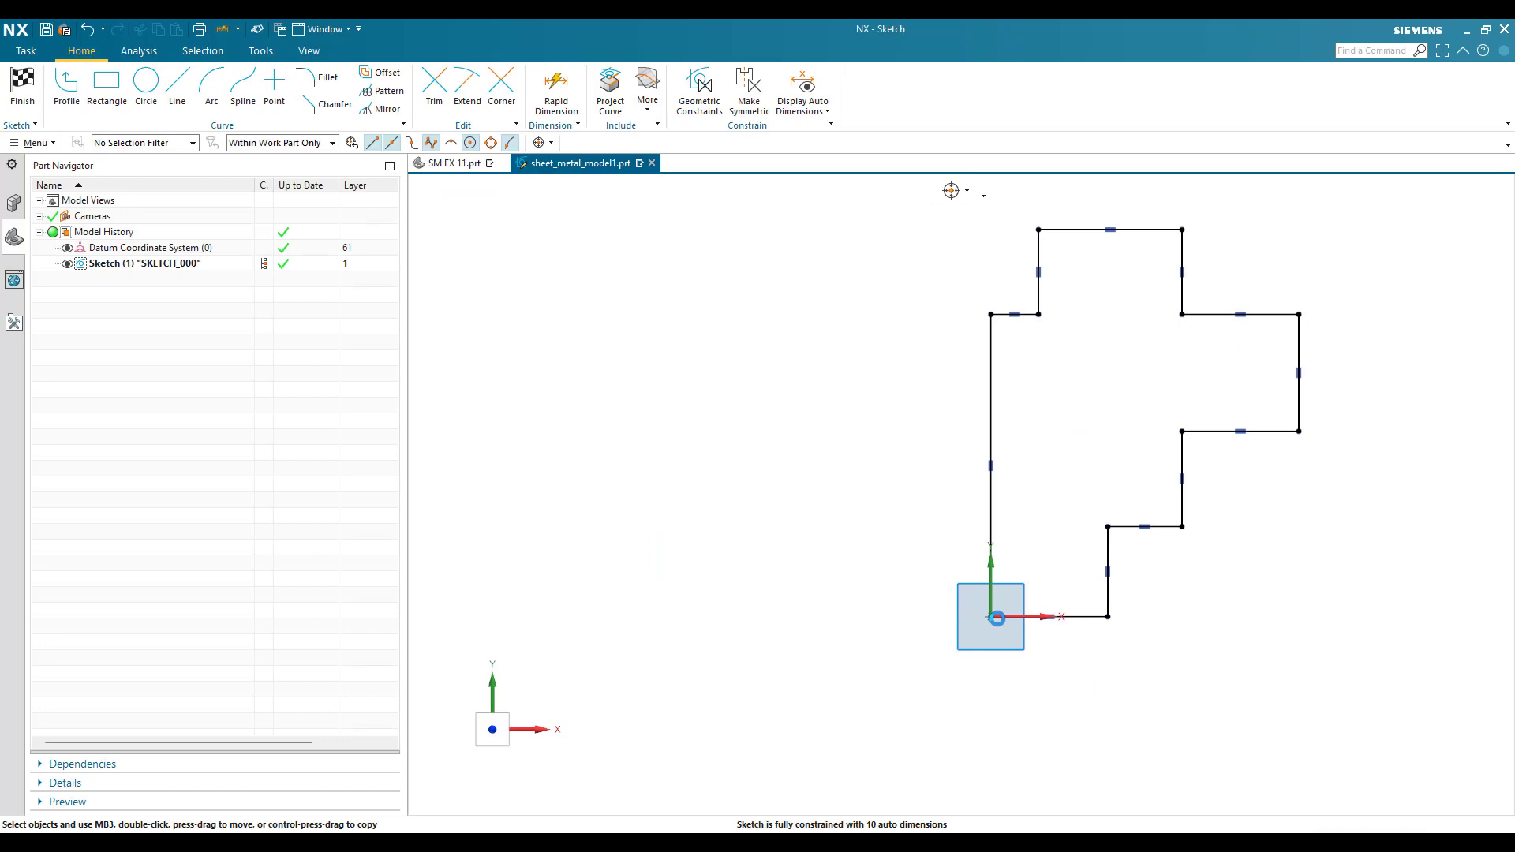
pyautogui.press('d')
pyautogui.click(997, 617)
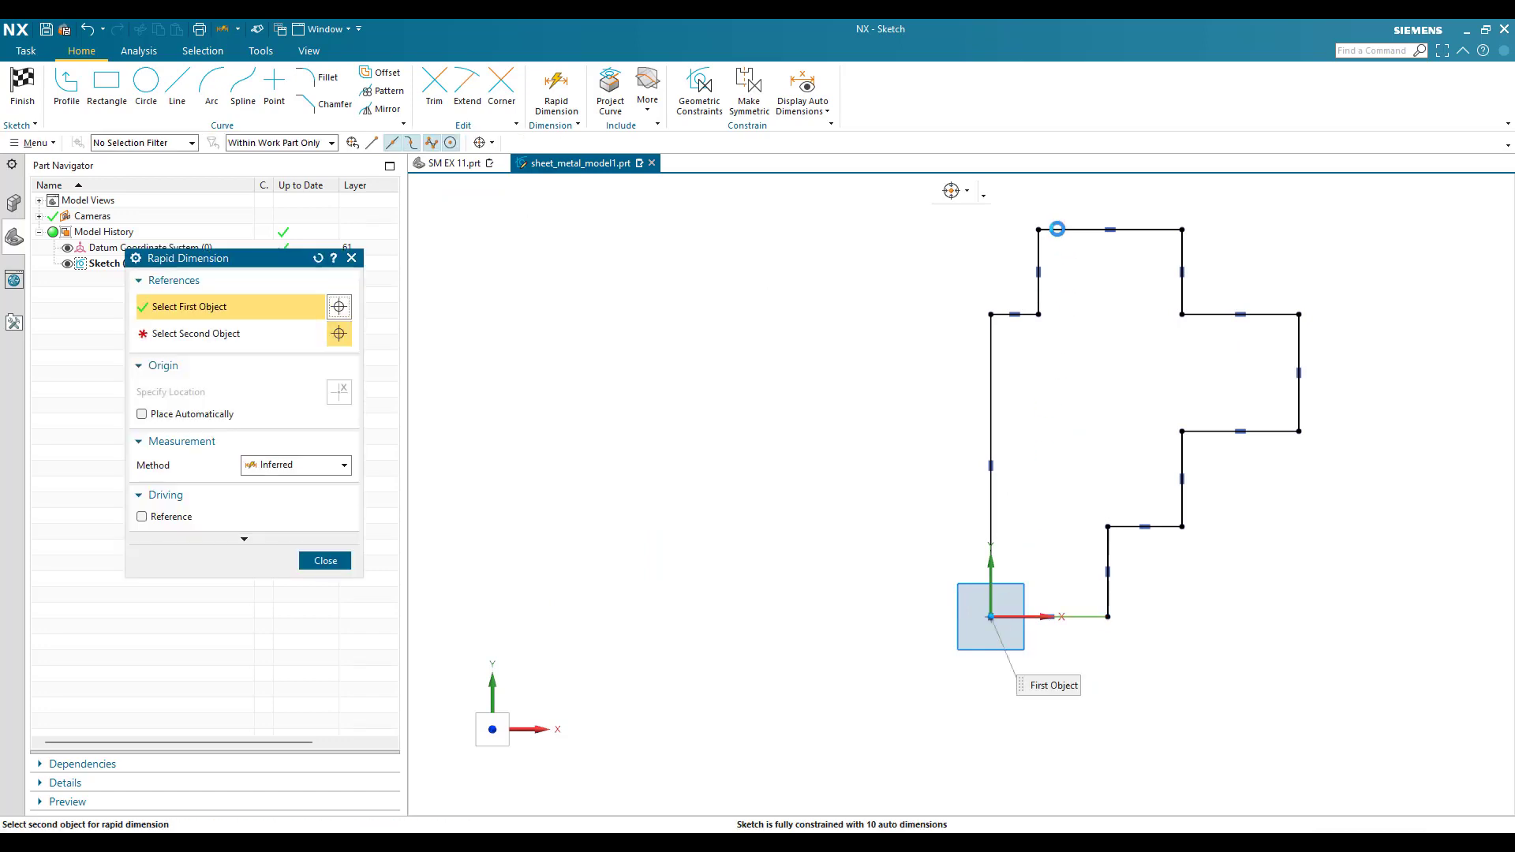
pyautogui.click(1058, 229)
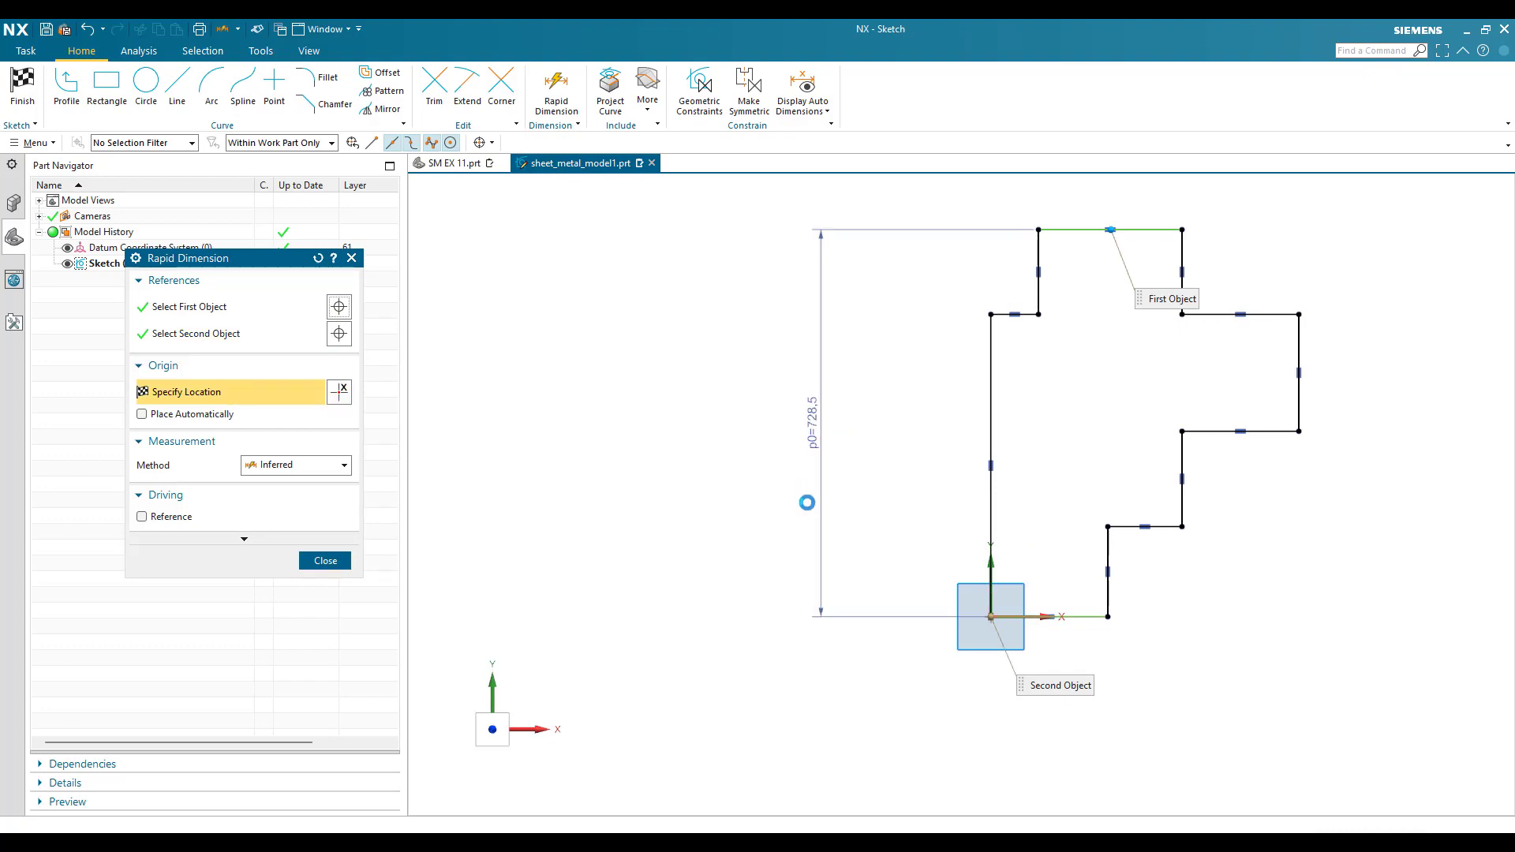
pyautogui.click(807, 503)
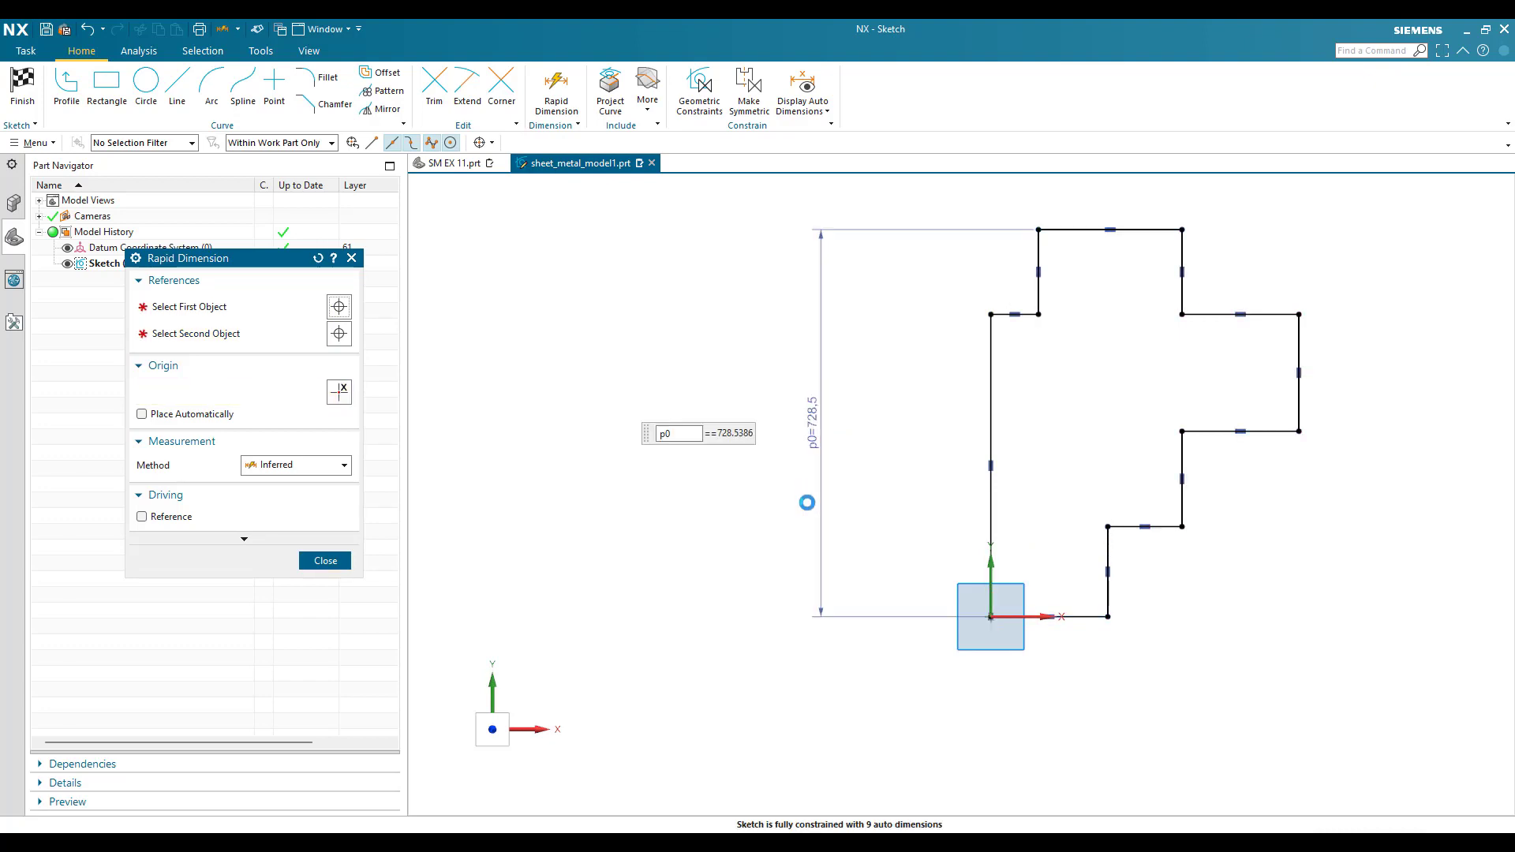
pyautogui.write('200')
pyautogui.press('Return')
pyautogui.click(325, 561)
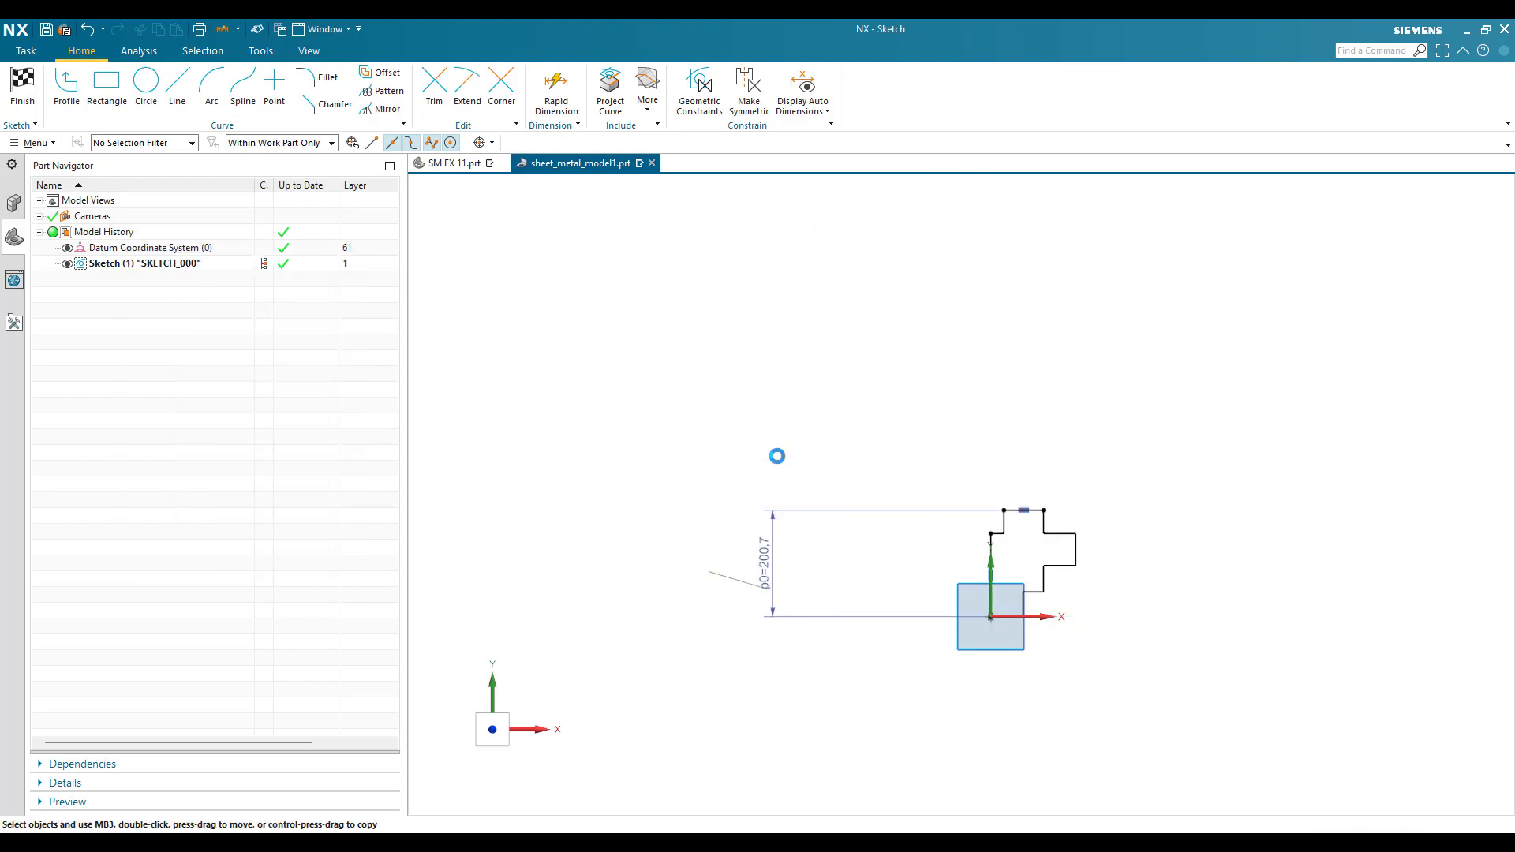
# Move the overall height dimension closer to the outline and fit the whole sketch in view
pyautogui.scroll(5, 887, 402)
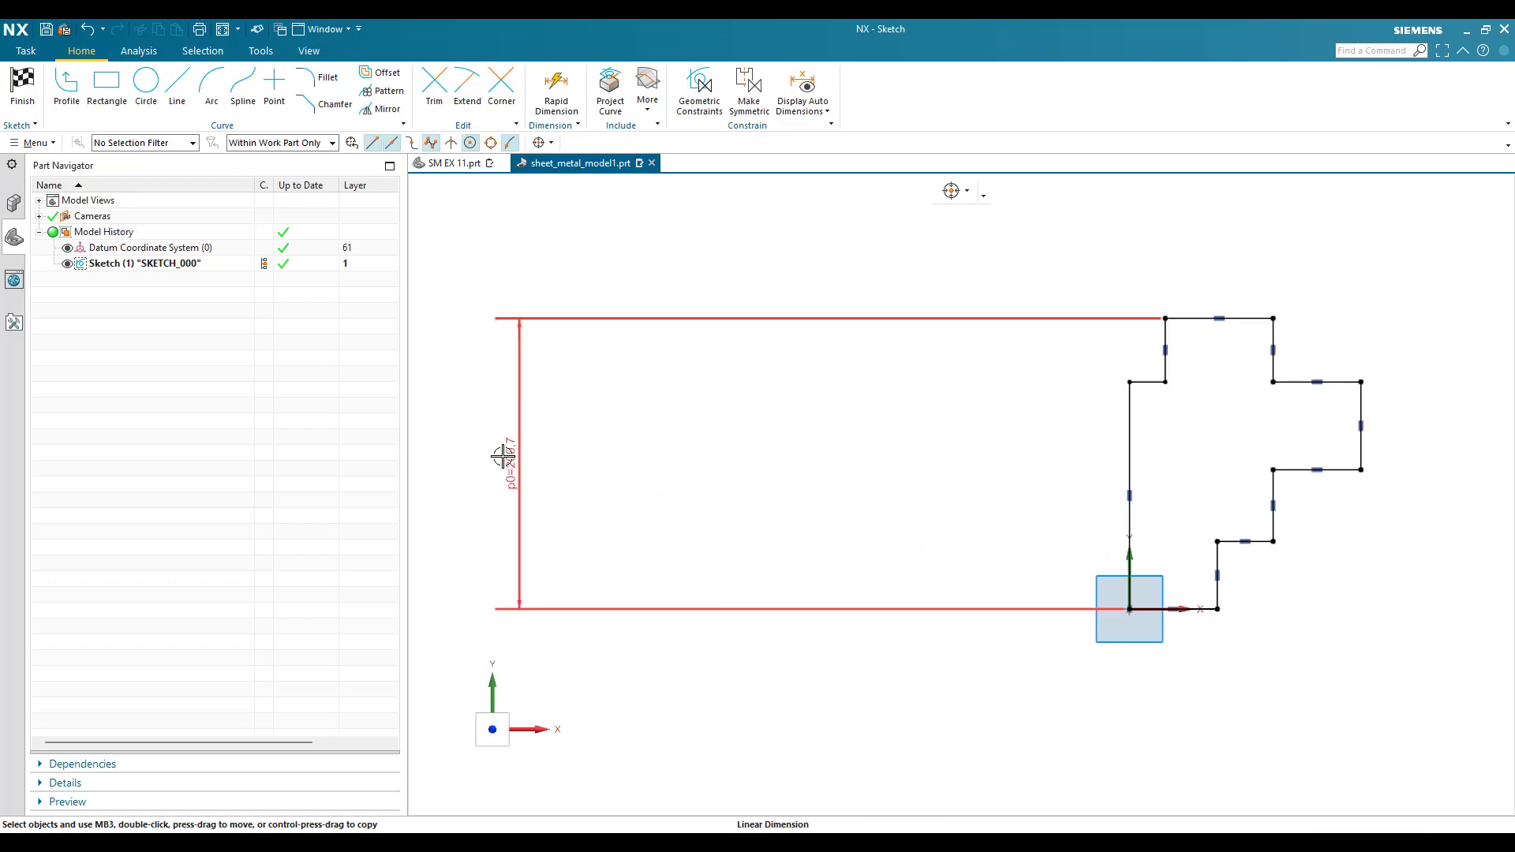
pyautogui.moveTo(504, 453); pyautogui.dragTo(834, 477)
pyautogui.moveTo(989, 483); pyautogui.dragTo(1002, 350)
pyautogui.hotkey('ctrl', 'f')
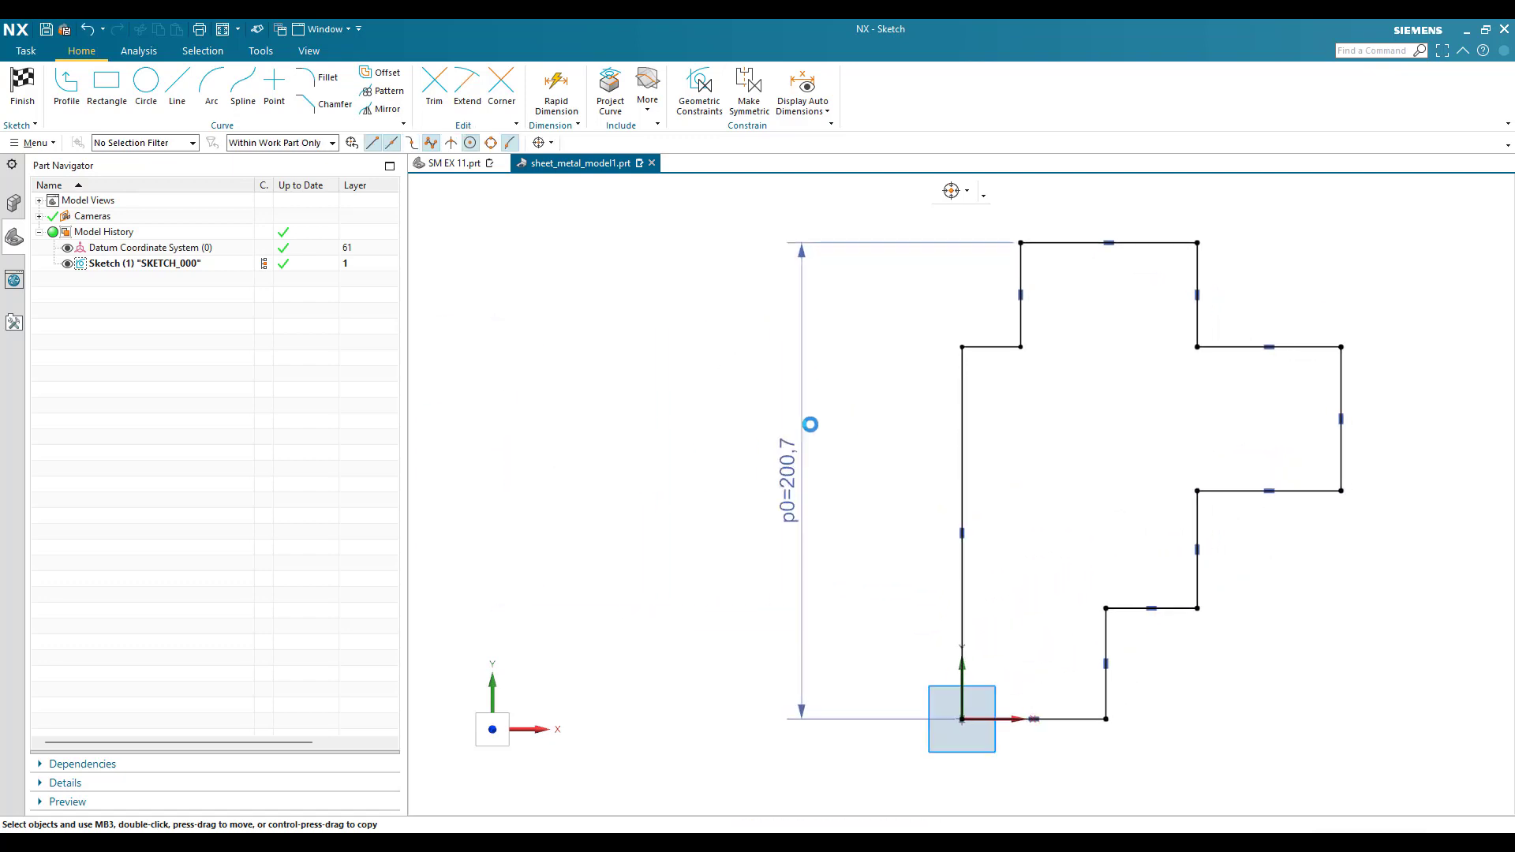
pyautogui.scroll(-2, 674, 400)
pyautogui.scroll(2, 731, 434)
pyautogui.scroll(-2, 731, 433)
pyautogui.scroll(1, 869, 433)
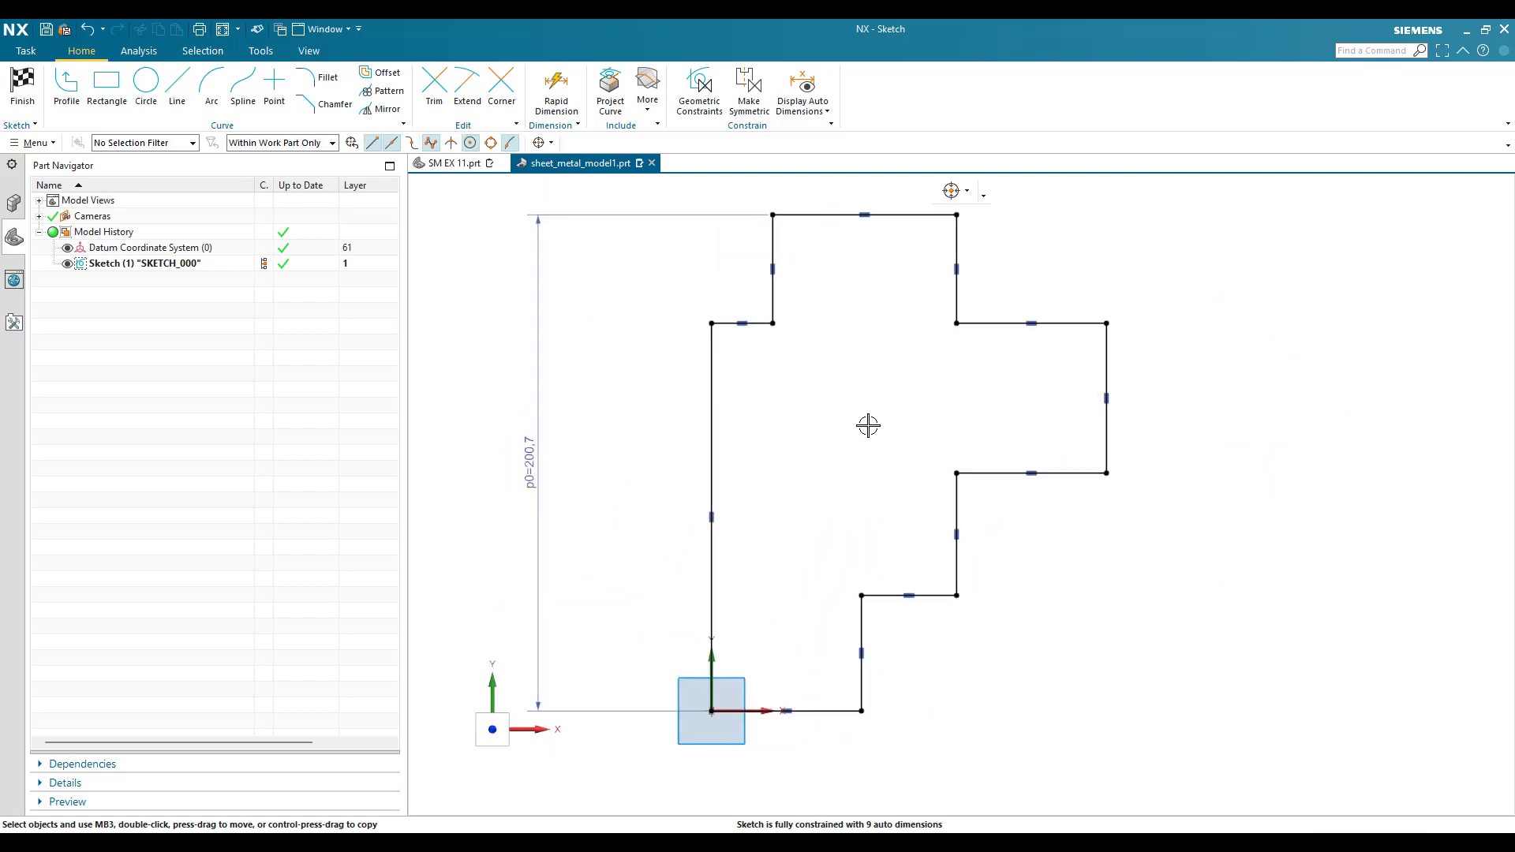
pyautogui.keyDown('shift'); pyautogui.moveTo(869, 427); pyautogui.dragTo(862, 491, button='middle'); pyautogui.keyUp('shift')
pyautogui.scroll(-1, 845, 440)
pyautogui.scroll(1, 992, 419)
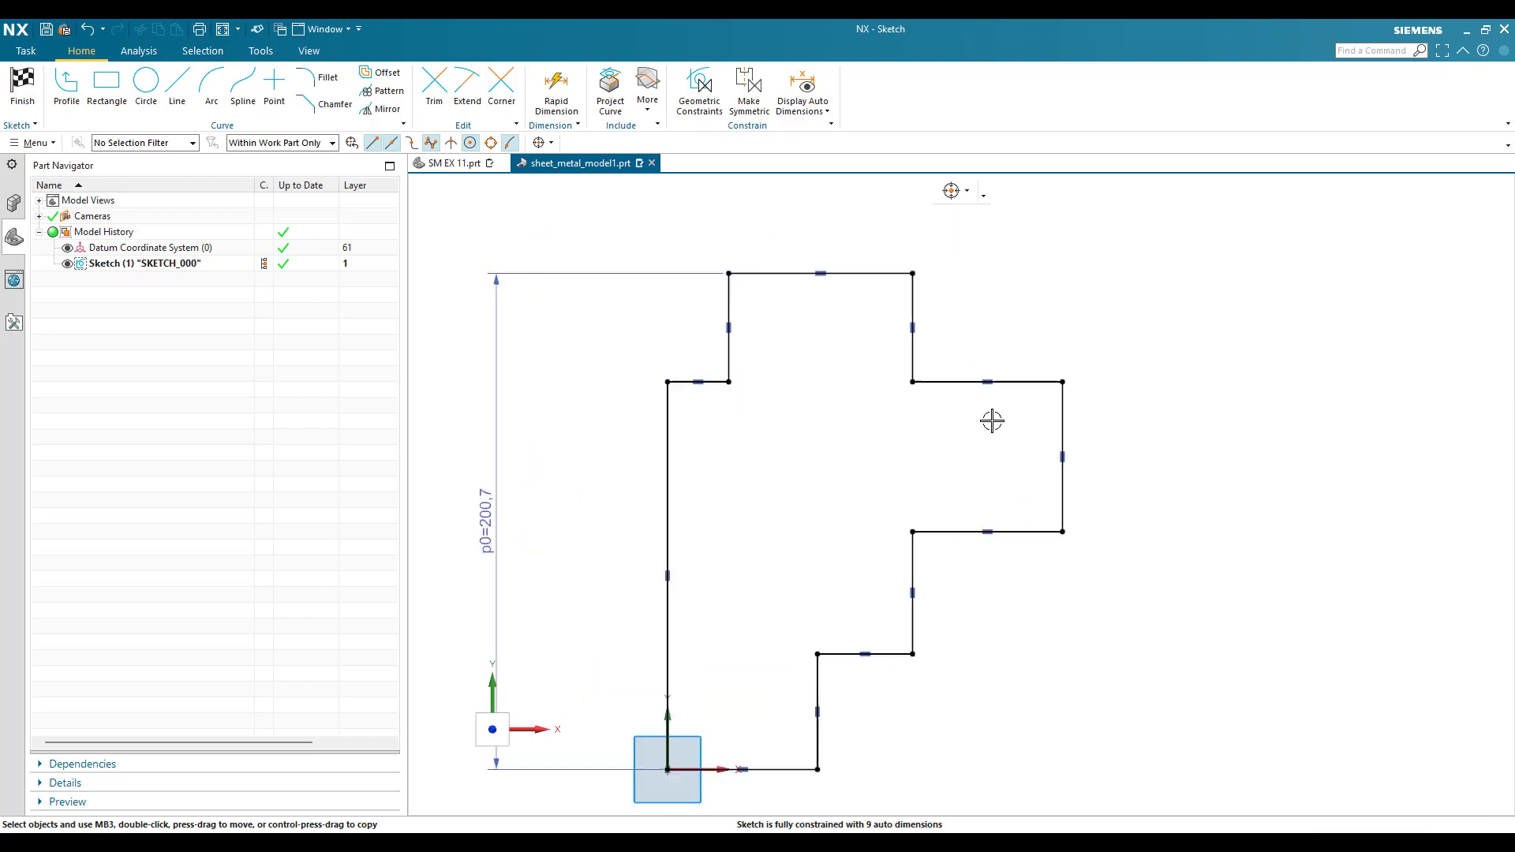
pyautogui.scroll(1, 911, 436)
pyautogui.scroll(-2, 907, 450)
# Check the reference drawing and dimension the bottom edge's length from the sketch origin as 50 mm
pyautogui.hotkey('alt', 'Tab')
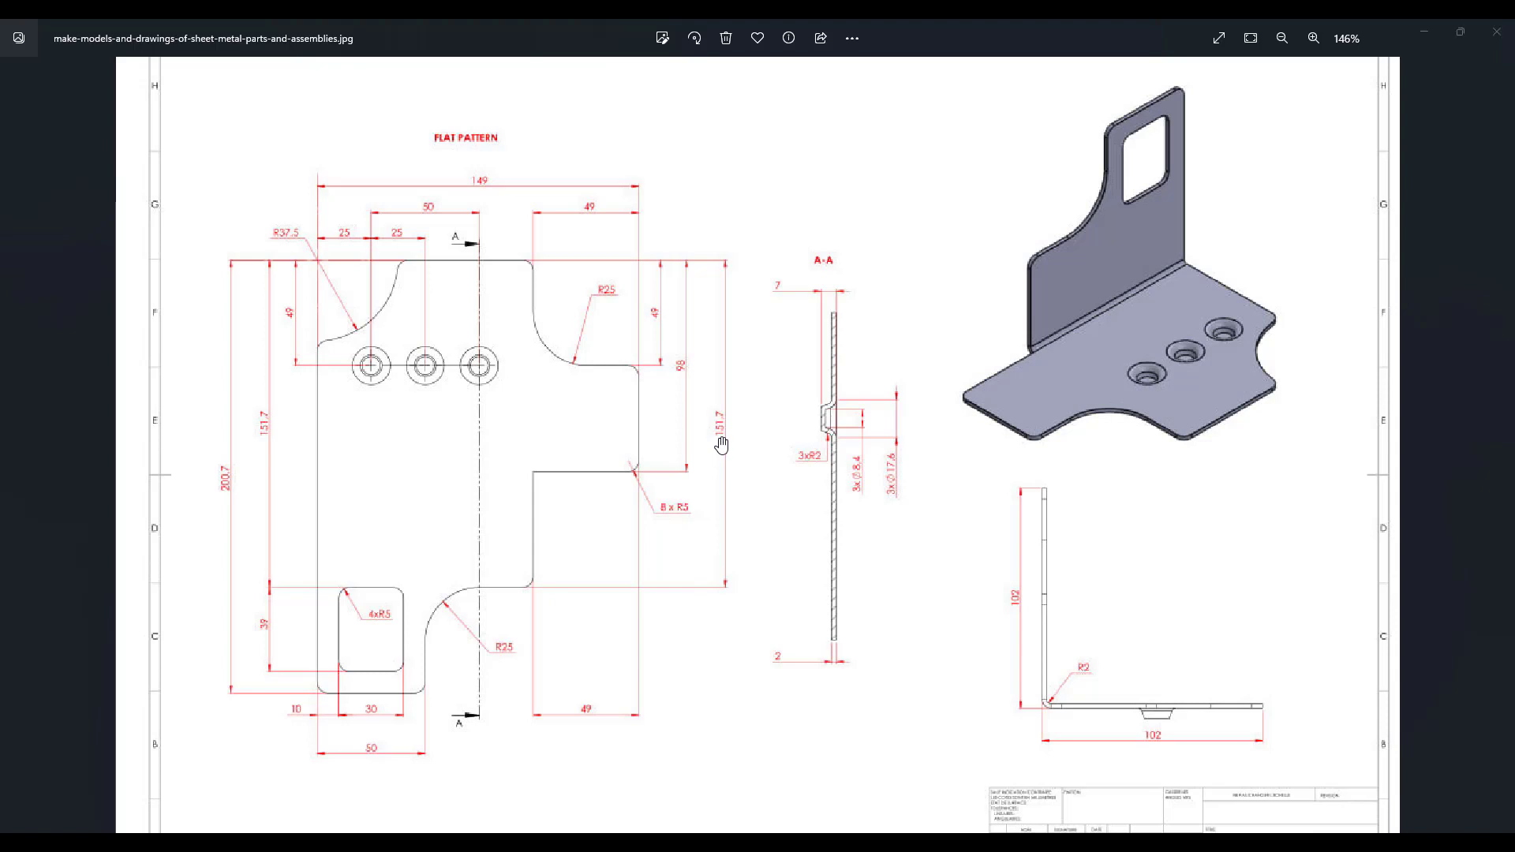
pyautogui.hotkey('alt', 'Tab')
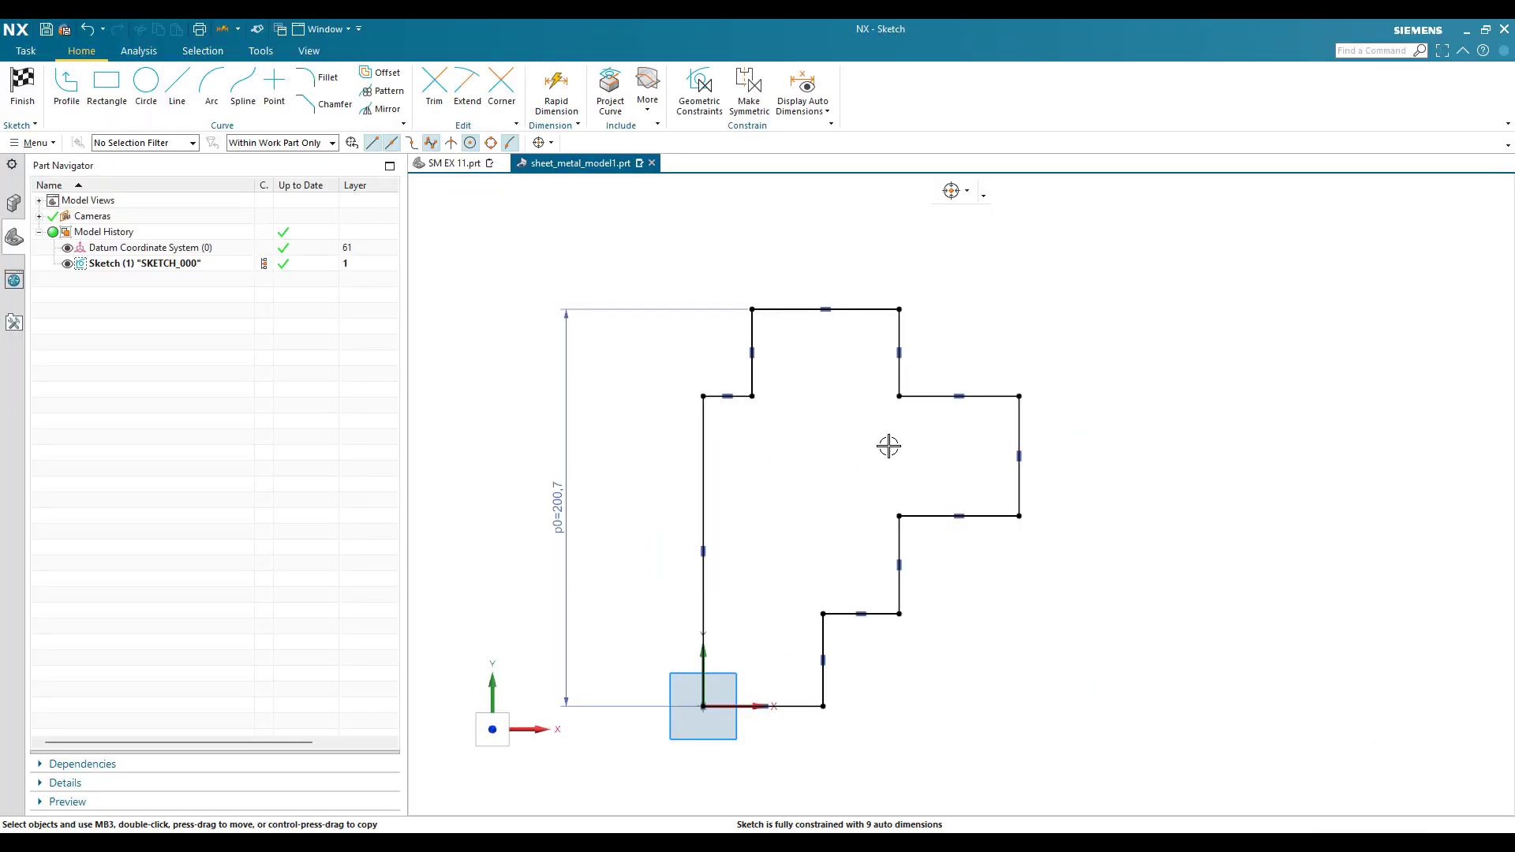
pyautogui.press('d')
pyautogui.scroll(-1, 874, 426)
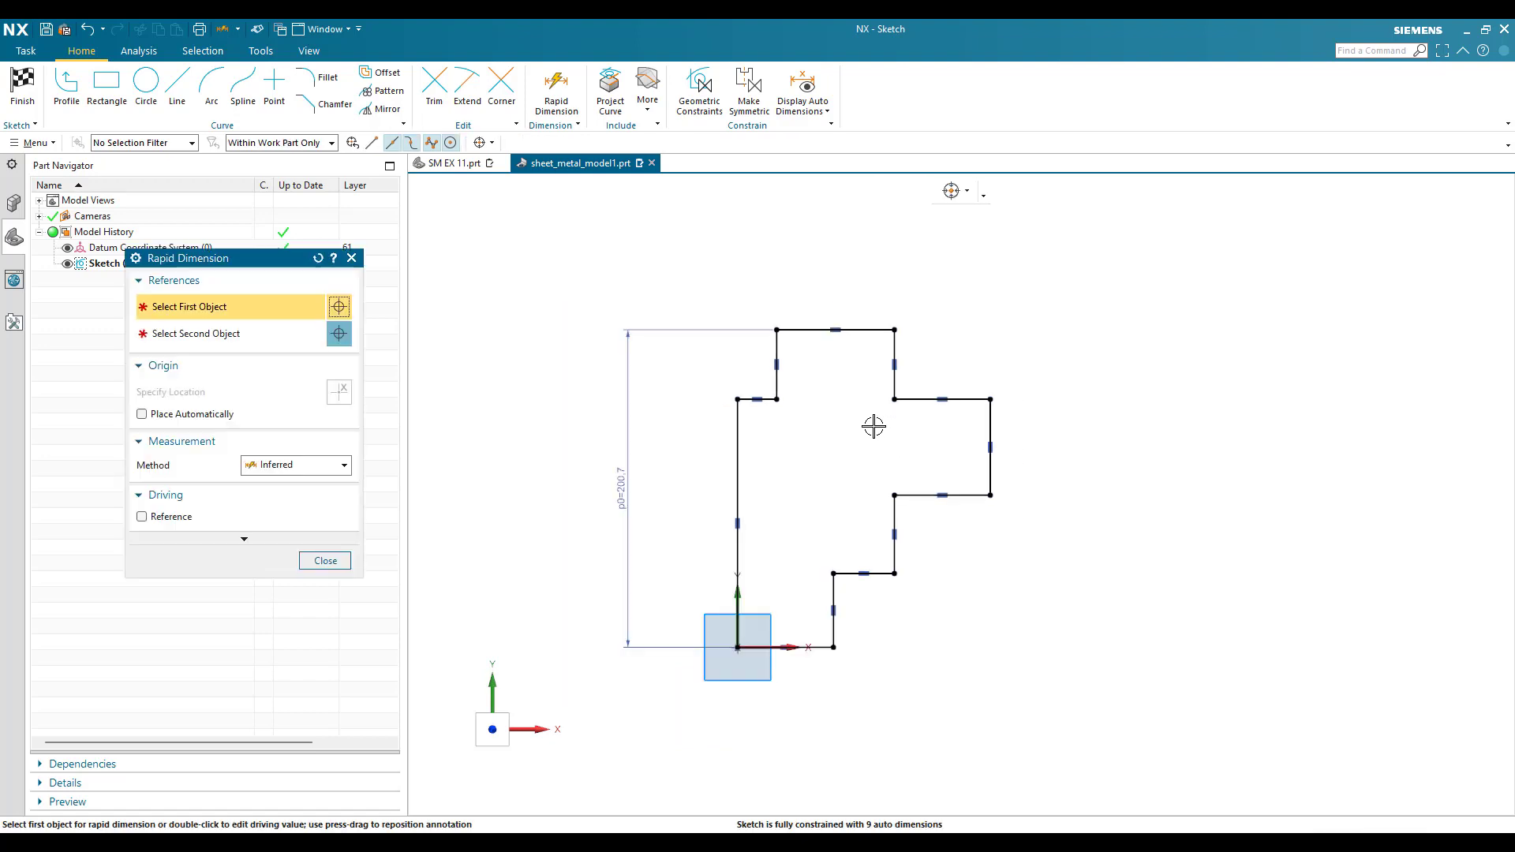
pyautogui.scroll(2, 822, 678)
pyautogui.click(805, 629)
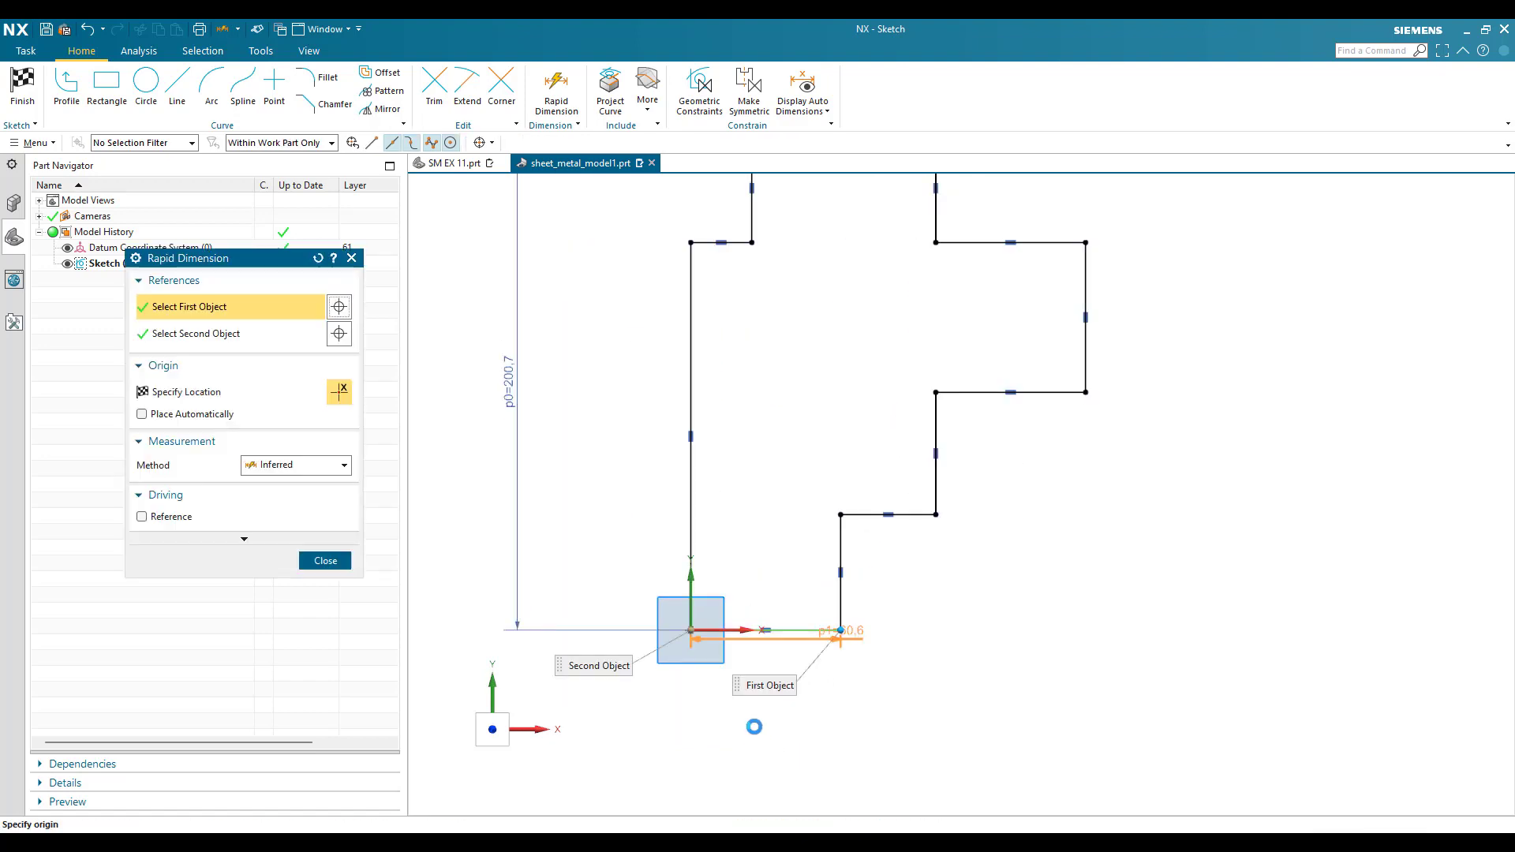
pyautogui.click(765, 741)
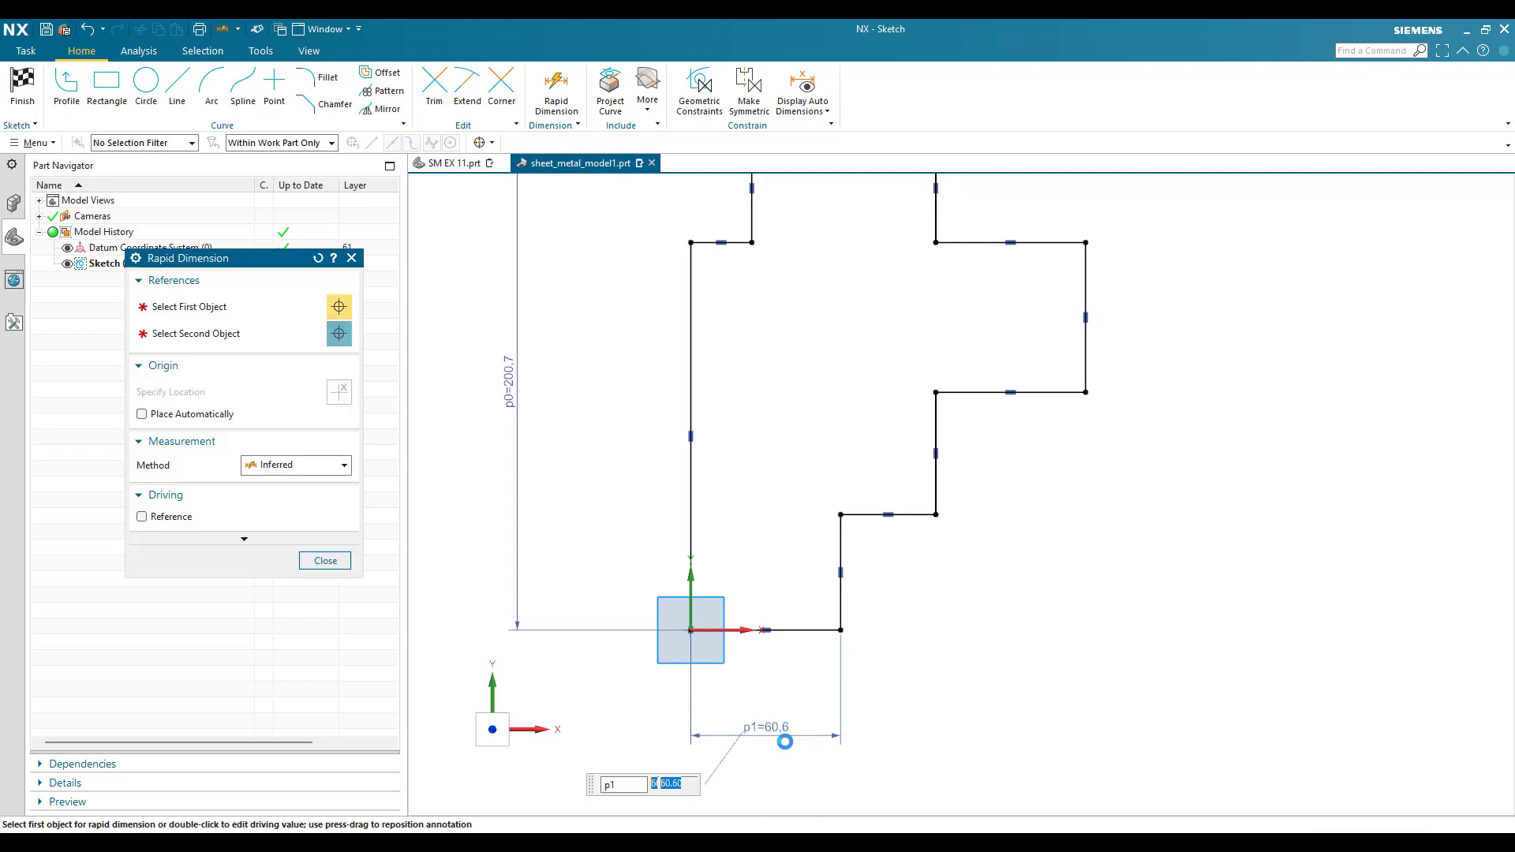
pyautogui.write('50')
pyautogui.press('Return')
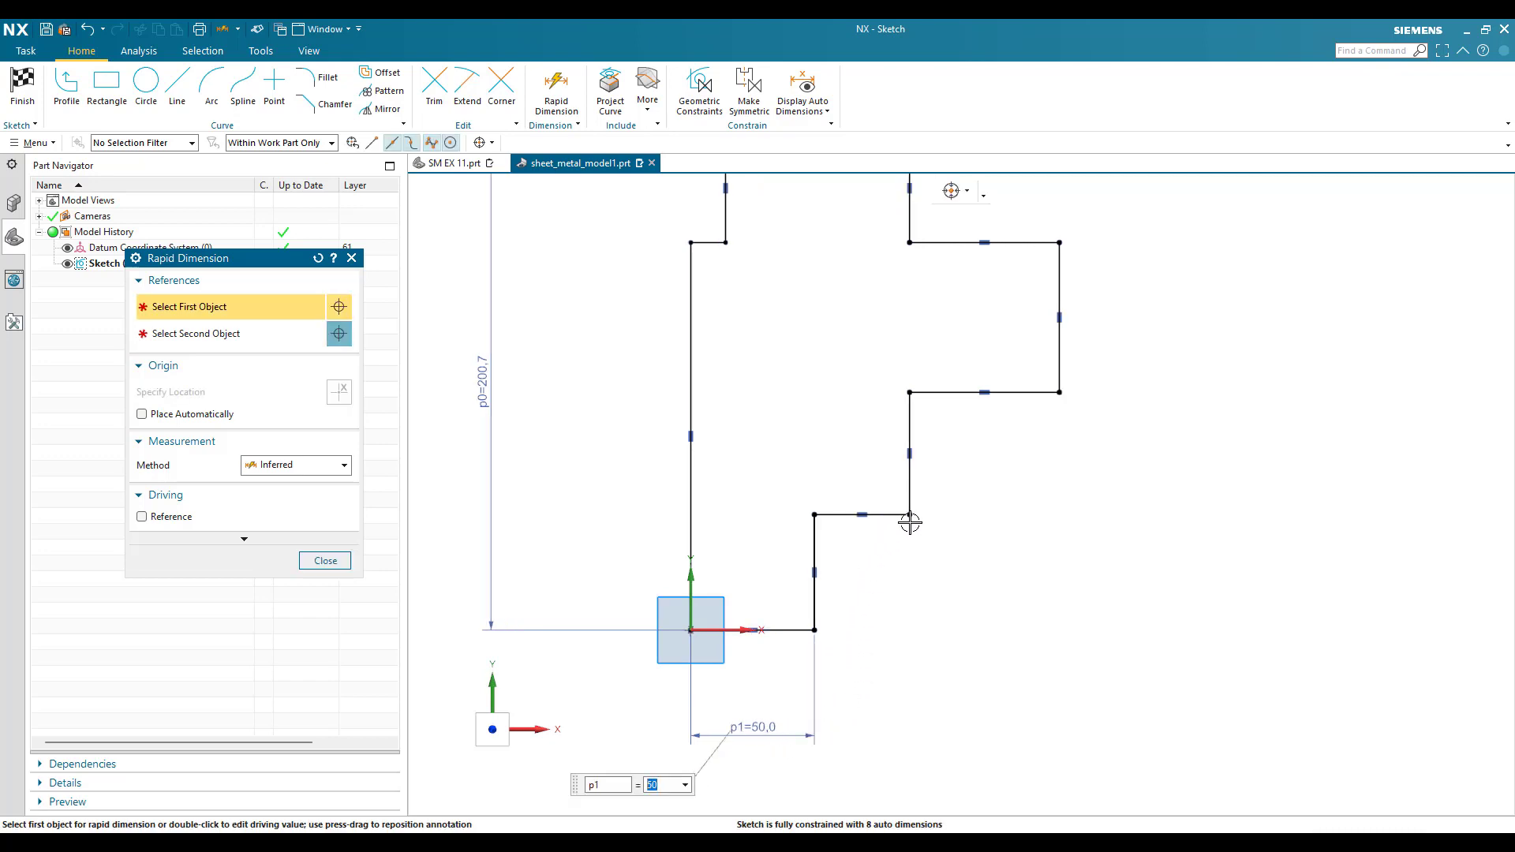
# Dimension the horizontal distance from the lower step's vertical edge to the outline's far right edge as 49 mm
pyautogui.click(911, 494)
pyautogui.click(1062, 392)
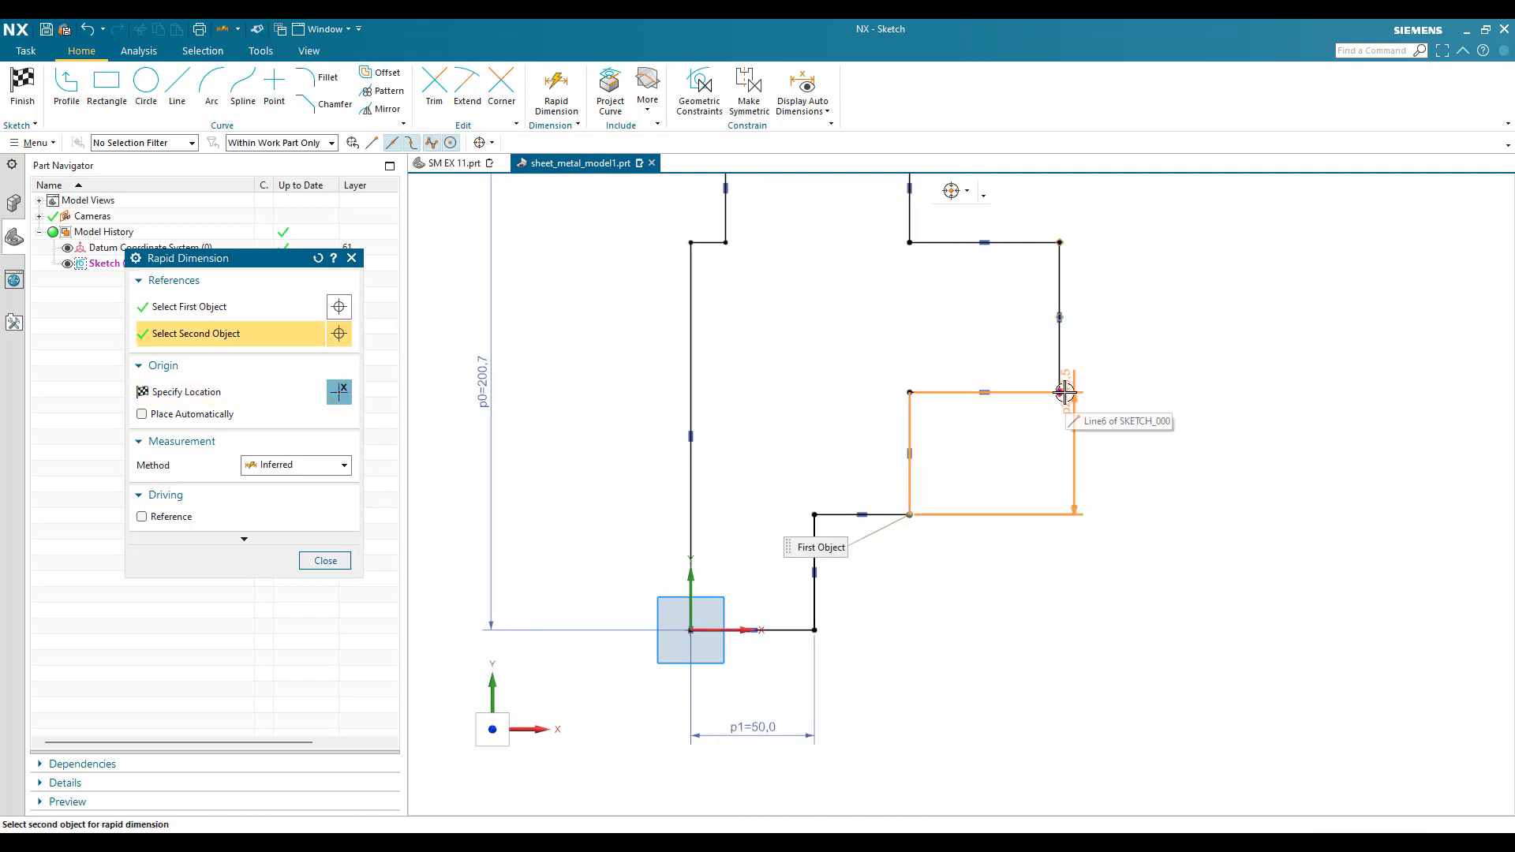
pyautogui.click(991, 694)
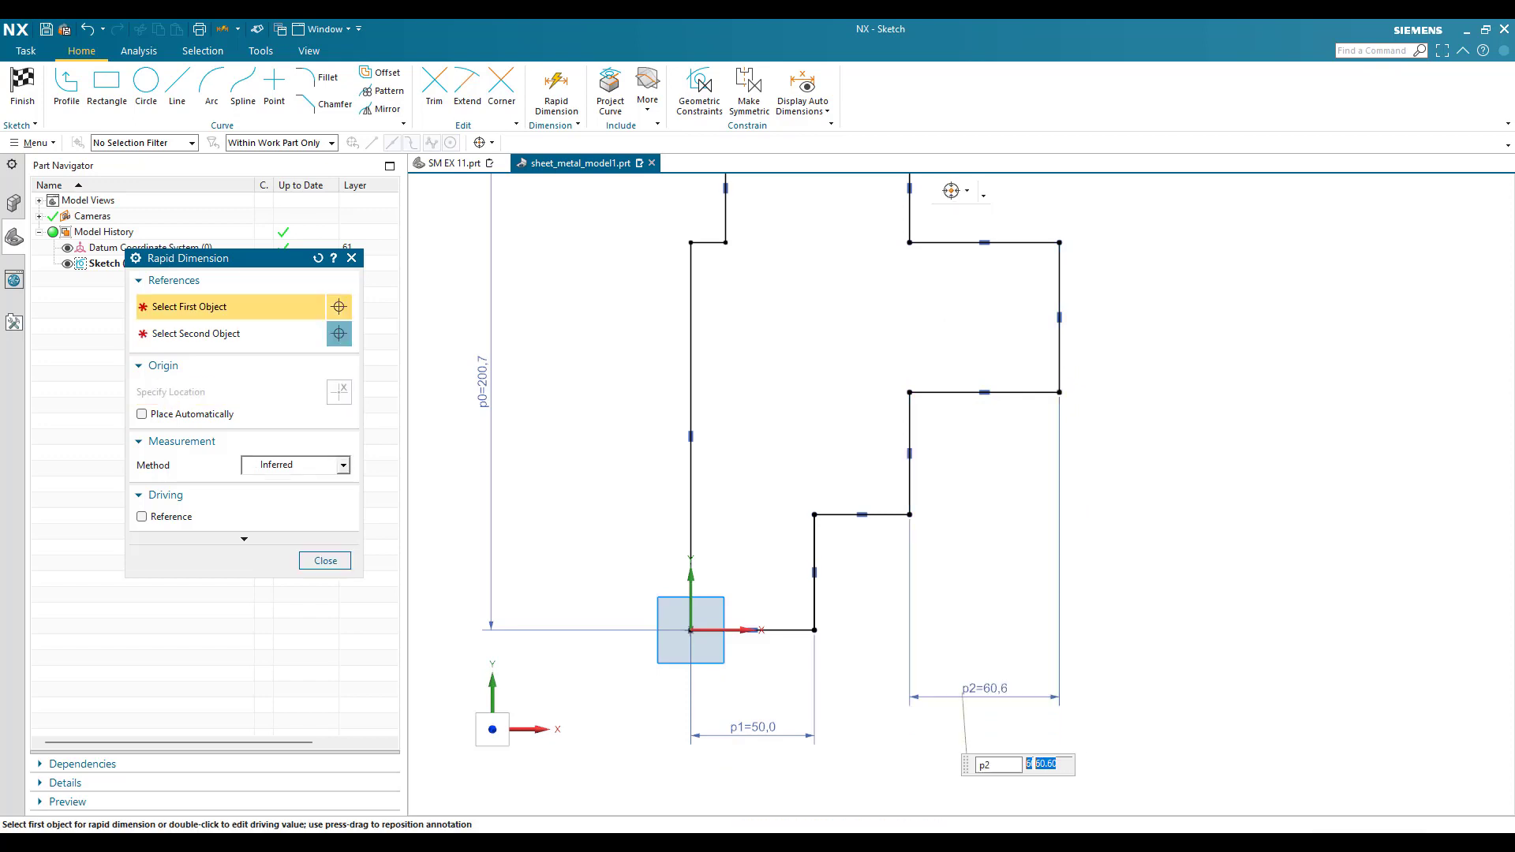
pyautogui.write('49')
pyautogui.press('Return')
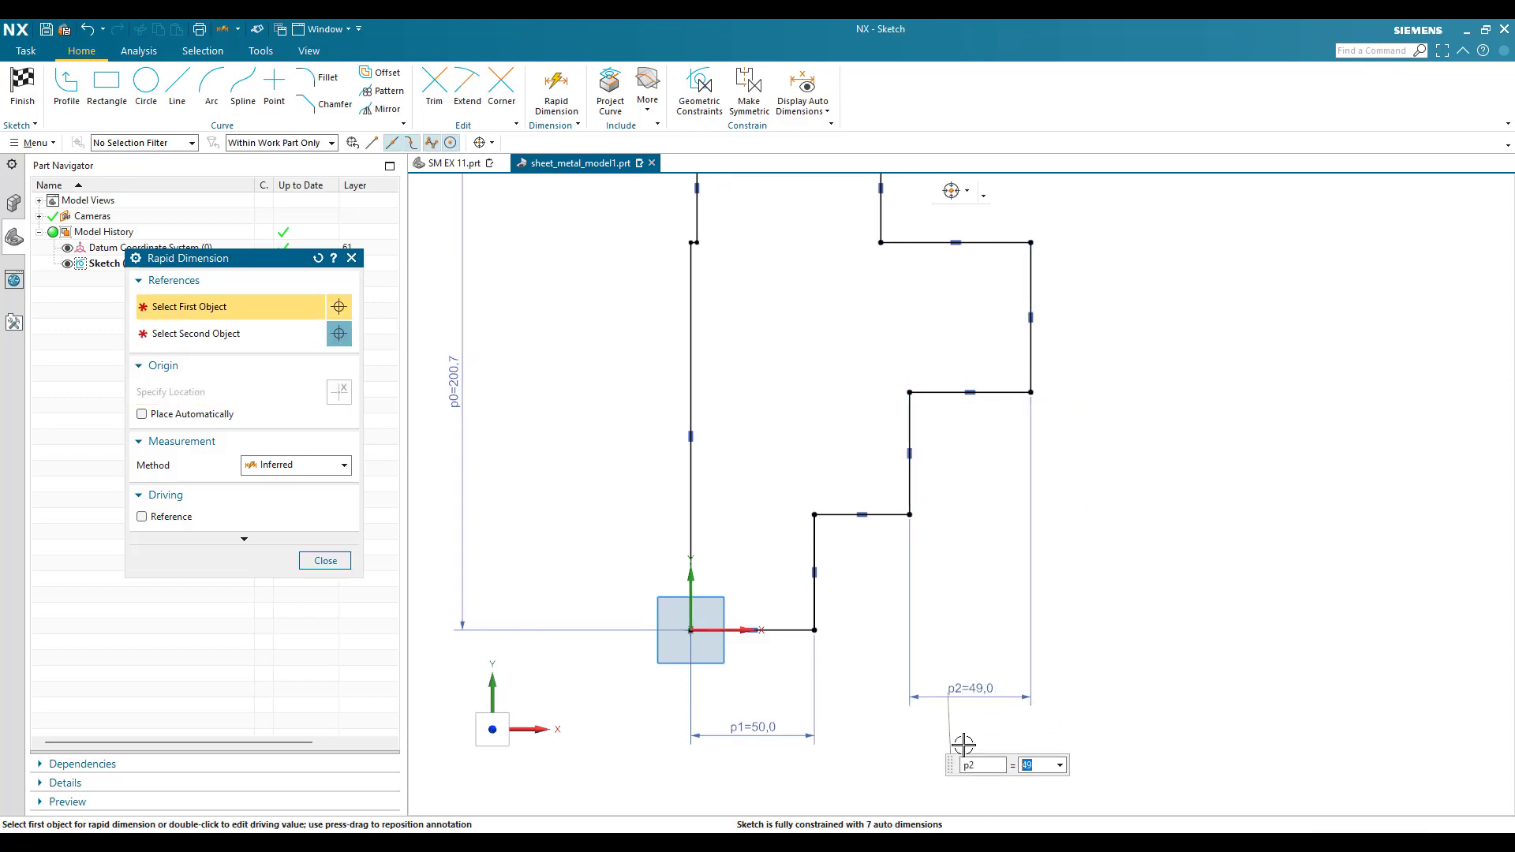
# Dimension the horizontal distance from the top edge's right end to the outline's far right edge as 49 mm
pyautogui.scroll(-2, 962, 746)
pyautogui.click(1008, 422)
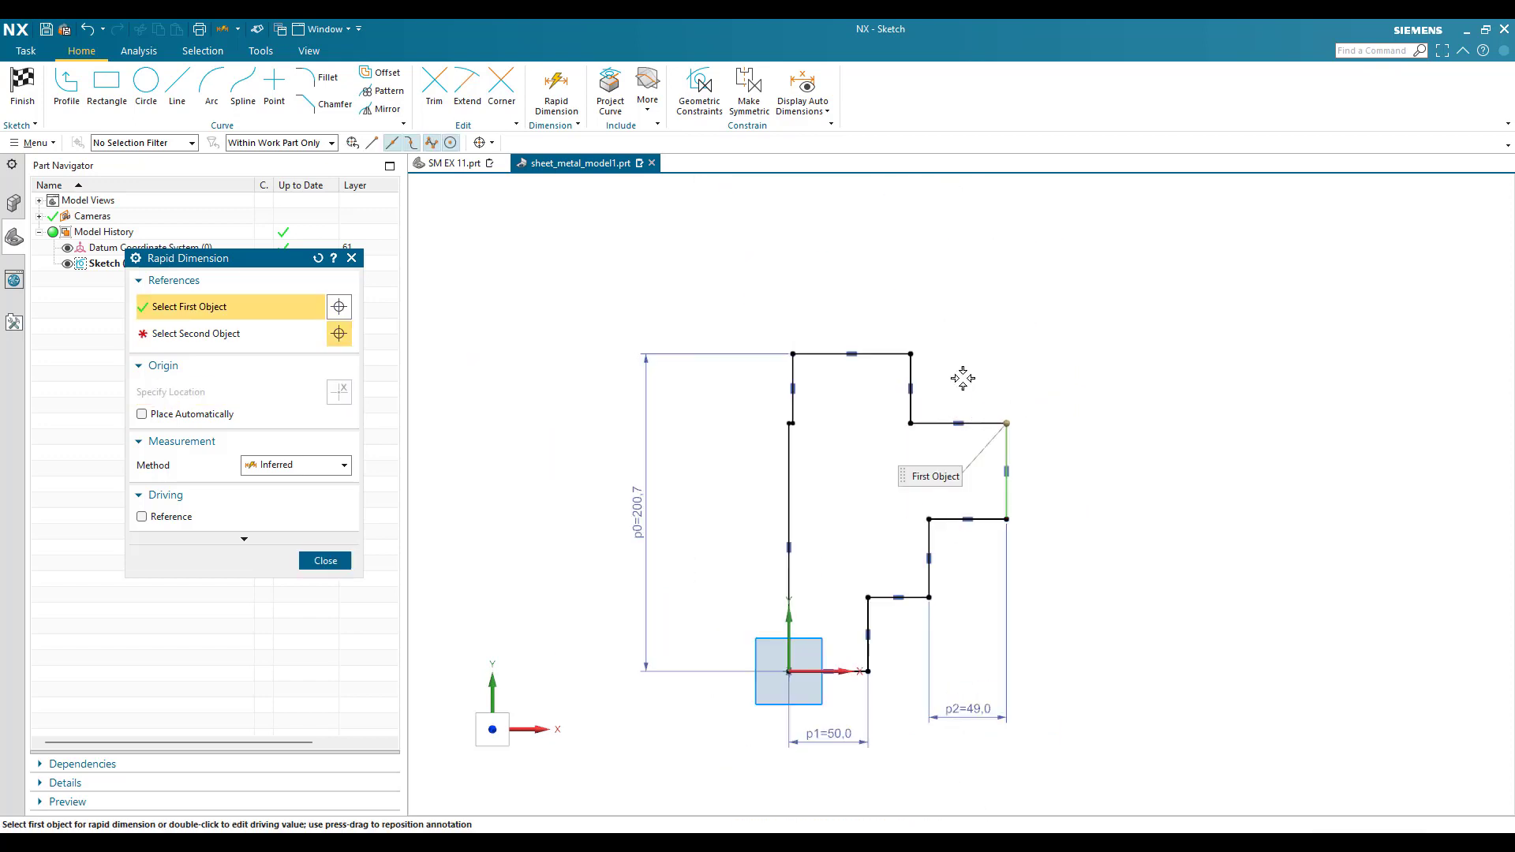
pyautogui.click(912, 354)
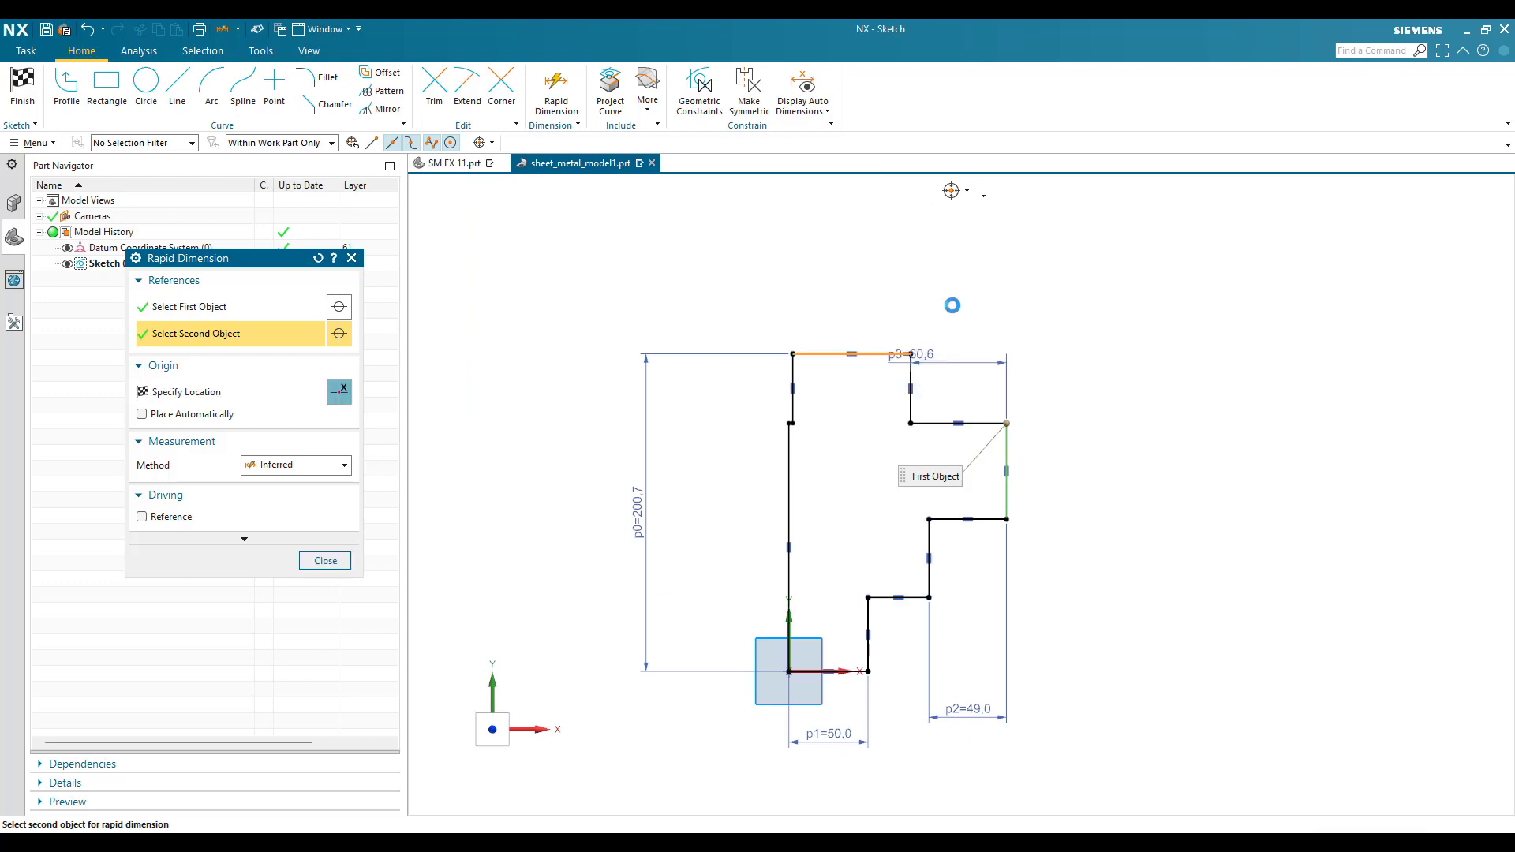
pyautogui.click(911, 354)
pyautogui.click(952, 330)
pyautogui.write('49')
pyautogui.press('Return')
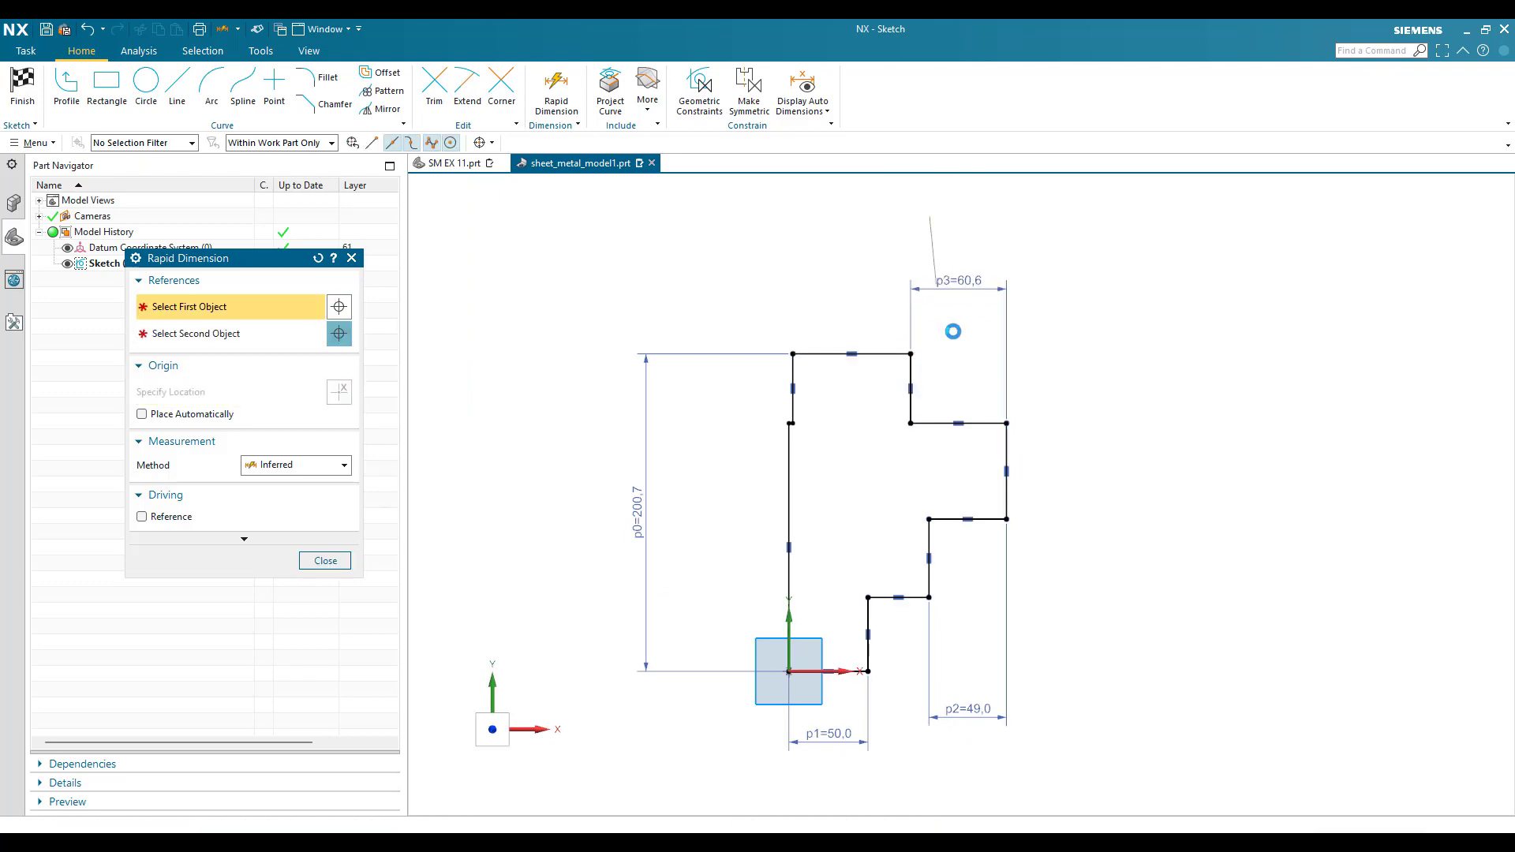
# Dimension the vertical distance from the top edge down to the right tab's lower corner as 98 mm
pyautogui.click(1007, 519)
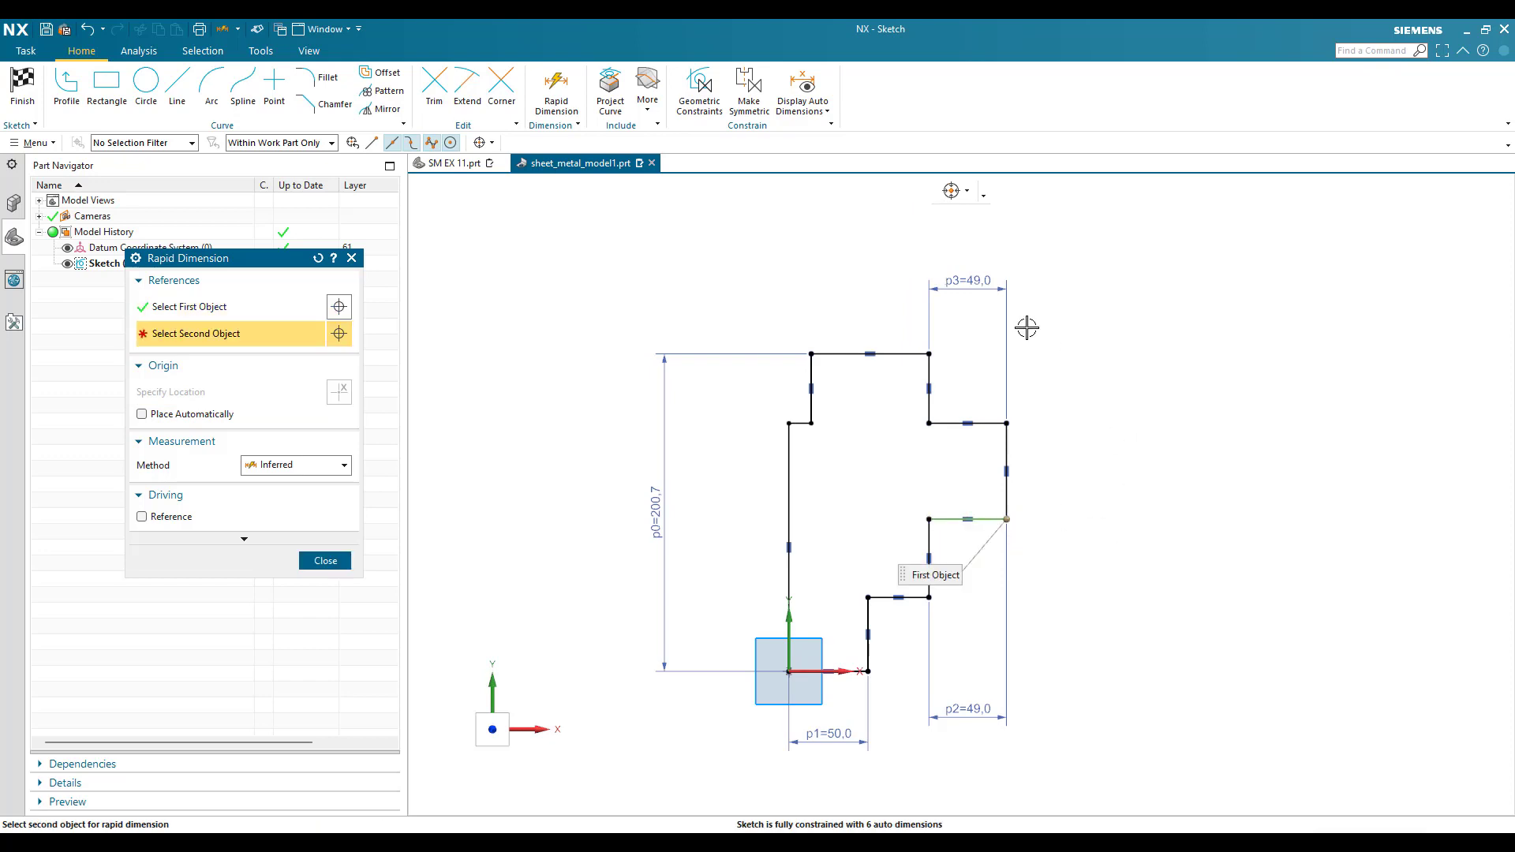
pyautogui.click(929, 354)
pyautogui.click(1126, 523)
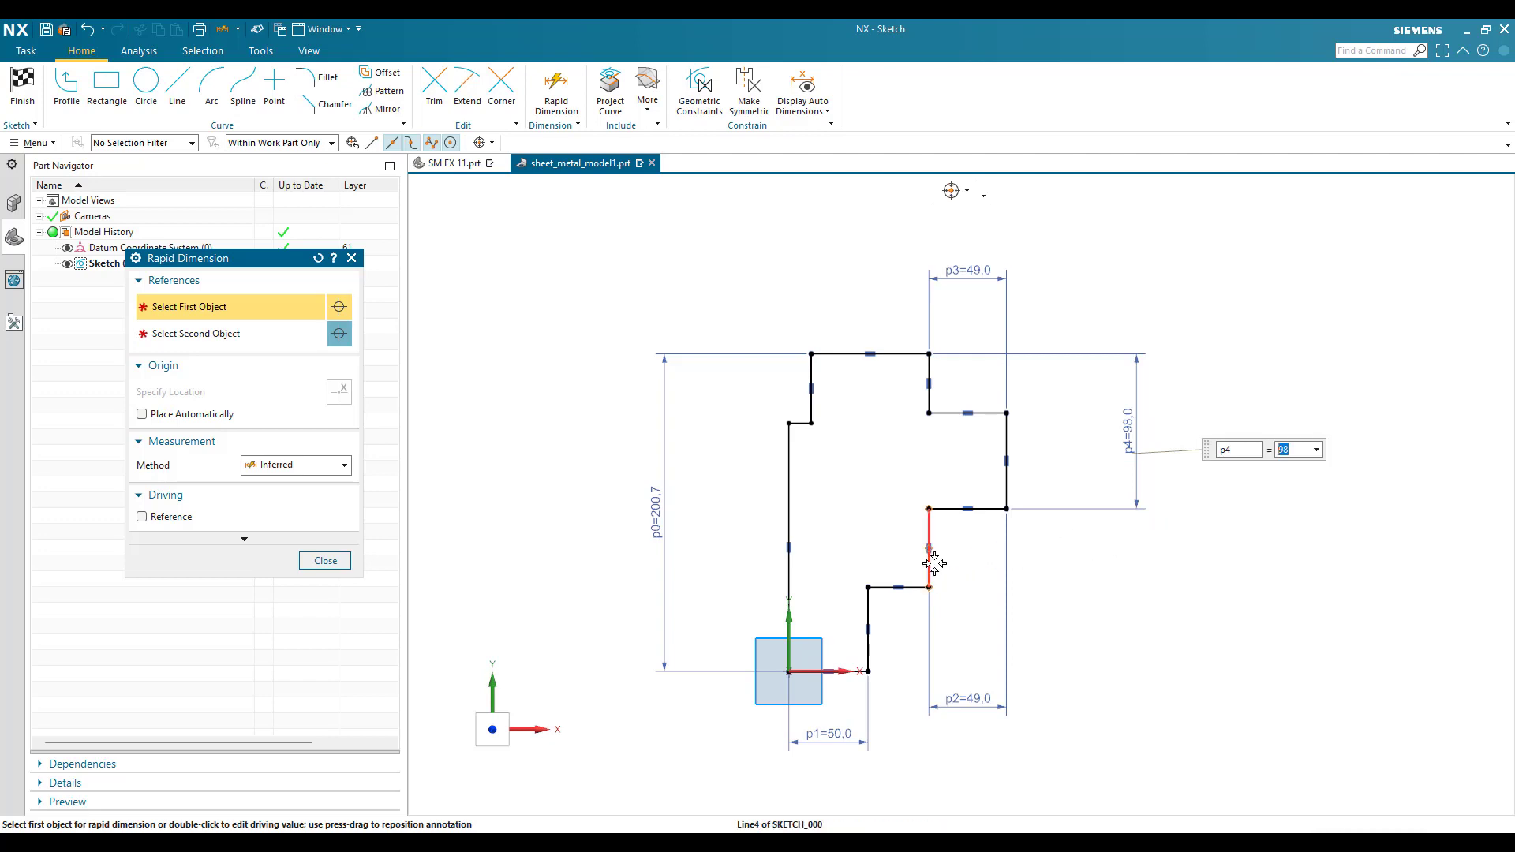
# Dimension the height of the upper-right notch, from the top edge to the right tab's upper edge, as 49 mm
pyautogui.scroll(3, 917, 480)
pyautogui.click(941, 309)
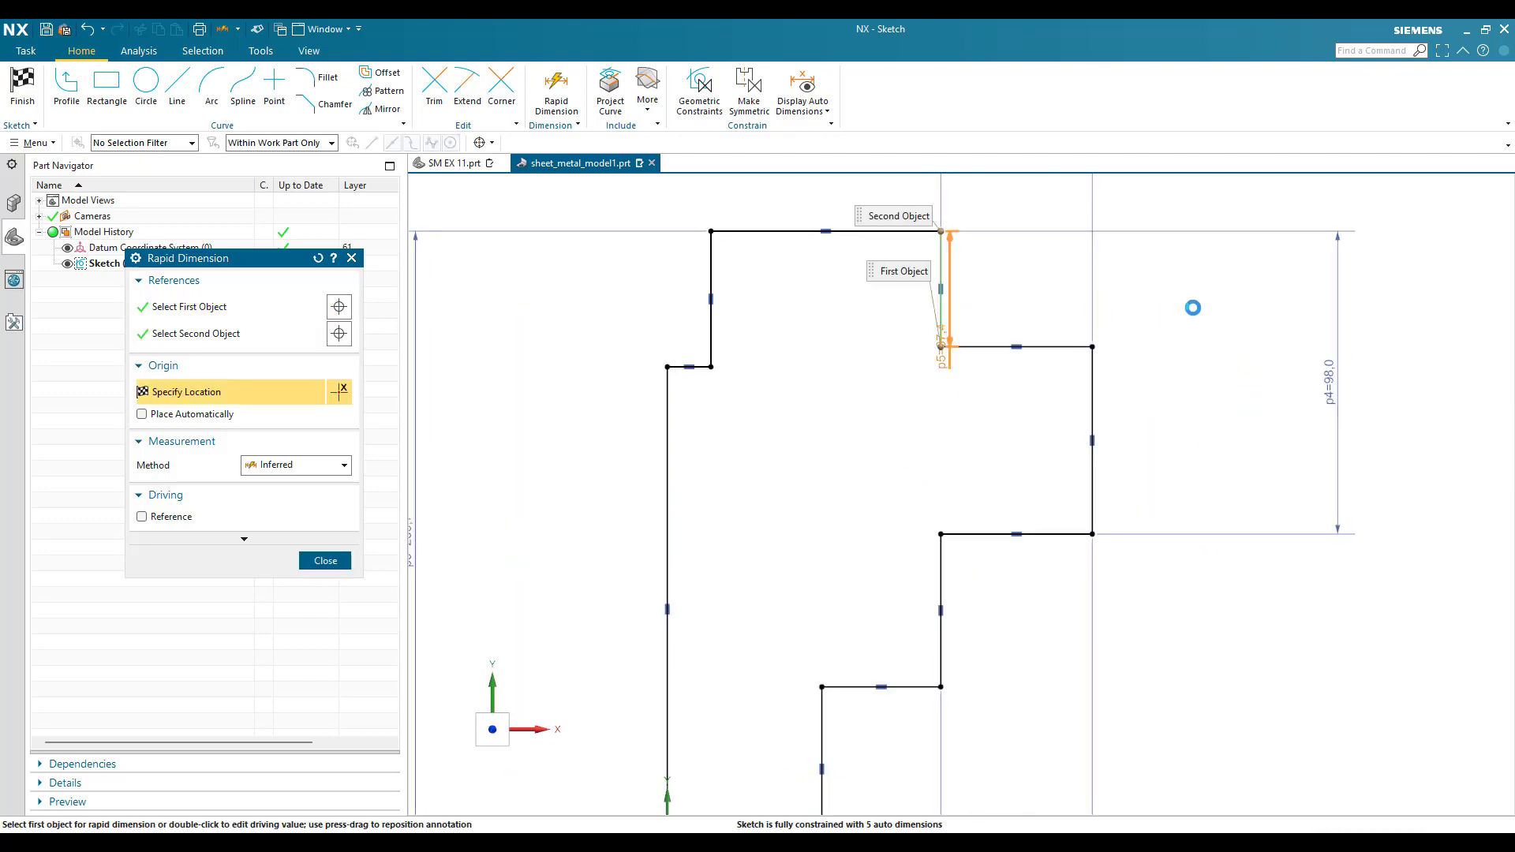
pyautogui.click(1160, 433)
pyautogui.write('49')
pyautogui.press('Return')
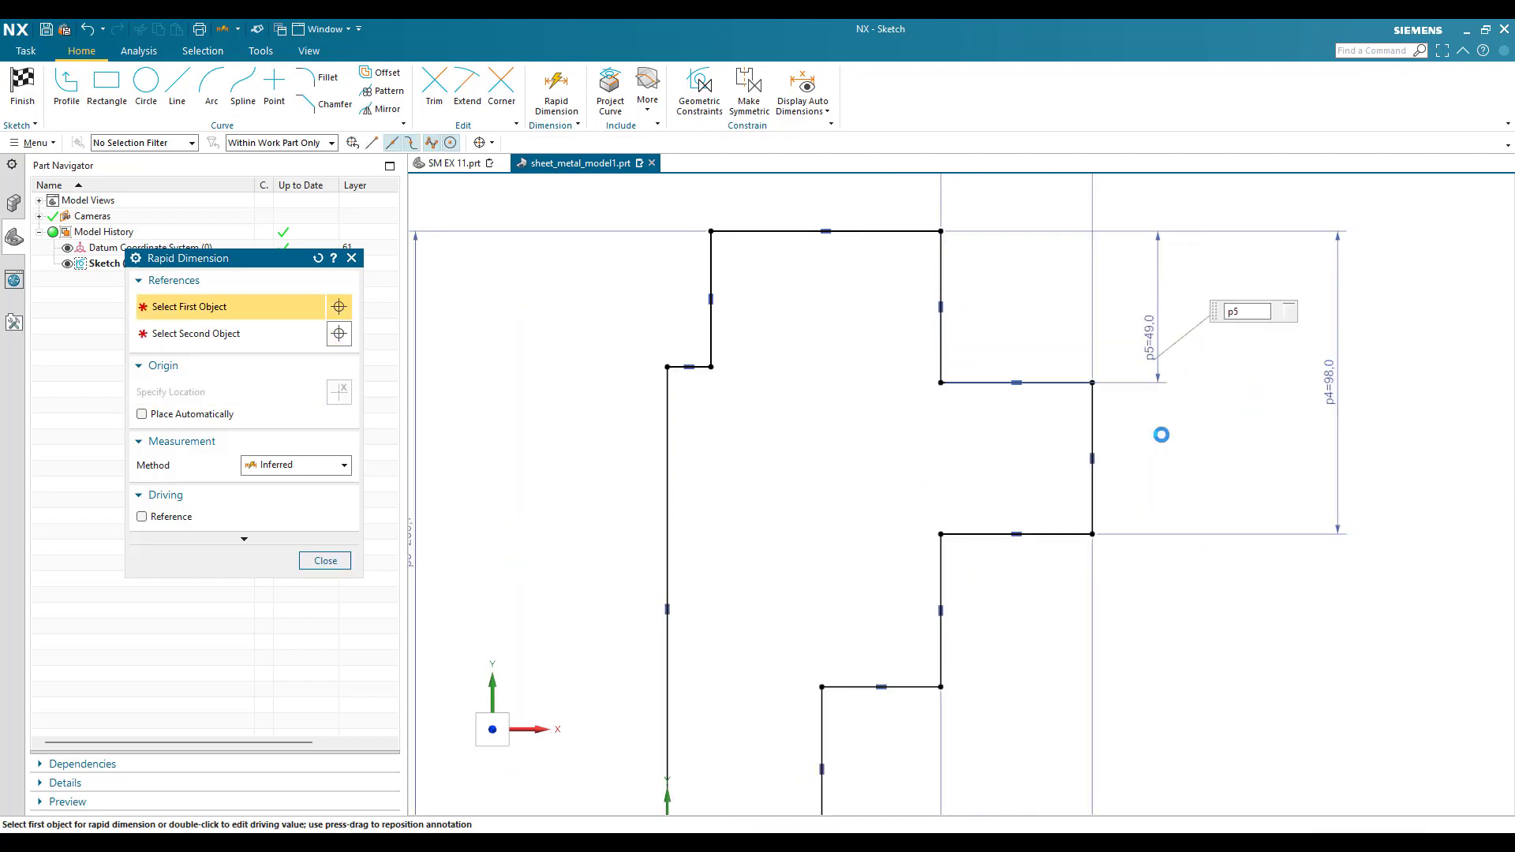
# Dimension the vertical distance from the top edge to the lower step's horizontal edge as 151.7 mm
pyautogui.scroll(-2, 1181, 453)
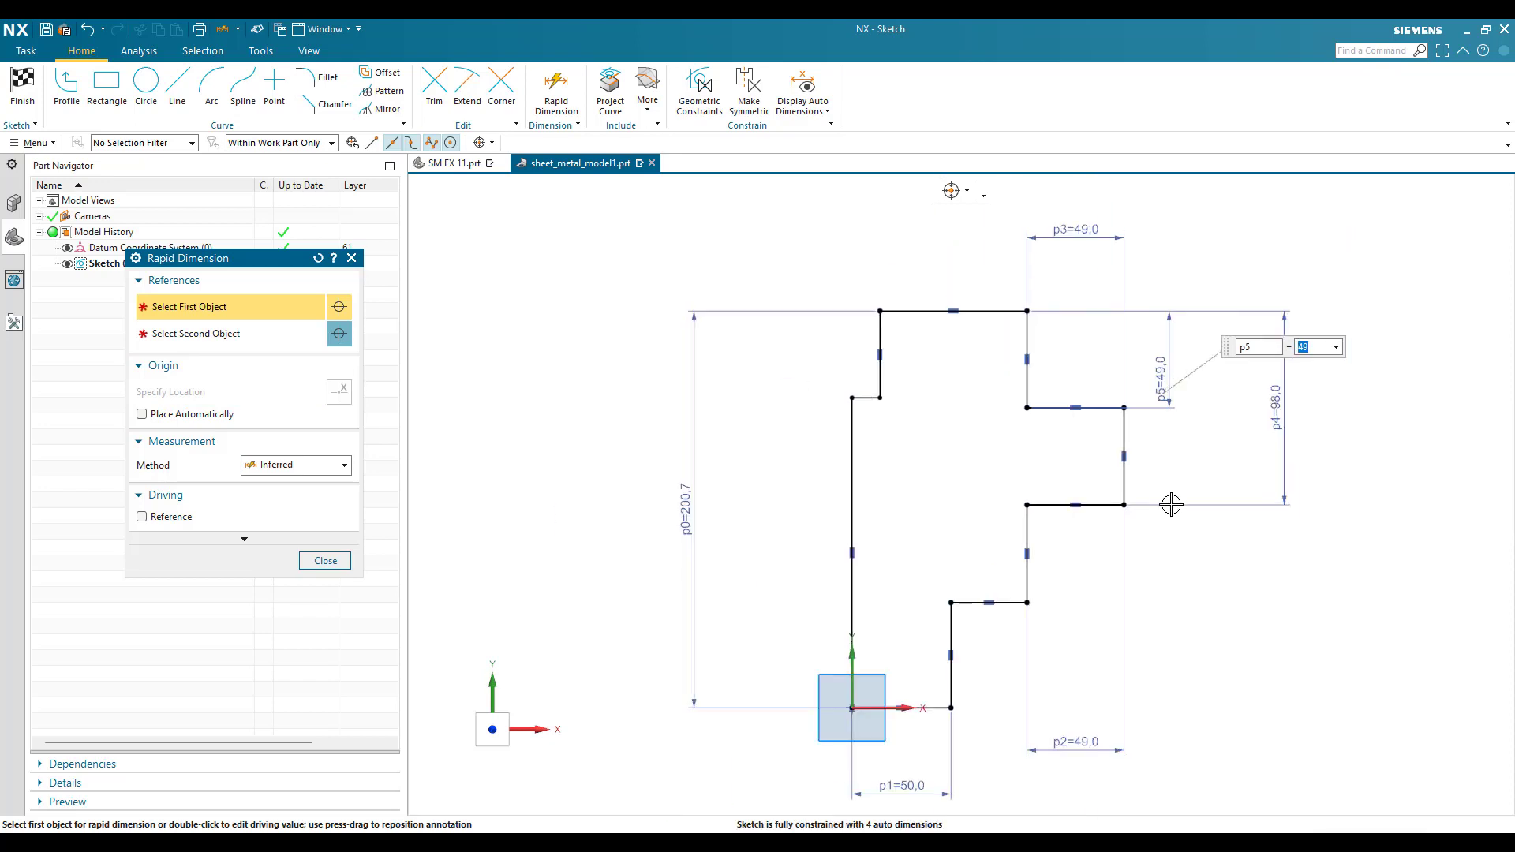
pyautogui.click(1021, 604)
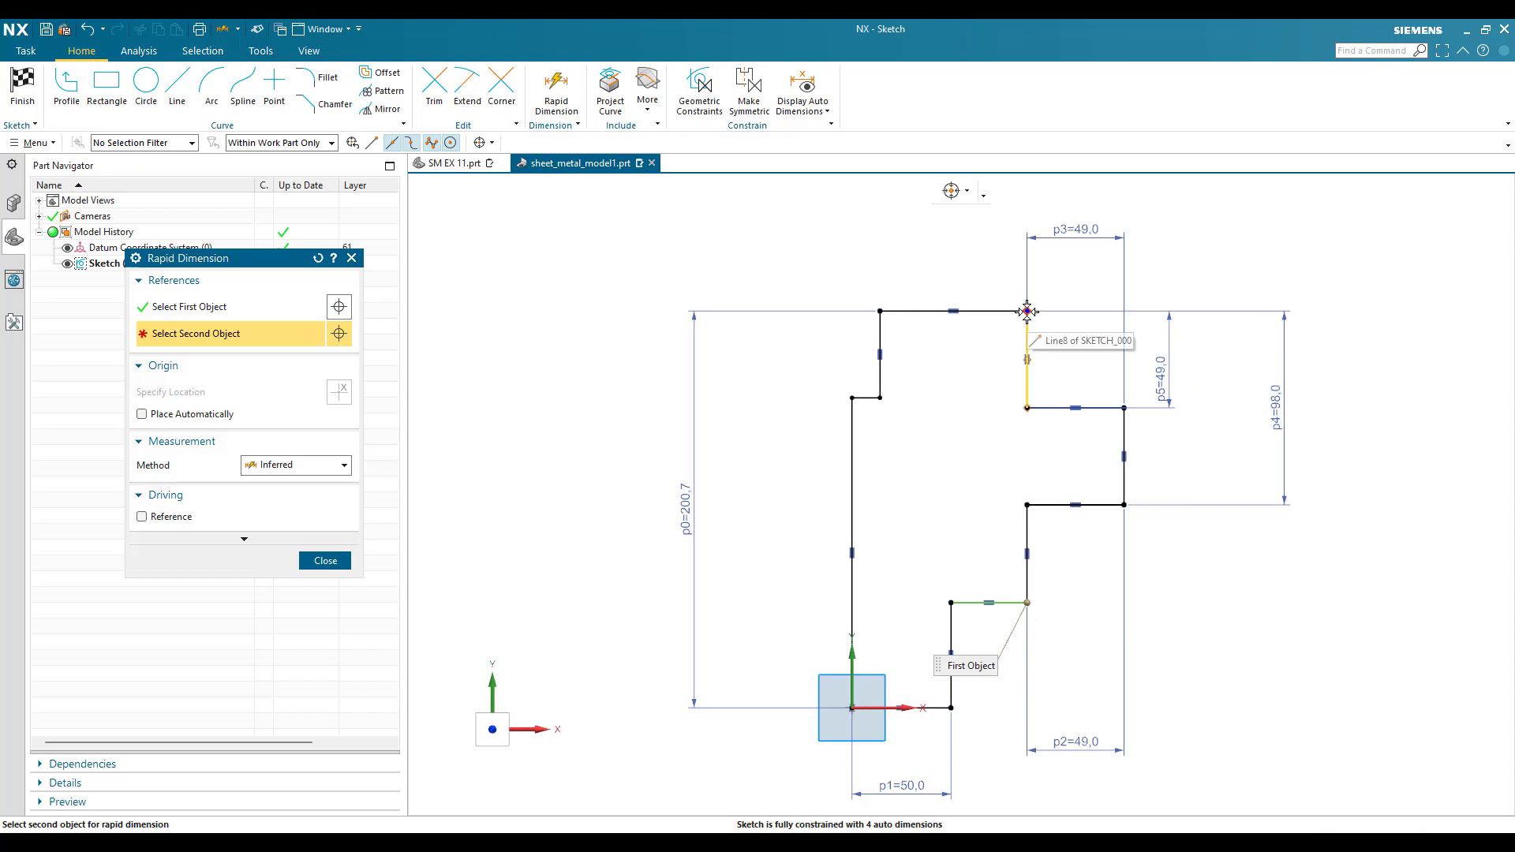
pyautogui.click(1027, 311)
pyautogui.click(1371, 592)
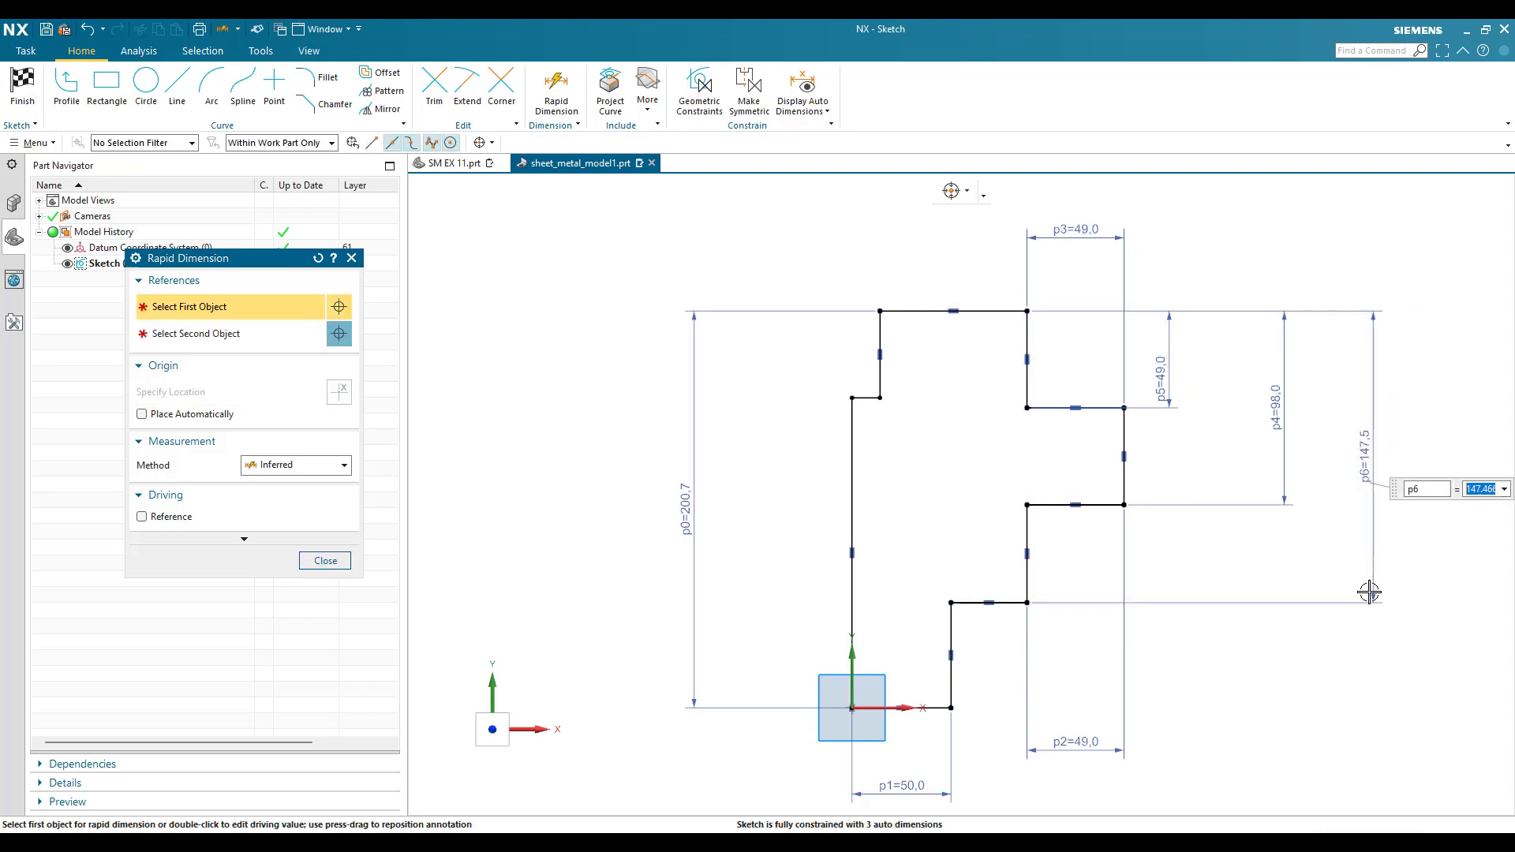
pyautogui.write('151.7')
pyautogui.press('Return')
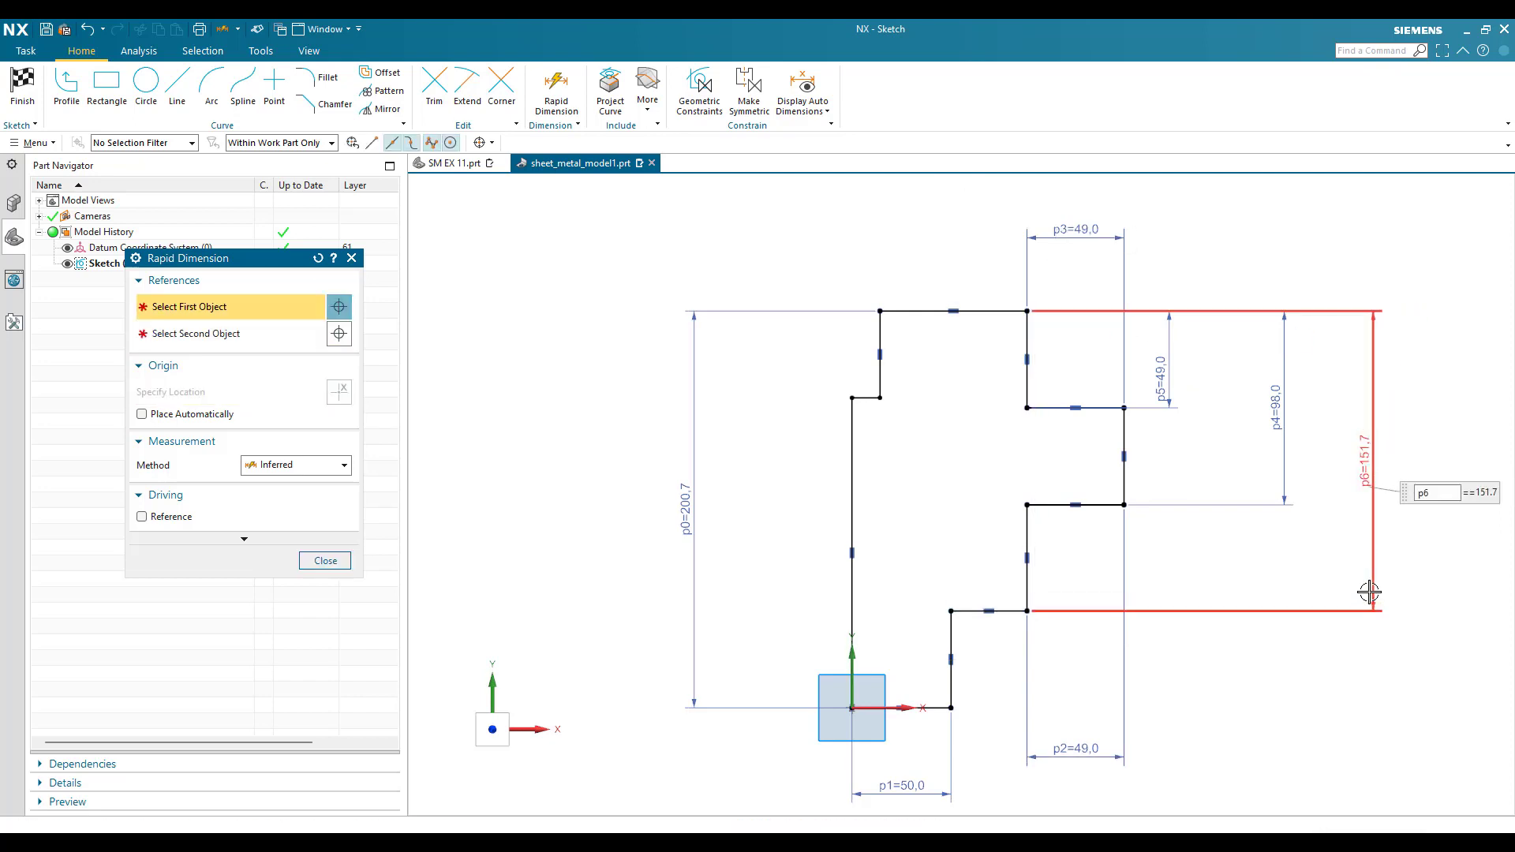
pyautogui.press('Escape')
# Check the reference drawing and dimension the outline's overall width from the left edge to the right tab's edge as 149 mm
pyautogui.hotkey('alt', 'Tab')
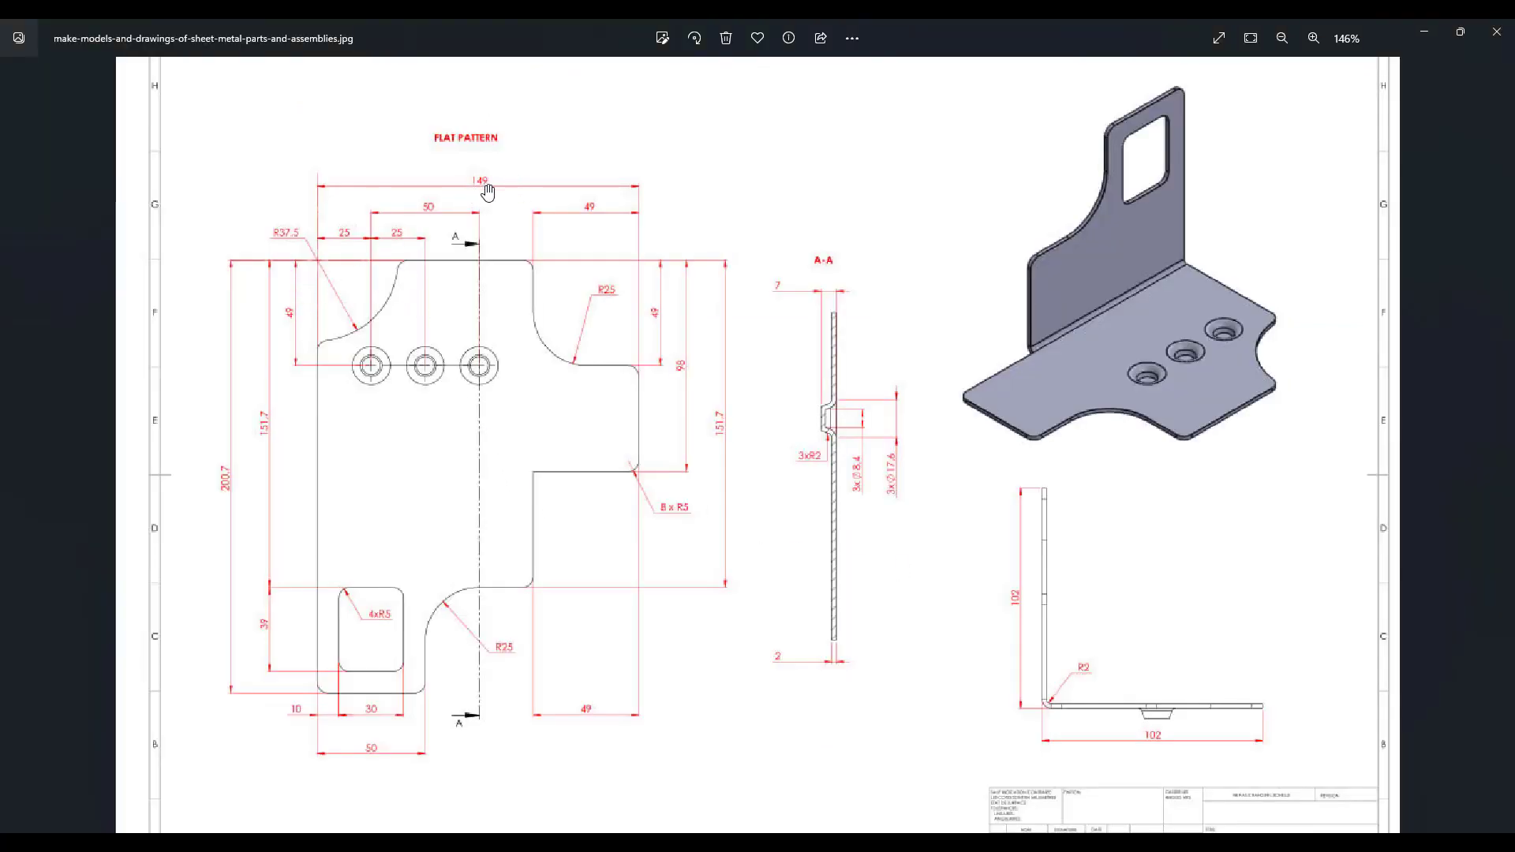
pyautogui.hotkey('alt', 'Tab')
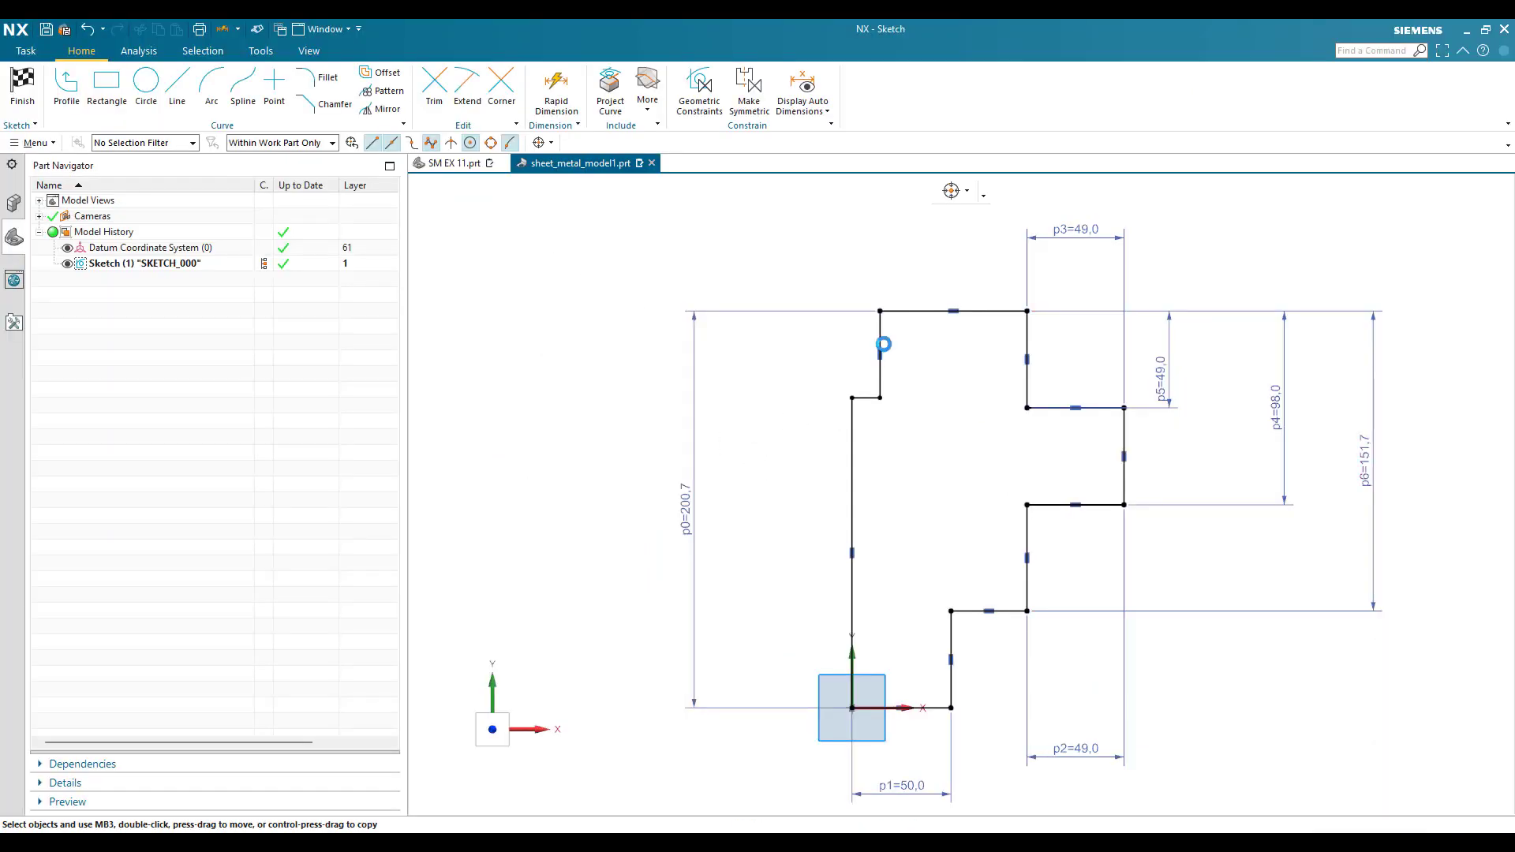
pyautogui.press('d')
pyautogui.click(851, 399)
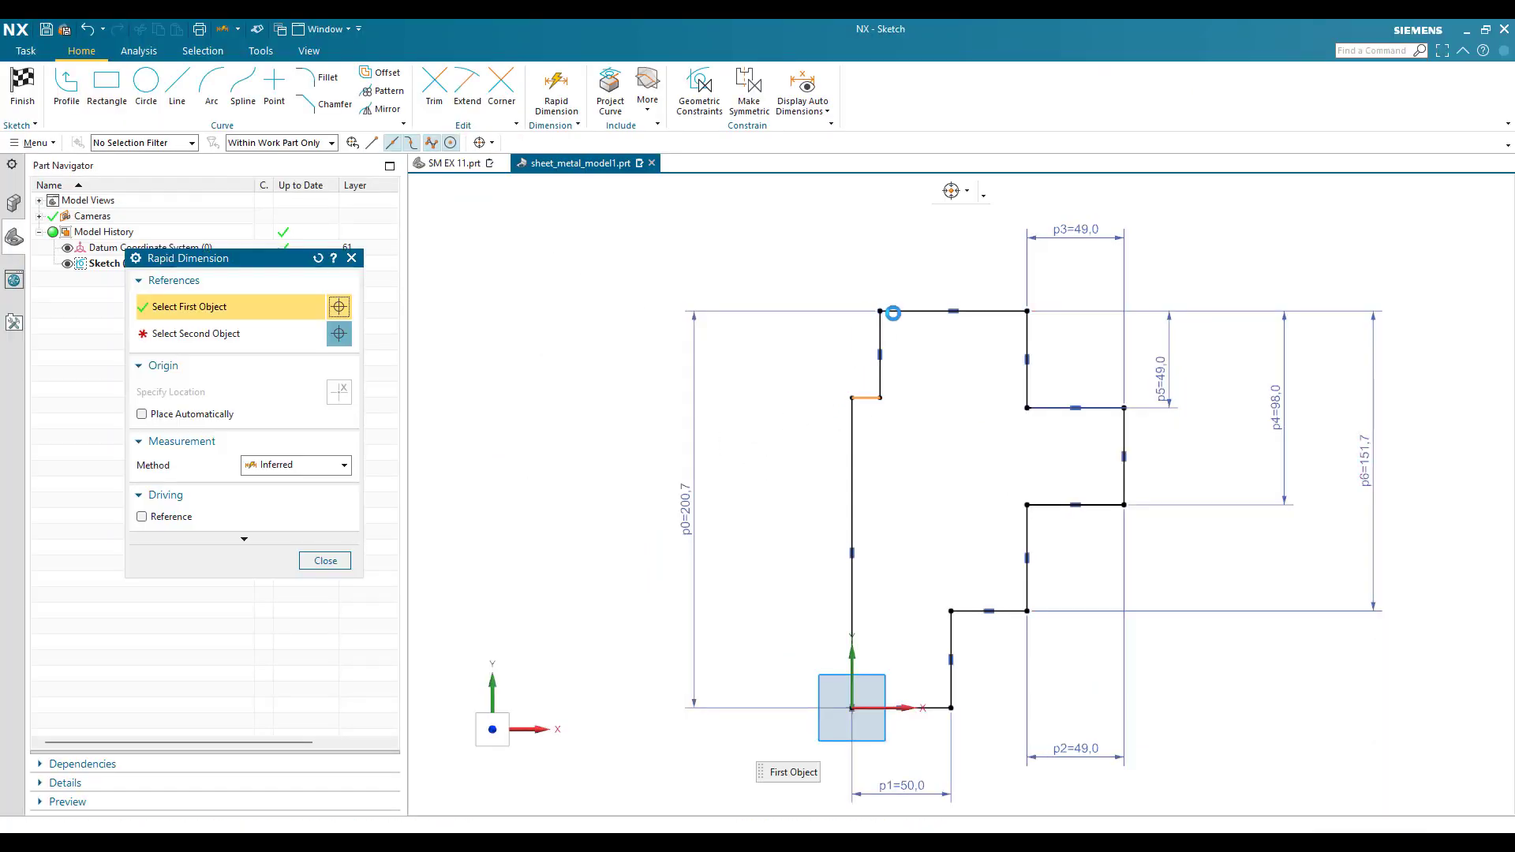
pyautogui.click(1126, 409)
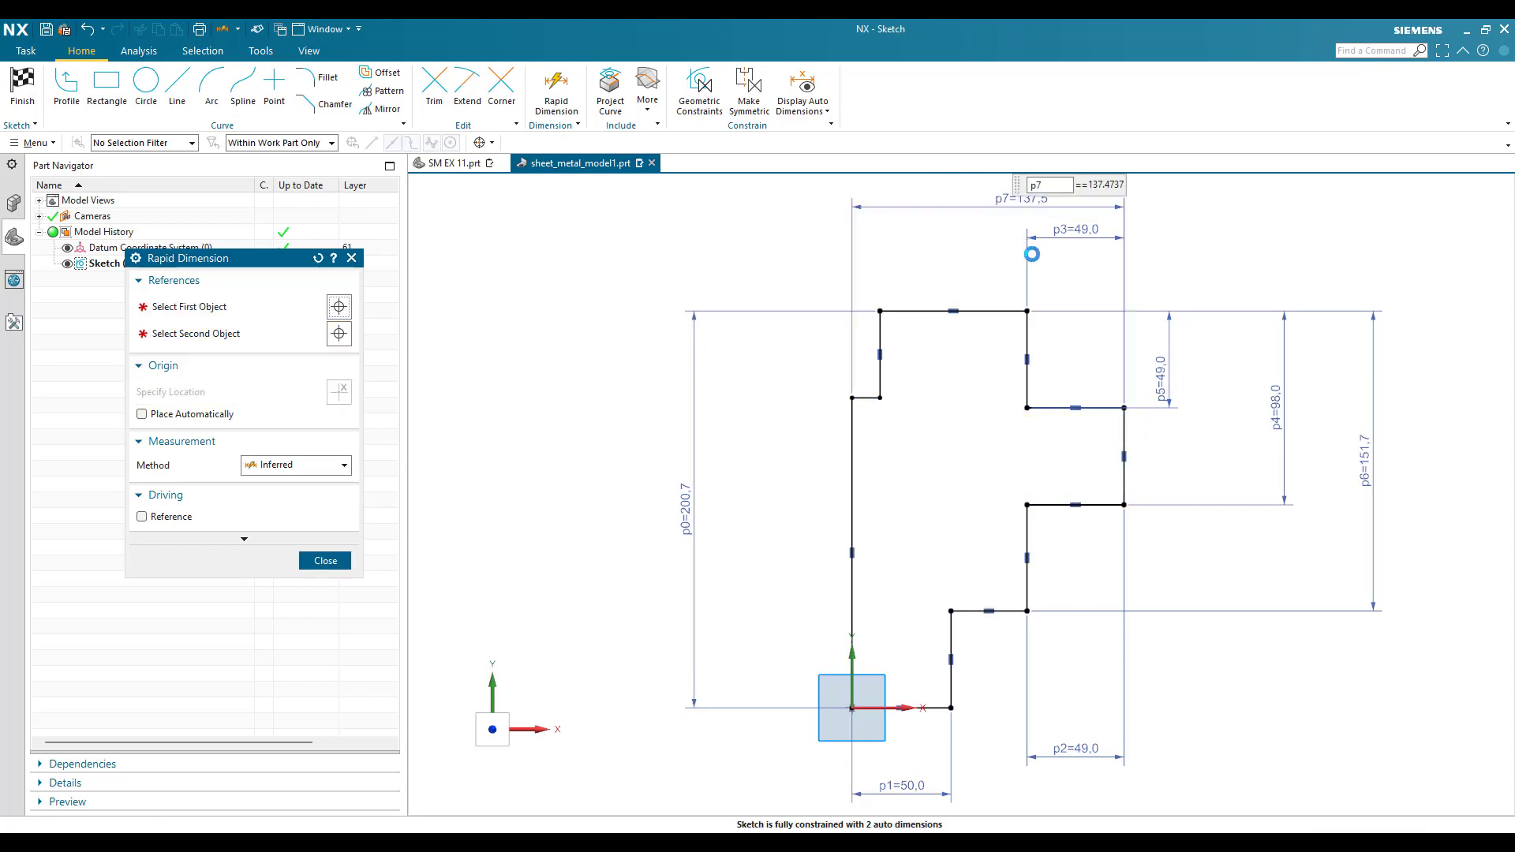
pyautogui.write('149')
pyautogui.press('Return')
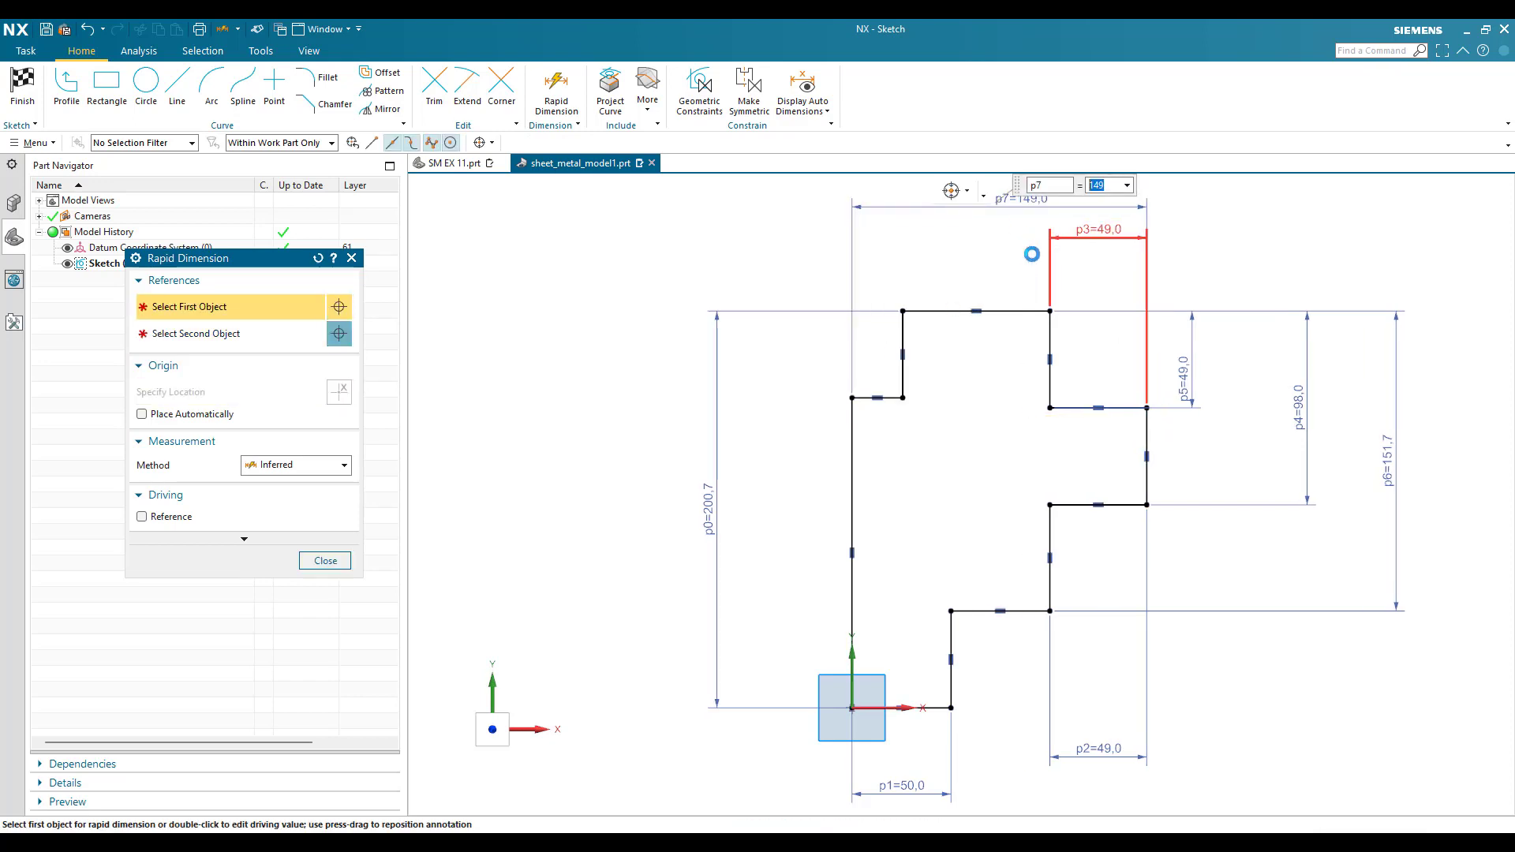
pyautogui.press('Escape')
# Check the reference drawing and delete the short horizontal and vertical lines forming the outline's upper-left step
pyautogui.scroll(3, 878, 440)
pyautogui.scroll(-2, 878, 439)
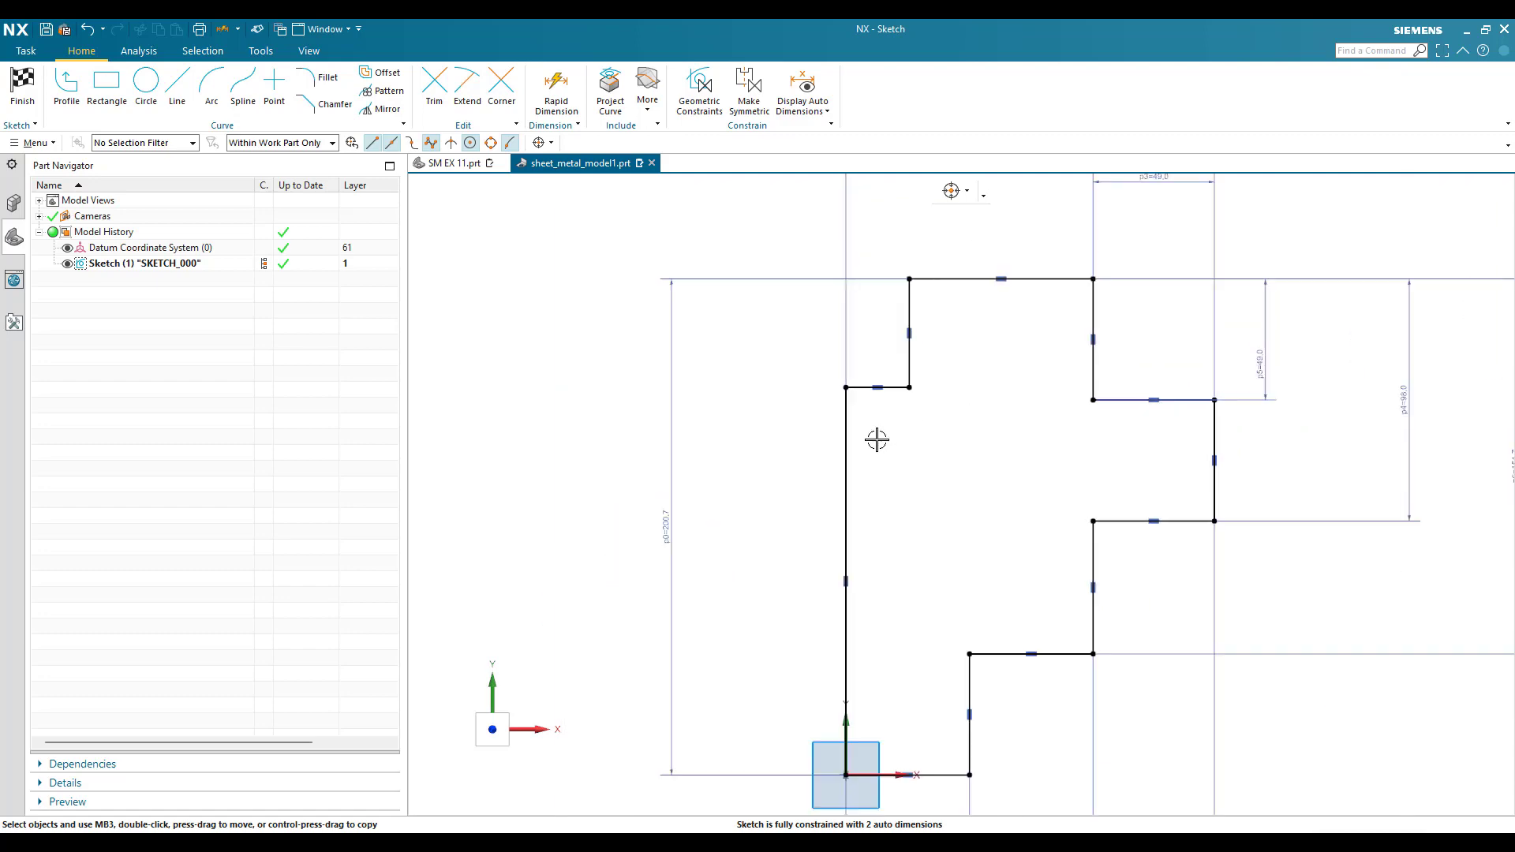
pyautogui.hotkey('alt', 'Tab')
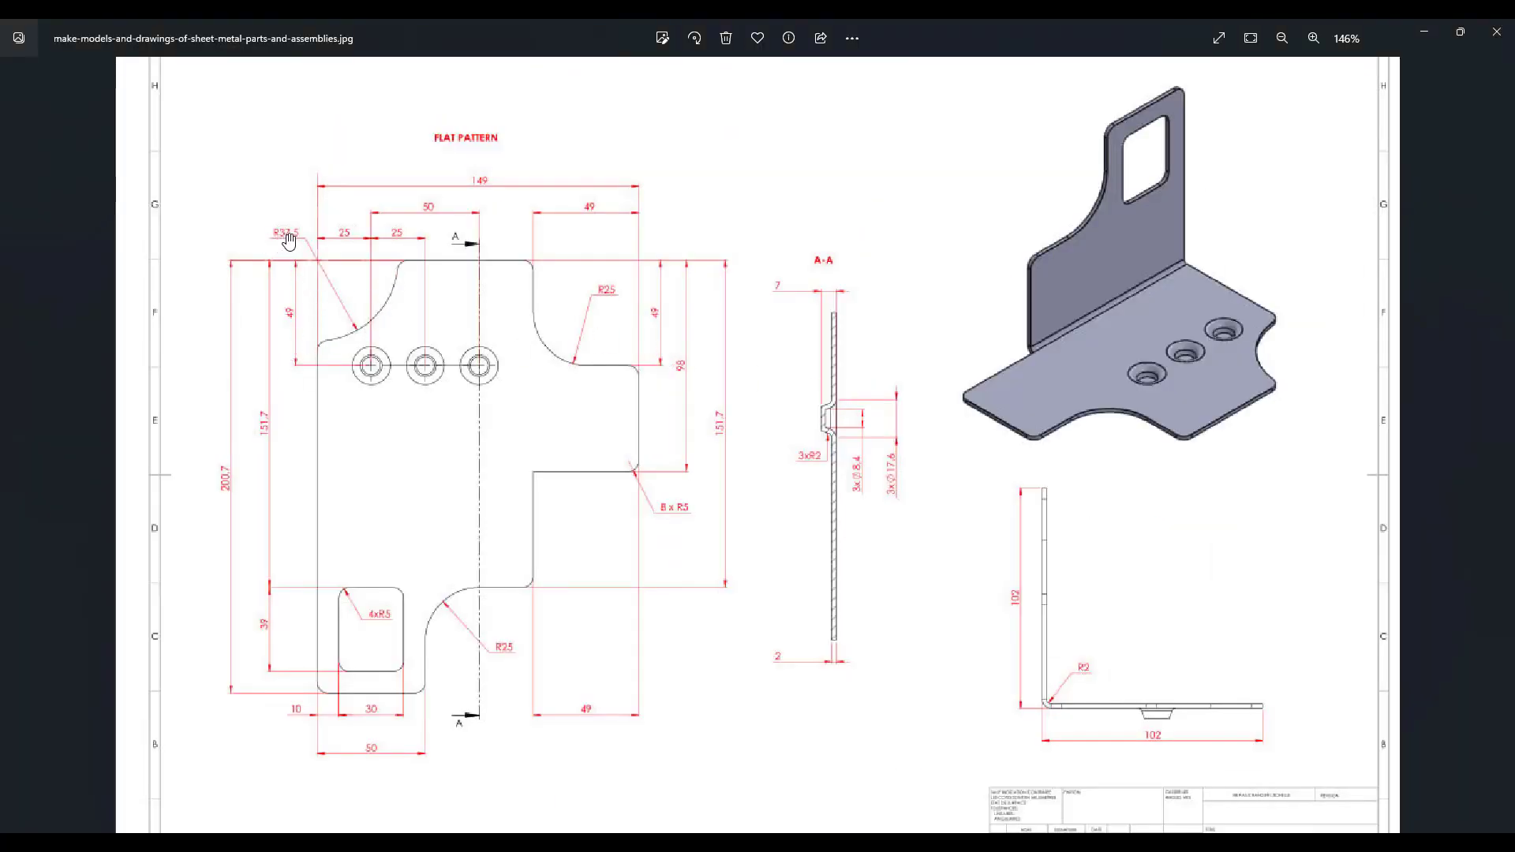
pyautogui.hotkey('alt', 'Tab')
pyautogui.scroll(-2, 900, 363)
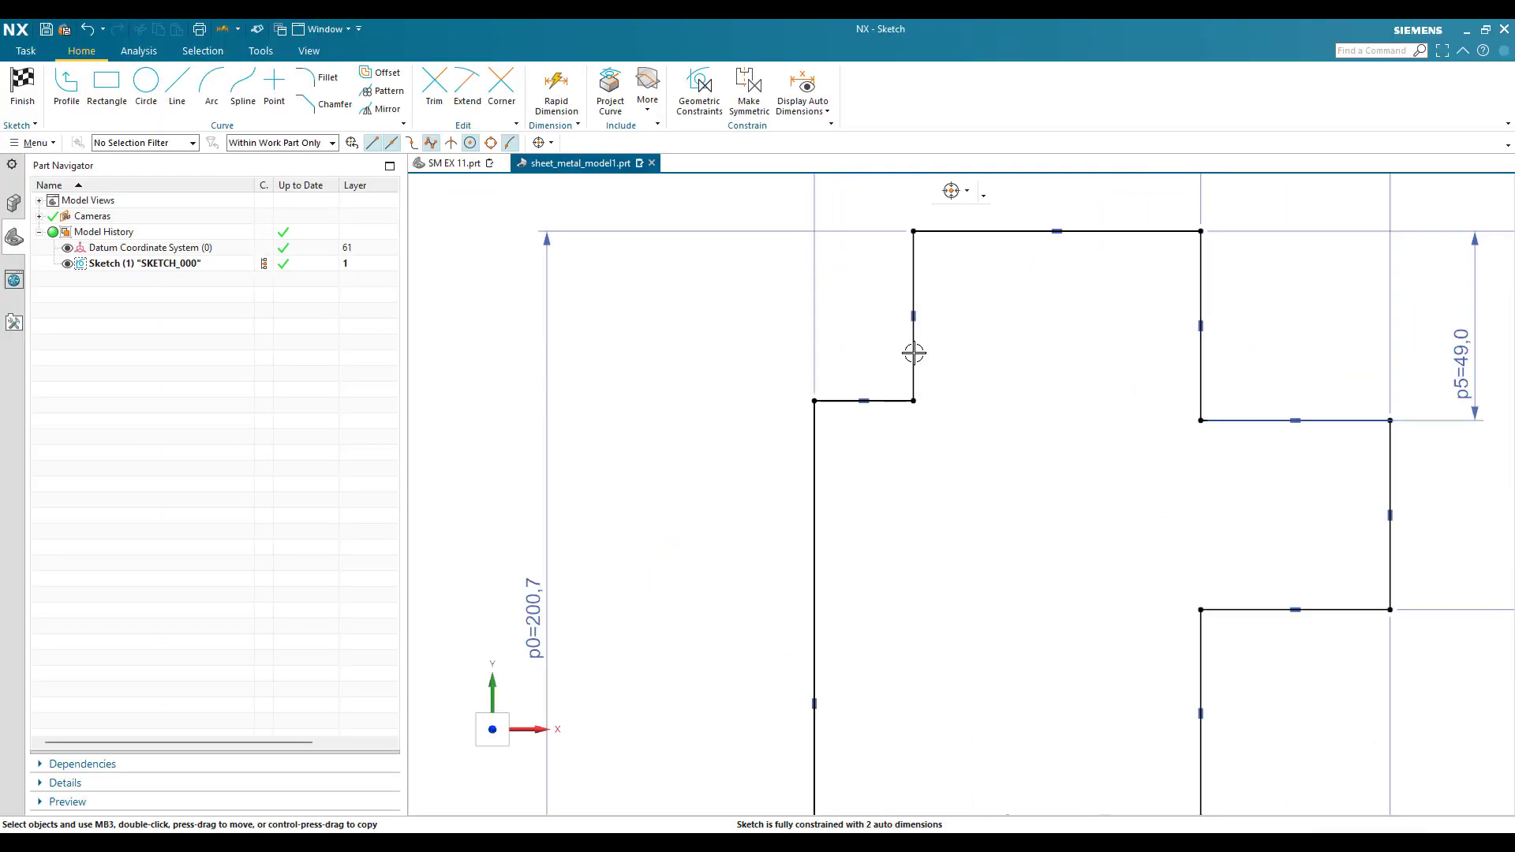
pyautogui.click(883, 401)
pyautogui.press('Delete')
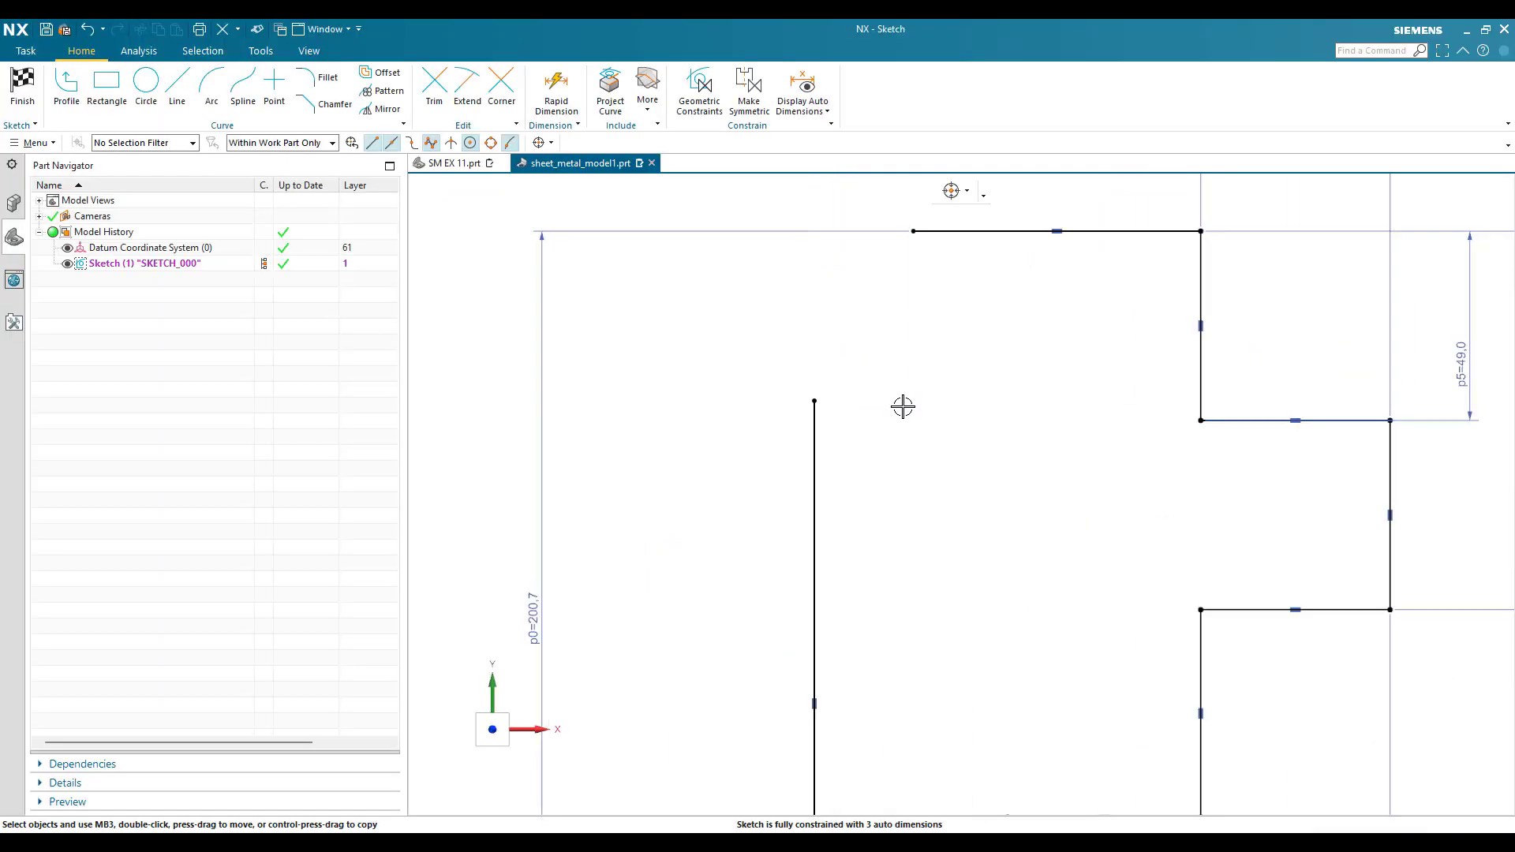
# Draw a three-point arc of about 32 mm radius, curving inward from the left edge's upper end to the top edge's left end
pyautogui.click(210, 85)
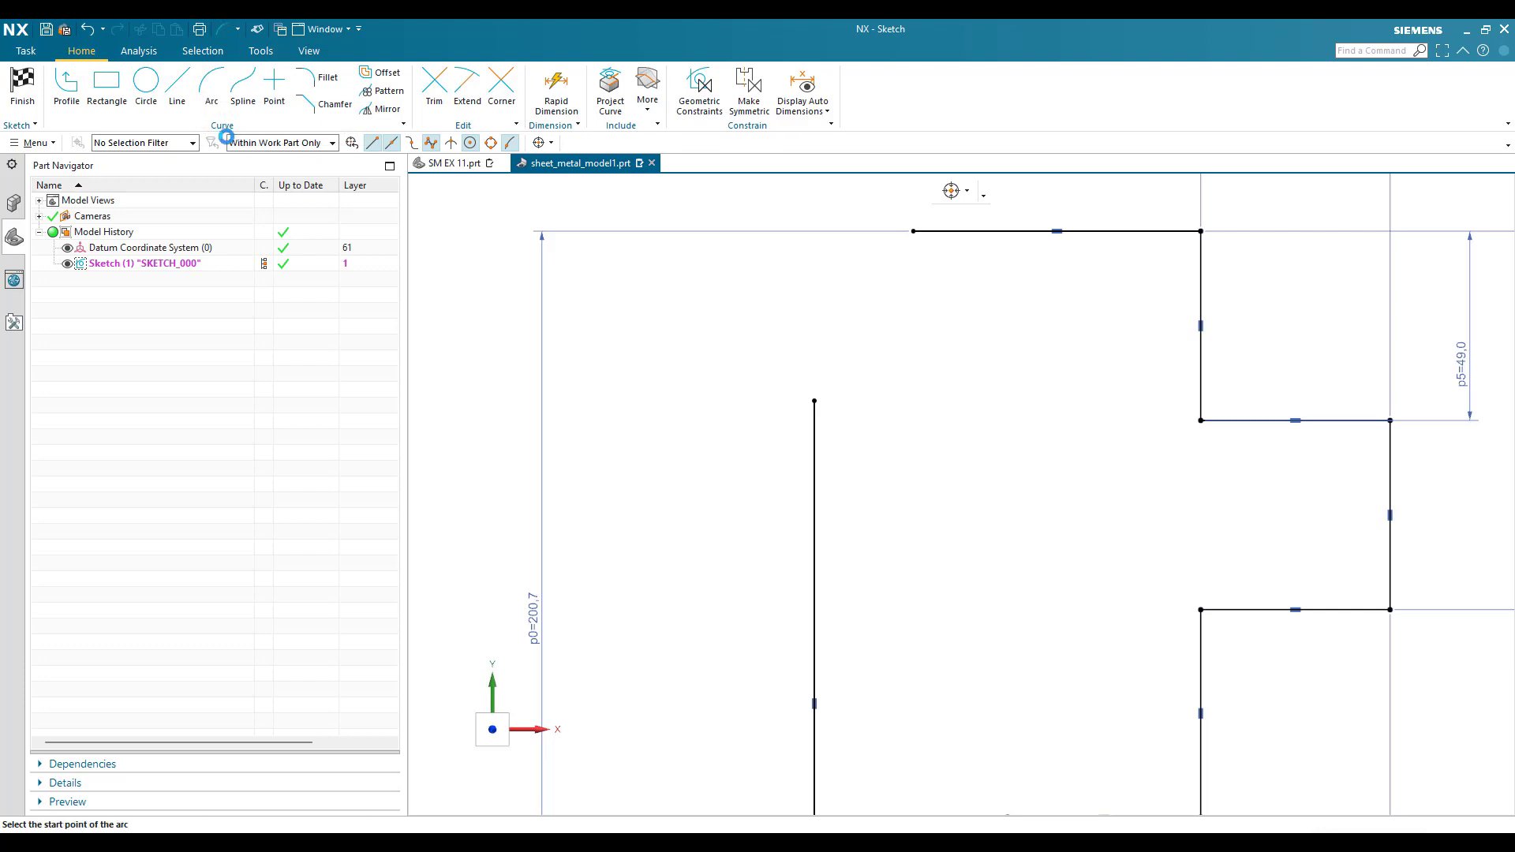
pyautogui.click(171, 301)
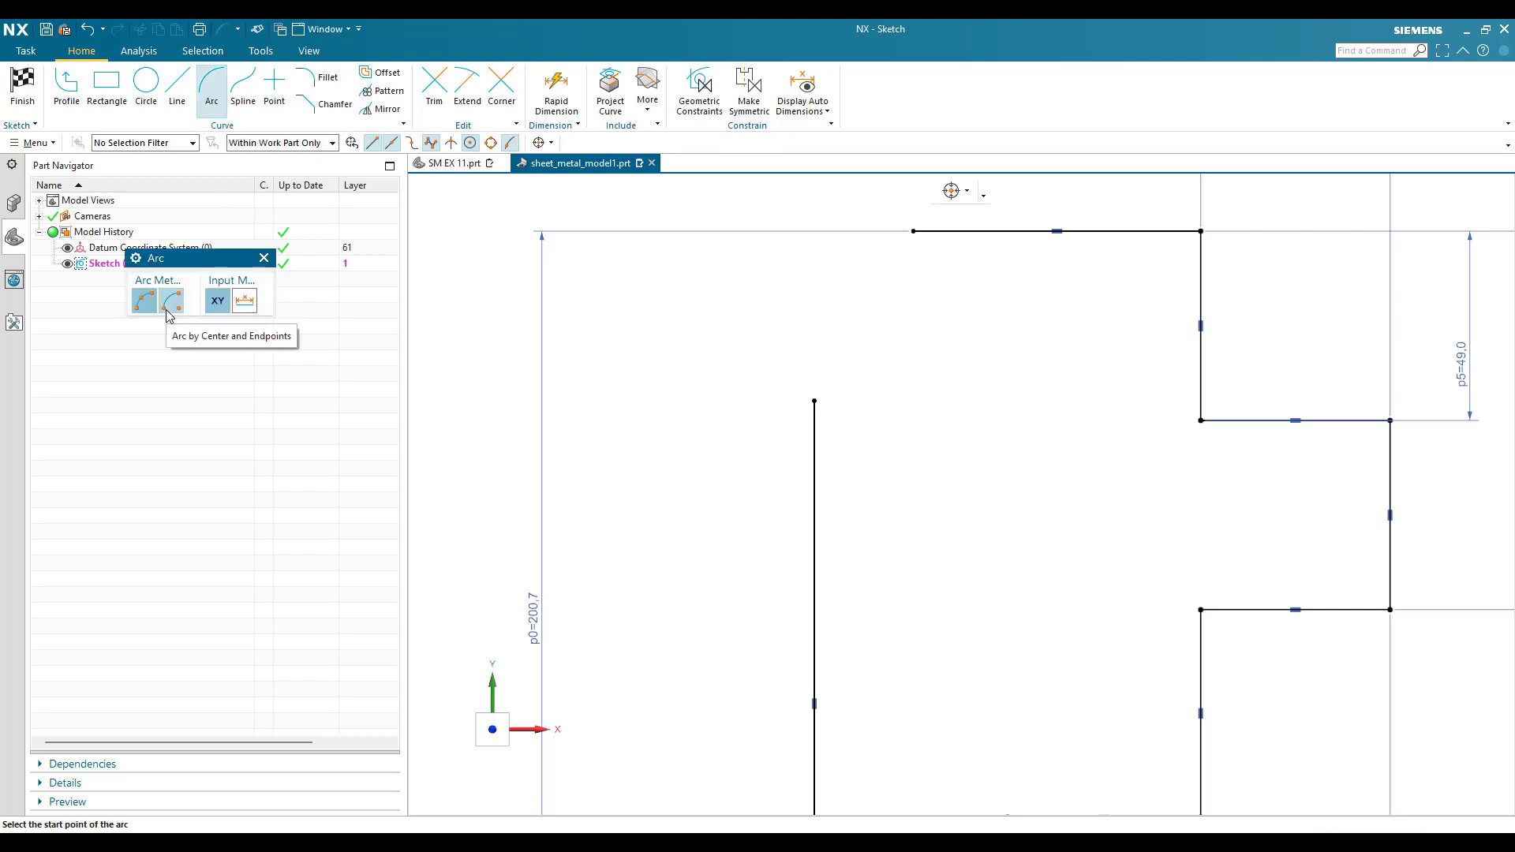
pyautogui.click(814, 401)
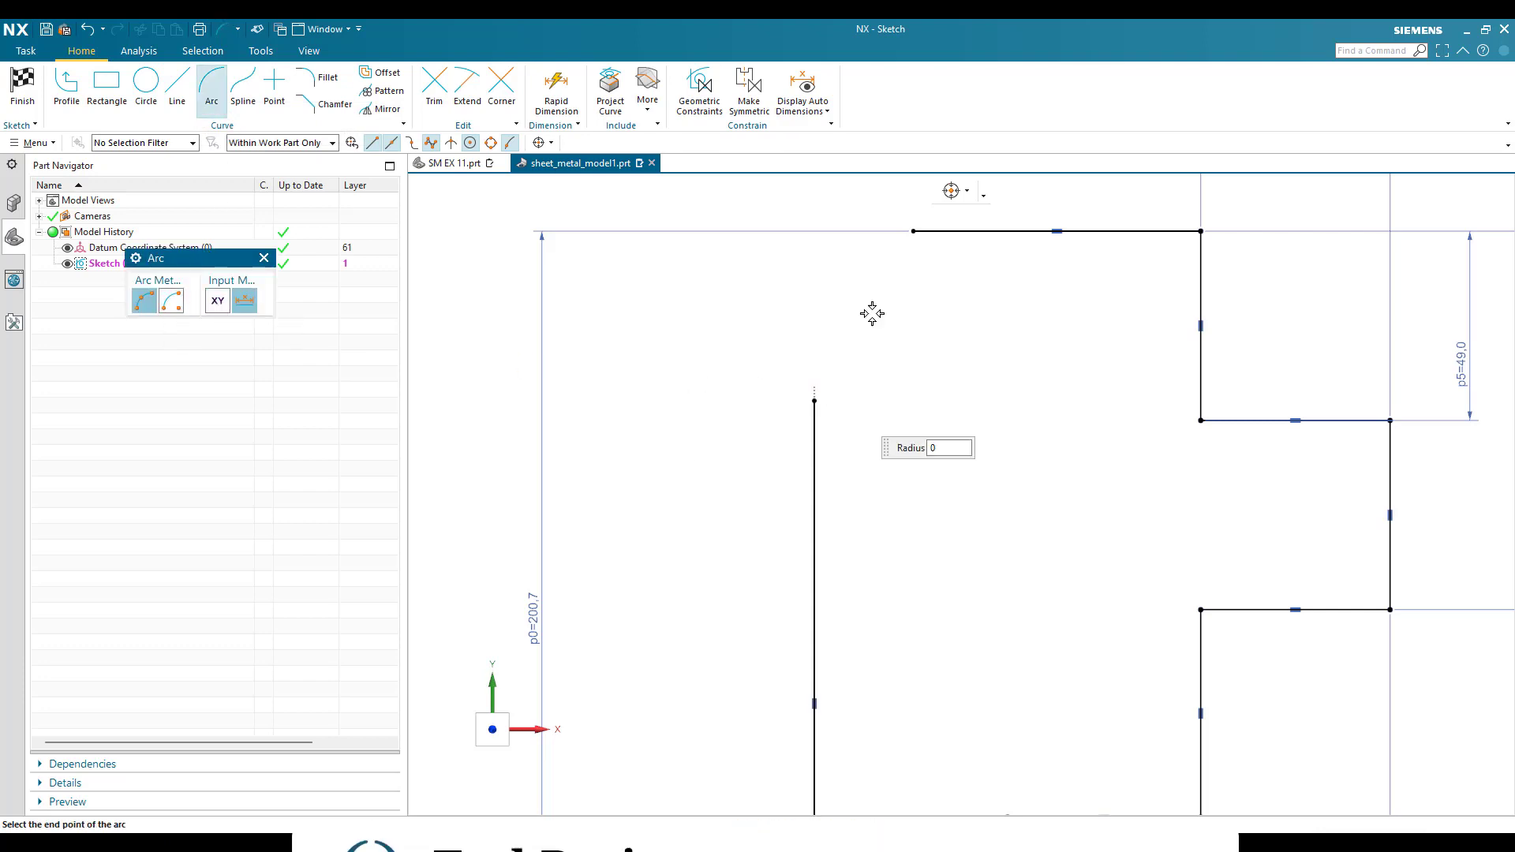
pyautogui.click(914, 232)
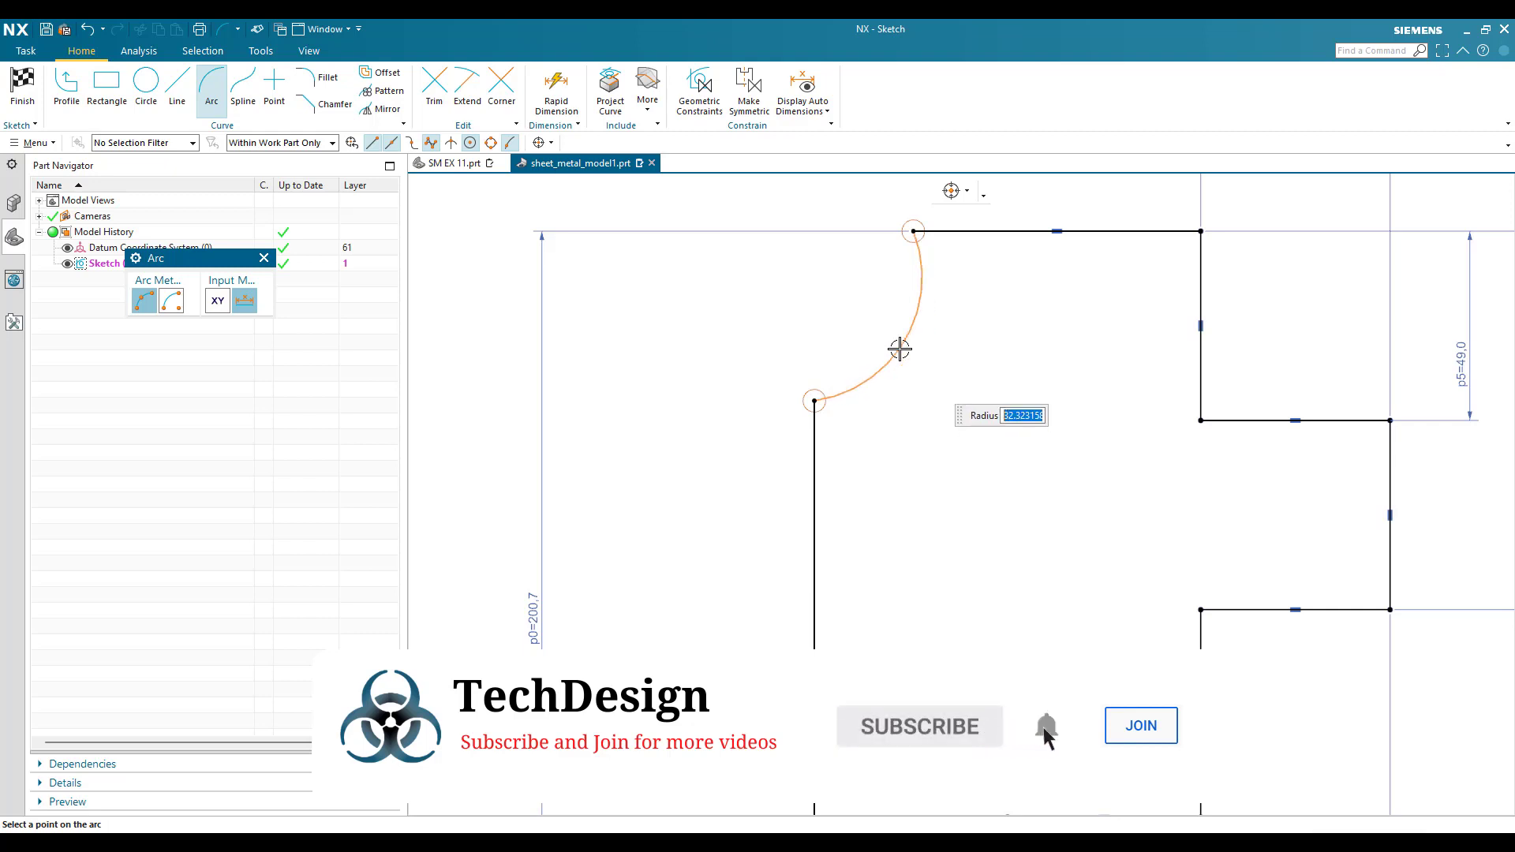
pyautogui.click(899, 349)
pyautogui.press('Escape')
# Constrain the upper-left arc perpendicular to the outline's top edge
pyautogui.scroll(6, 912, 221)
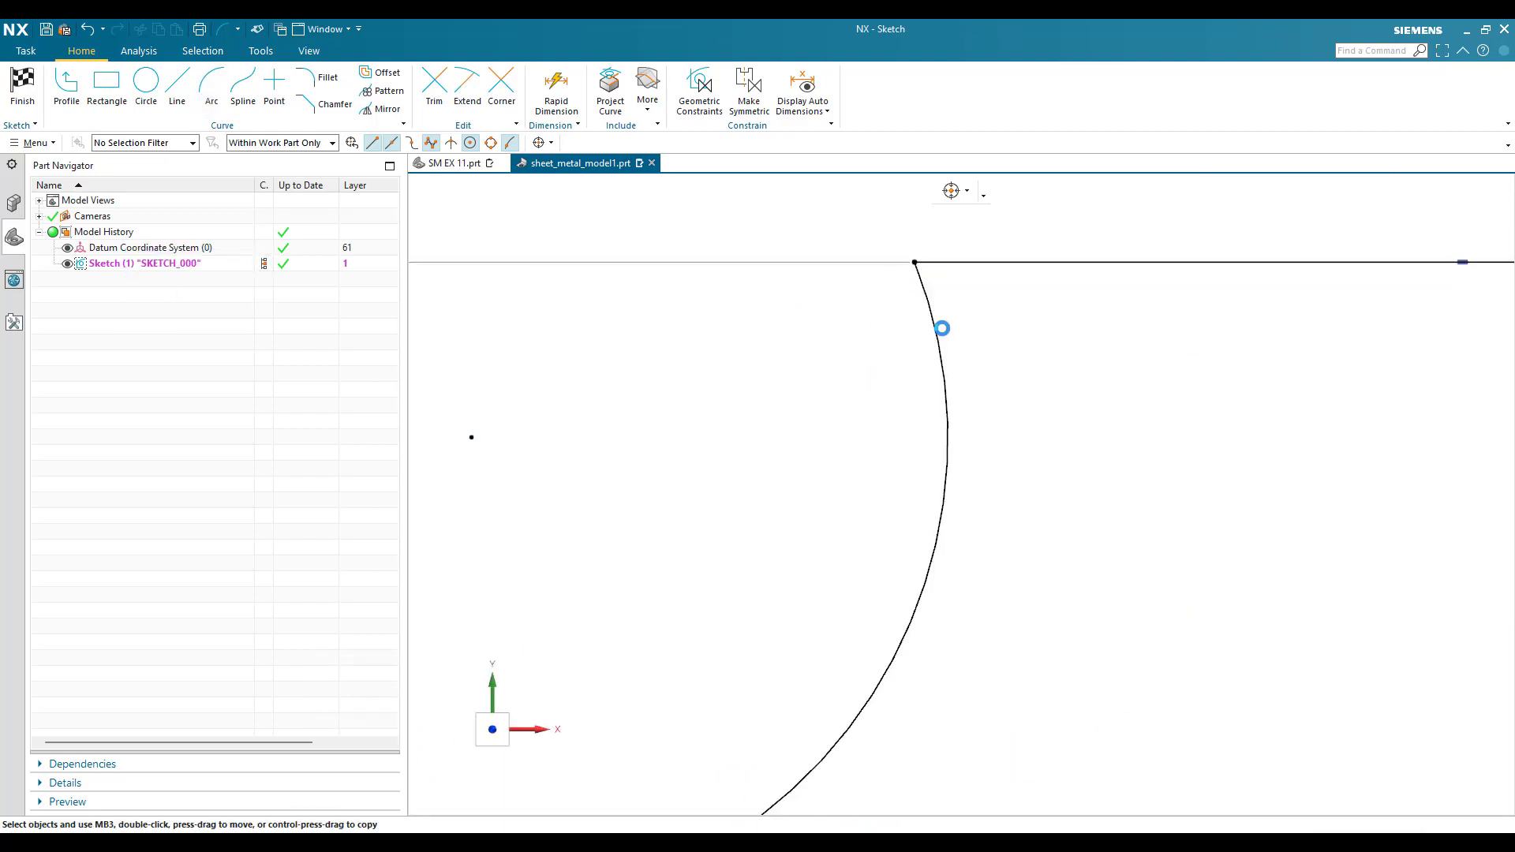
pyautogui.press('c')
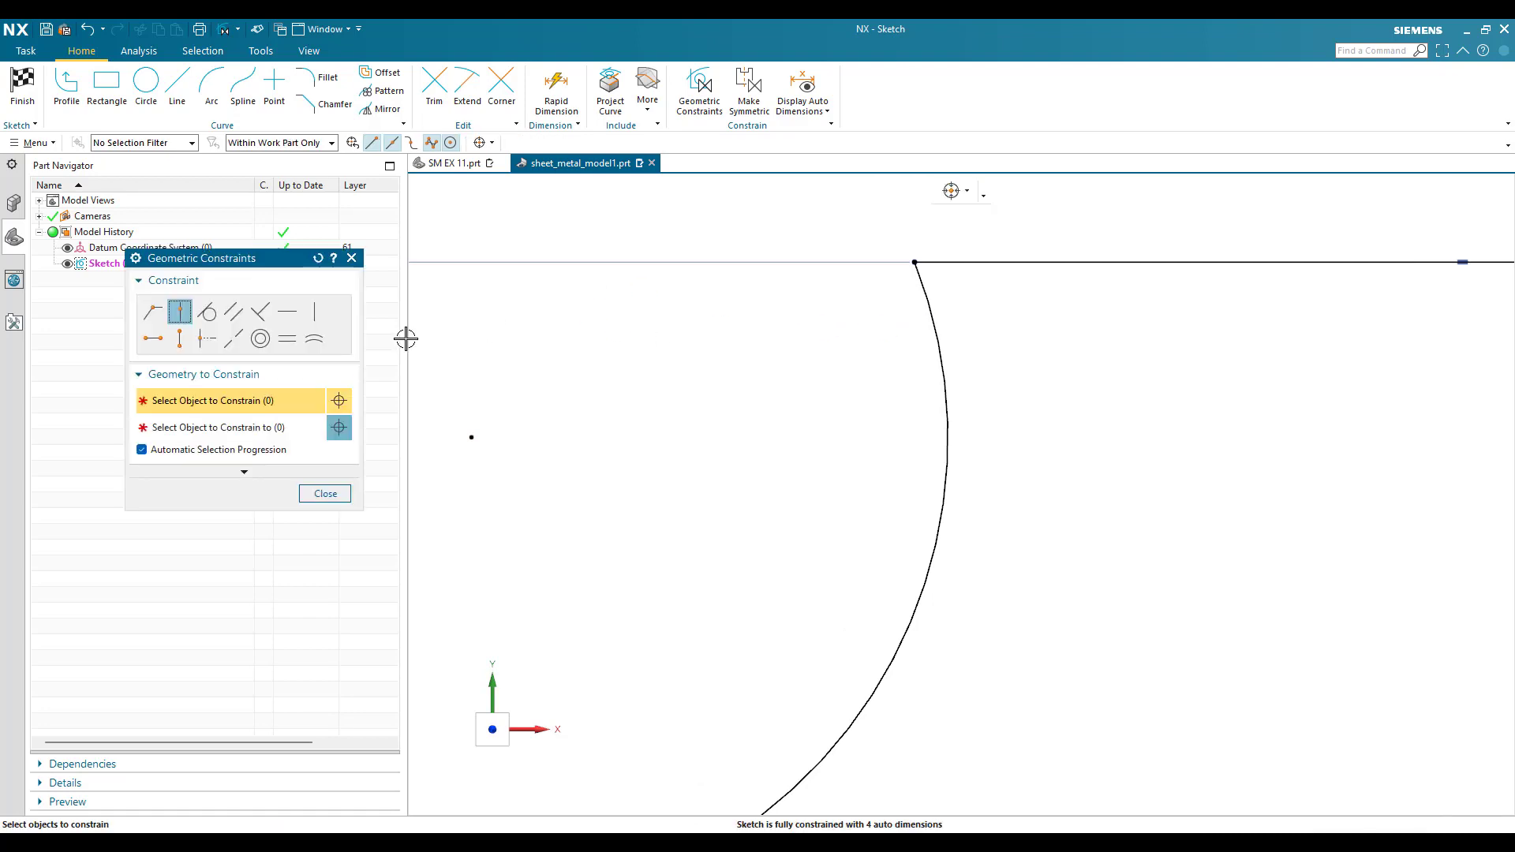
pyautogui.click(261, 318)
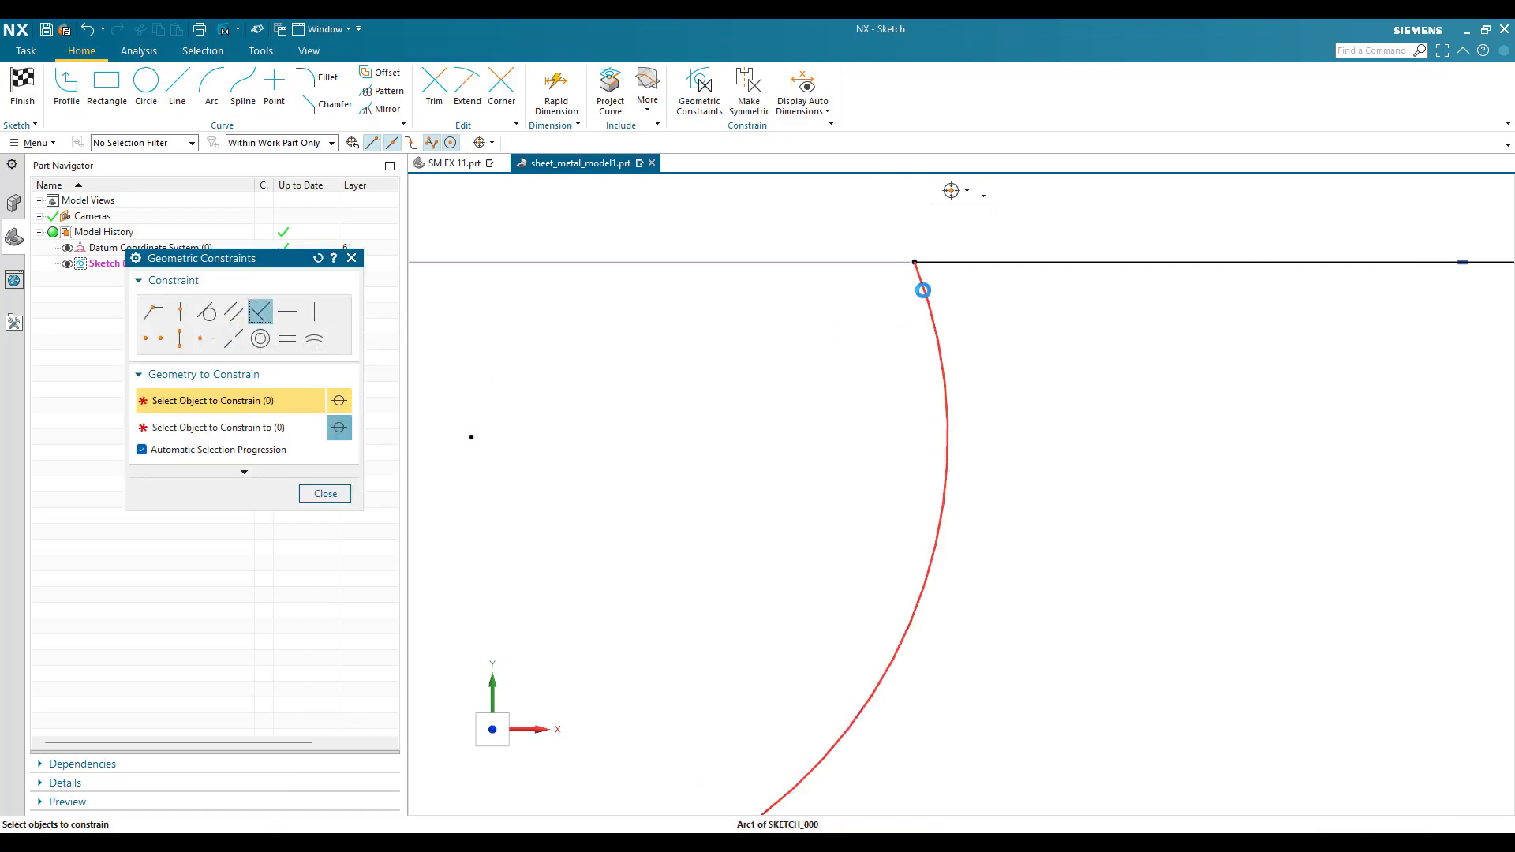
pyautogui.click(922, 284)
pyautogui.click(979, 262)
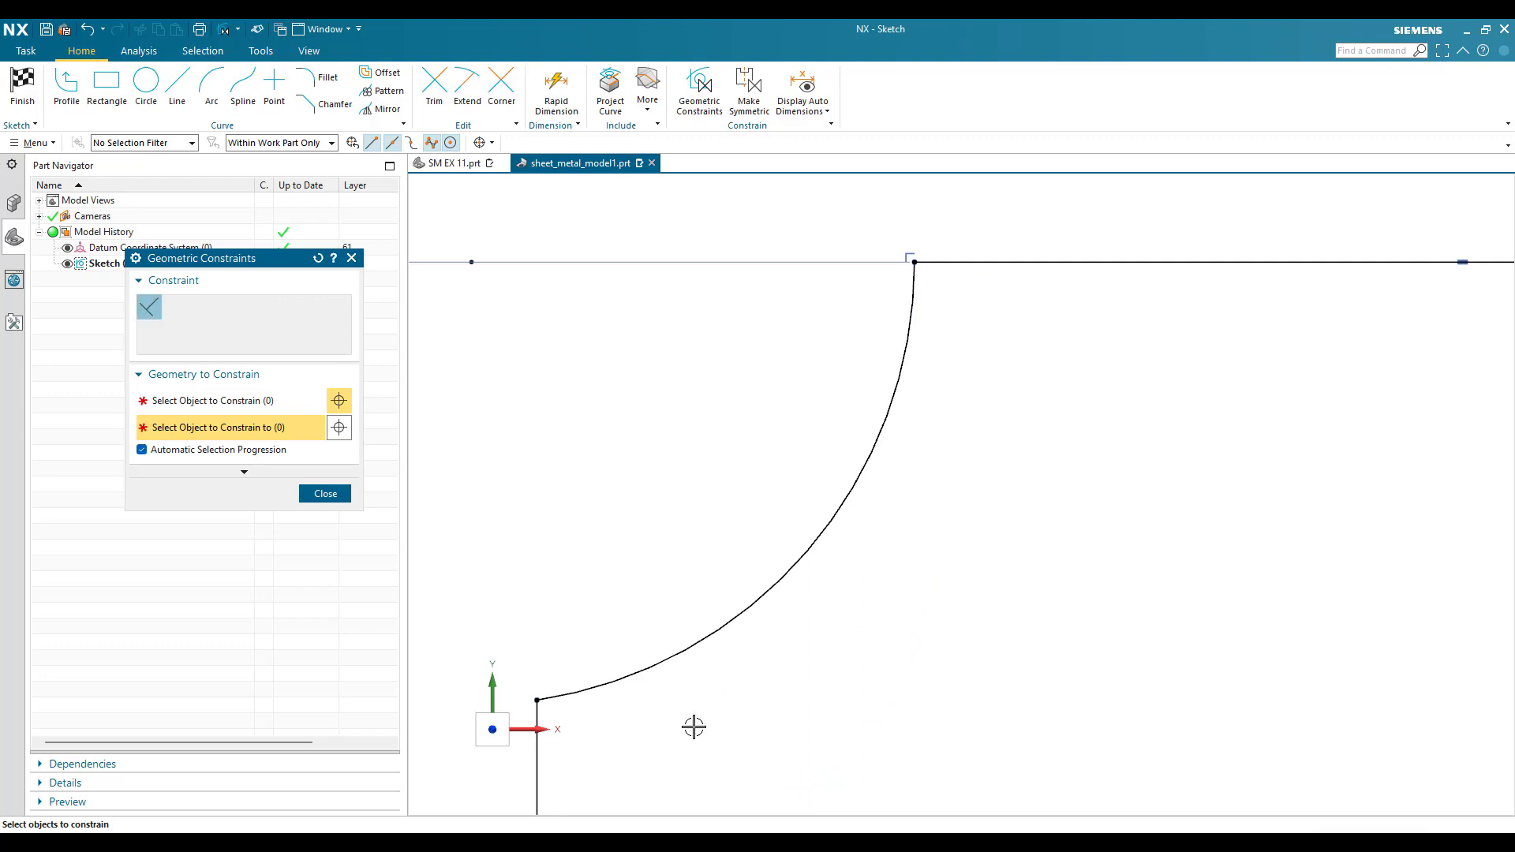
# Constrain the lower end of the upper-left arc perpendicular to the outline's left vertical edge
pyautogui.keyDown('shift'); pyautogui.moveTo(661, 602); pyautogui.dragTo(735, 368, button='middle'); pyautogui.keyUp('shift')
pyautogui.scroll(2, 634, 521)
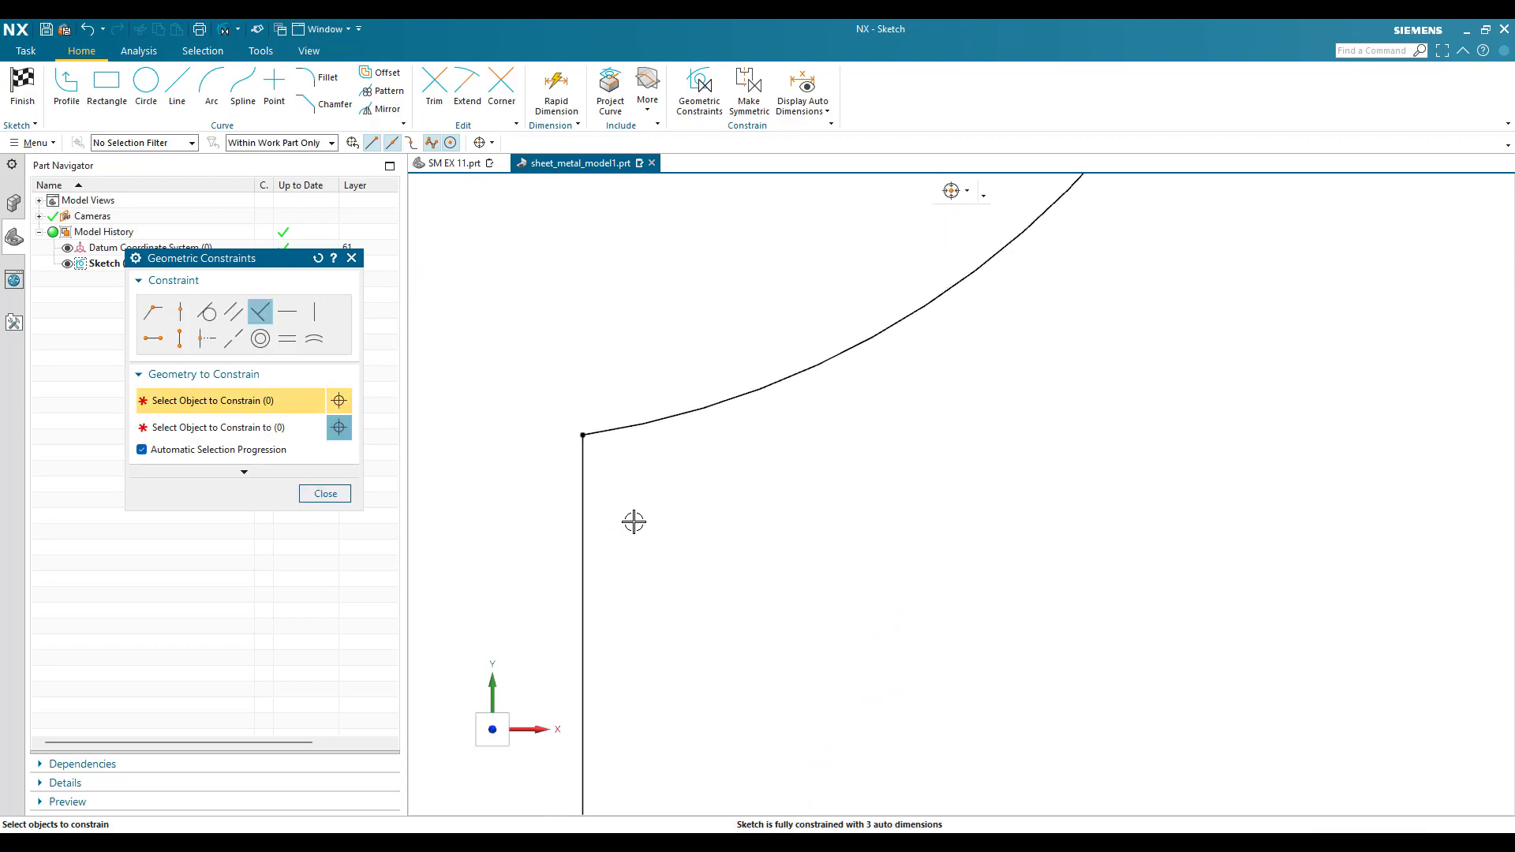
pyautogui.click(630, 428)
pyautogui.click(582, 484)
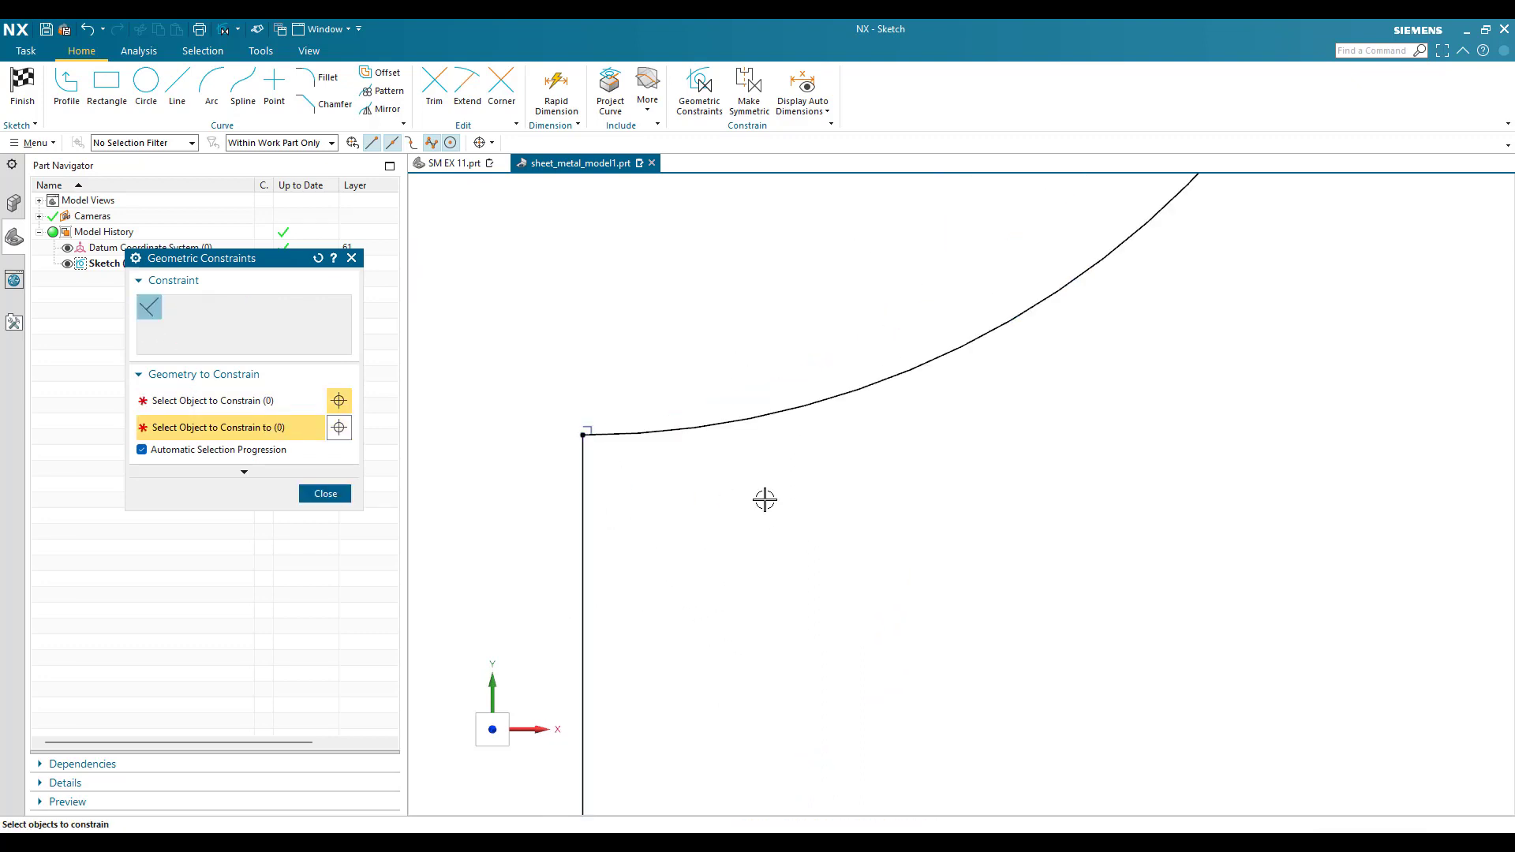
pyautogui.scroll(-5, 751, 487)
pyautogui.click(325, 493)
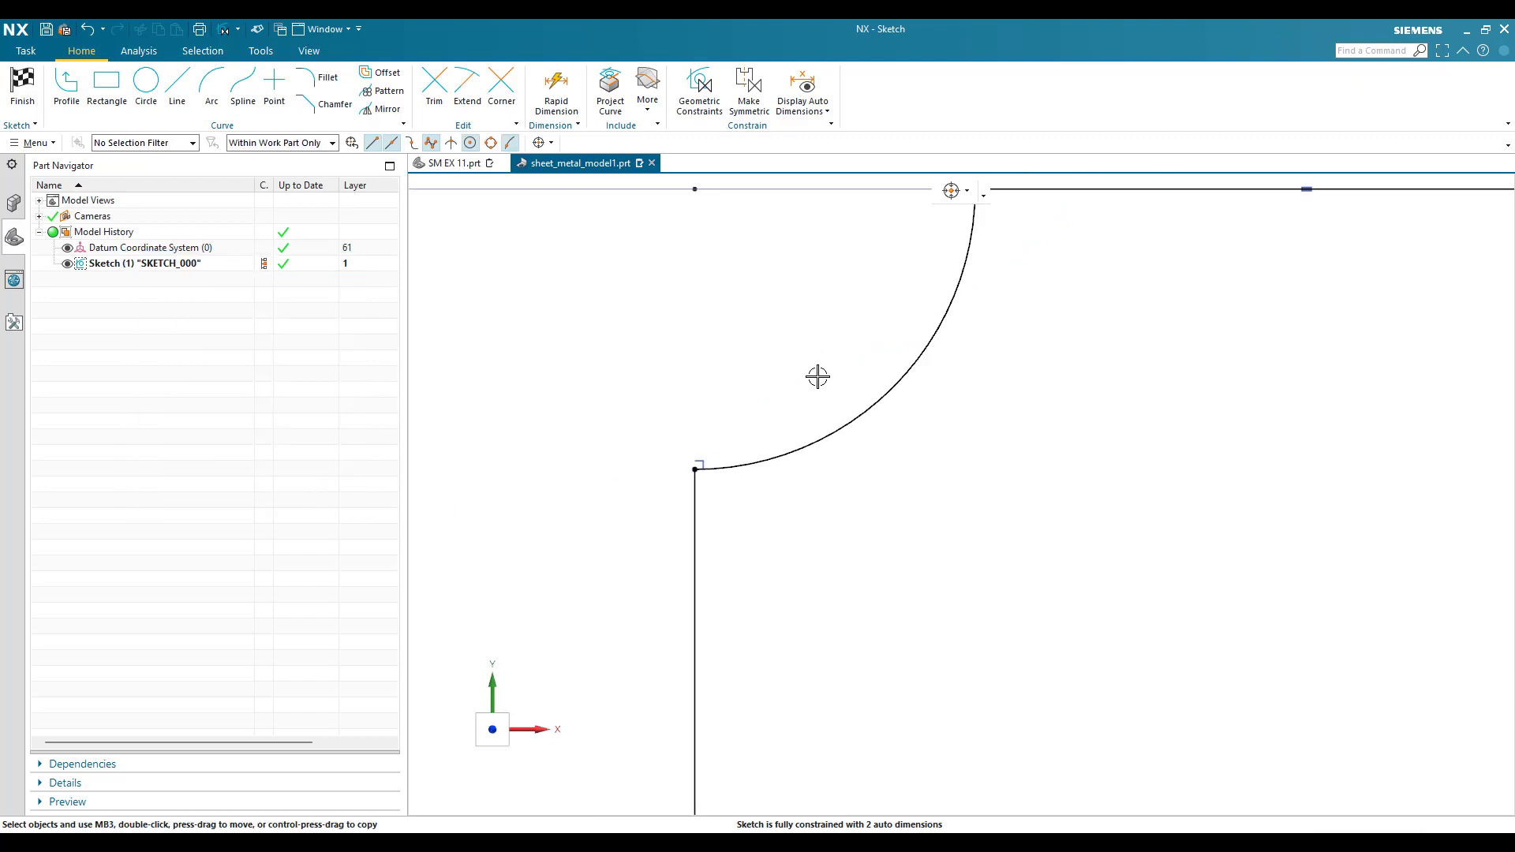
# Dimension the upper-left arc's radius as 37.5 mm
pyautogui.press('d')
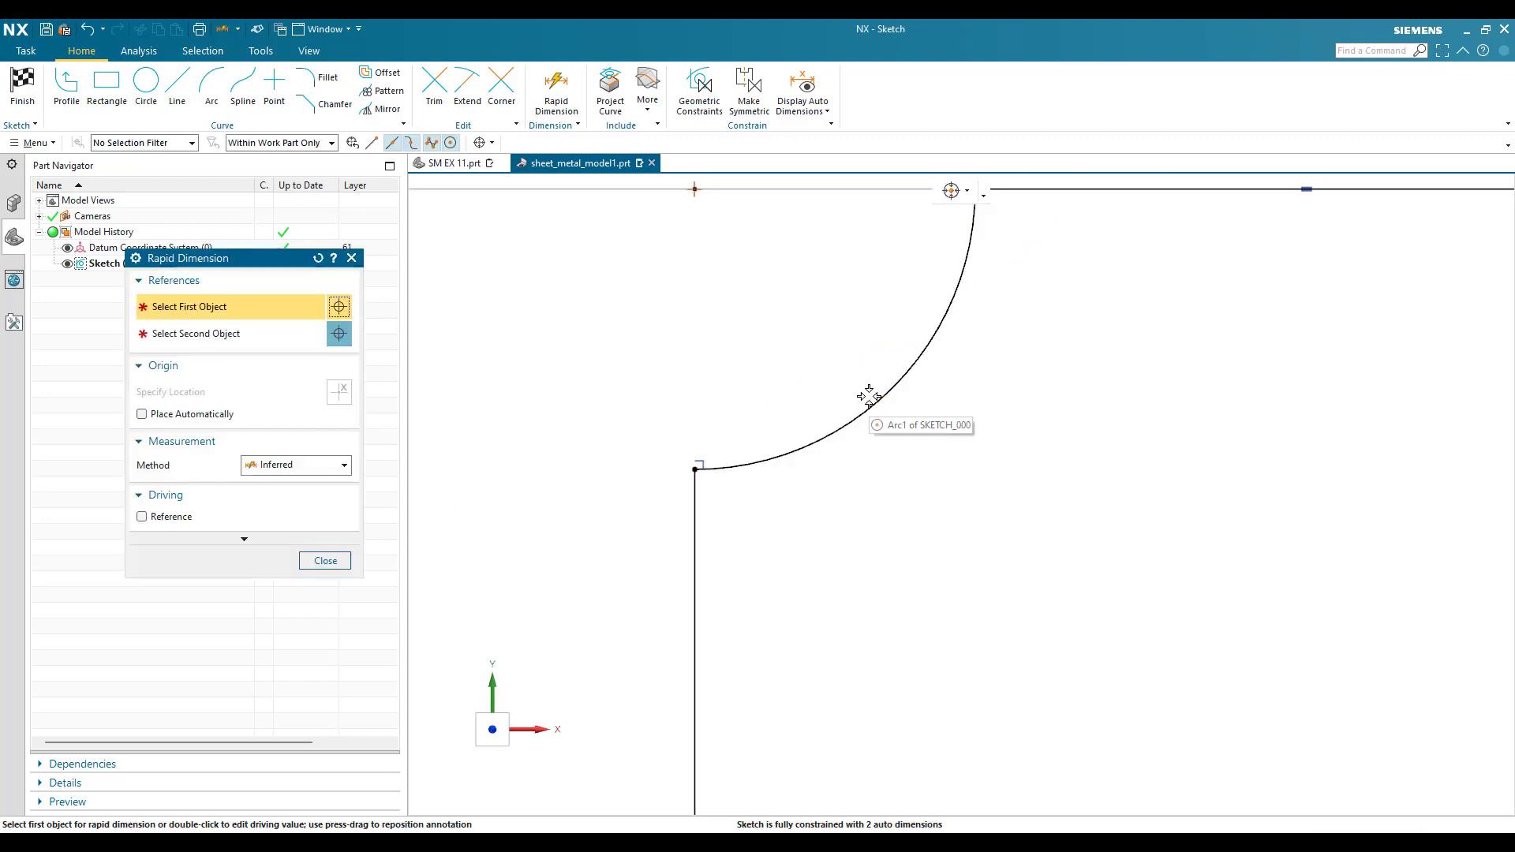
pyautogui.click(876, 408)
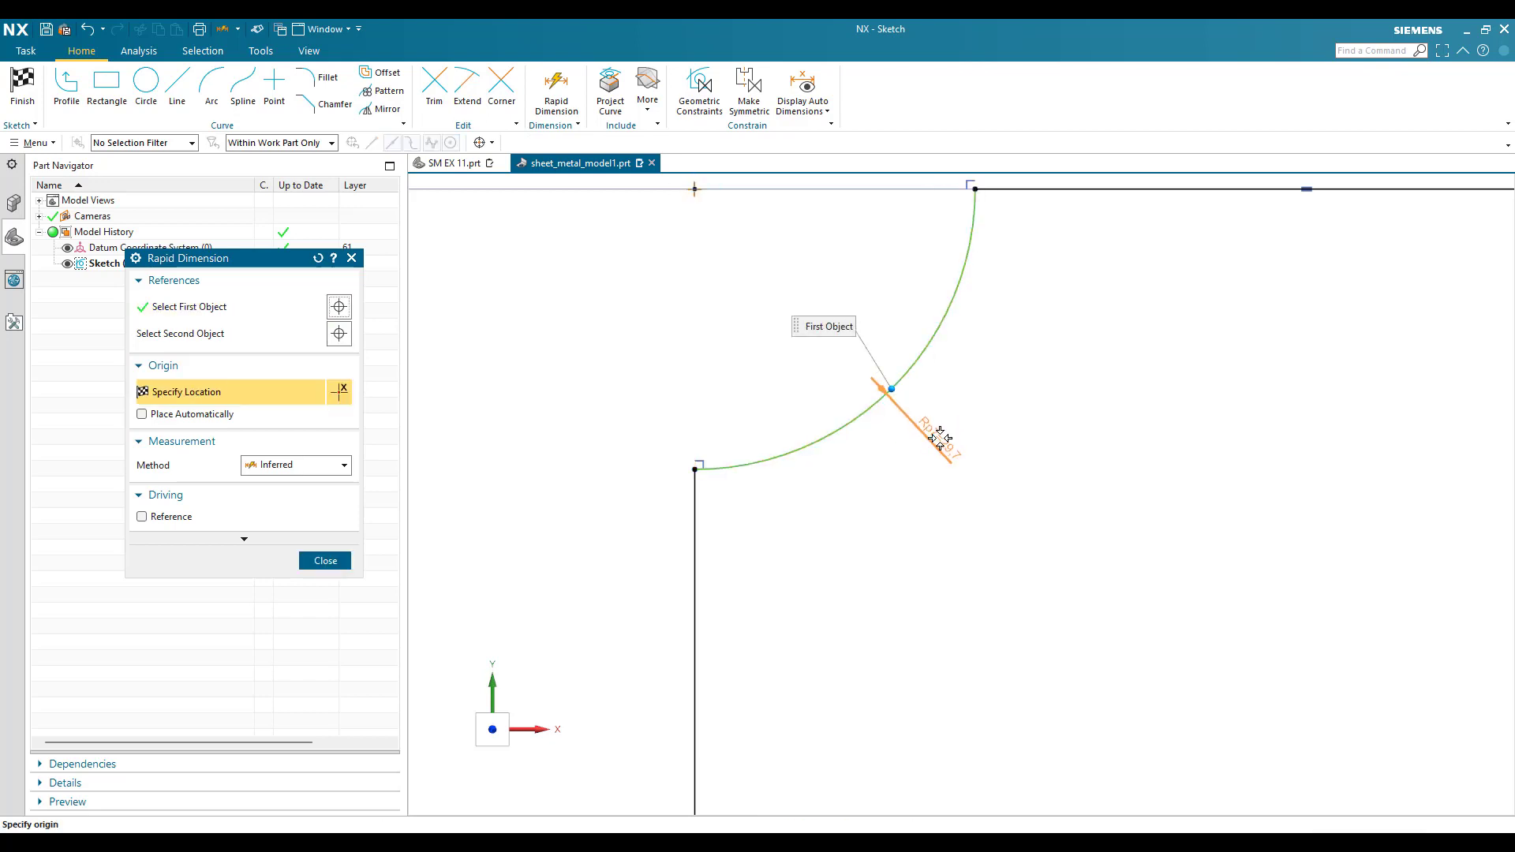
pyautogui.click(948, 451)
pyautogui.write('37.5')
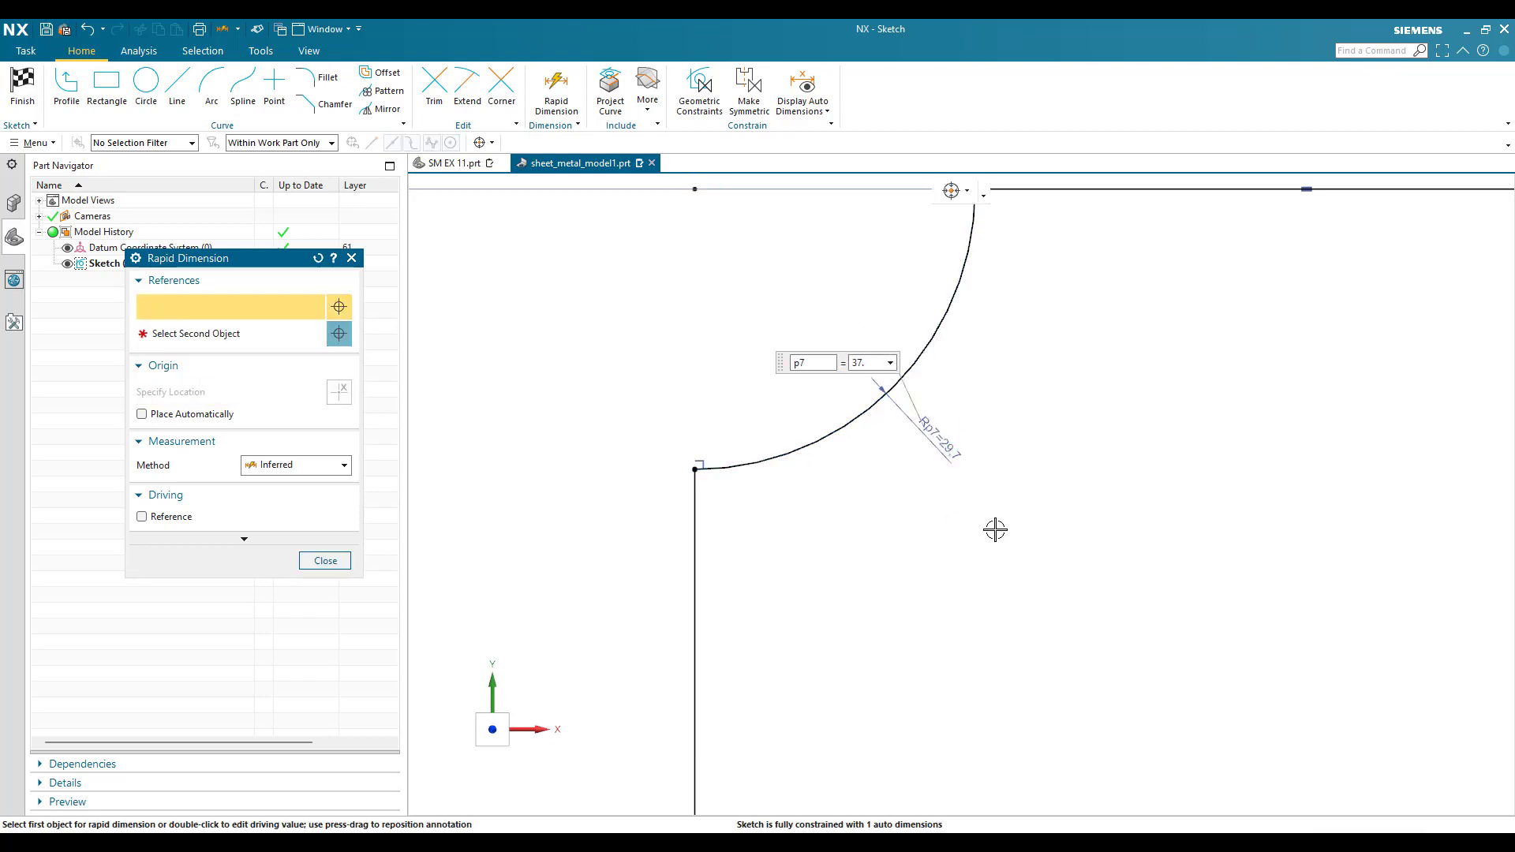
pyautogui.press('Return')
pyautogui.press('Escape')
pyautogui.scroll(-5, 730, 390)
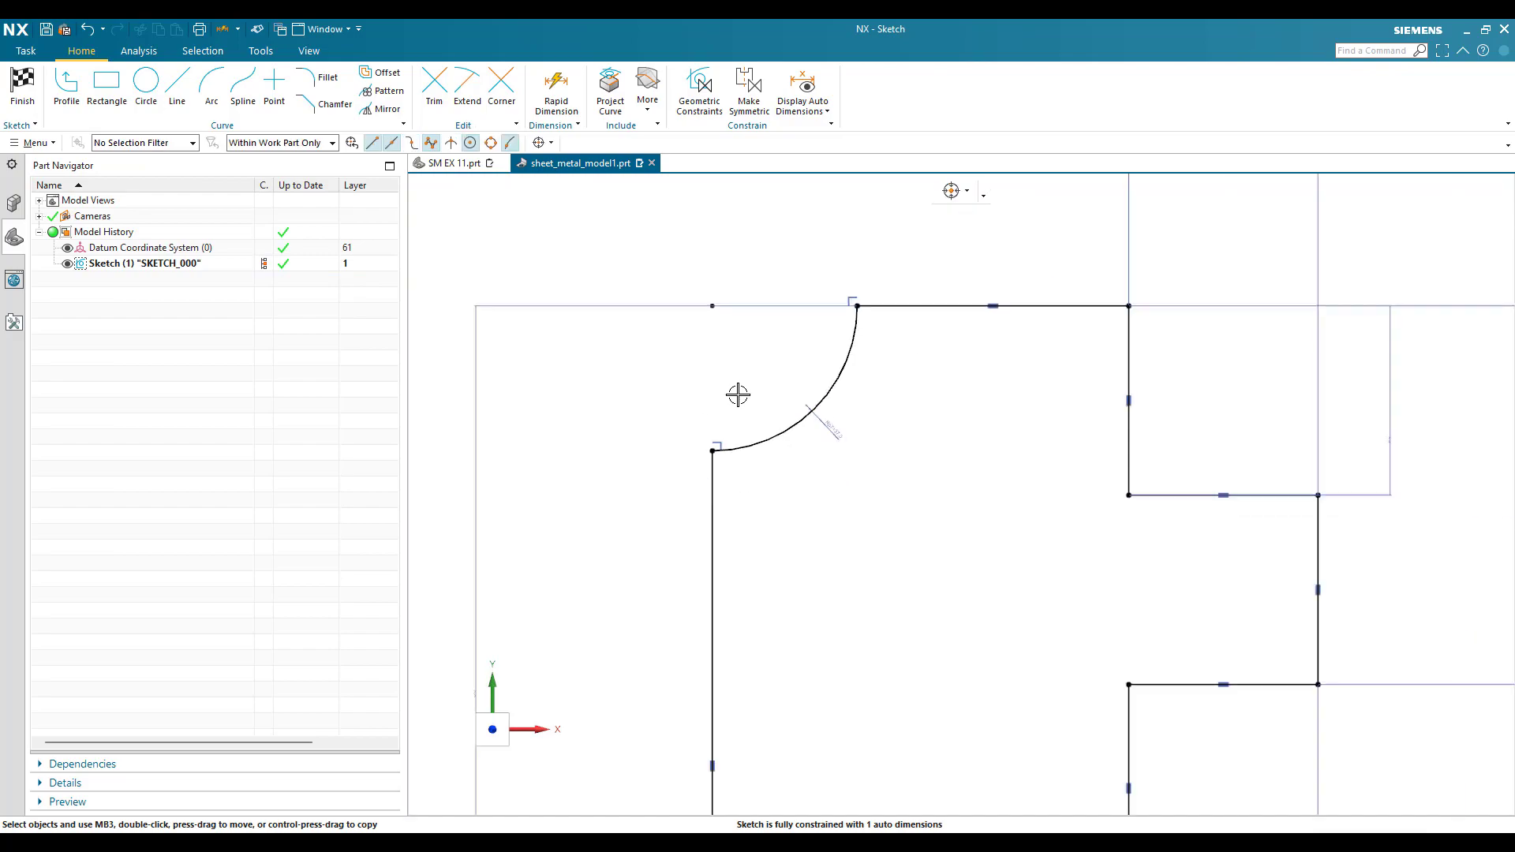
# Check the reference drawing and fillet the inner corner above the right tab with a 25 mm radius
pyautogui.hotkey('alt', 'Tab')
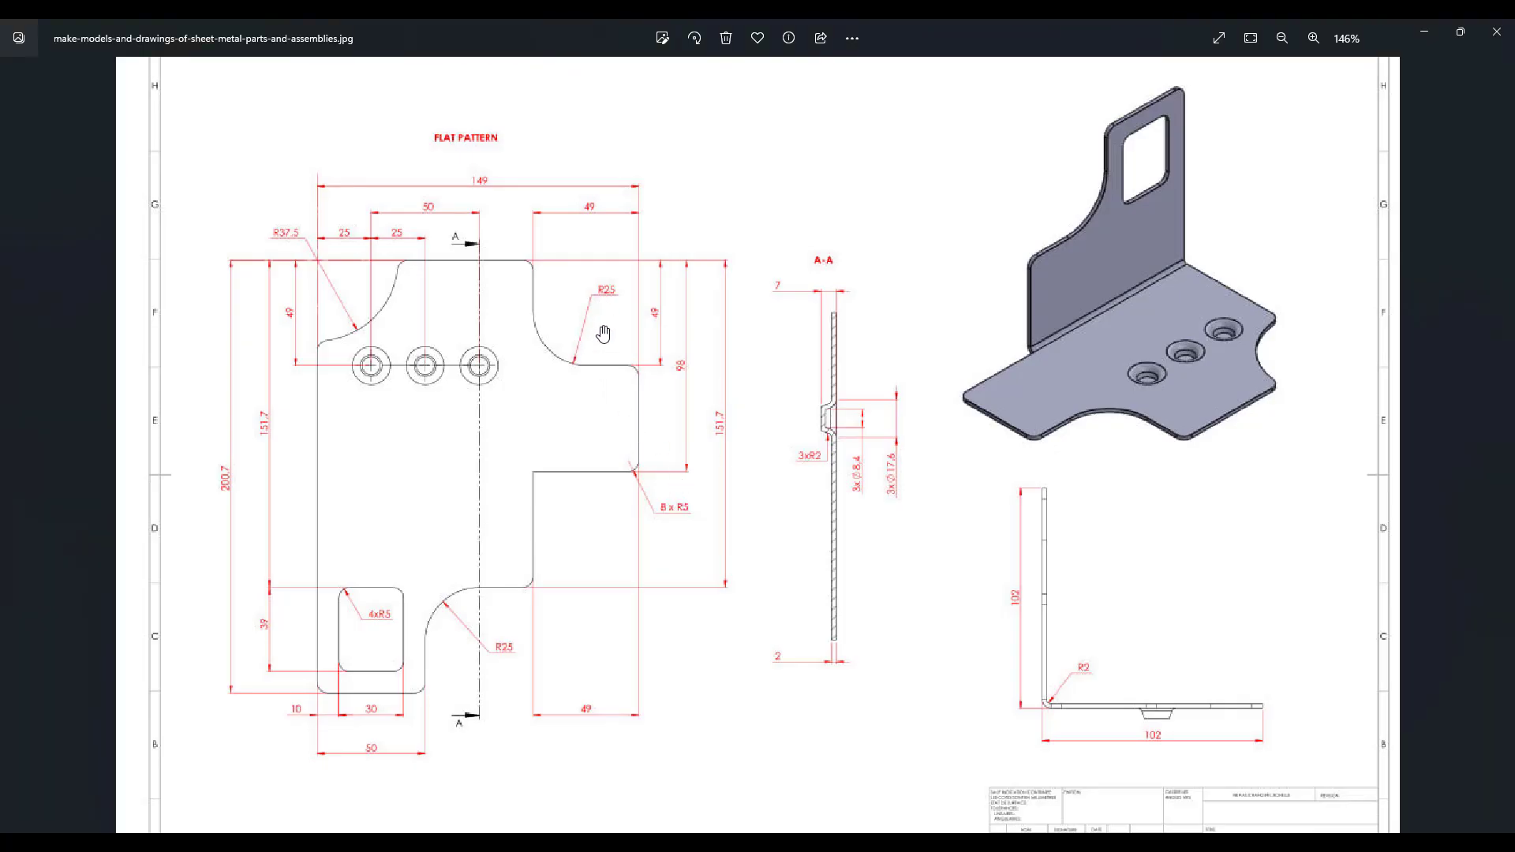
pyautogui.hotkey('alt', 'Tab')
pyautogui.scroll(-3, 517, 243)
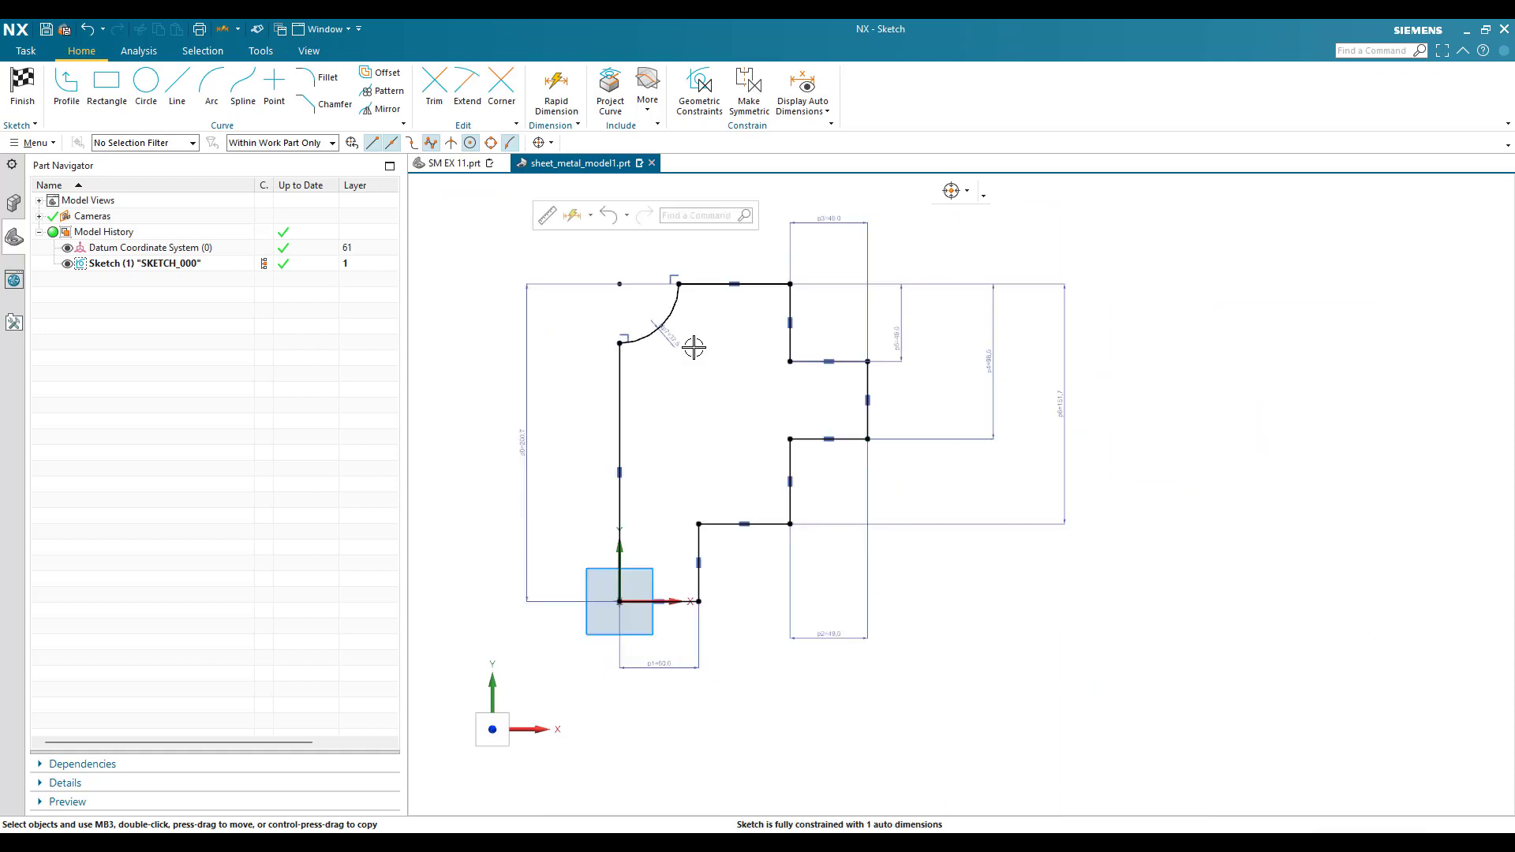
pyautogui.scroll(4, 801, 327)
pyautogui.press('f')
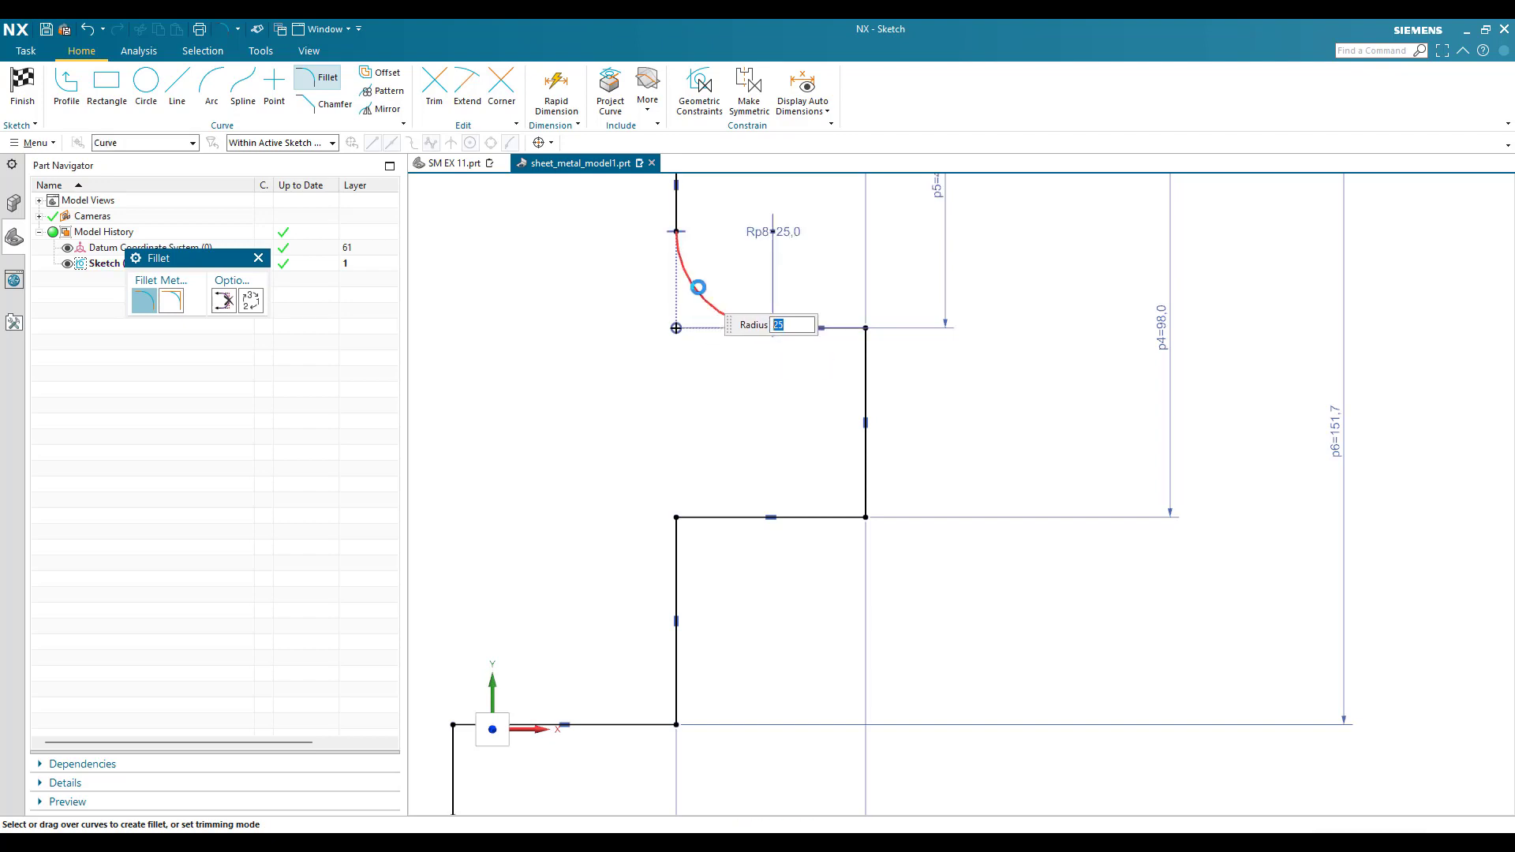
pyautogui.click(698, 287)
pyautogui.scroll(-3, 995, 347)
# Check the reference drawing, try a 5 mm fillet on the lower step's inner corner, and undo it
pyautogui.hotkey('alt', 'Tab')
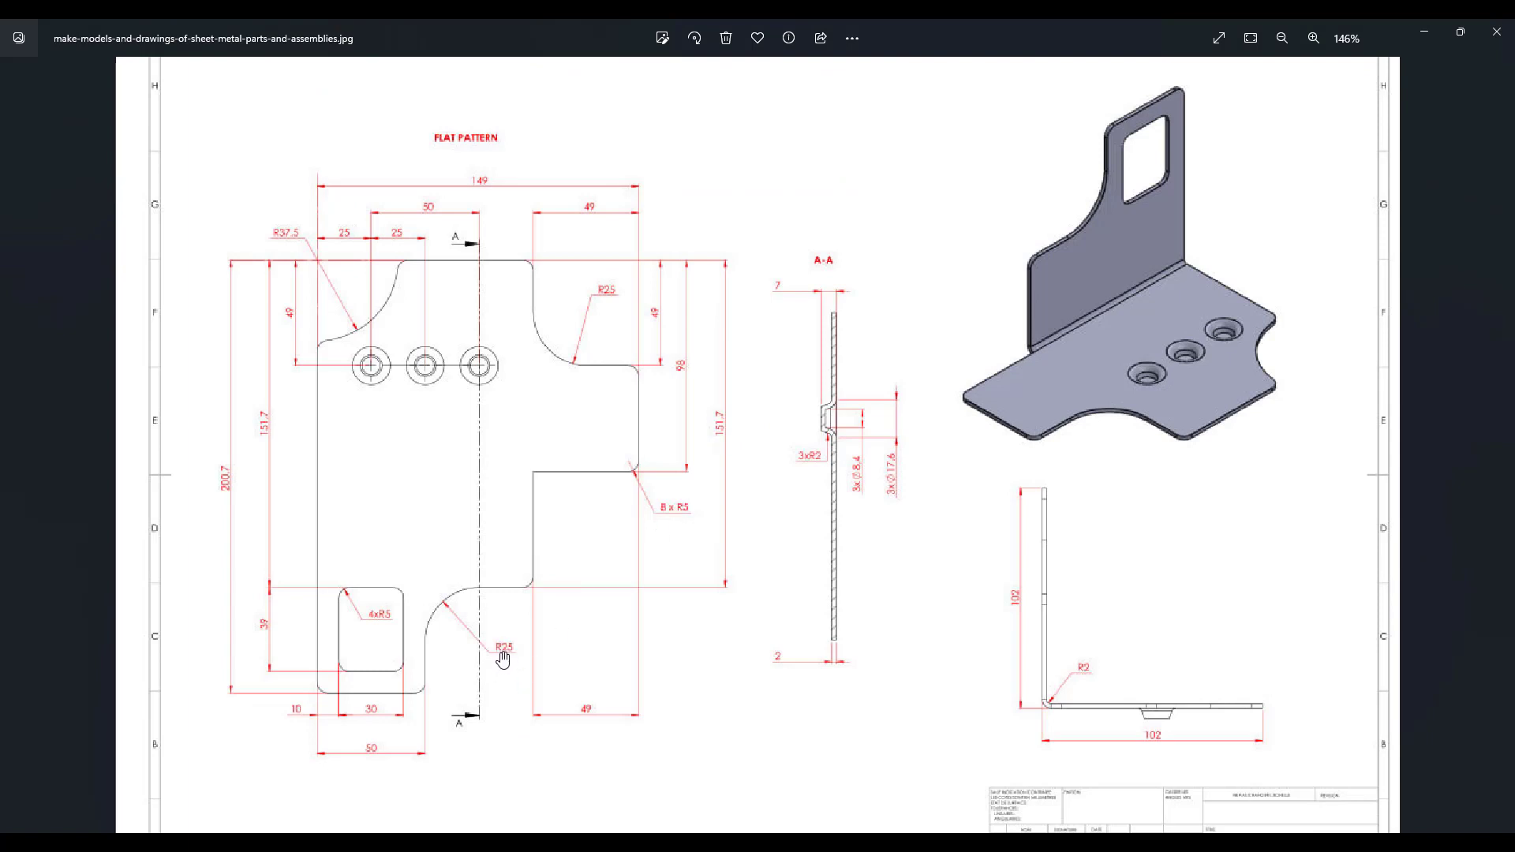
pyautogui.hotkey('alt', 'Tab')
pyautogui.scroll(5, 829, 541)
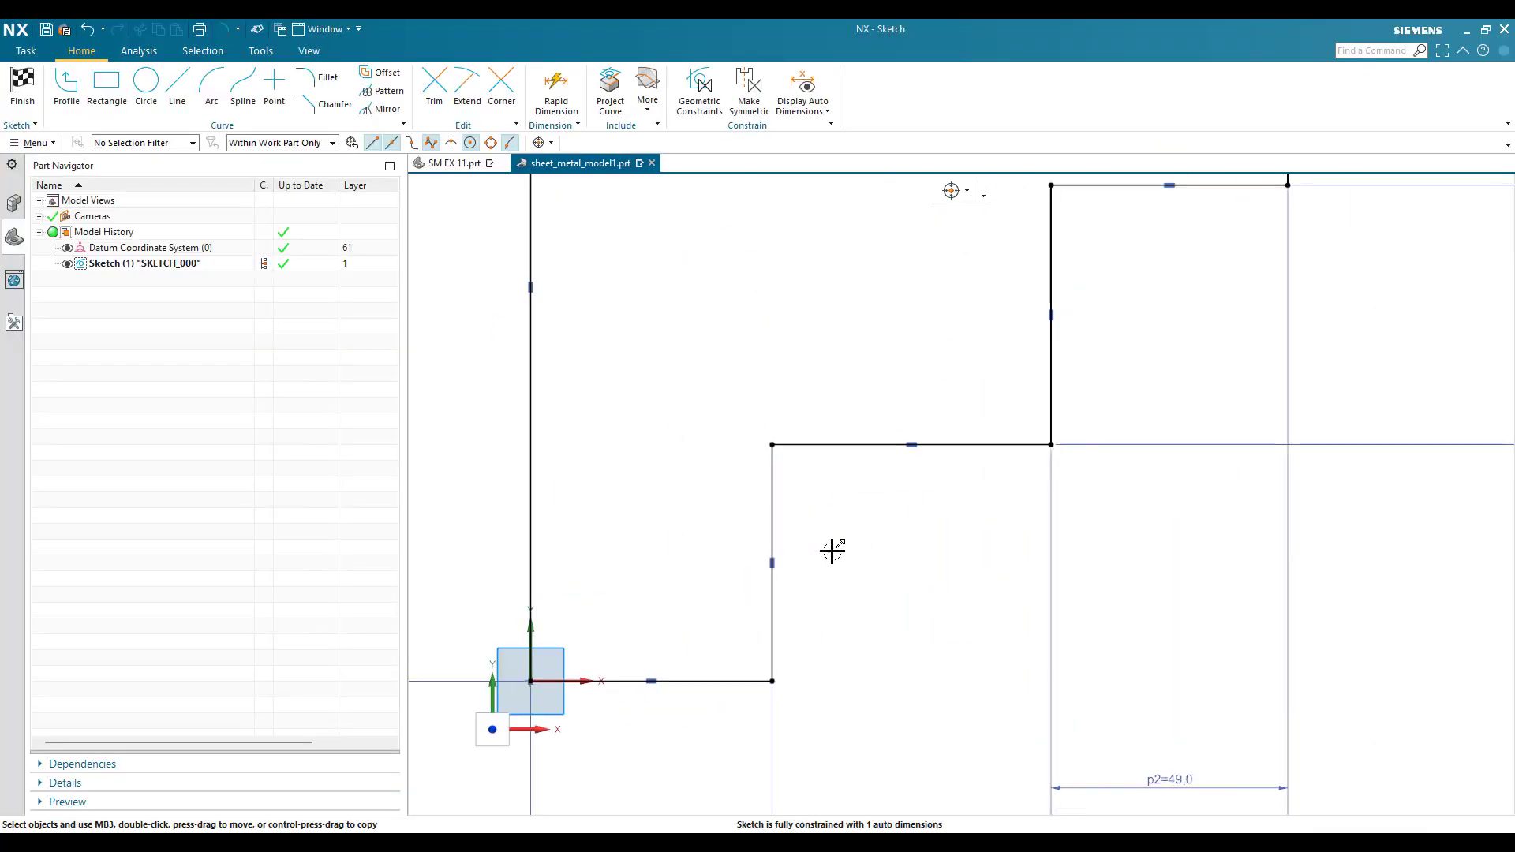
pyautogui.press('f')
pyautogui.click(772, 504)
pyautogui.click(808, 446)
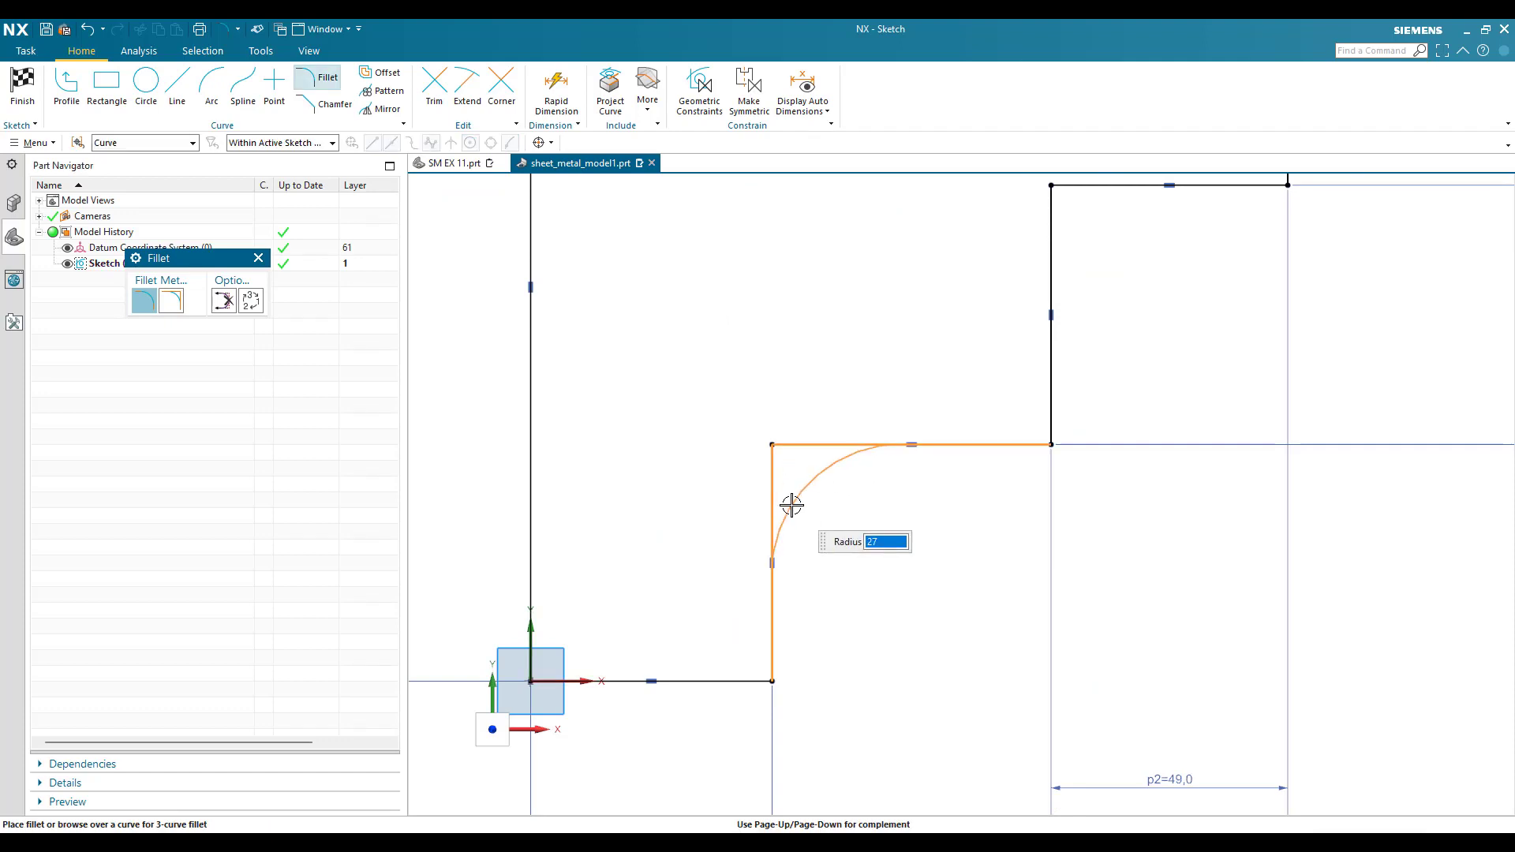
pyautogui.write('5')
pyautogui.press('Return')
pyautogui.press('Escape')
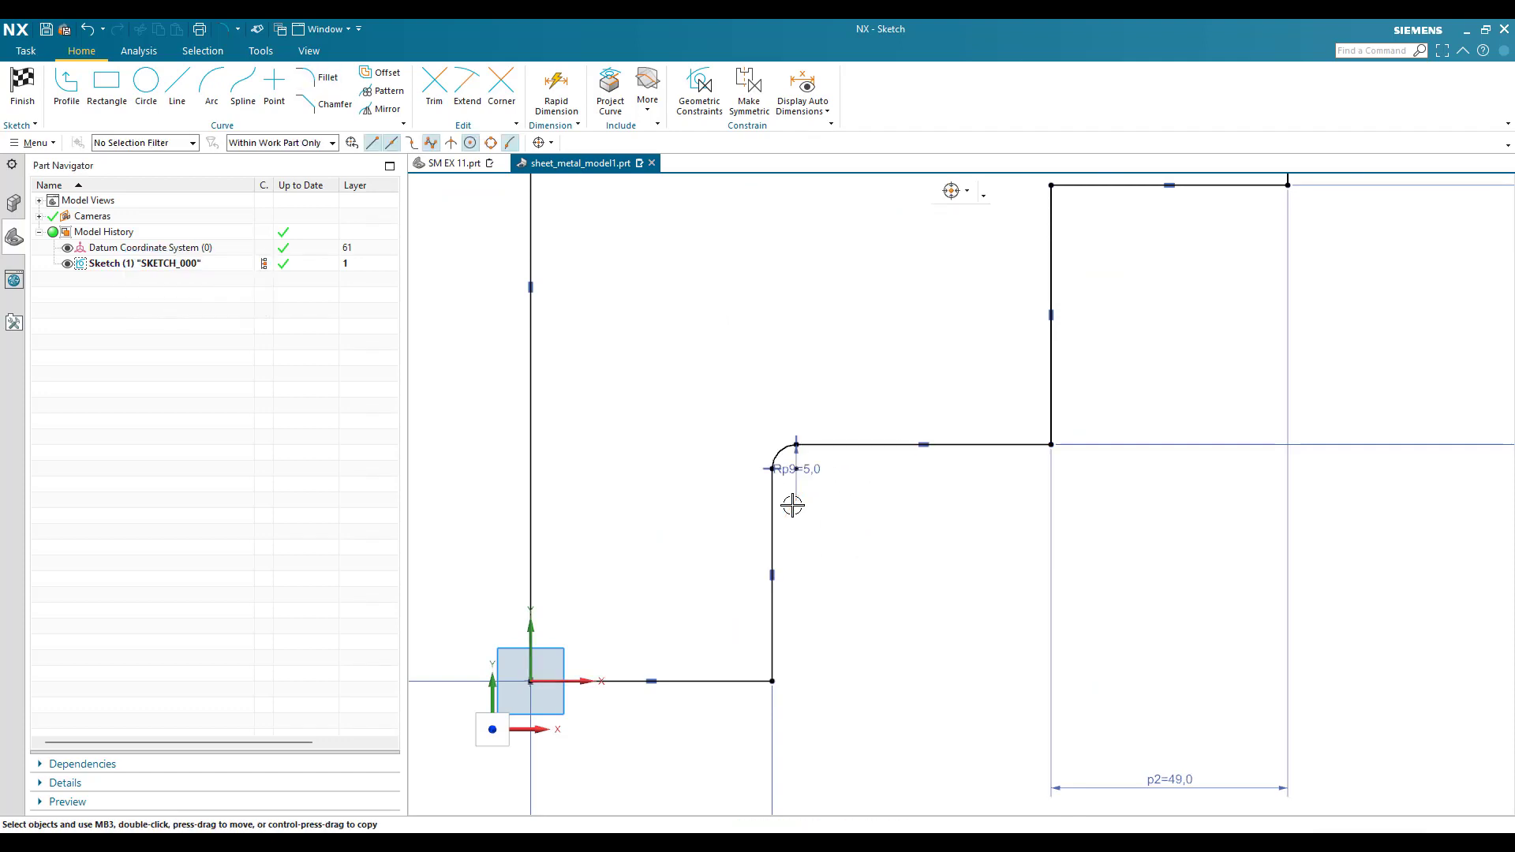
pyautogui.hotkey('ctrl', 'z')
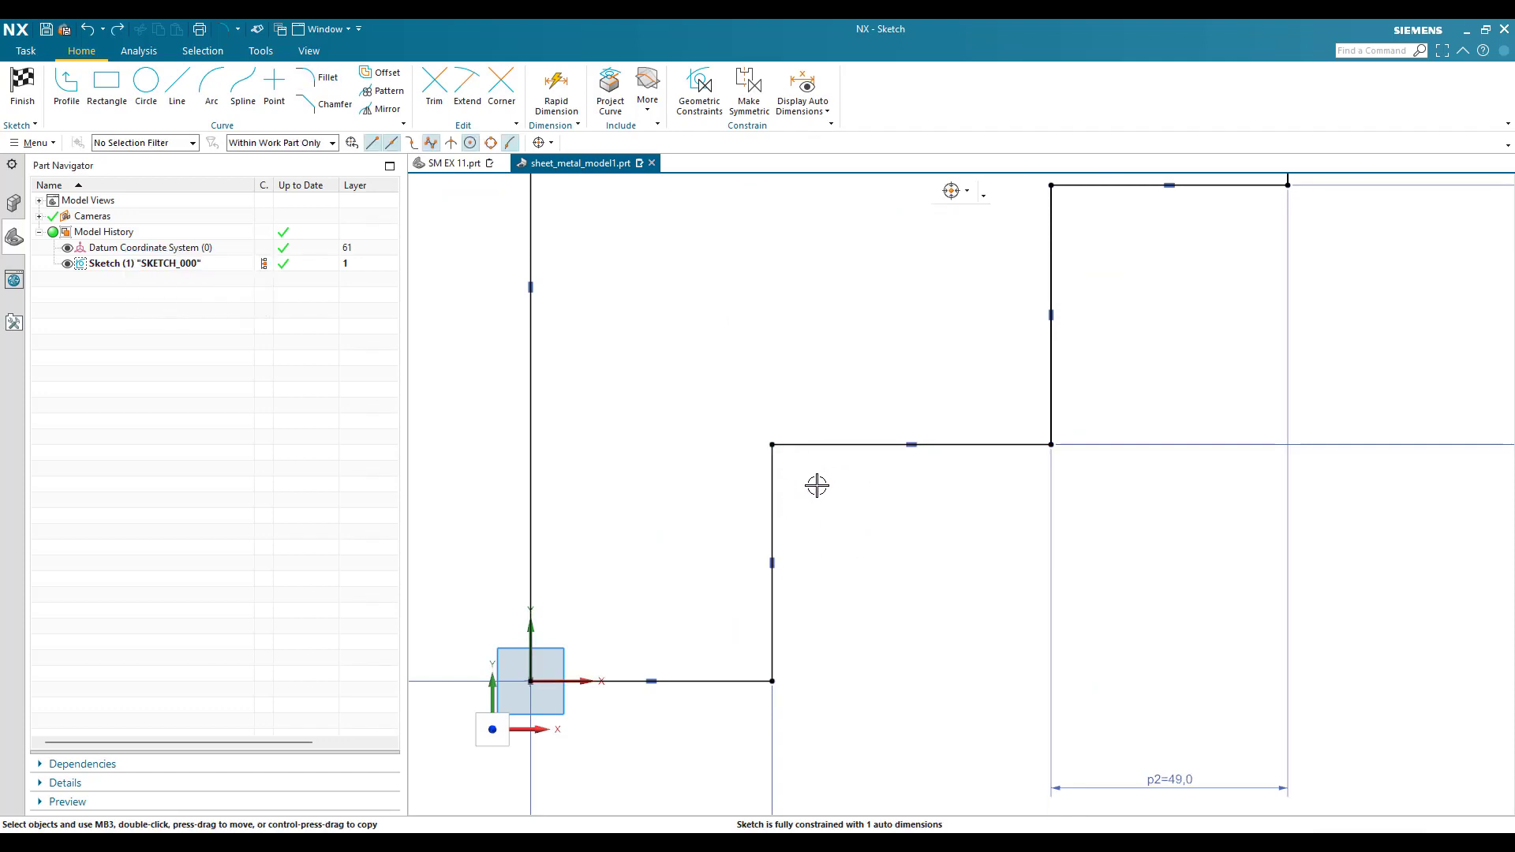
# Fillet the lower step's inner corner, between its vertical and horizontal edges, with a 25 mm radius
pyautogui.press('f')
pyautogui.click(773, 509)
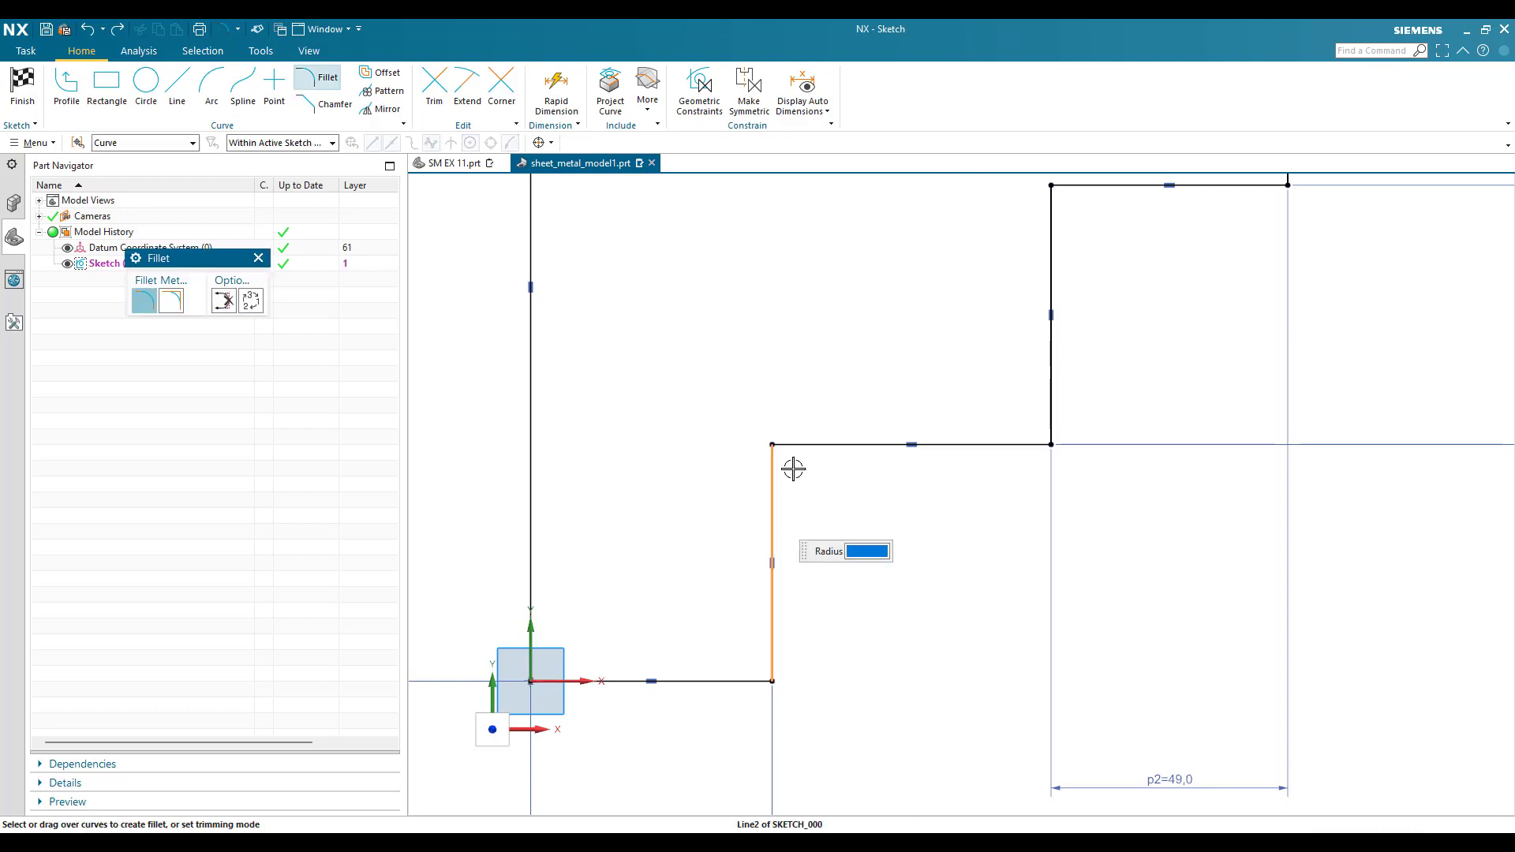
pyautogui.click(793, 446)
pyautogui.write('25')
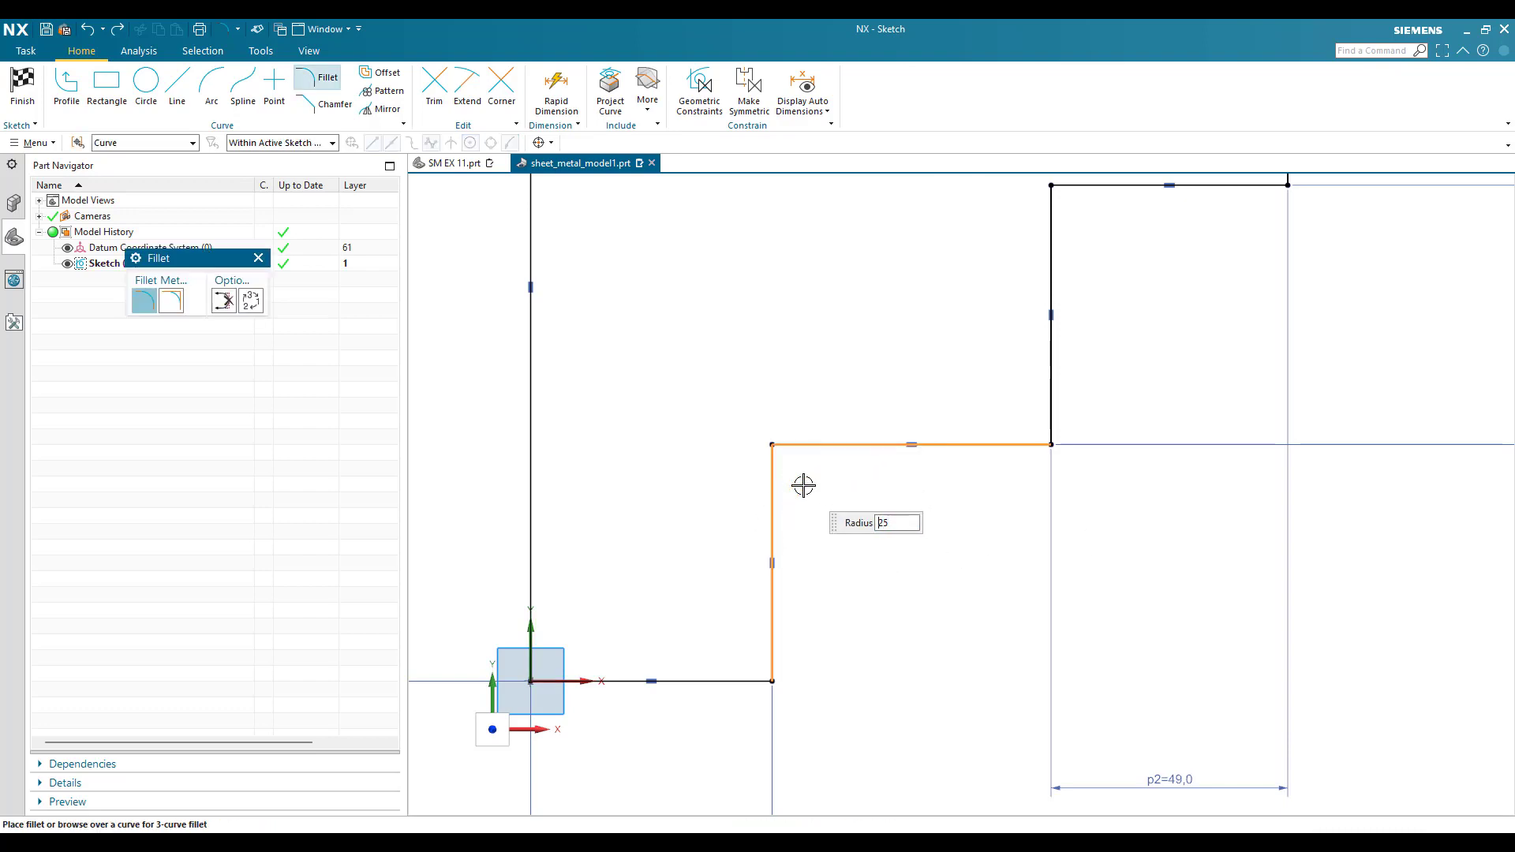
pyautogui.press('Return')
pyautogui.press('Escape')
# Toggle the display of automatic dimensions and compare the outline with the reference drawing to look for a missing dimension
pyautogui.hotkey('ctrl', 'f')
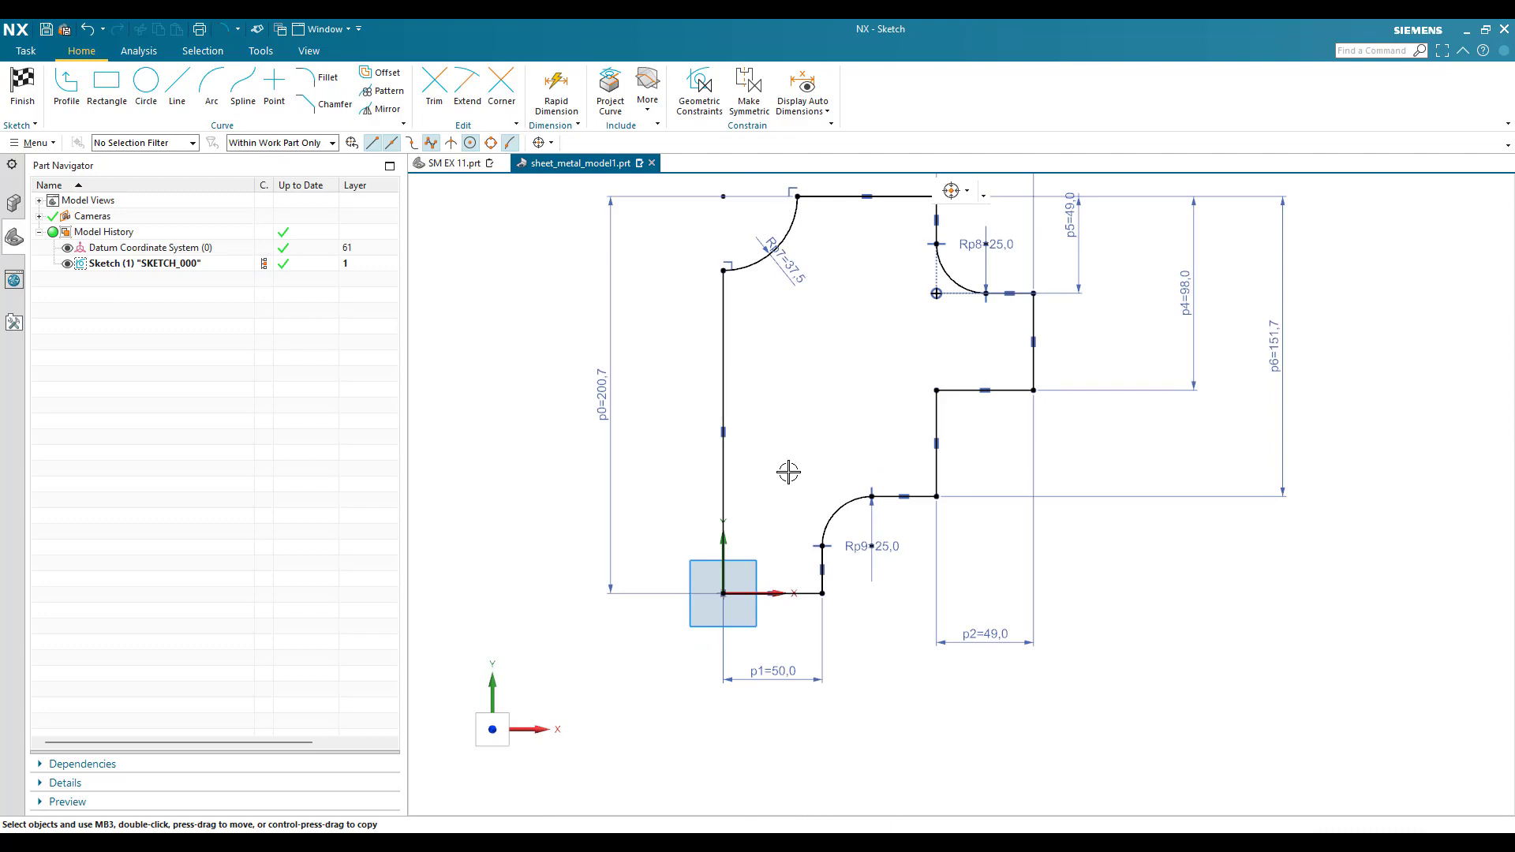
pyautogui.hotkey('ctrl', 'f')
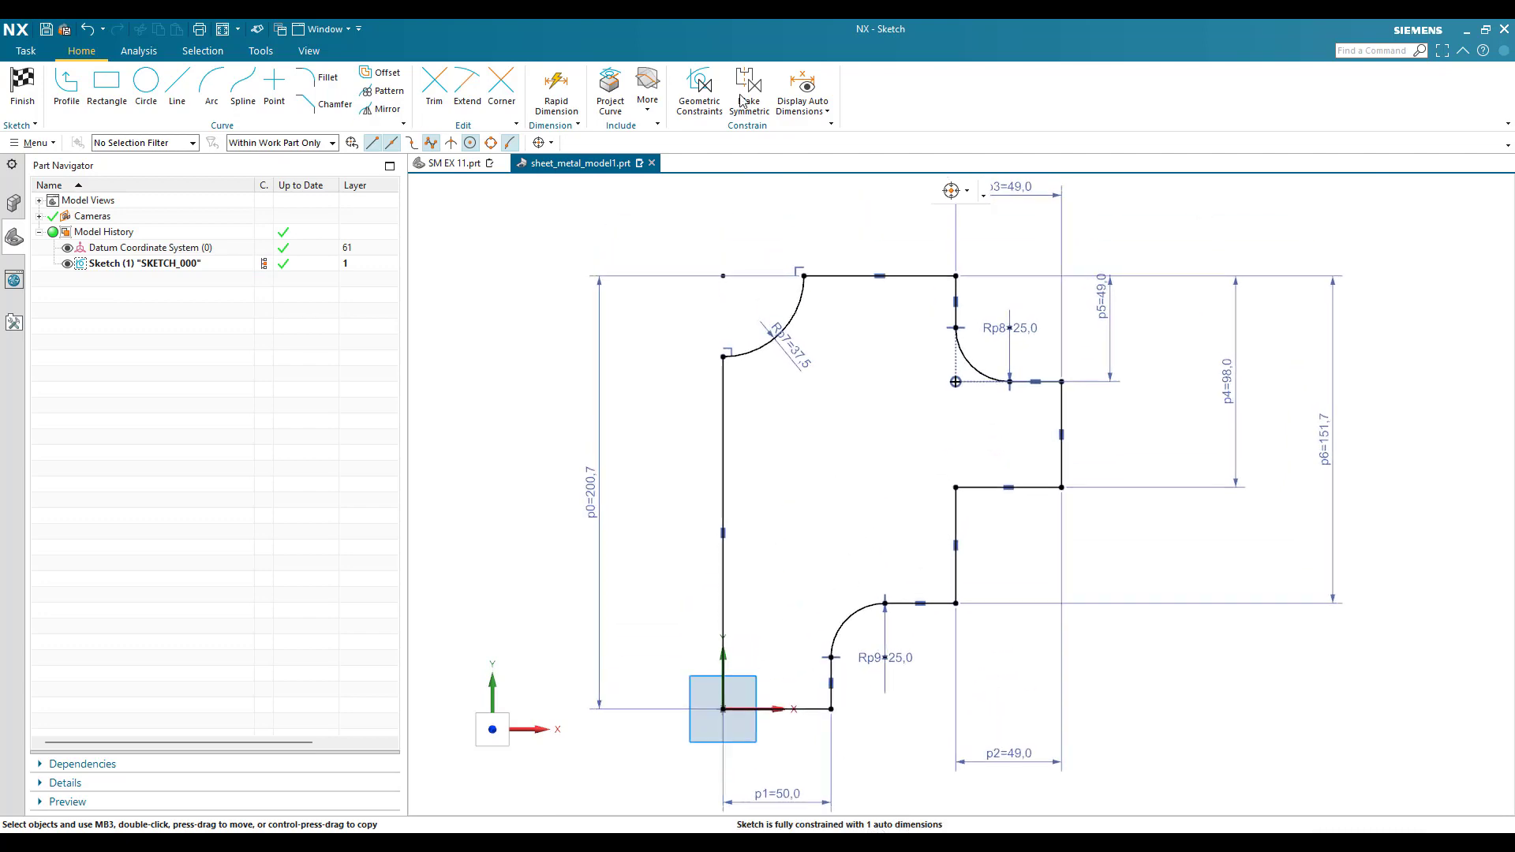
pyautogui.click(800, 80)
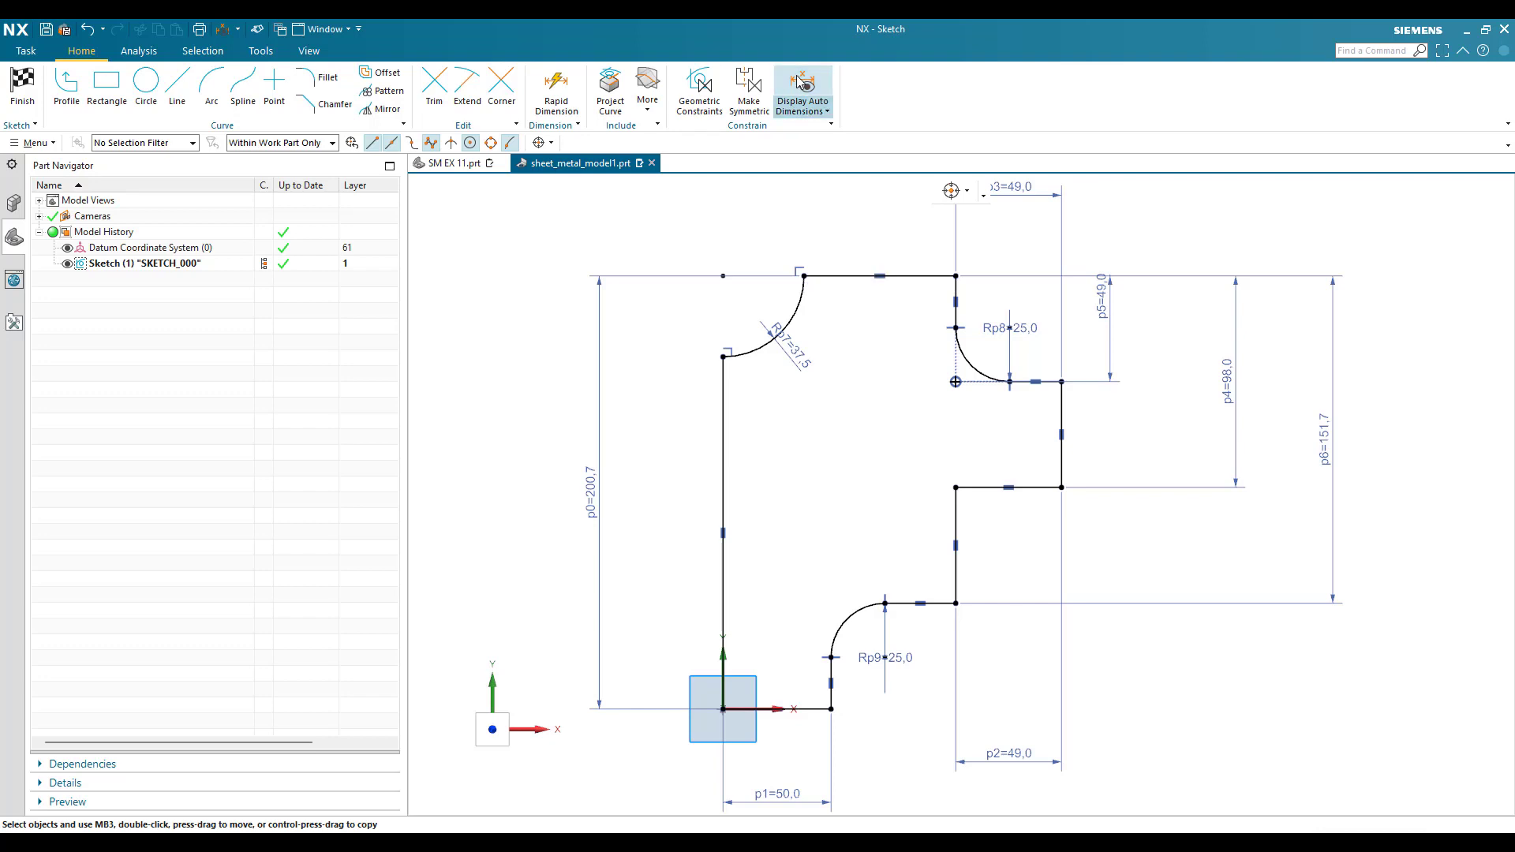
pyautogui.scroll(5, 891, 294)
pyautogui.moveTo(873, 244); pyautogui.dragTo(862, 182)
pyautogui.scroll(-3, 876, 294)
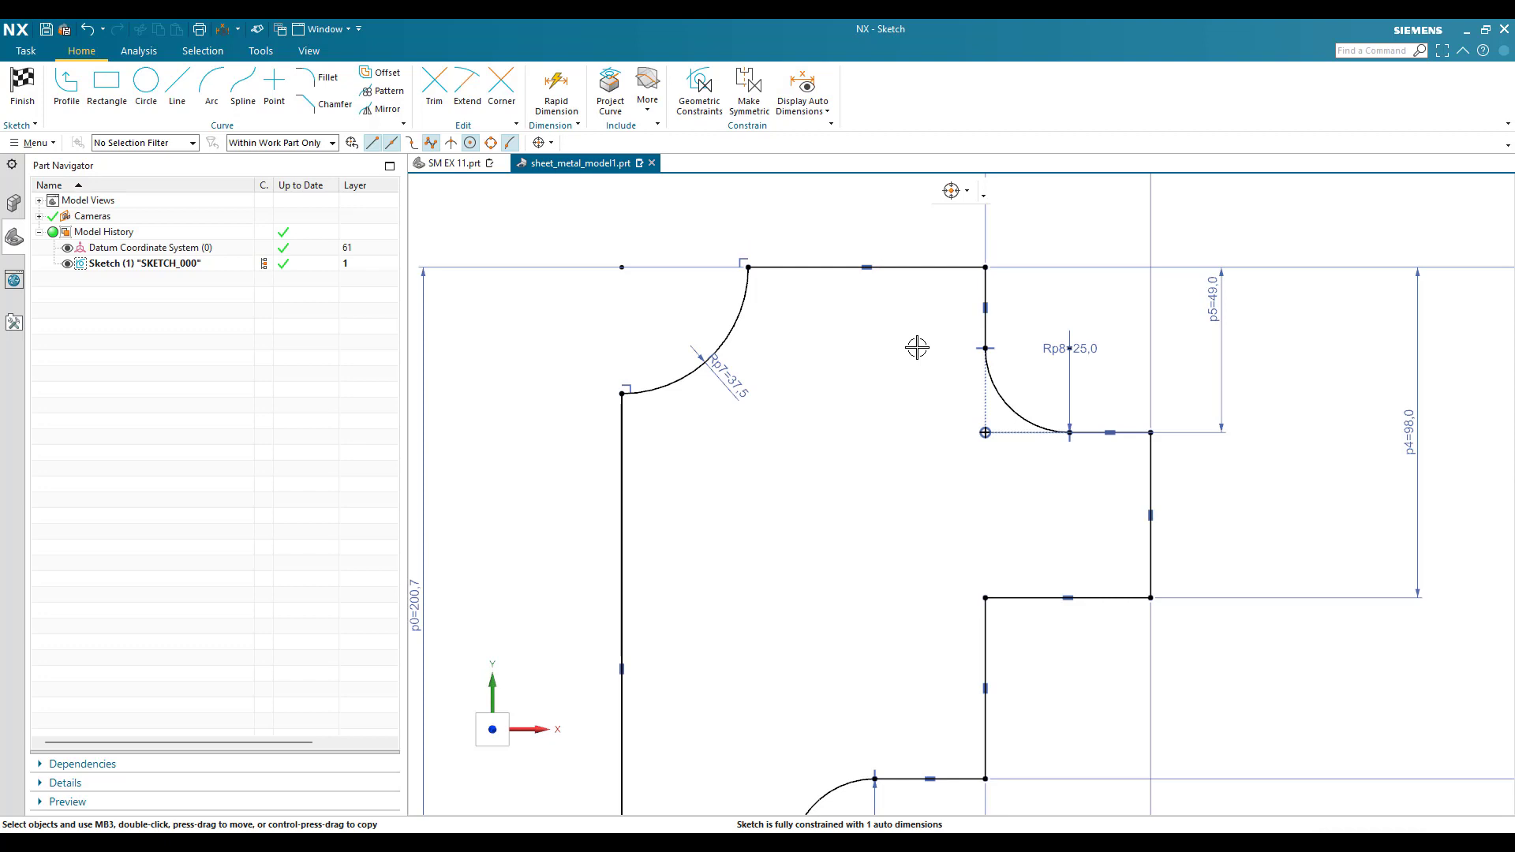
pyautogui.scroll(-3, 975, 402)
pyautogui.hotkey('alt', 'Tab')
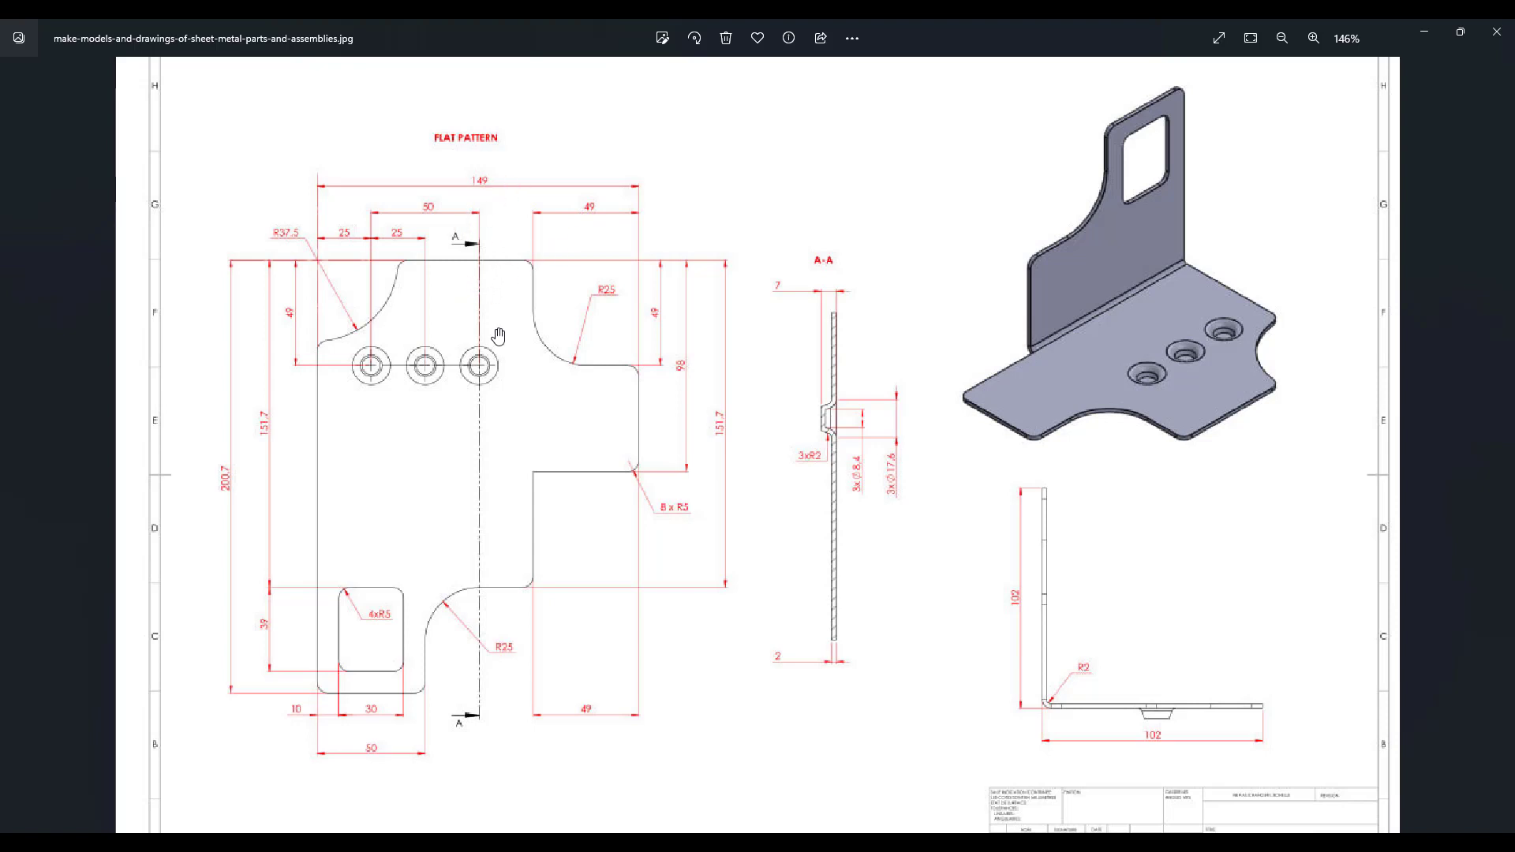
pyautogui.hotkey('alt', 'Tab')
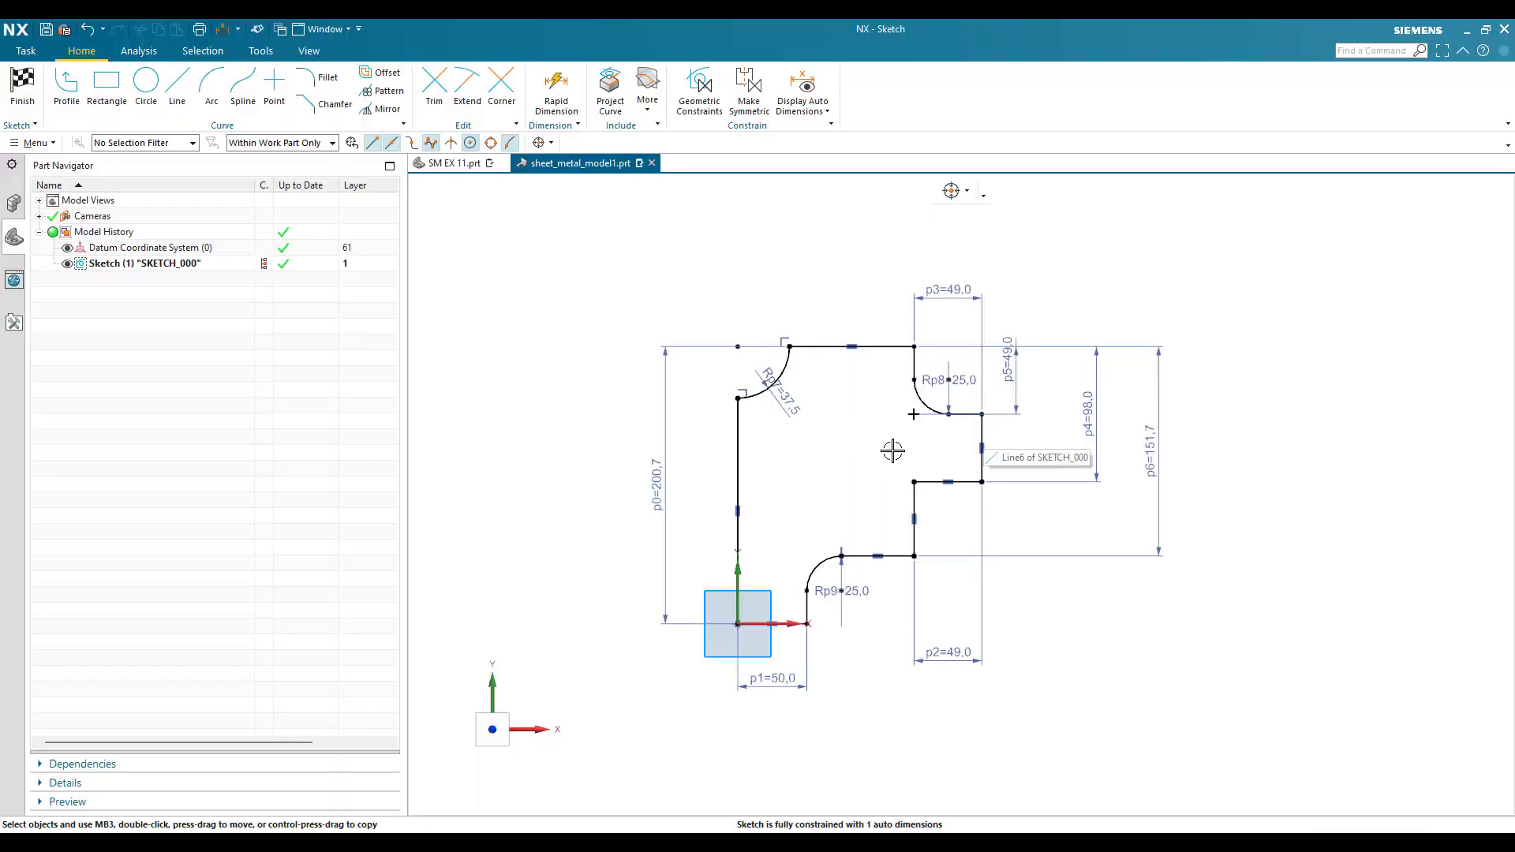
pyautogui.hotkey('alt', 'Tab')
pyautogui.hotkey('alt', 'Tab')
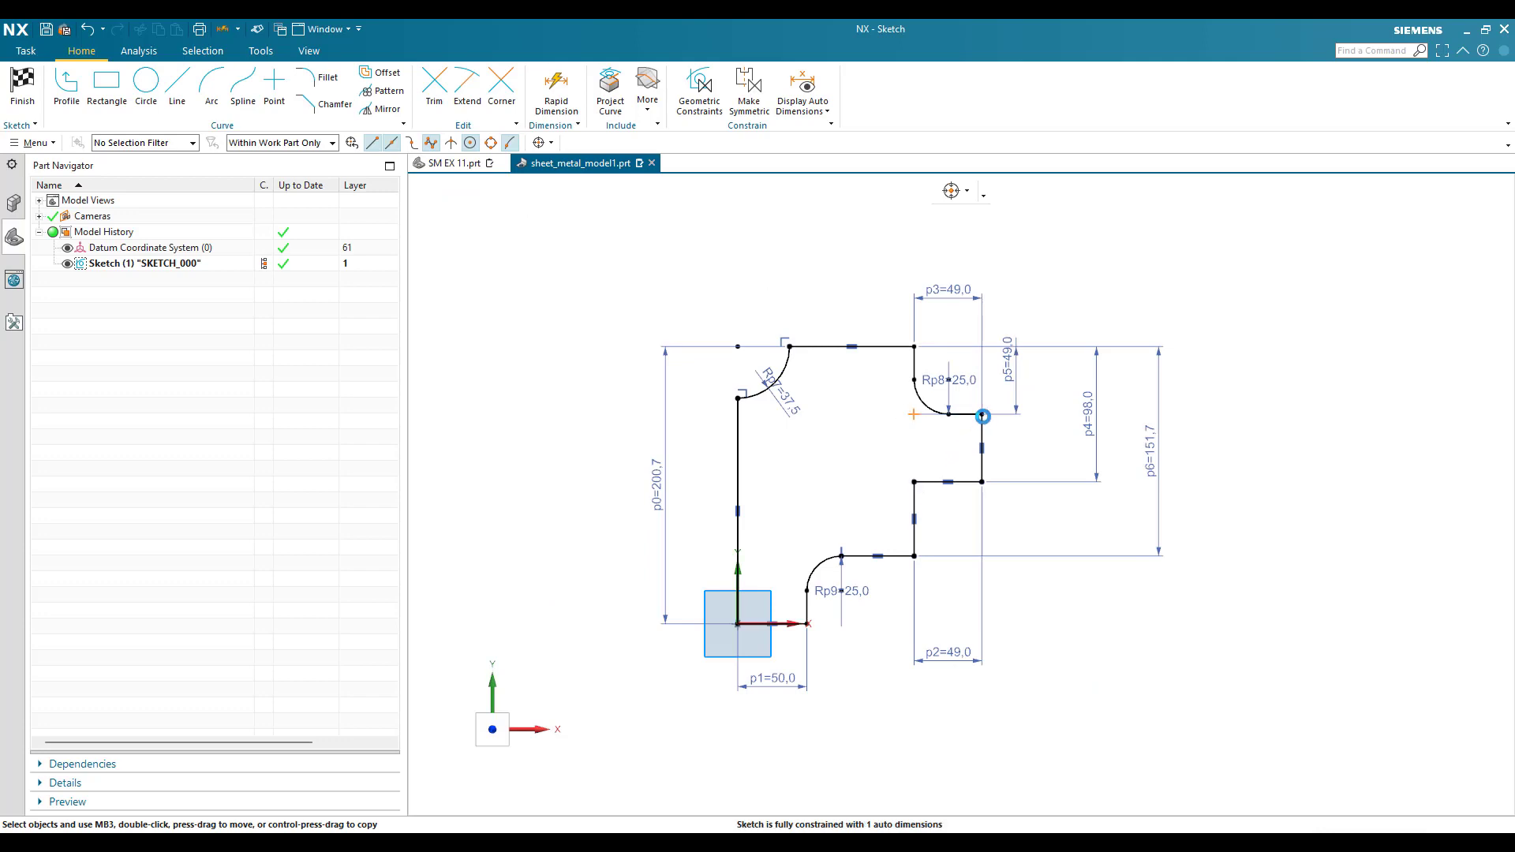
# Dimension the horizontal distance between the left edge and the right tab's outer edge as 149 mm, and recheck the reference drawing
pyautogui.press('d')
pyautogui.click(982, 422)
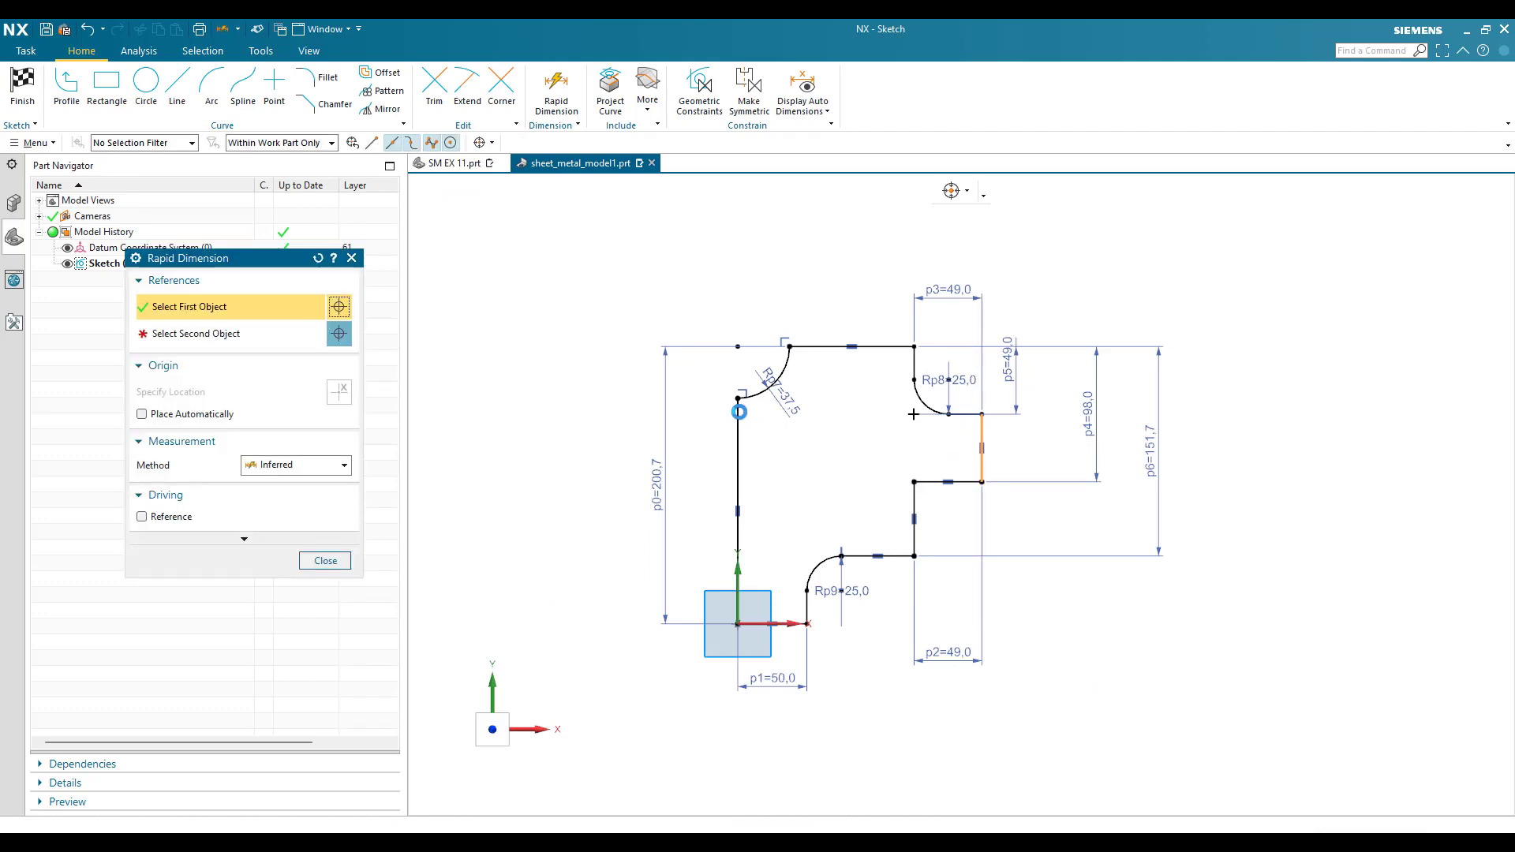
pyautogui.click(737, 399)
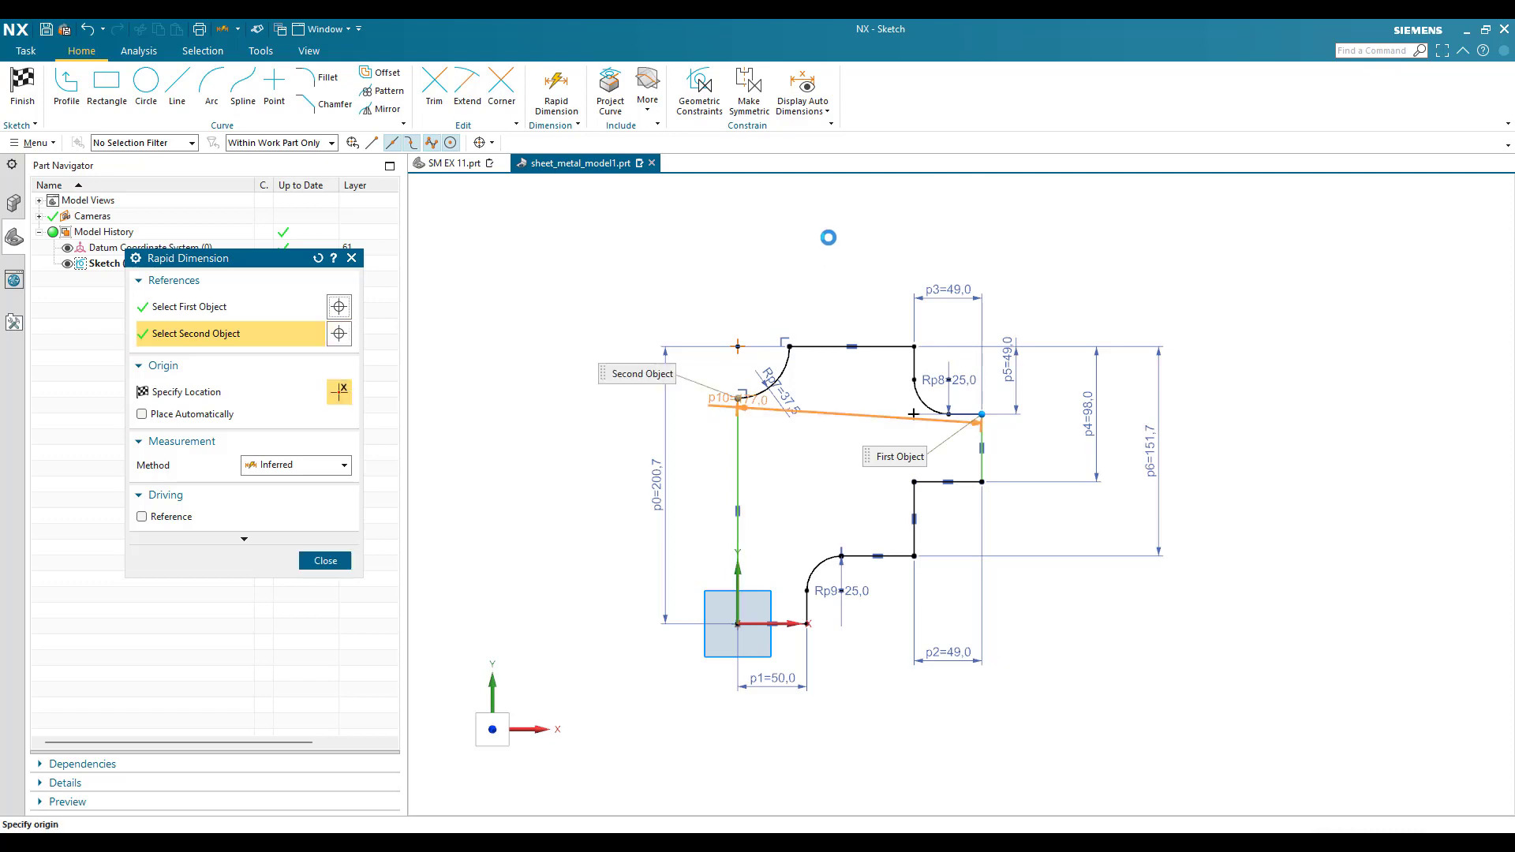
pyautogui.click(822, 248)
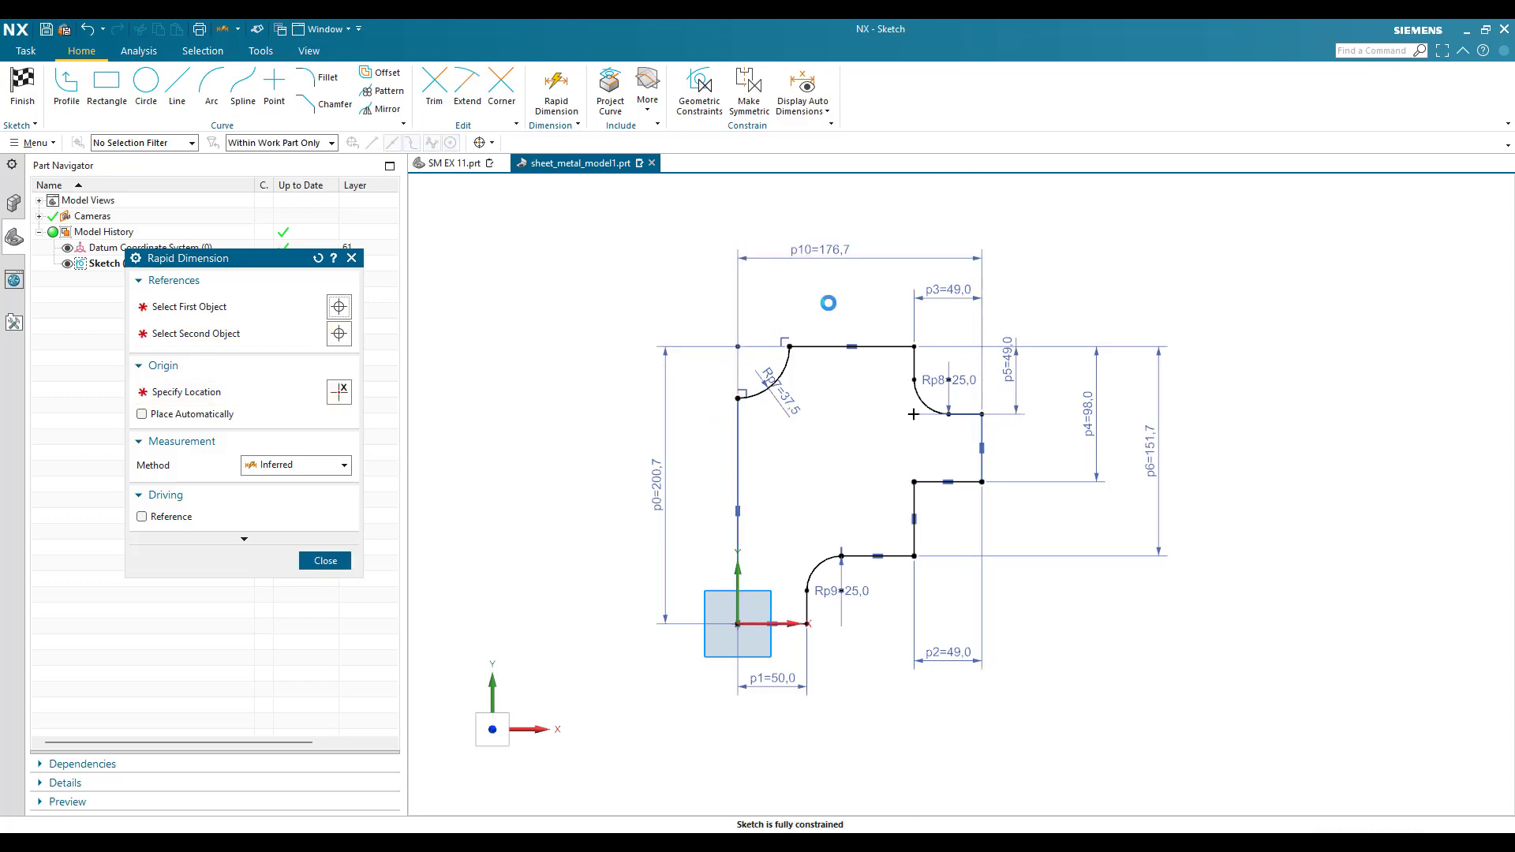
pyautogui.write('149')
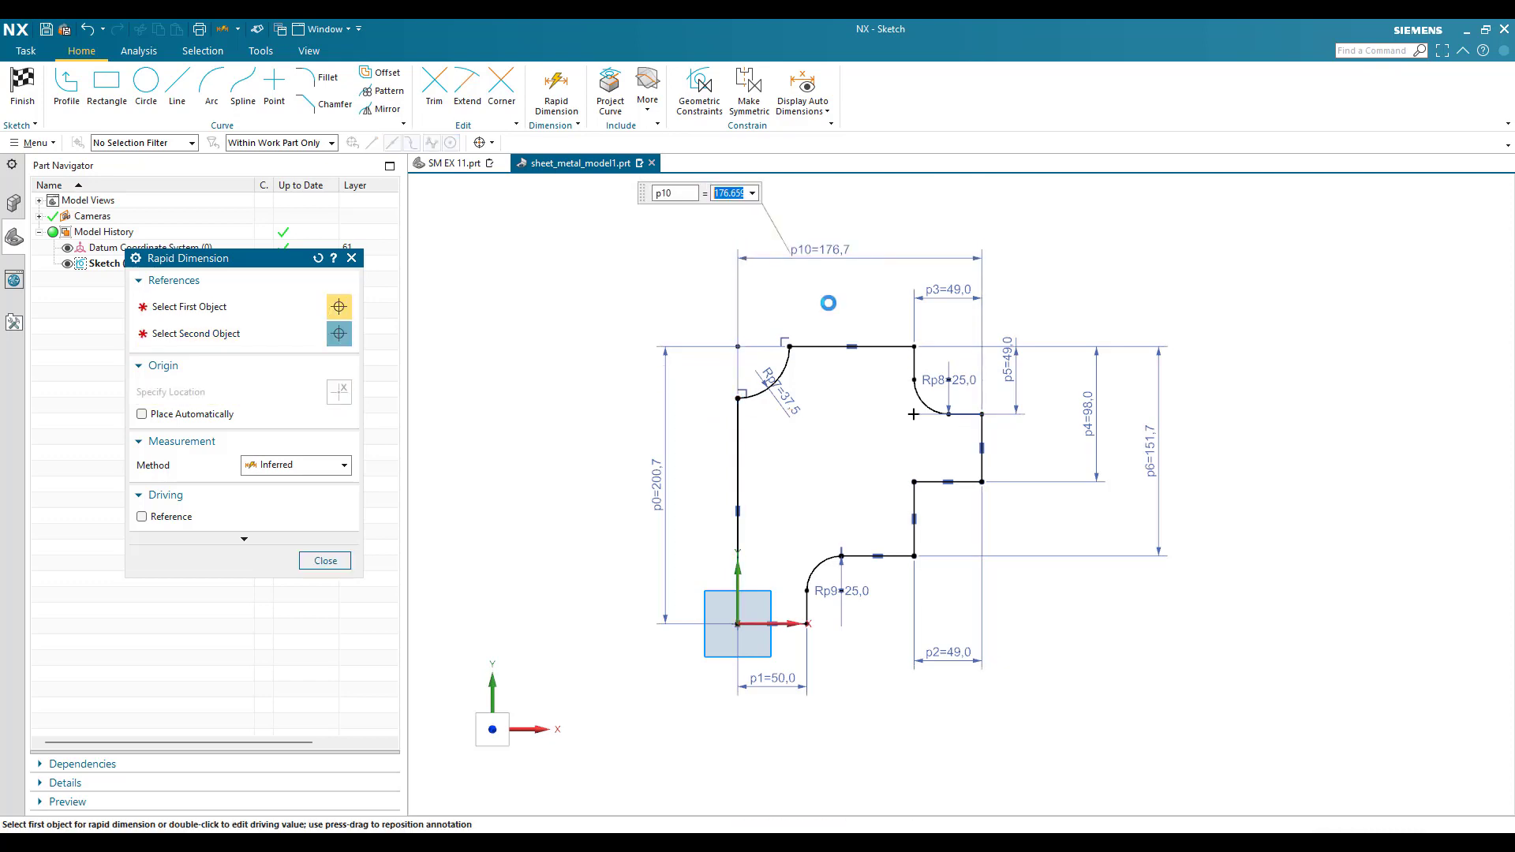
pyautogui.press('Return')
pyautogui.press('Escape')
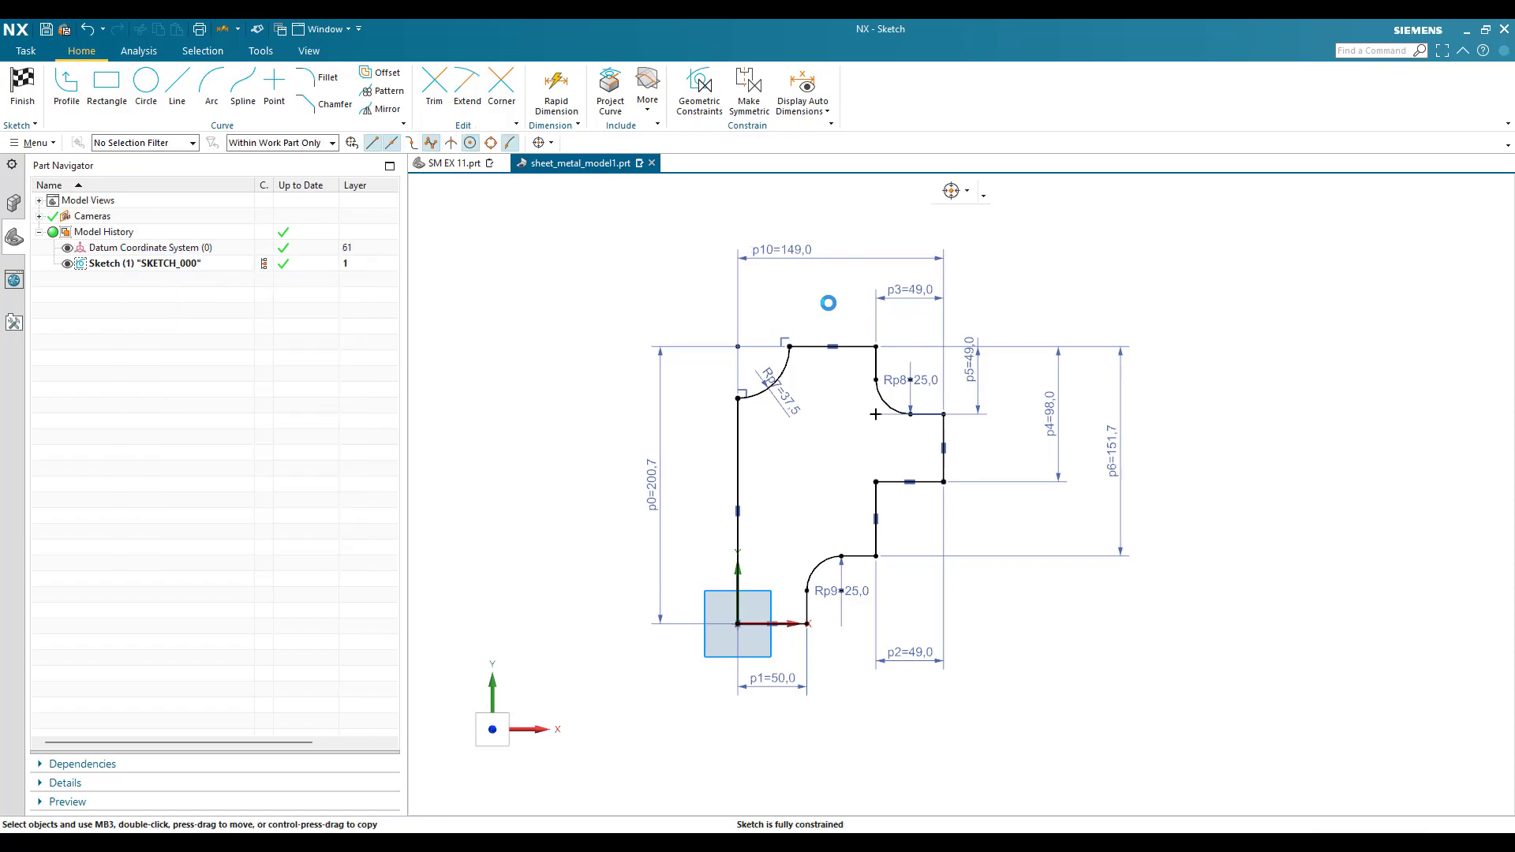
pyautogui.hotkey('alt', 'Tab')
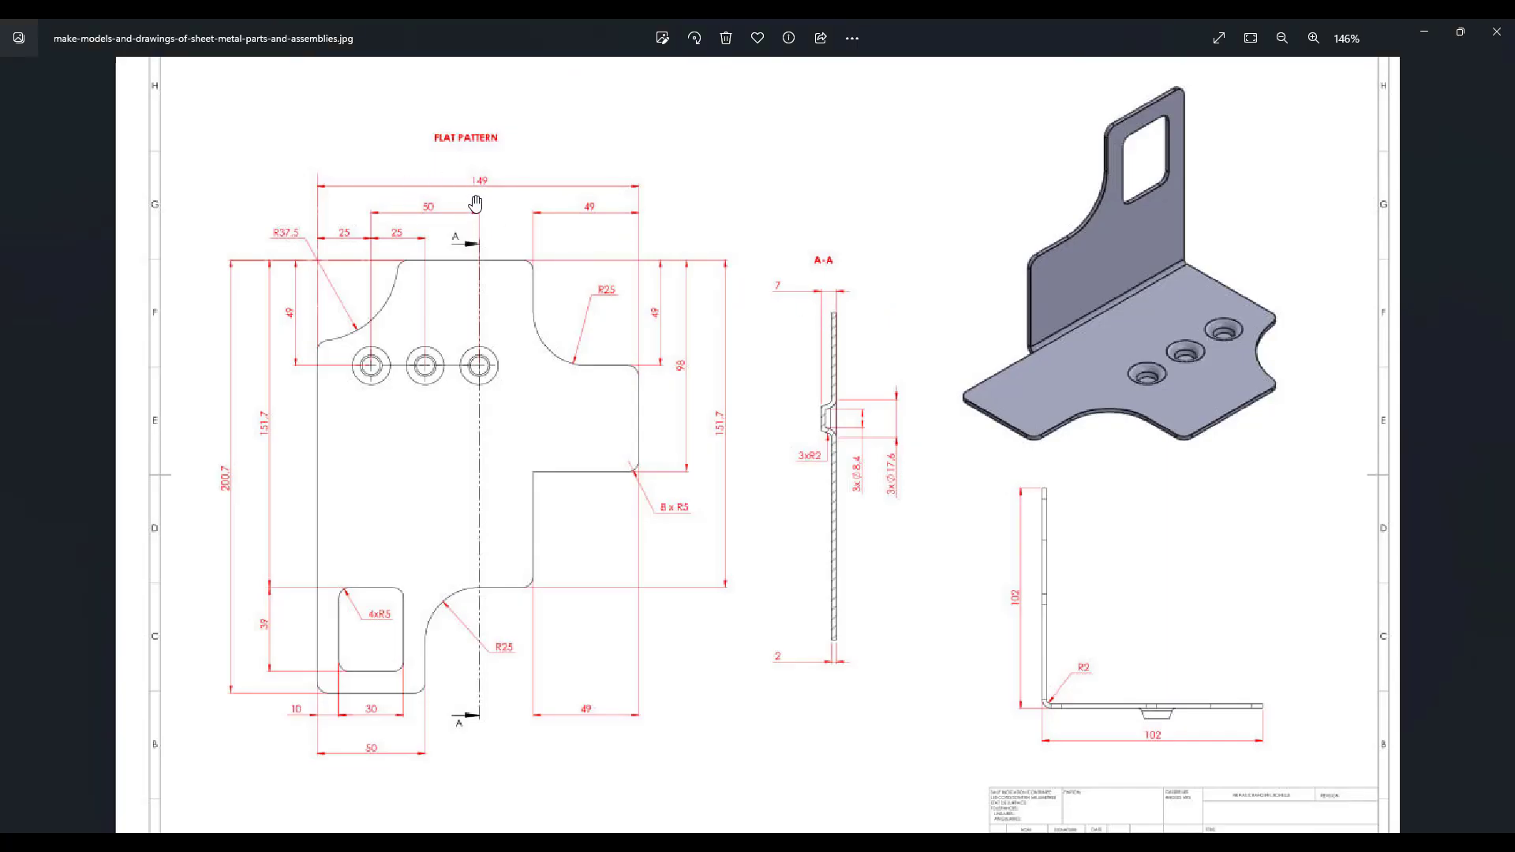
pyautogui.hotkey('alt', 'Tab')
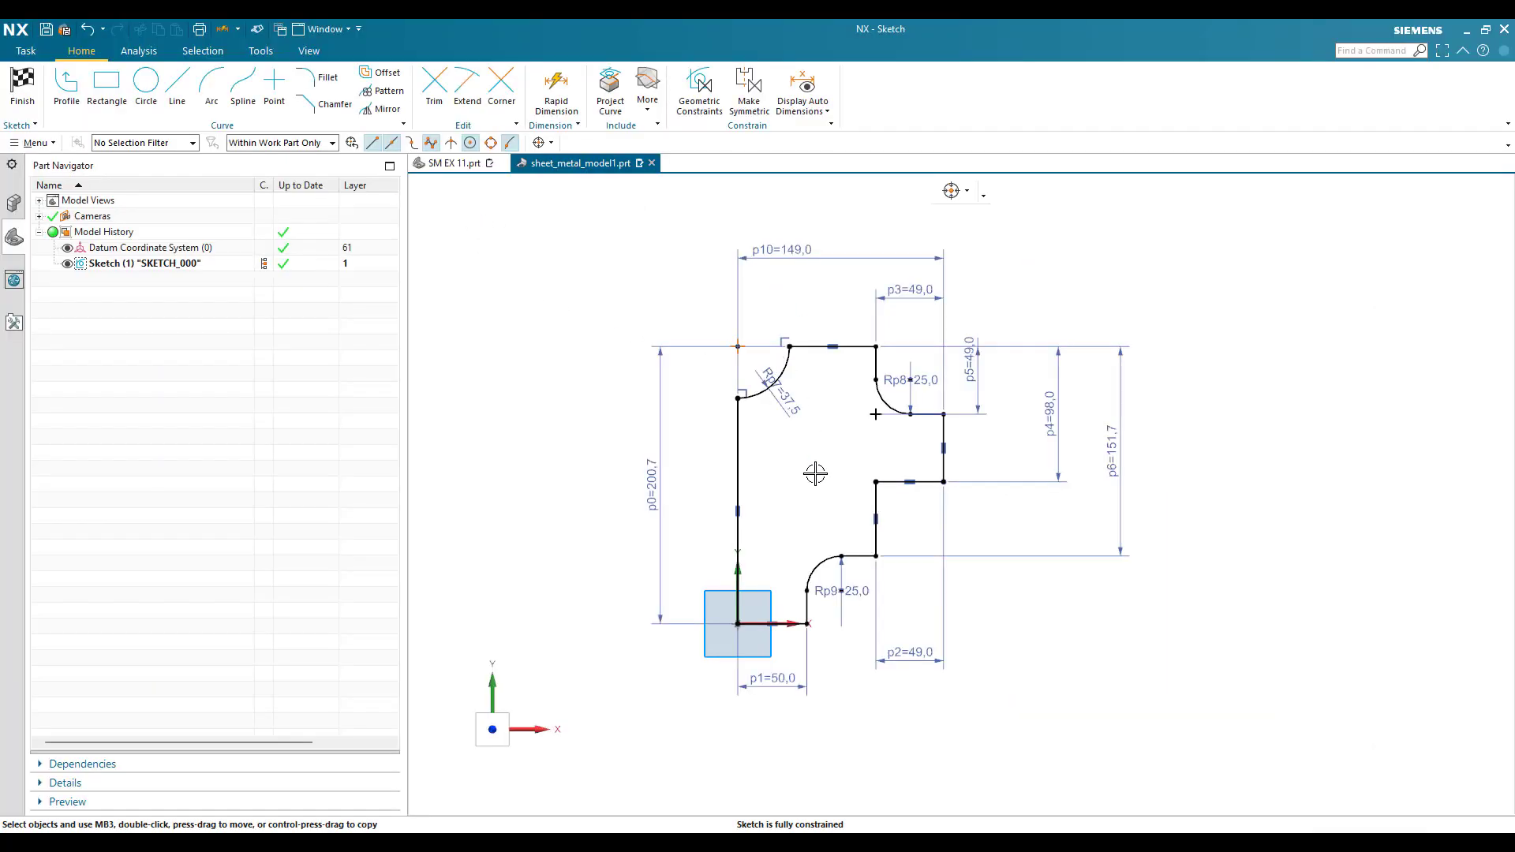
# Check the cutout in the reference drawing and sketch a rectangle about 16 by 22 mm inside the outline's lower leg
pyautogui.click(1083, 760)
pyautogui.hotkey('alt', 'Tab')
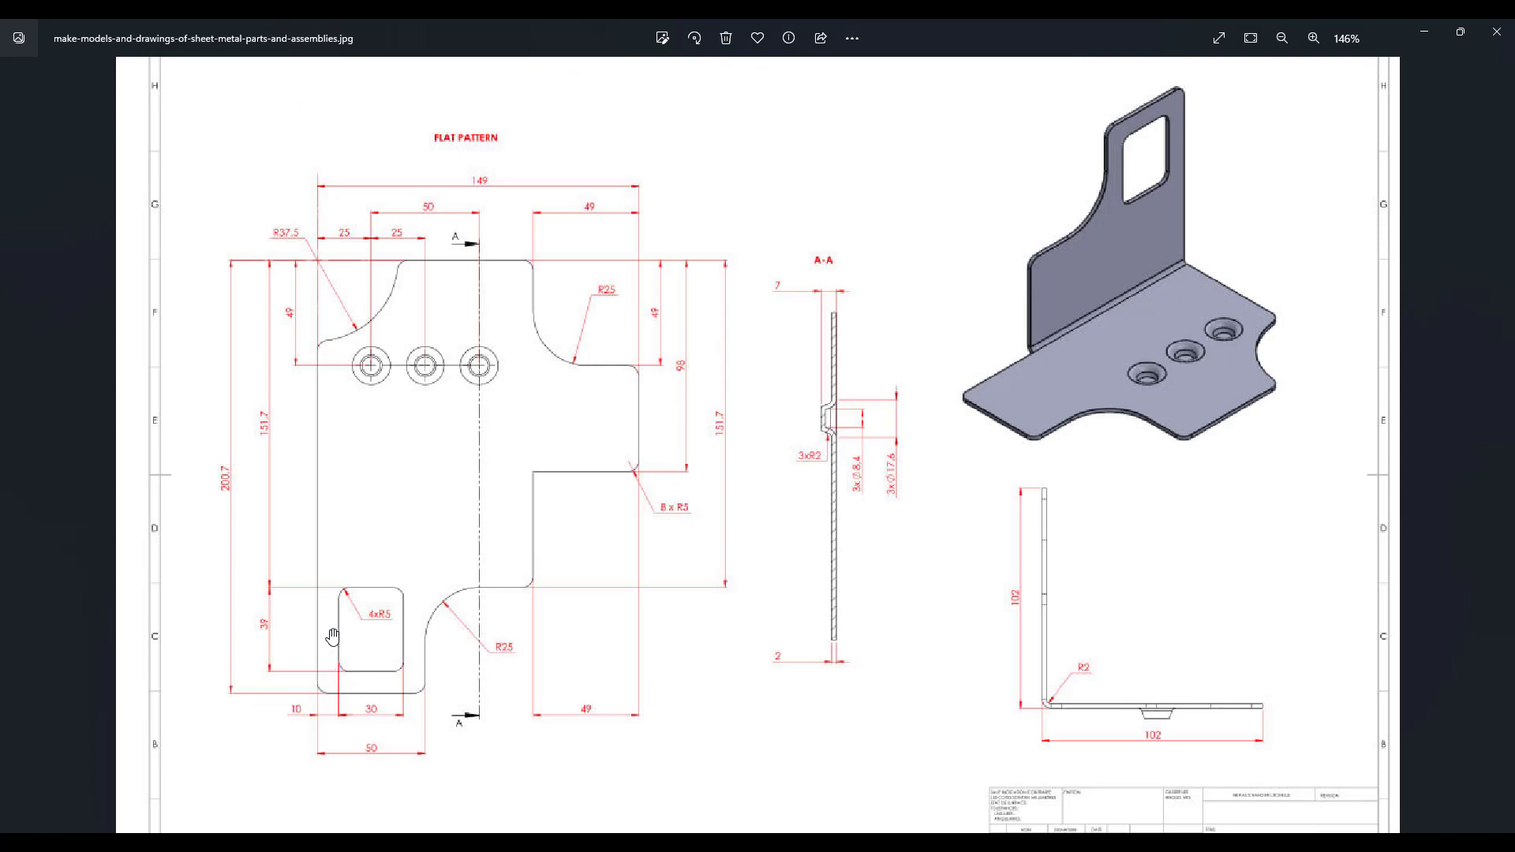
pyautogui.scroll(5, 361, 658)
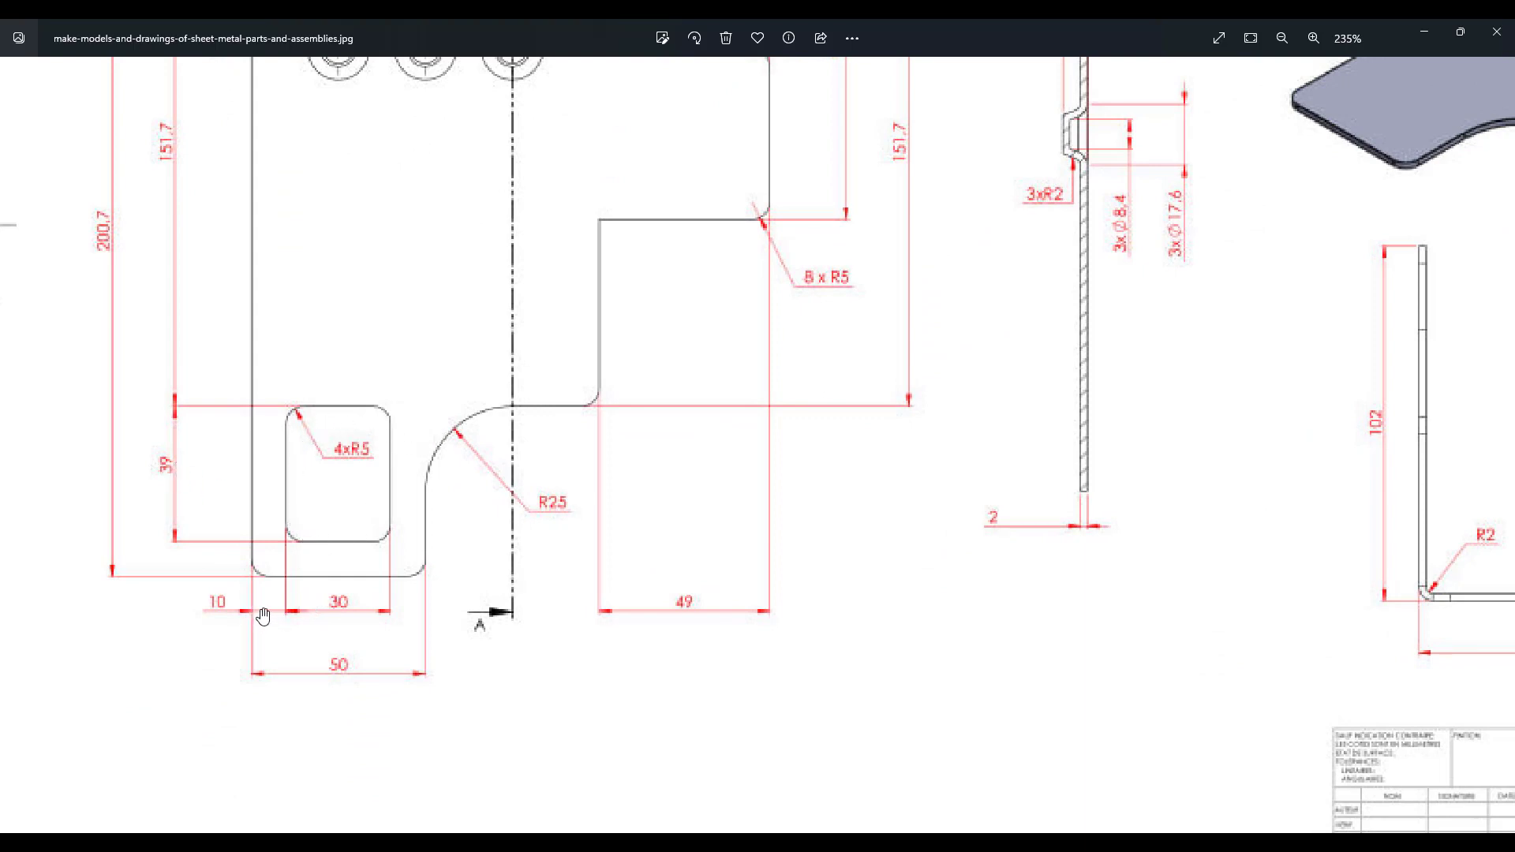
pyautogui.moveTo(200, 337); pyautogui.dragTo(200, 561)
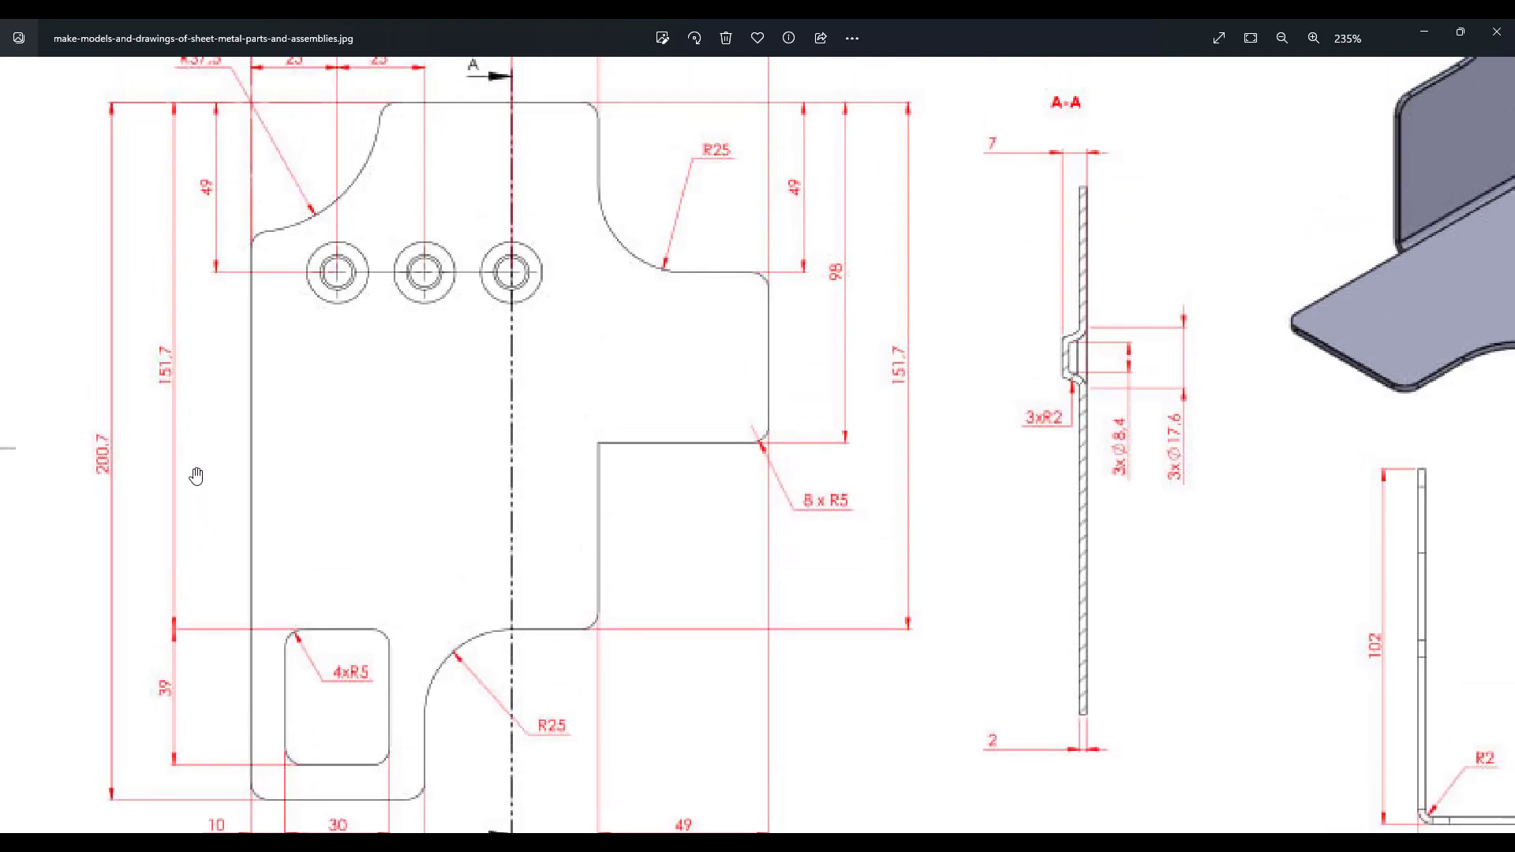
pyautogui.hotkey('alt', 'Tab')
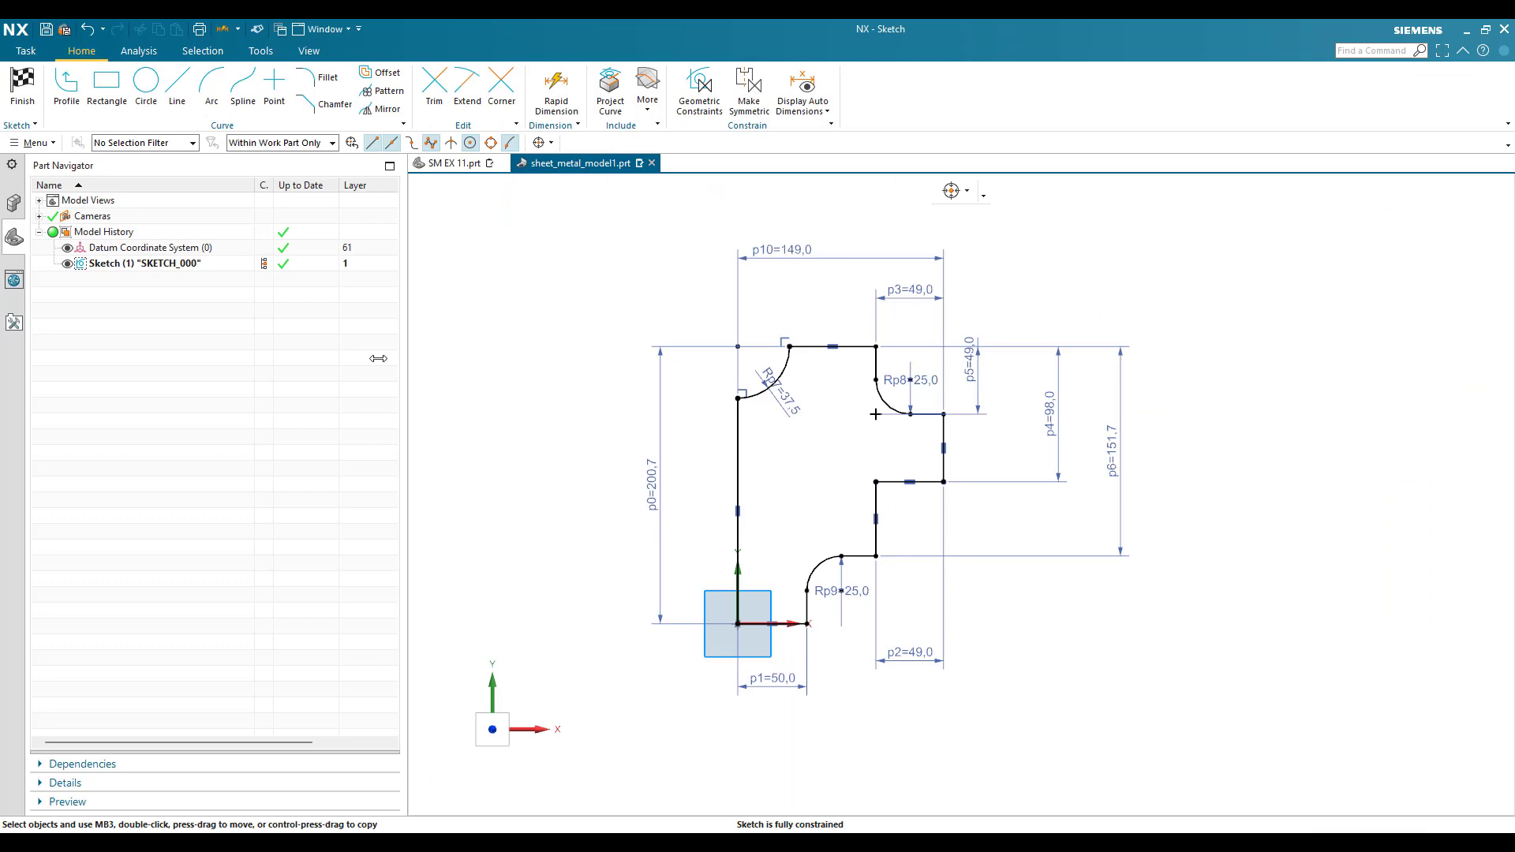
pyautogui.click(107, 87)
pyautogui.scroll(6, 765, 644)
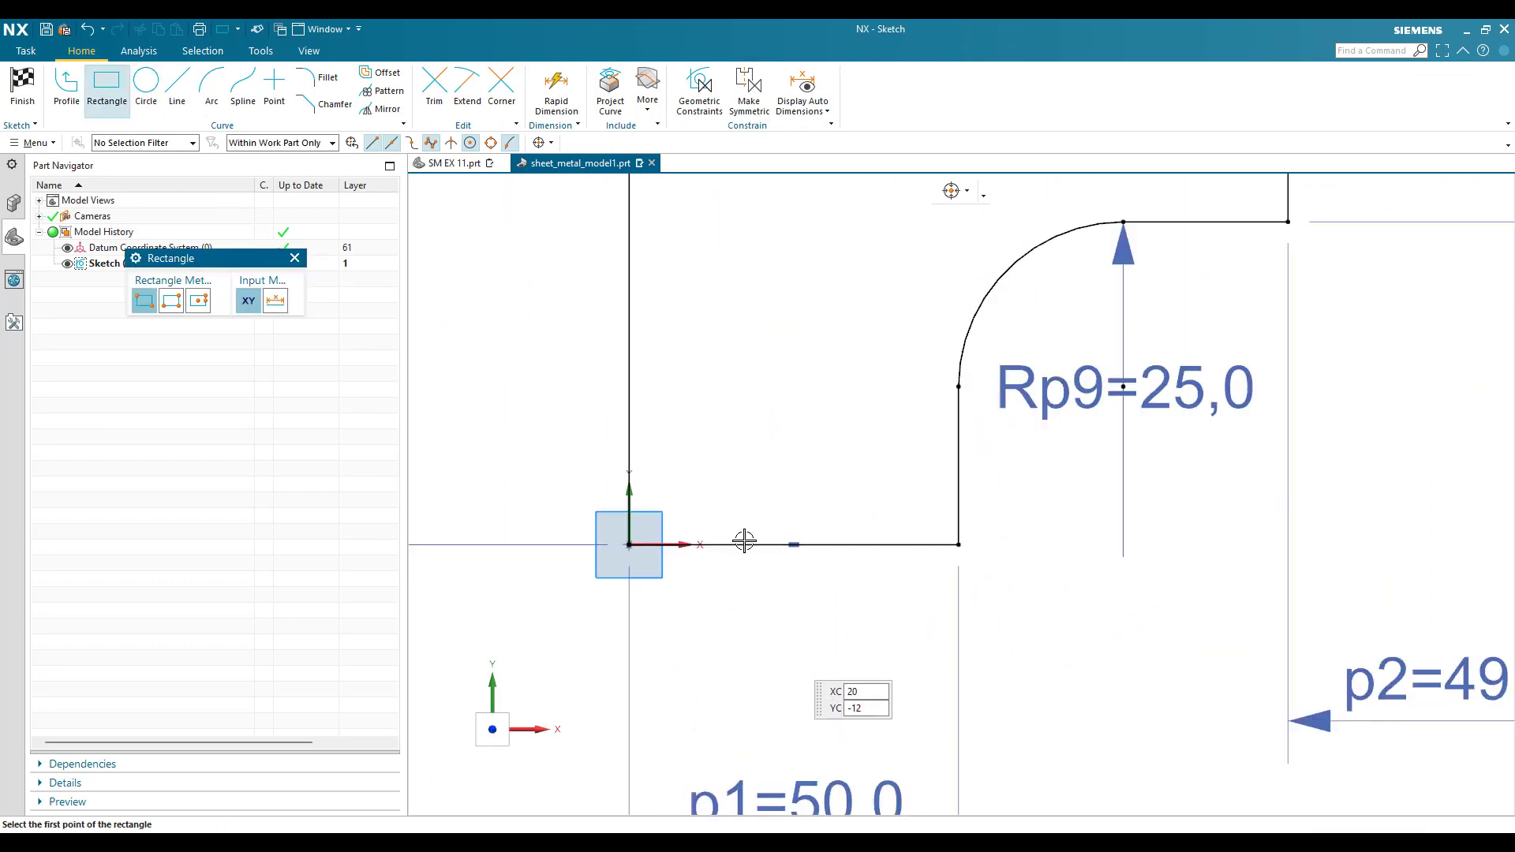
pyautogui.click(727, 314)
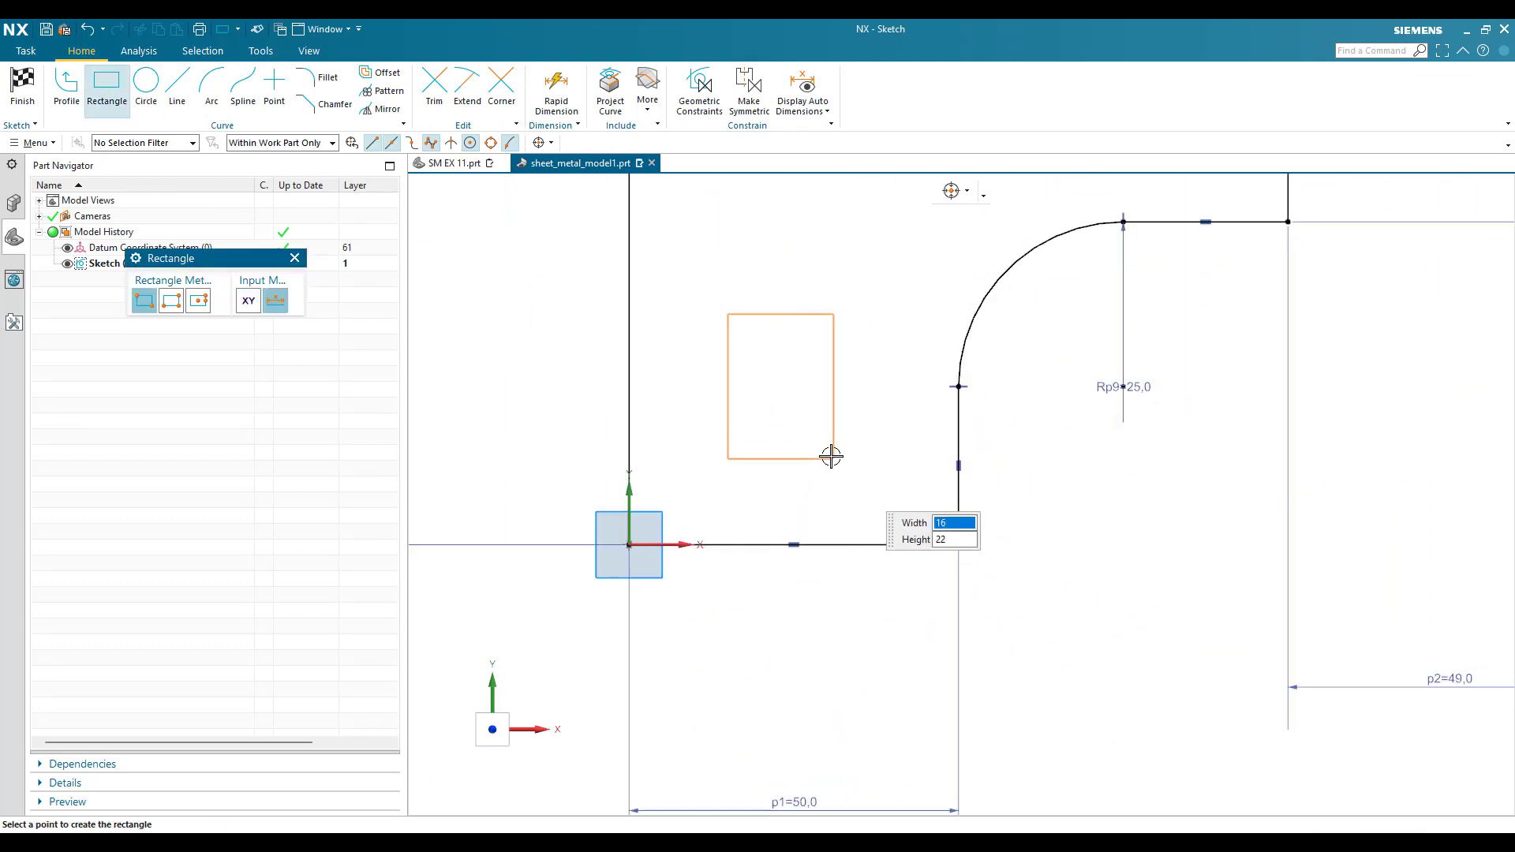
pyautogui.click(833, 458)
pyautogui.press('Escape')
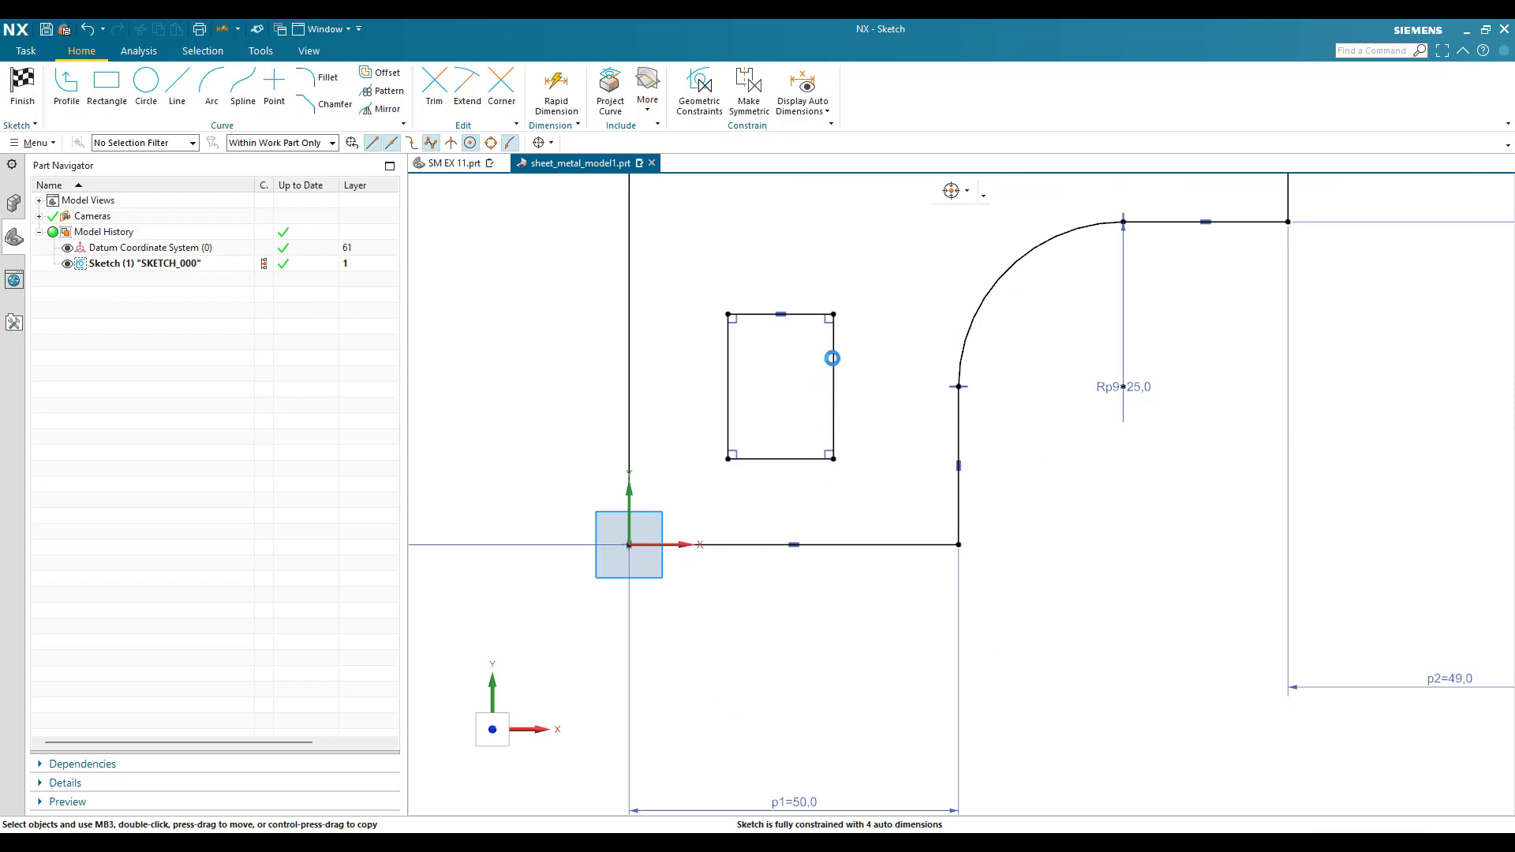
# Dimension the cutout rectangle as 39 mm high and 30 mm wide
pyautogui.press('d')
pyautogui.click(834, 371)
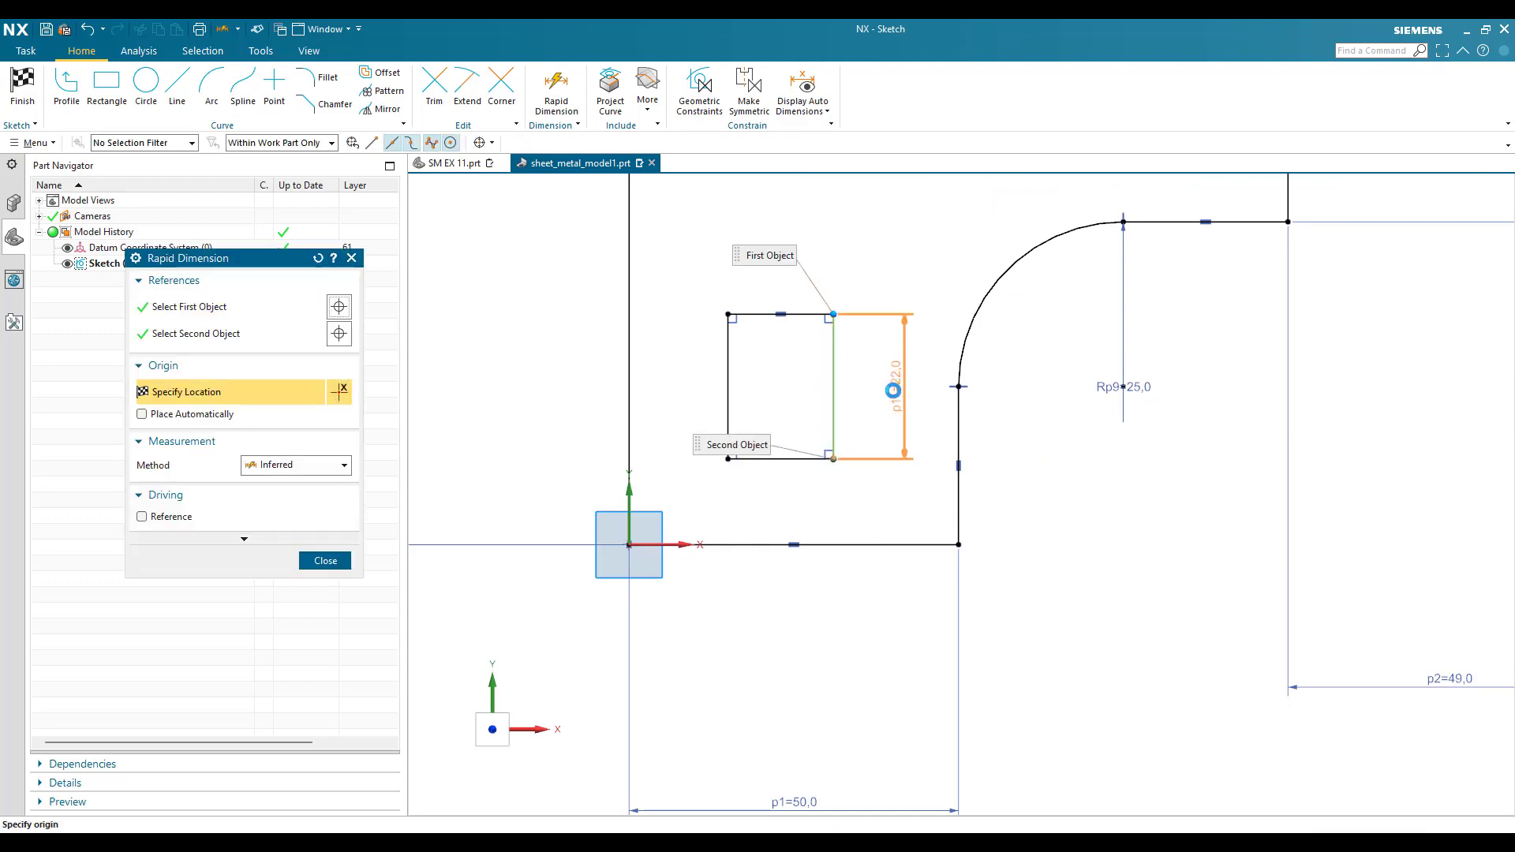
pyautogui.click(893, 390)
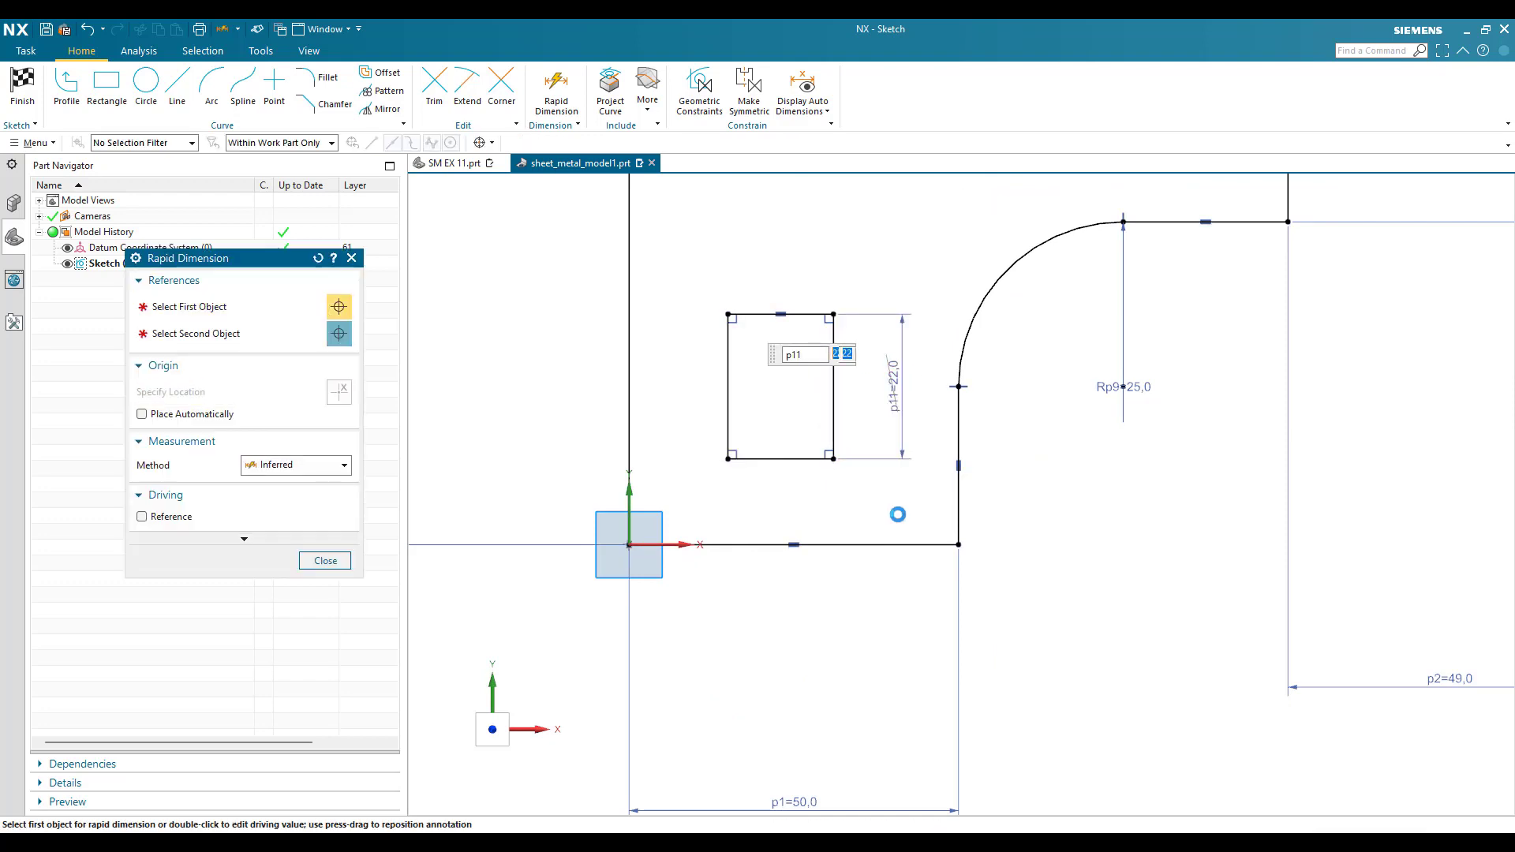
pyautogui.write('39')
pyautogui.press('Return')
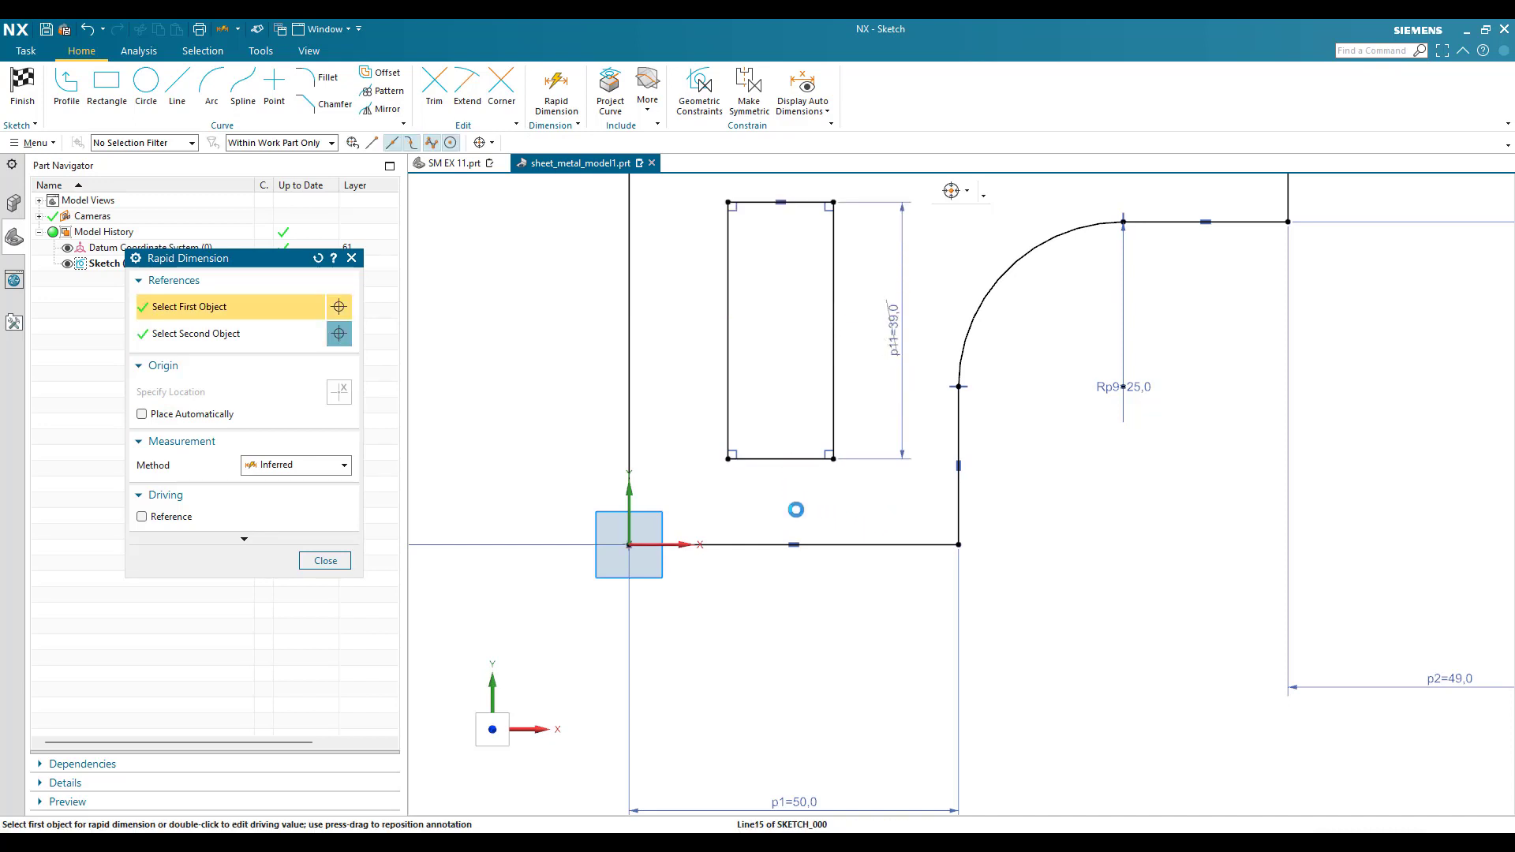
pyautogui.click(785, 510)
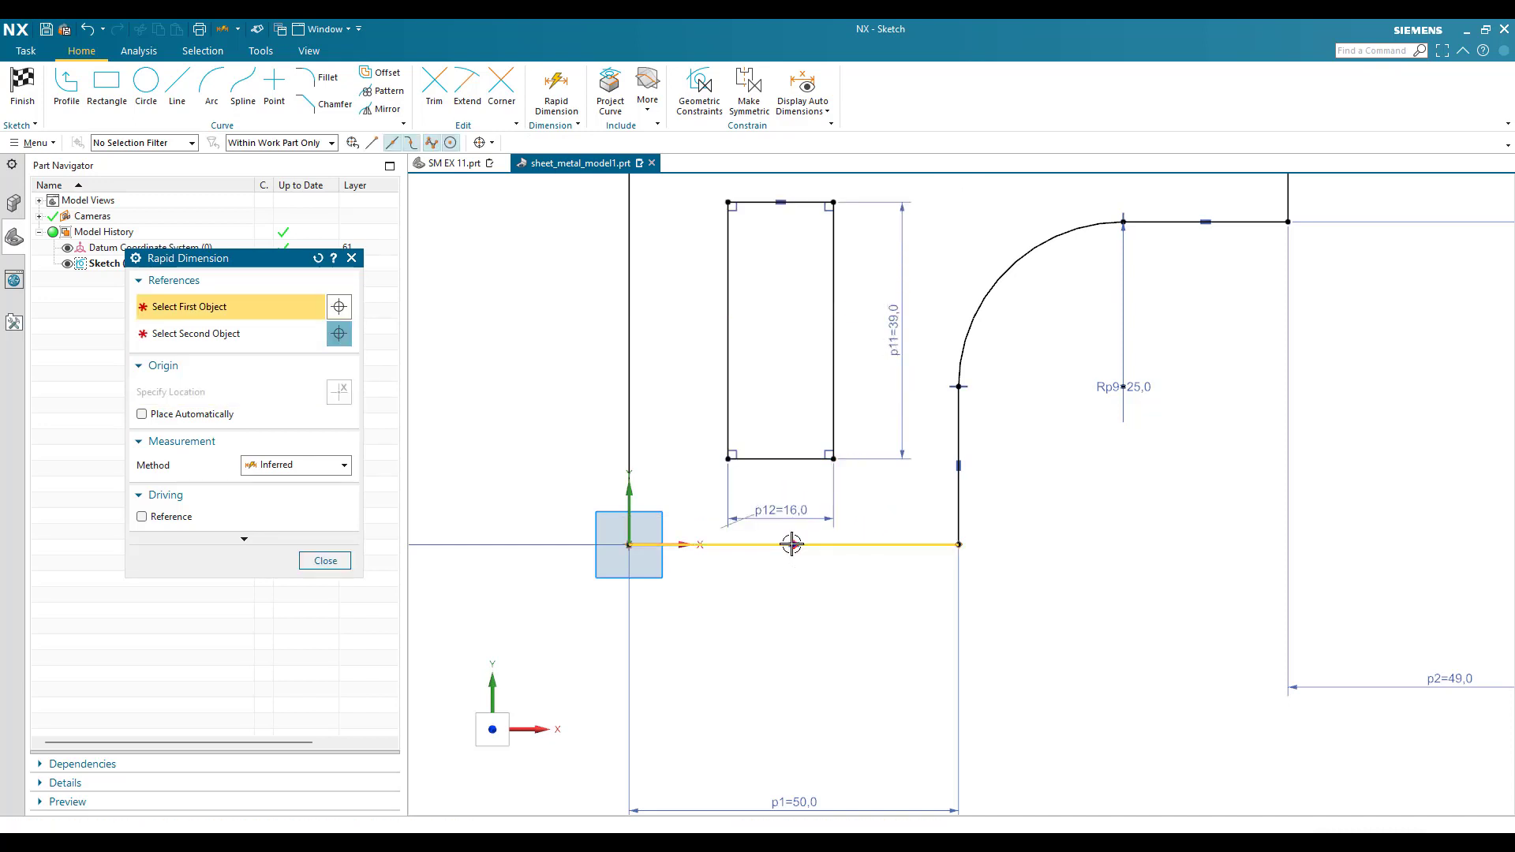
pyautogui.write('30')
pyautogui.press('Return')
pyautogui.press('Escape')
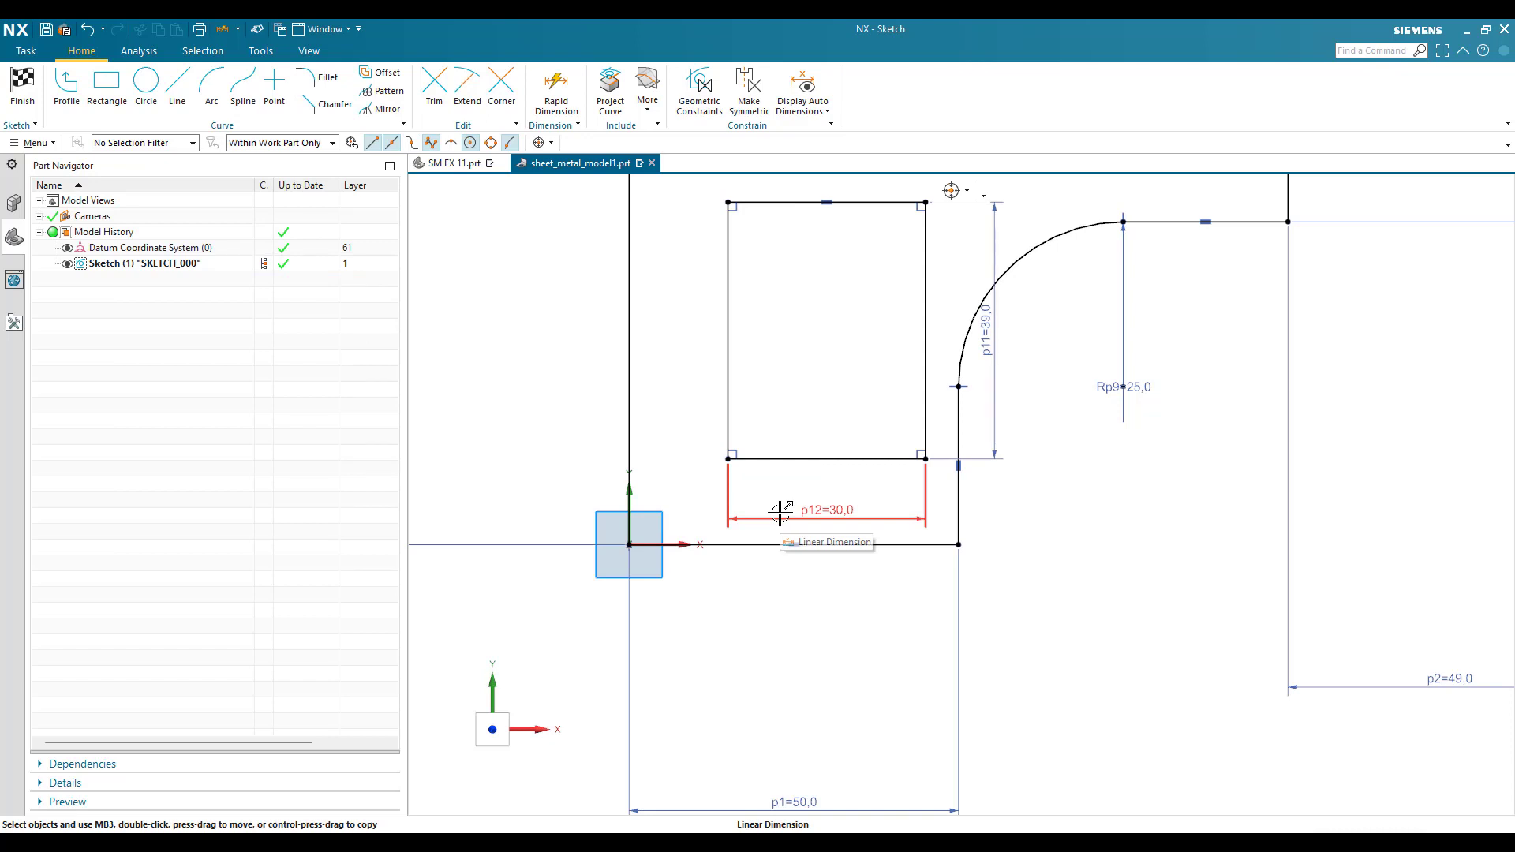
# Fillet all four corners of the cutout rectangle with a 5 mm radius
pyautogui.press('f')
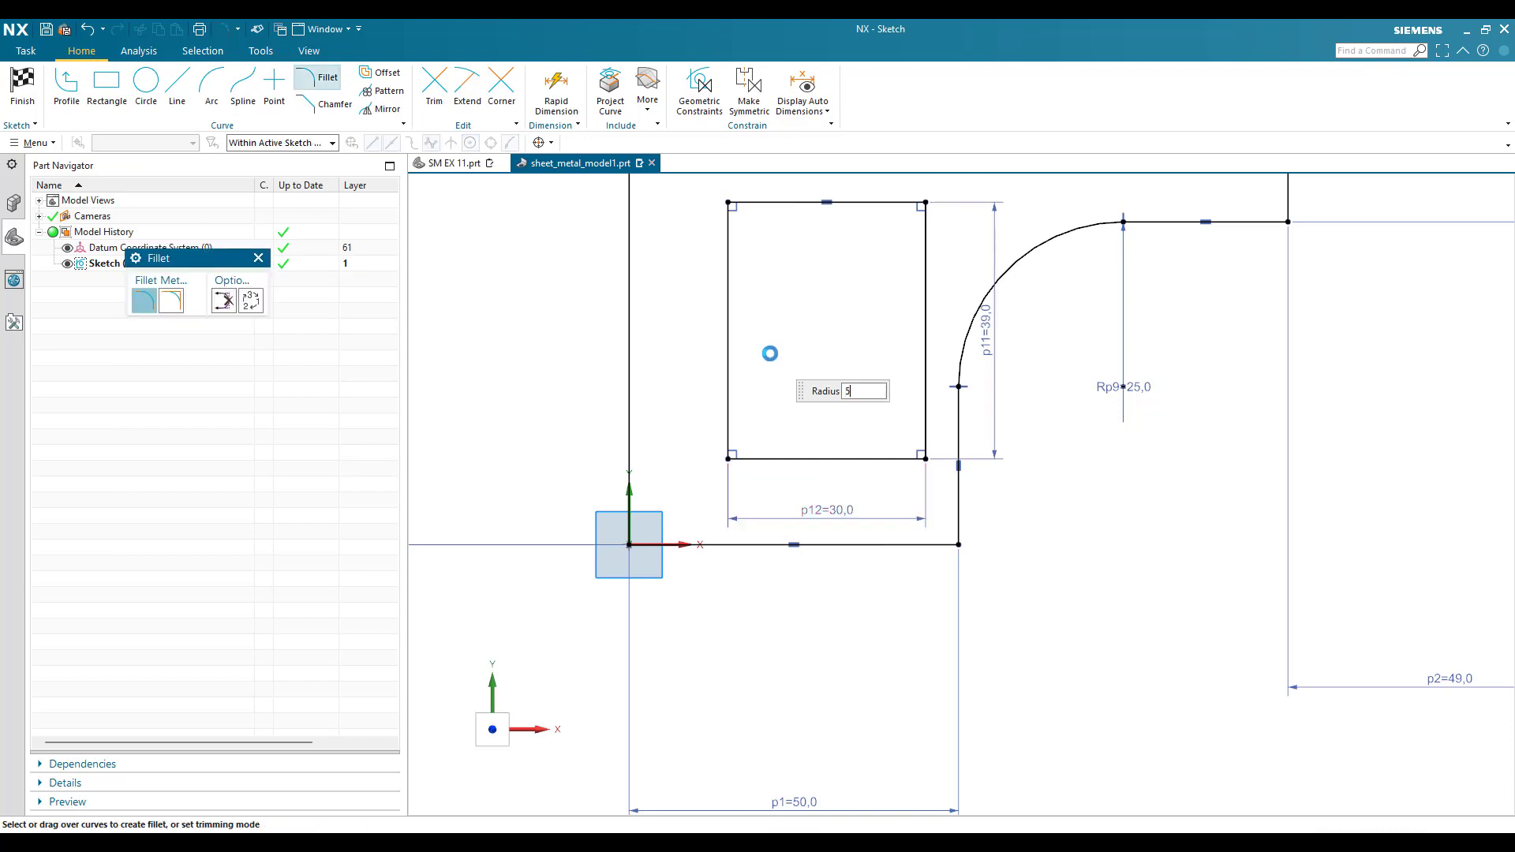
pyautogui.scroll(-1, 770, 354)
pyautogui.click(739, 249)
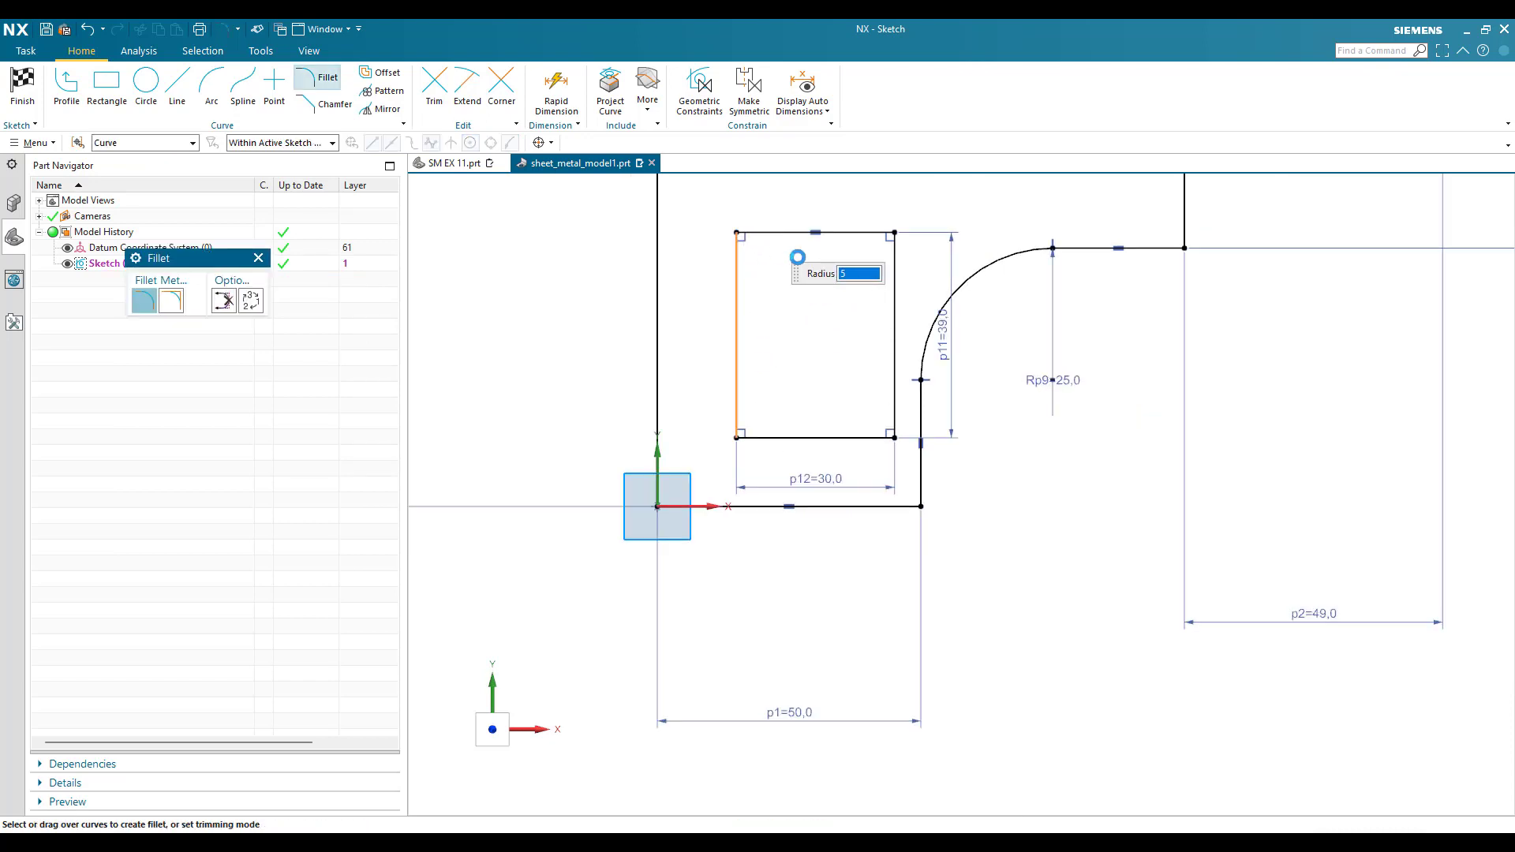
pyautogui.click(856, 229)
pyautogui.click(855, 230)
pyautogui.click(891, 268)
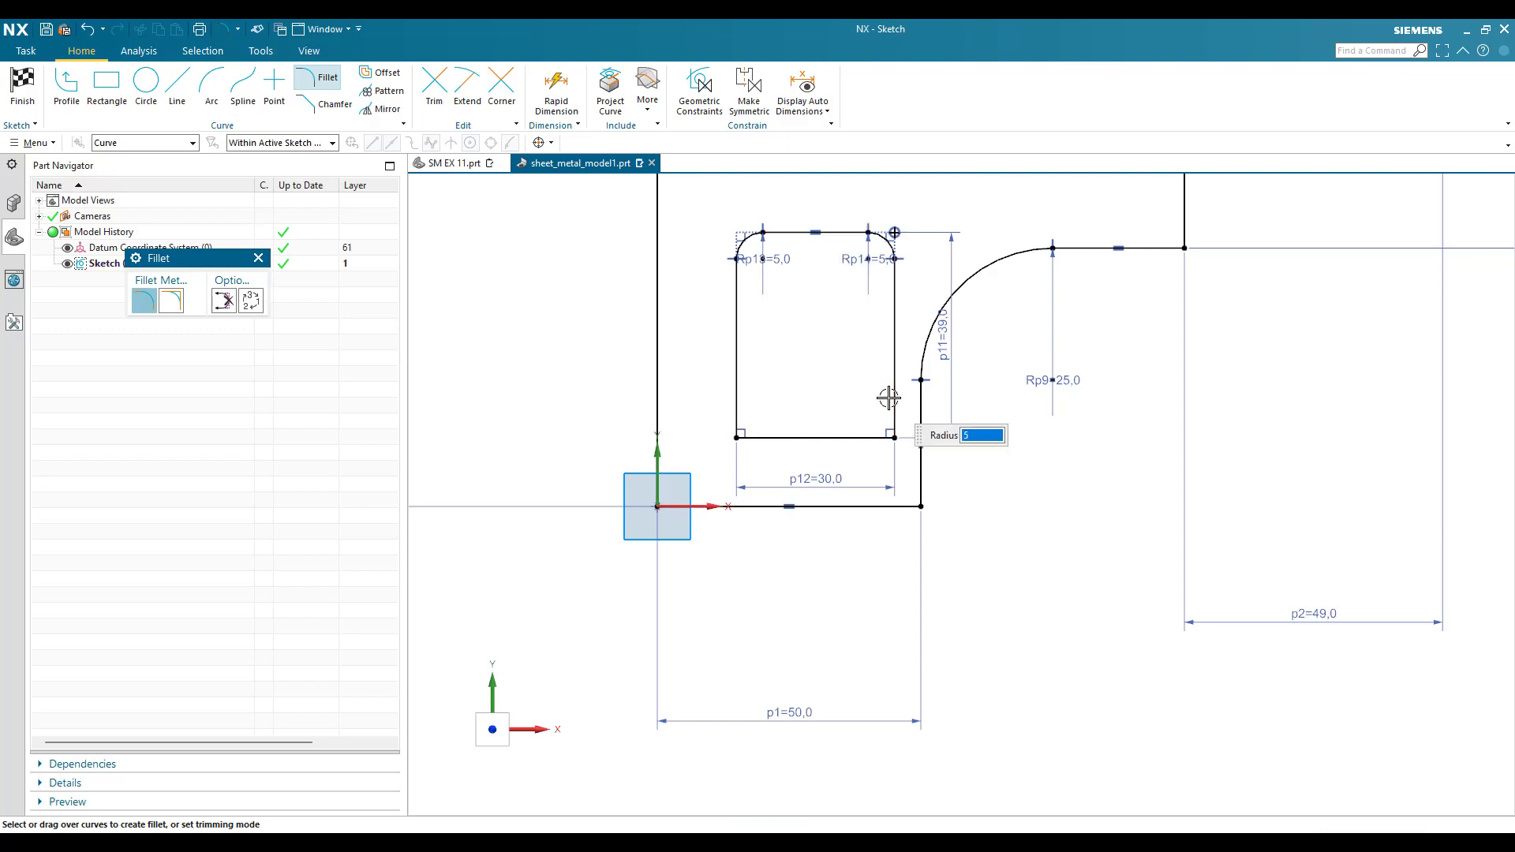
pyautogui.click(891, 425)
pyautogui.click(873, 435)
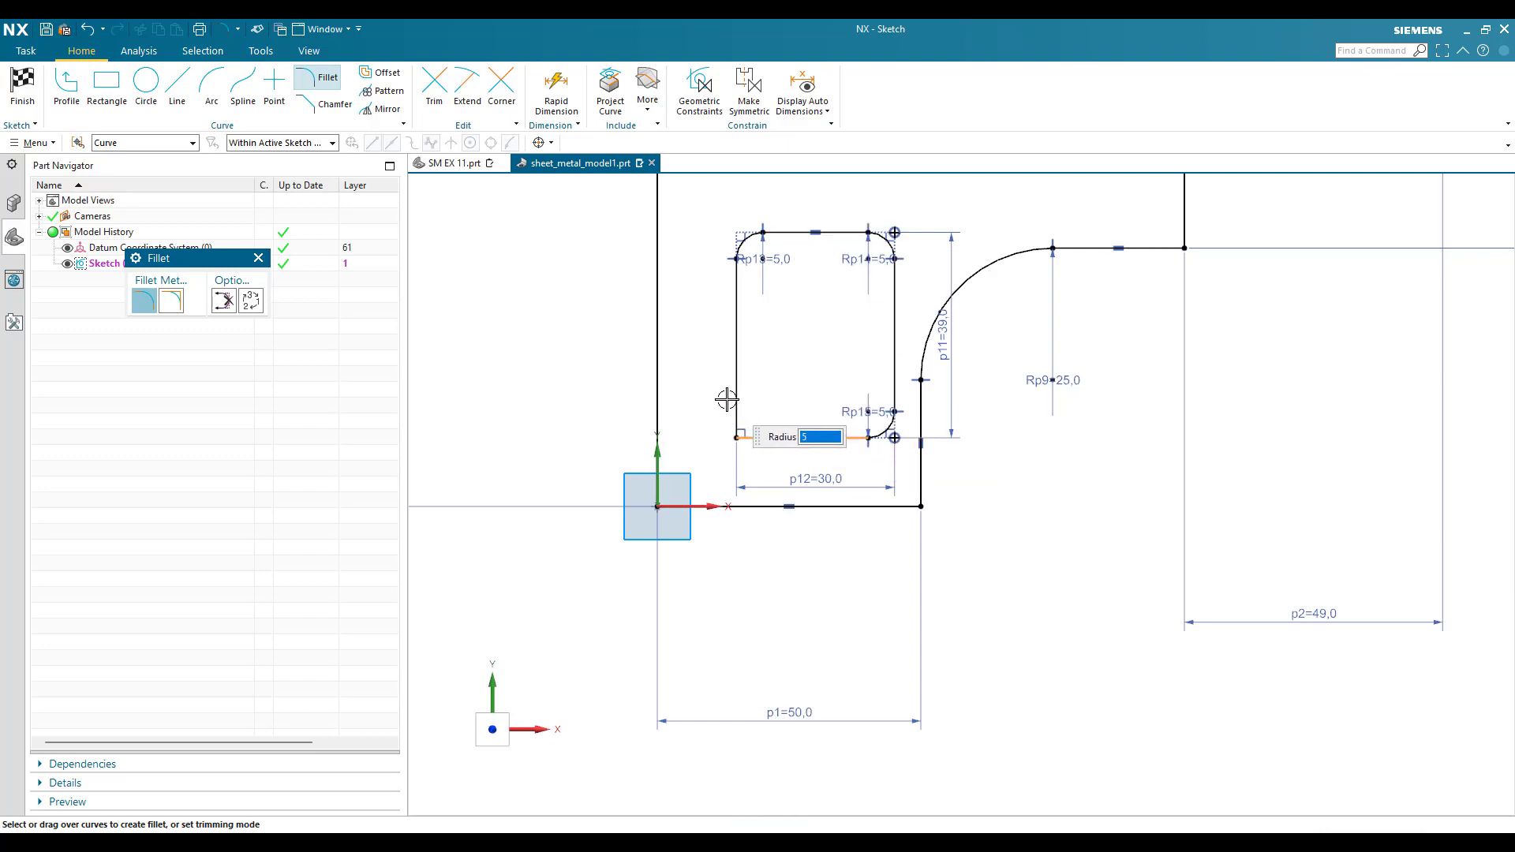
pyautogui.press('Escape')
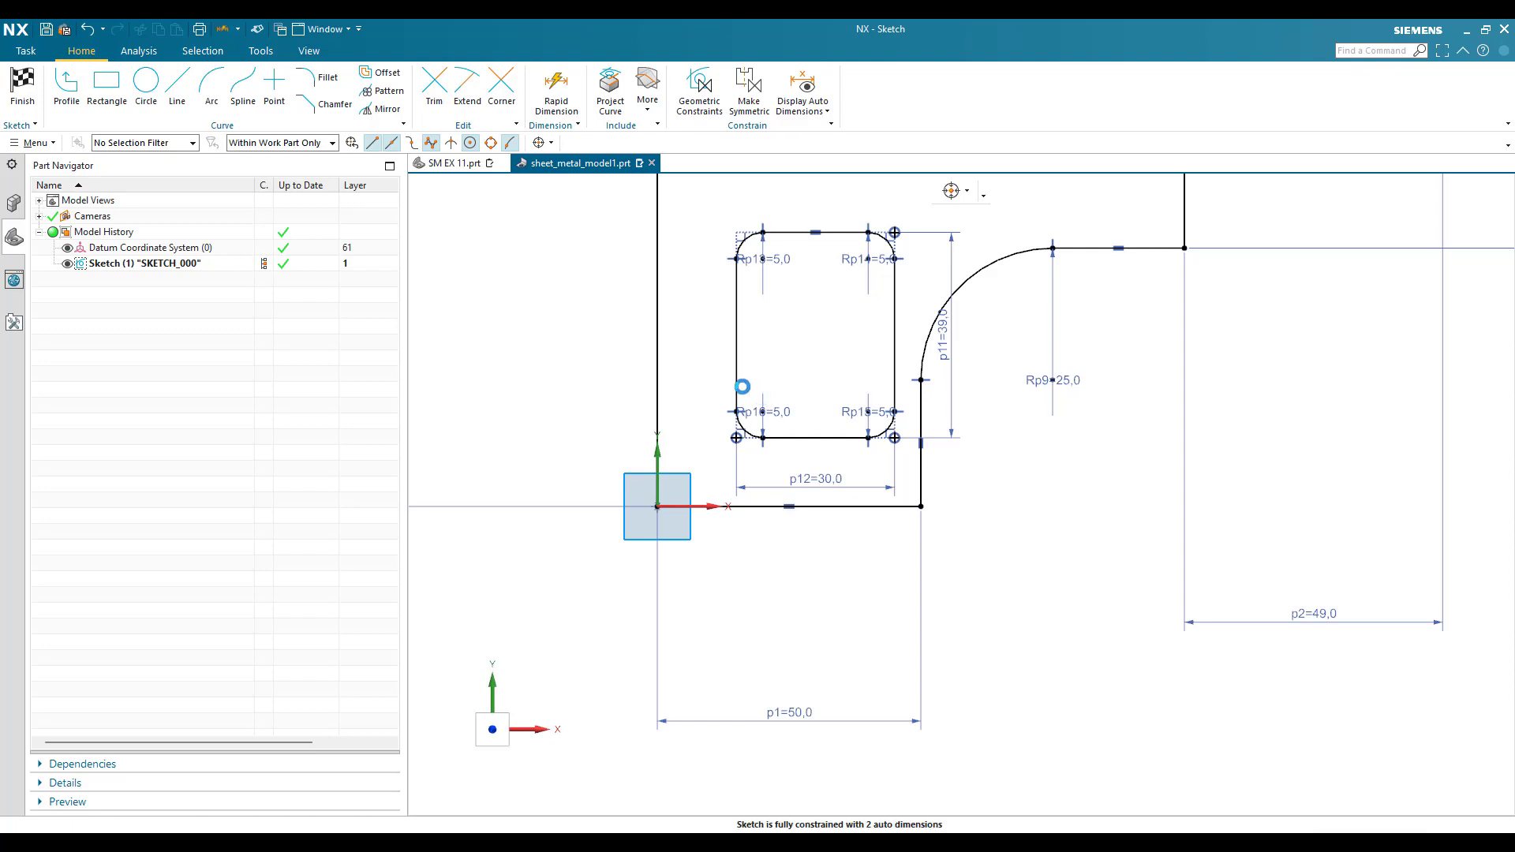
# Dimension the horizontal distance between the outline's left edge and the cutout's left side as 10 mm
pyautogui.press('d')
pyautogui.click(736, 412)
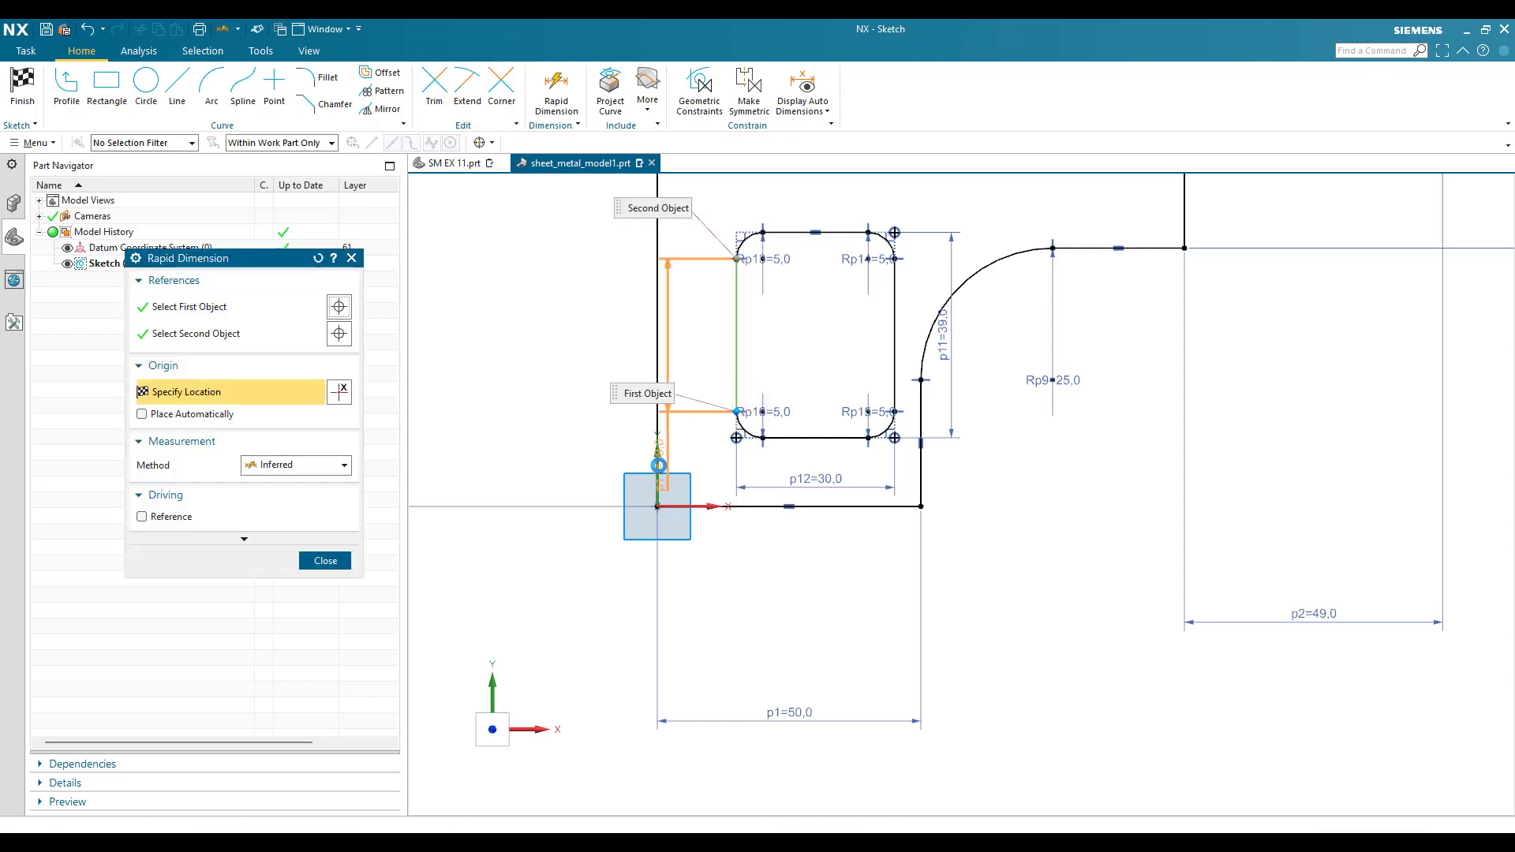
pyautogui.click(686, 588)
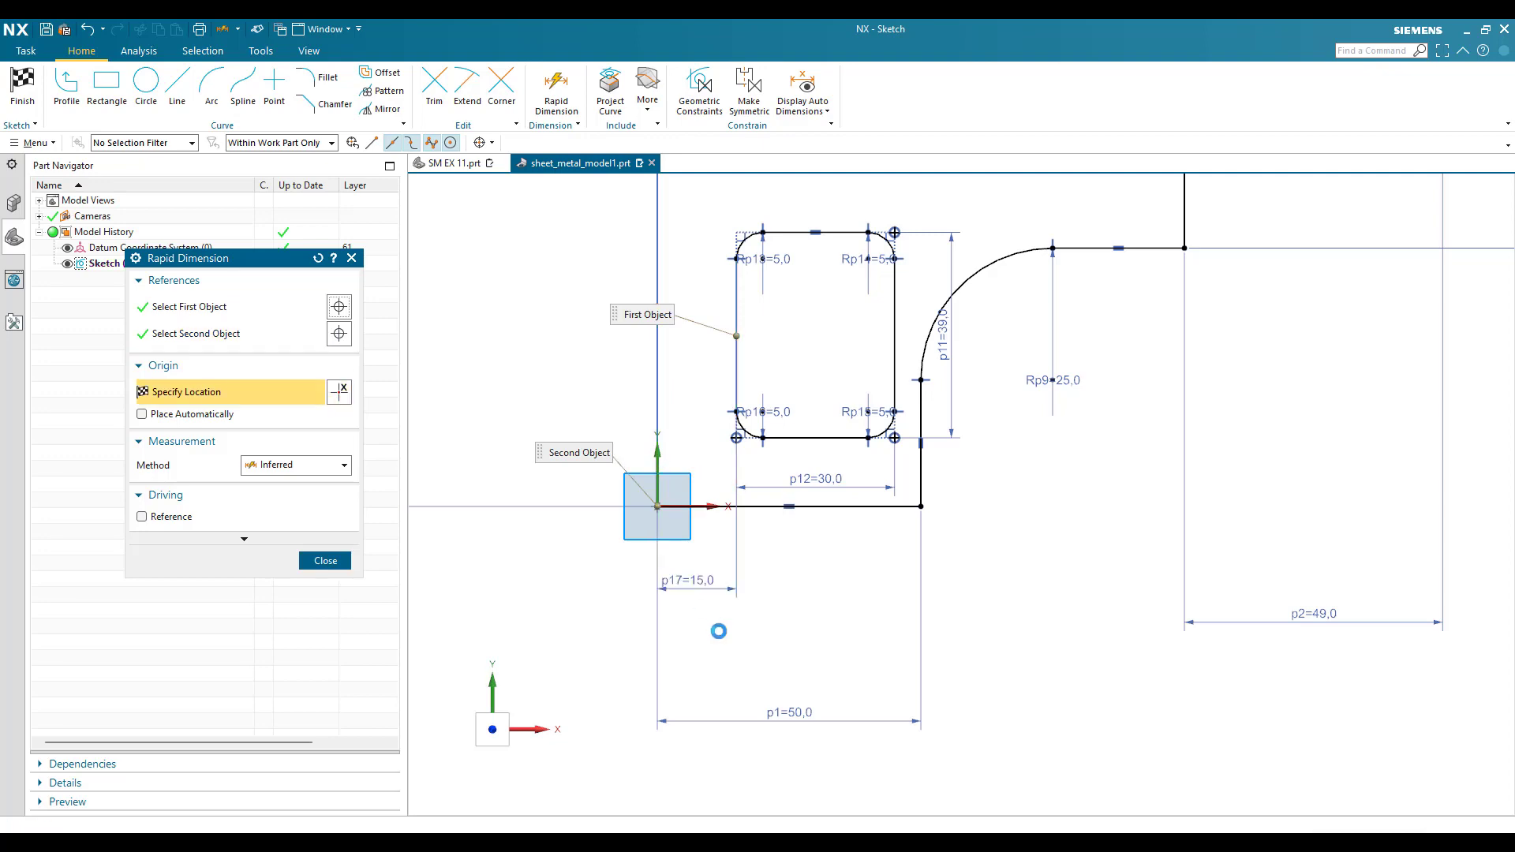
pyautogui.click(718, 632)
pyautogui.write('10')
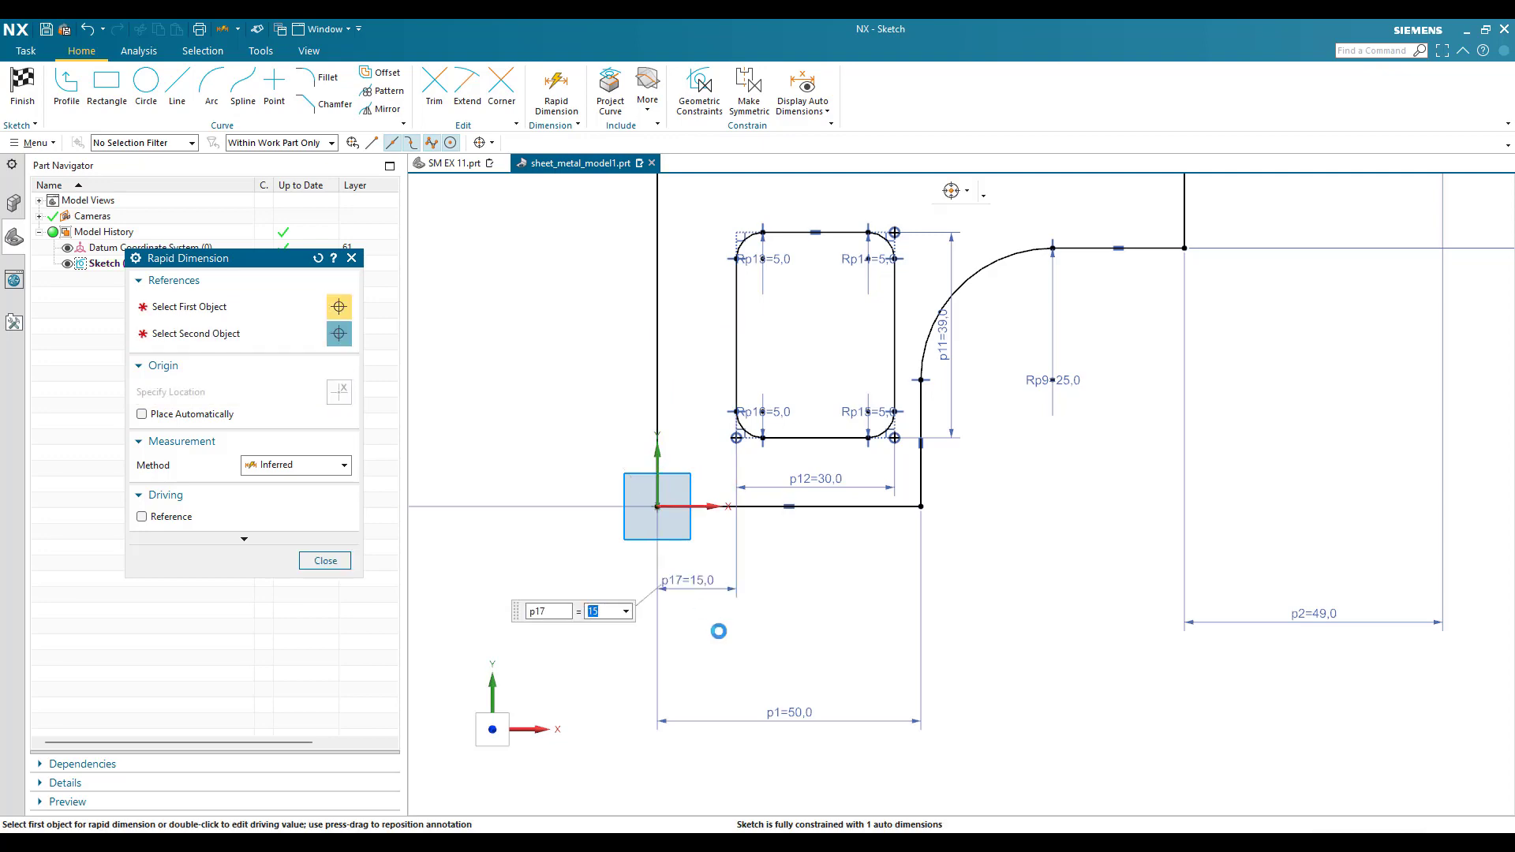
pyautogui.press('Return')
# Check the cutout's position in the reference drawing and dimension the vertical distance from its upper edge to the outline's top edge as 151.7 mm
pyautogui.hotkey('alt', 'Tab')
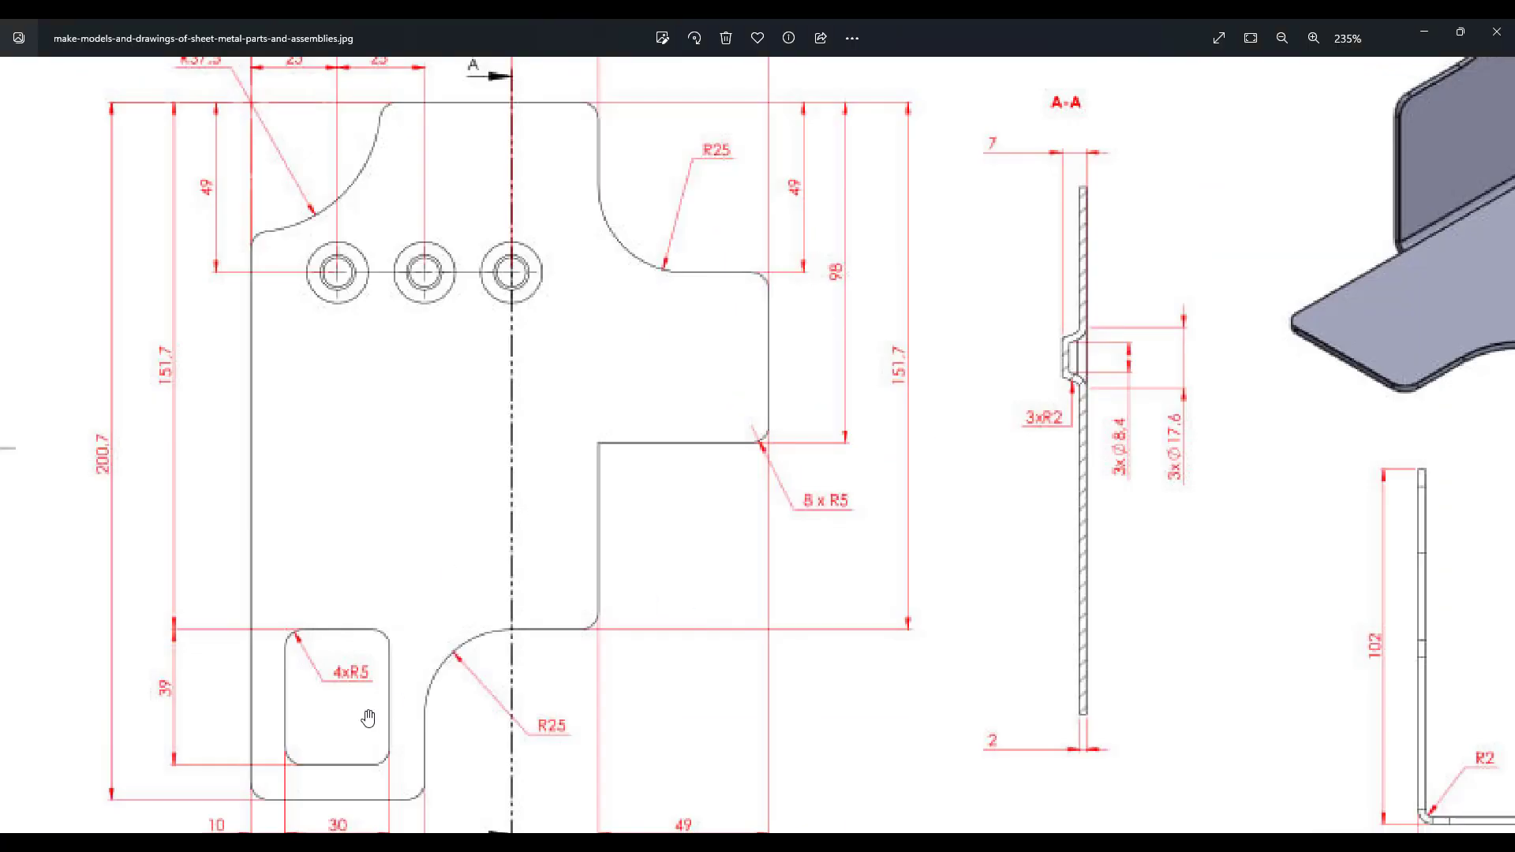
pyautogui.scroll(1, 709, 314)
pyautogui.moveTo(743, 602); pyautogui.dragTo(896, 256)
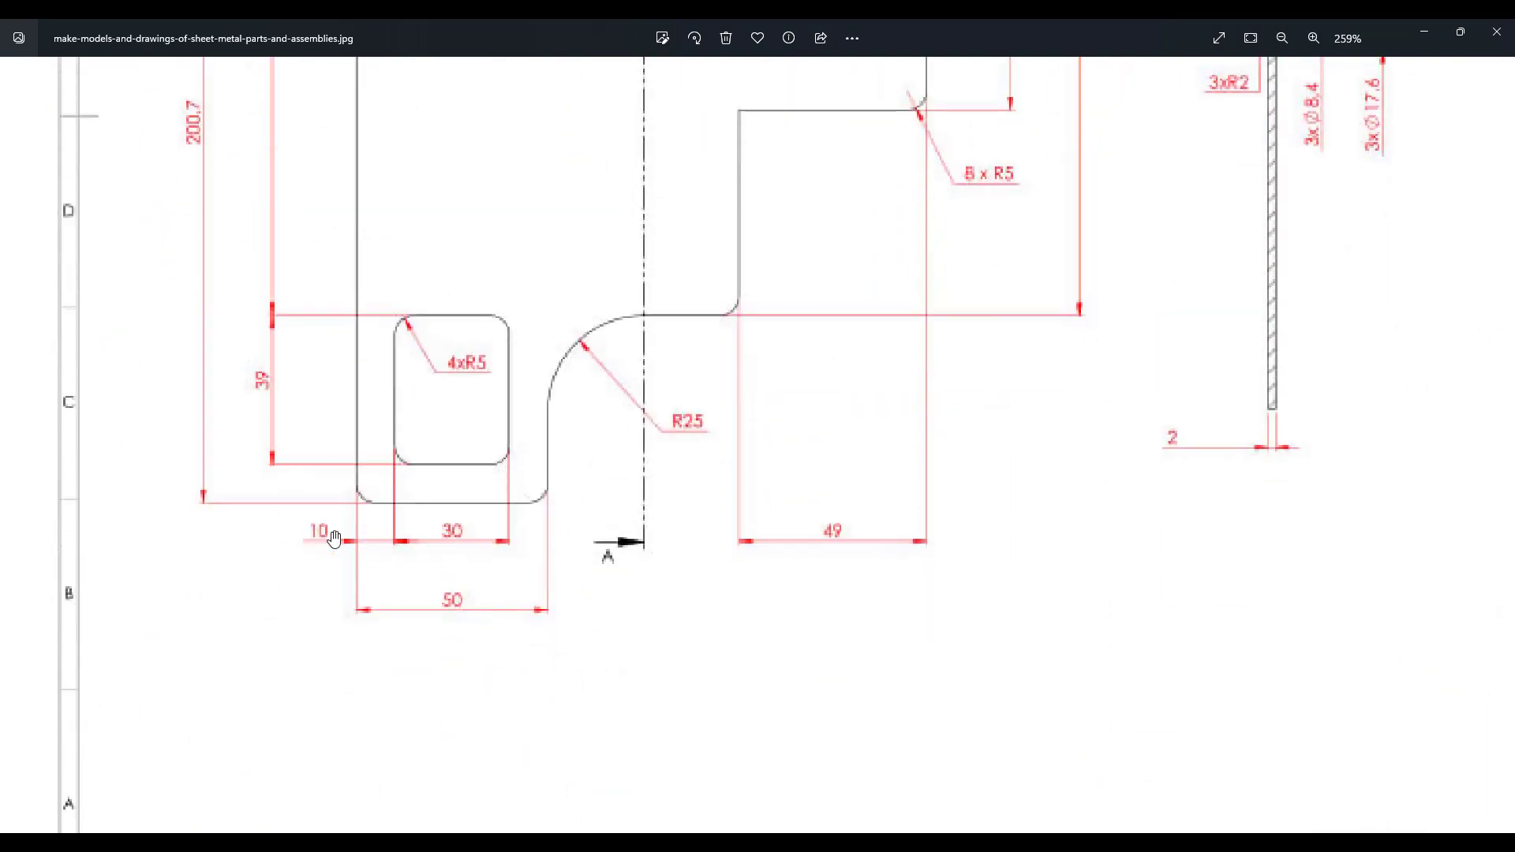
pyautogui.moveTo(311, 412); pyautogui.dragTo(365, 609)
pyautogui.moveTo(327, 252); pyautogui.dragTo(318, 438)
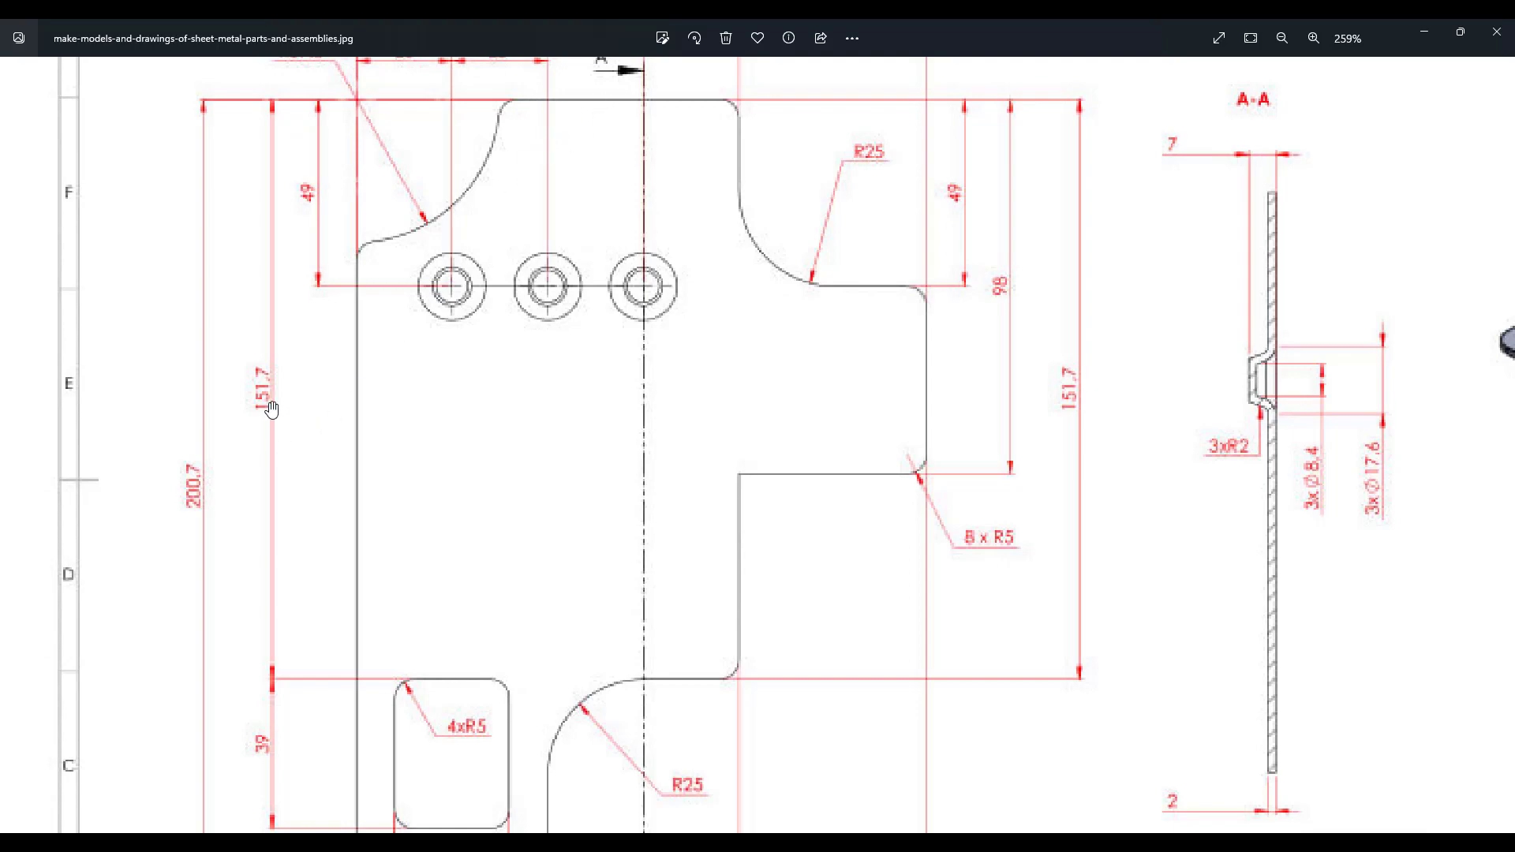
pyautogui.hotkey('alt', 'Tab')
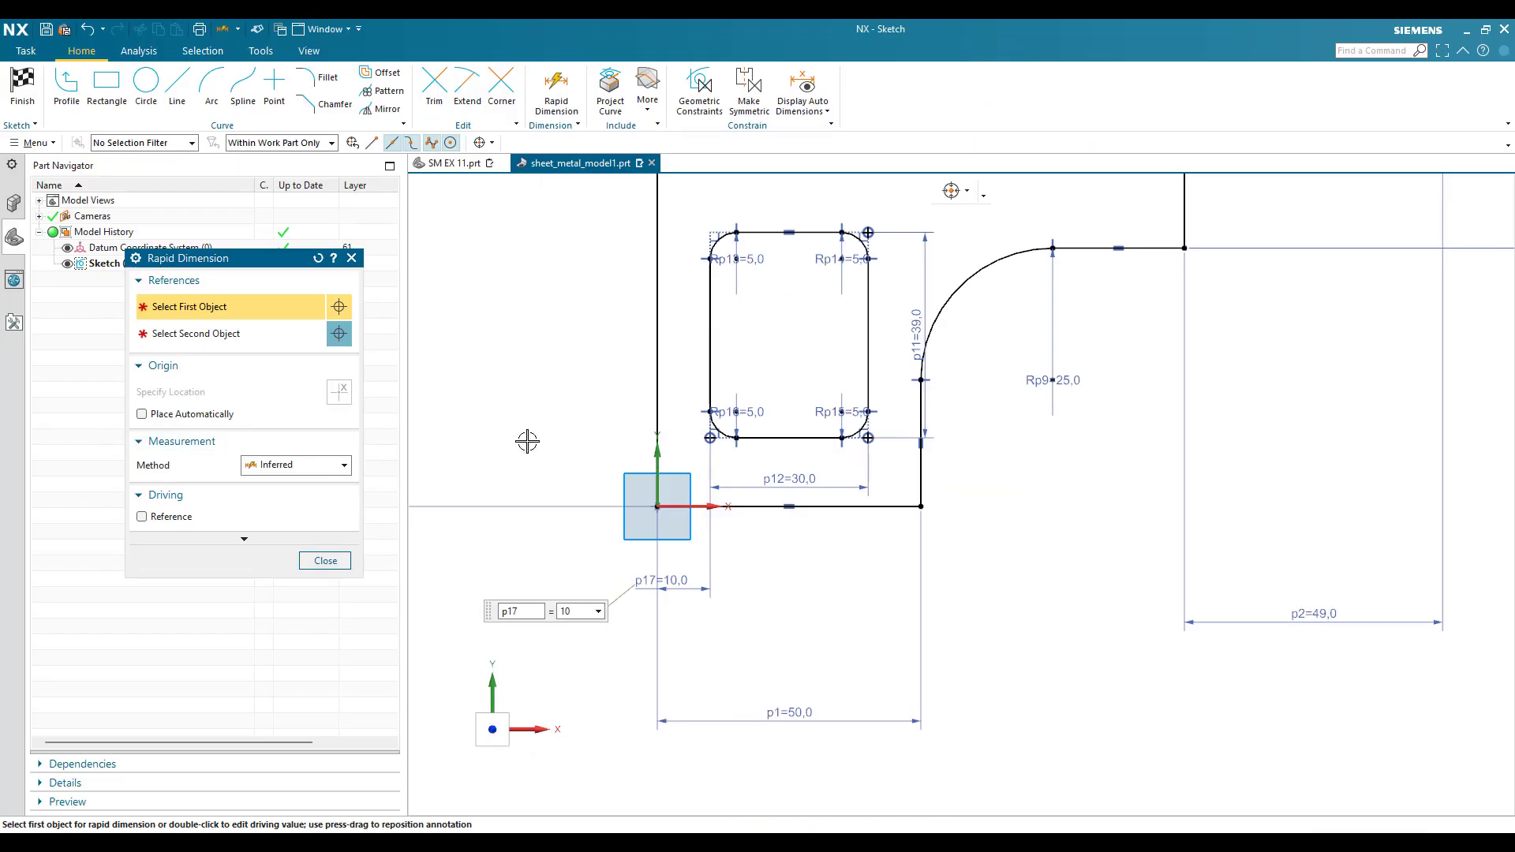
pyautogui.press('Escape')
pyautogui.press('d')
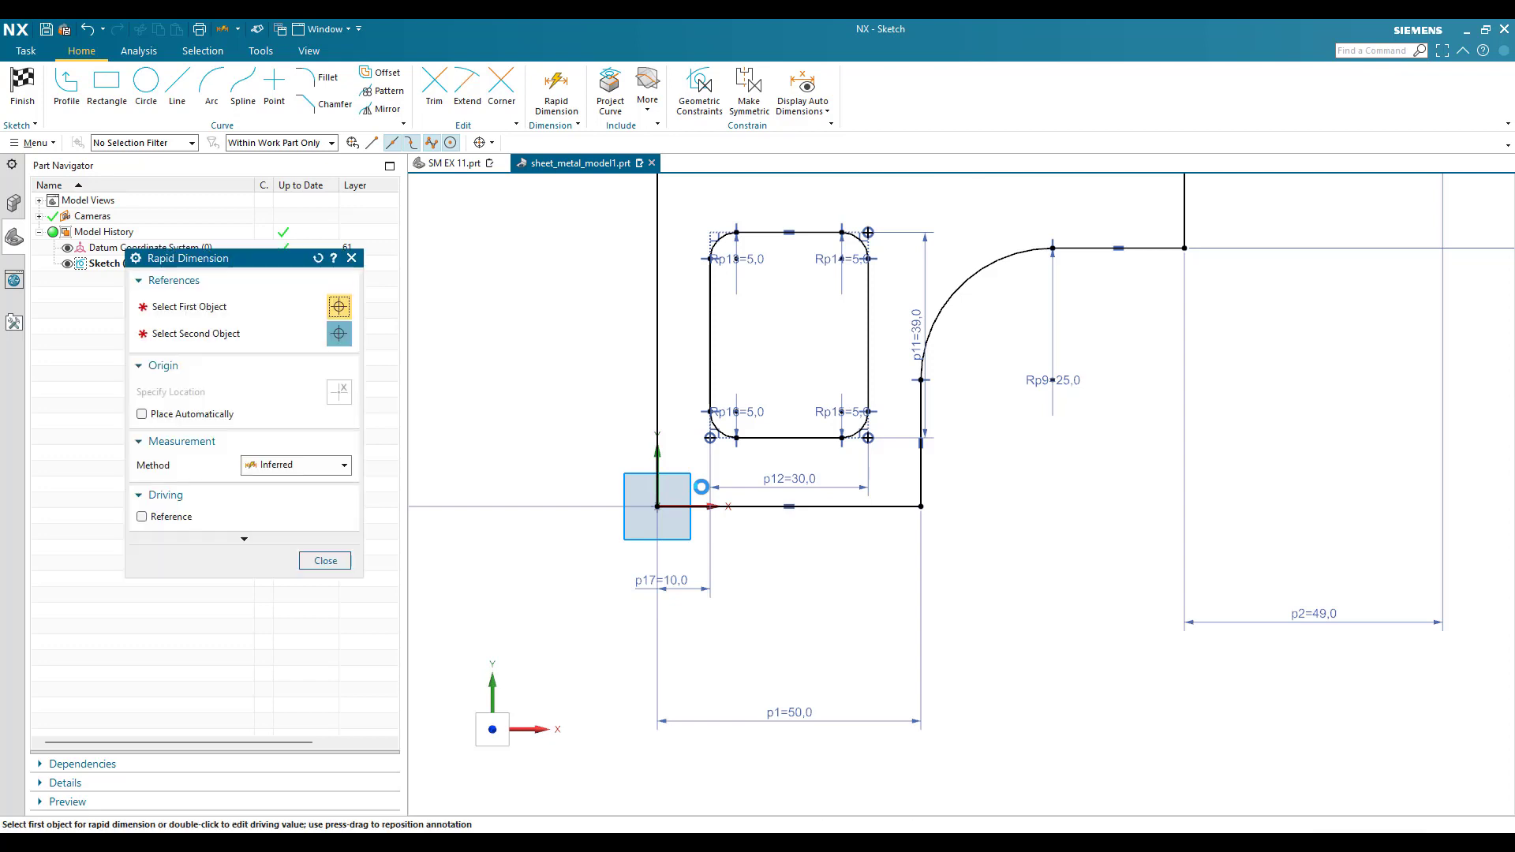
pyautogui.scroll(-3, 702, 487)
pyautogui.click(719, 357)
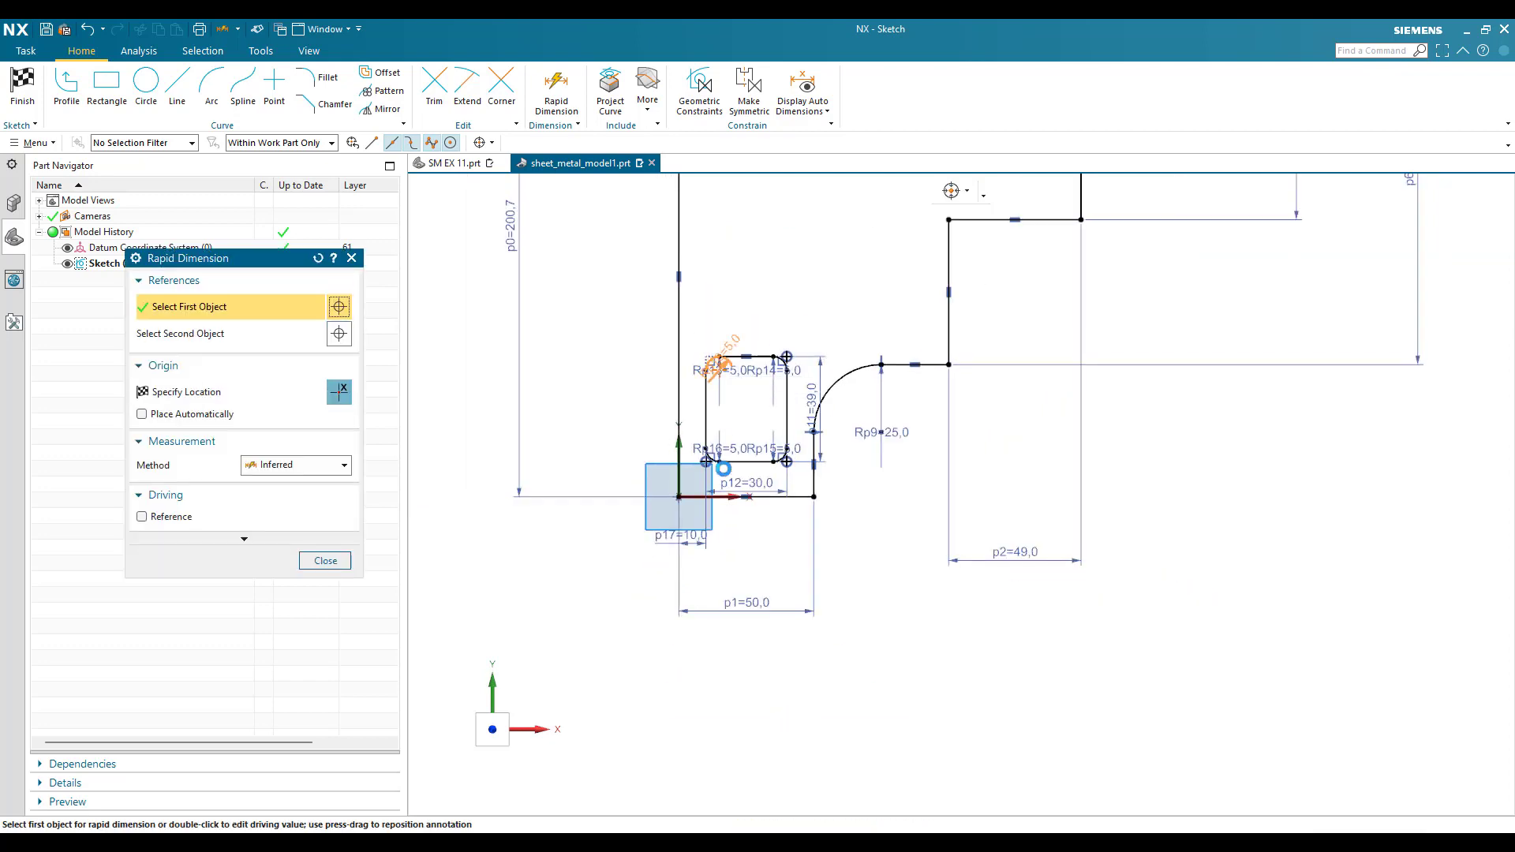
pyautogui.scroll(-3, 719, 442)
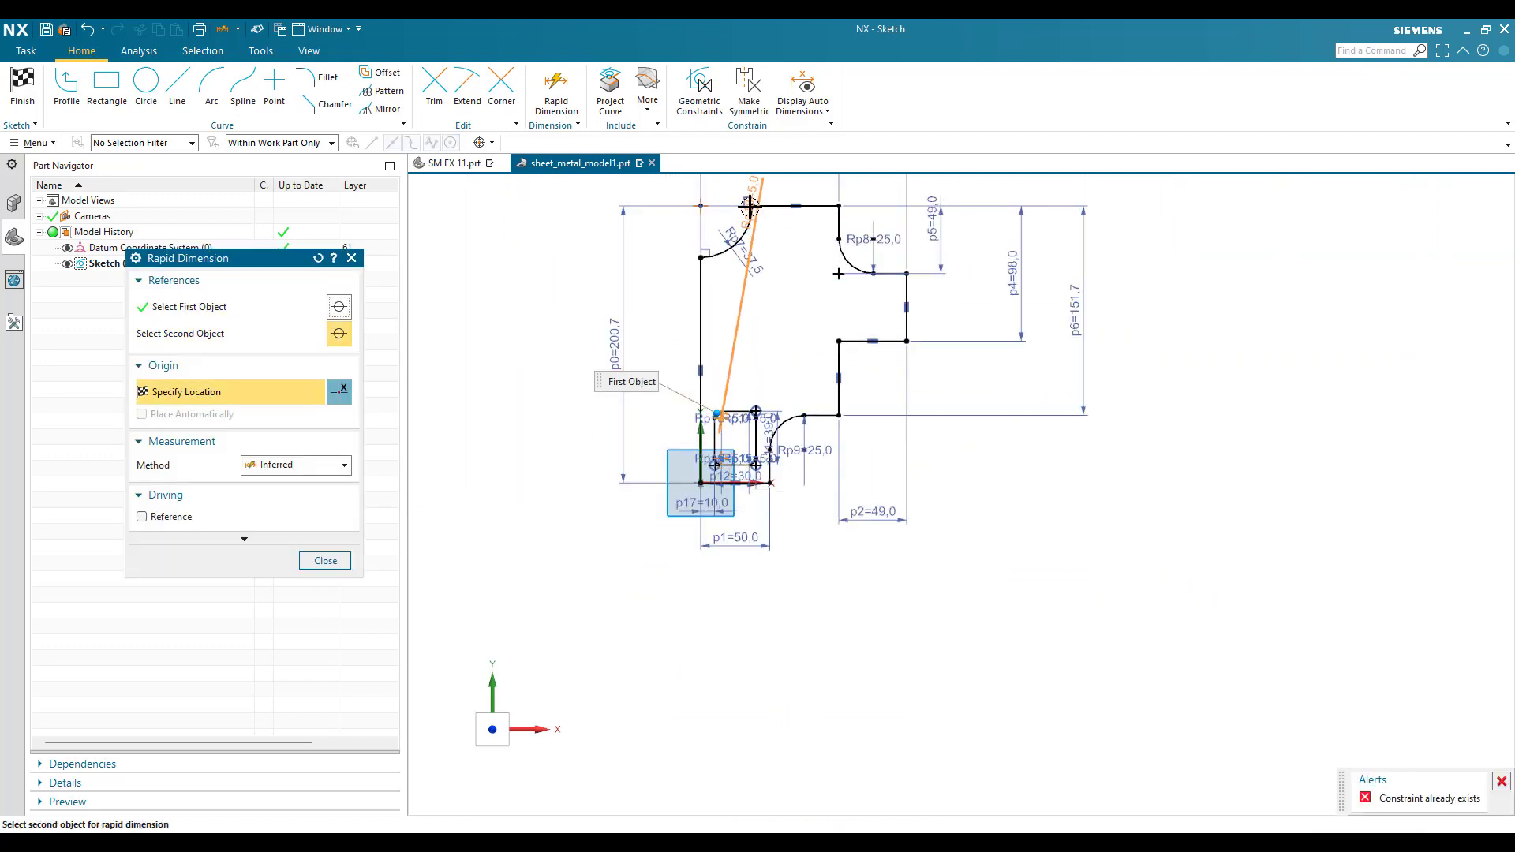
pyautogui.click(749, 207)
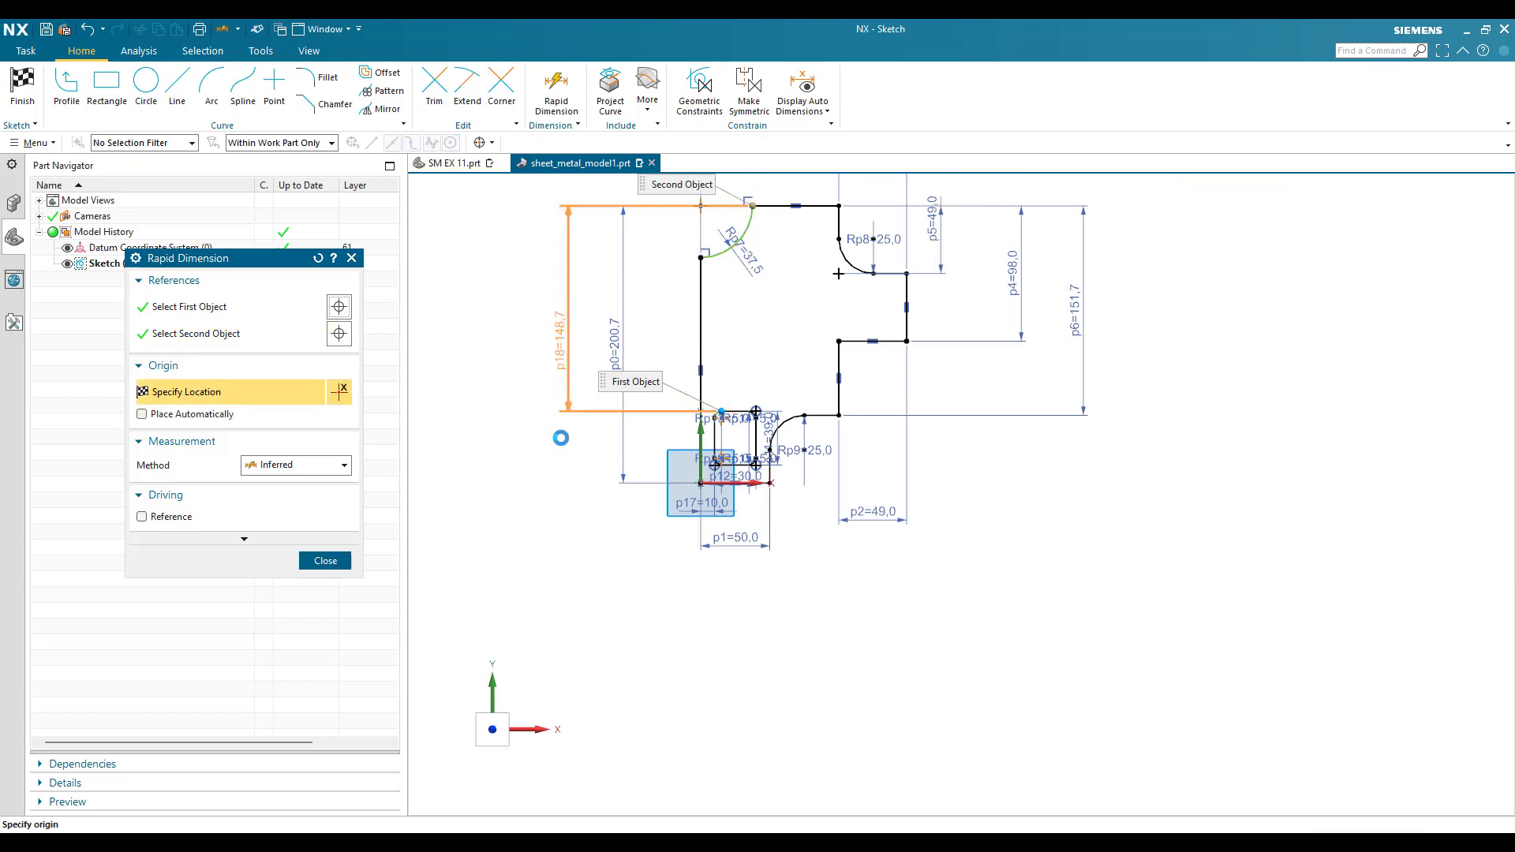
pyautogui.click(566, 466)
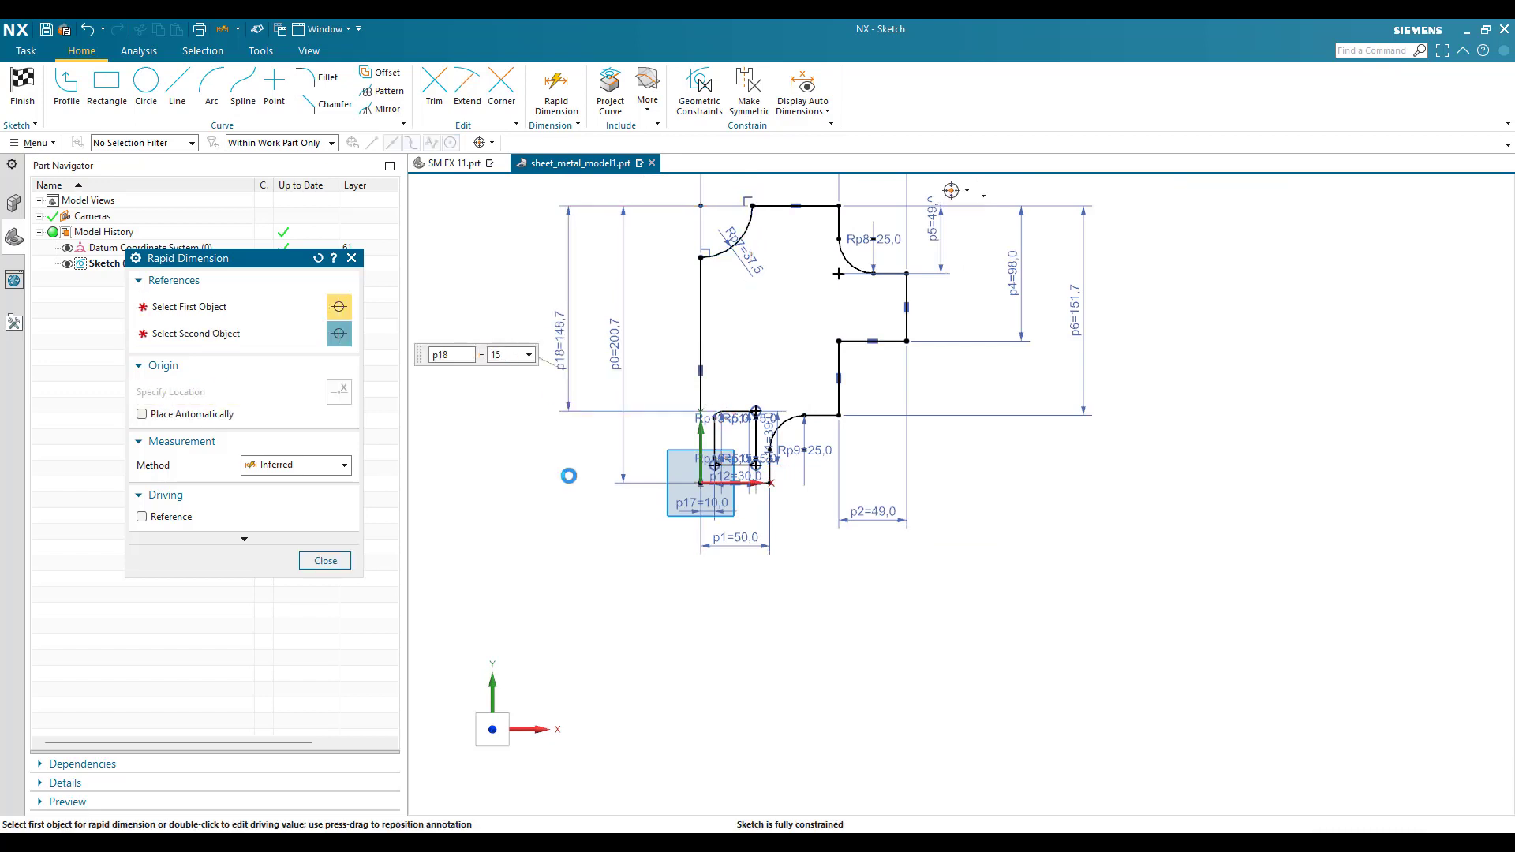
pyautogui.click(325, 561)
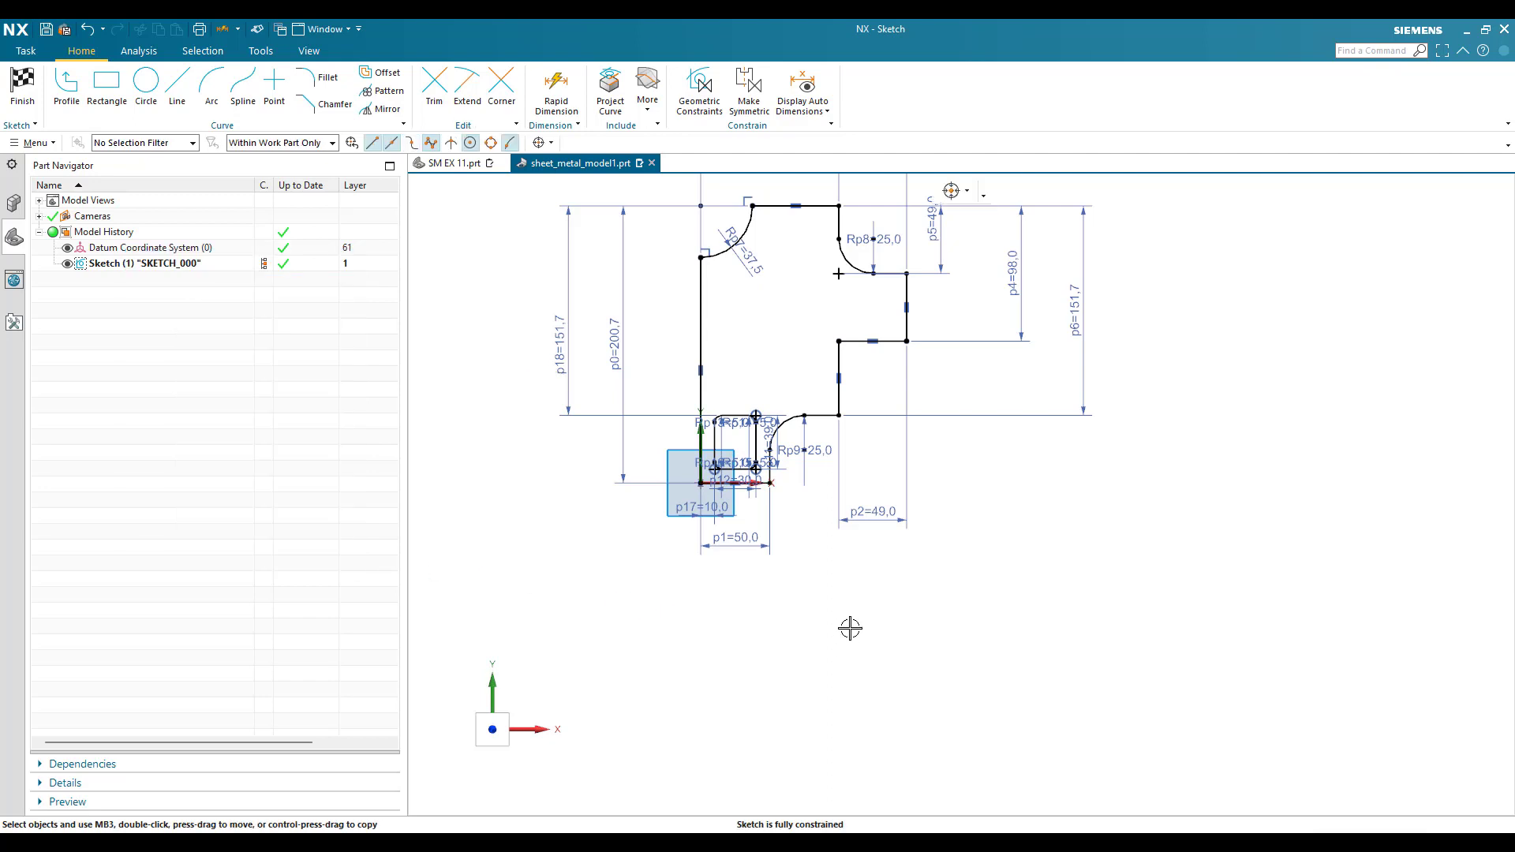
# Finish the flat pattern sketch and select its outline and cutout curves as the section of a base tab
pyautogui.scroll(1, 855, 526)
pyautogui.scroll(-1, 811, 618)
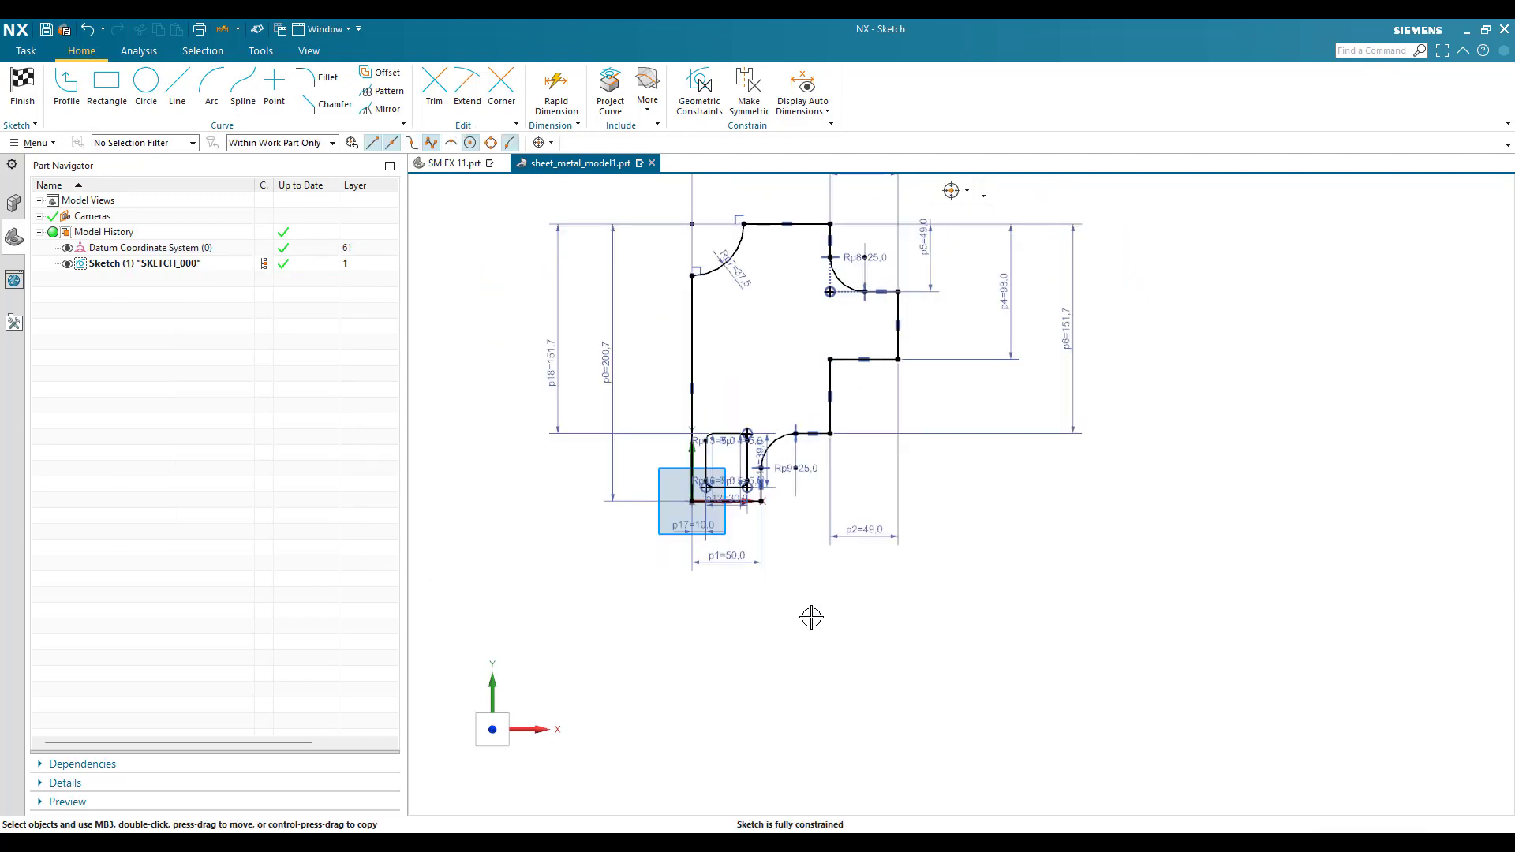
pyautogui.scroll(2, 837, 430)
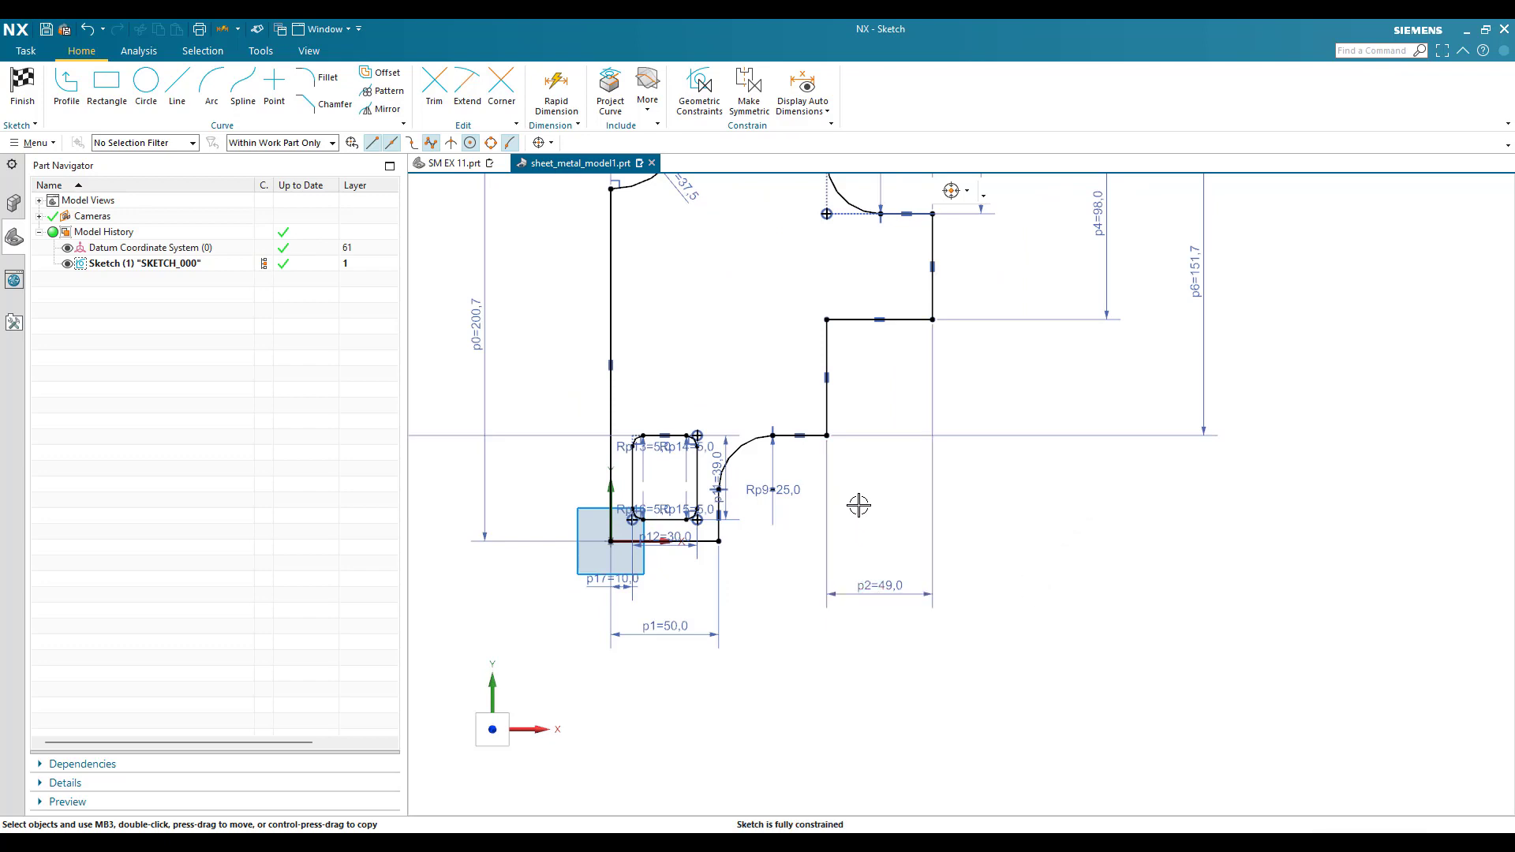
pyautogui.click(22, 83)
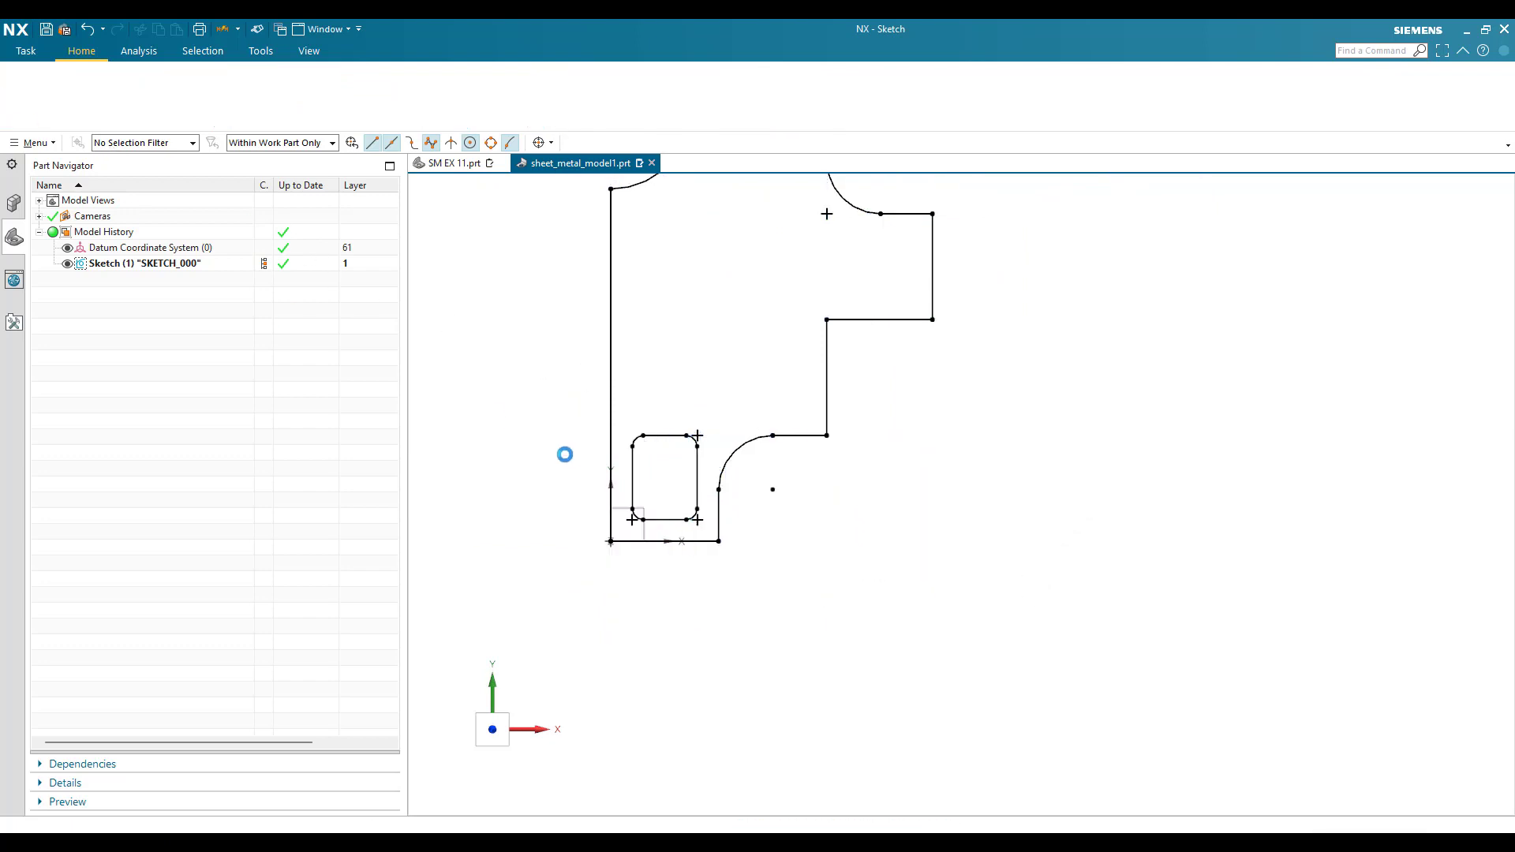
pyautogui.hotkey('ctrl', 'f')
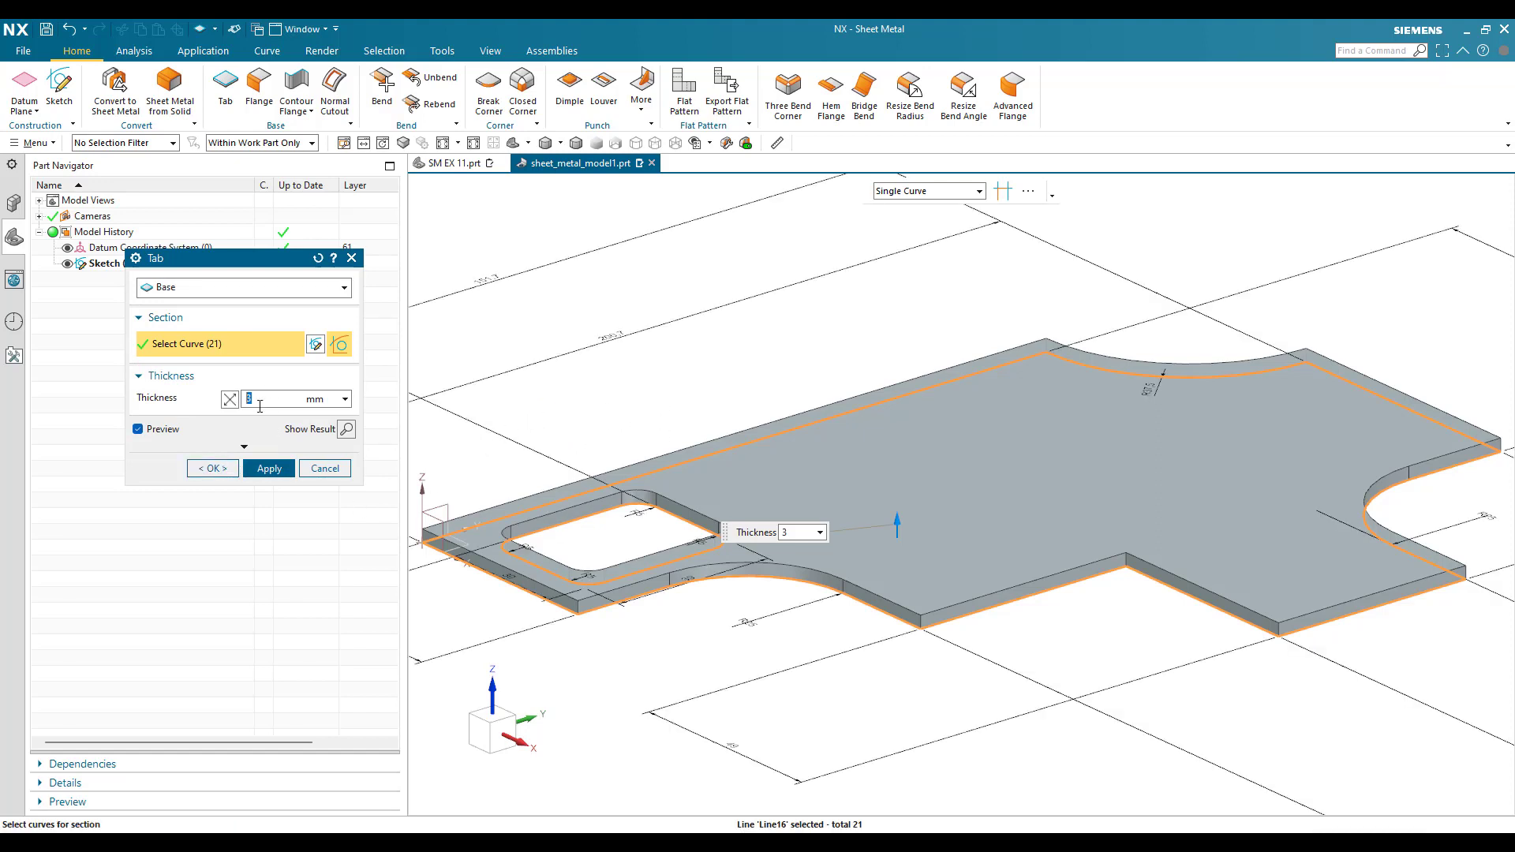
# Look up the sheet thickness in the reference drawing and create the base tab with a thickness of 2 mm
pyautogui.hotkey('alt', 'Tab')
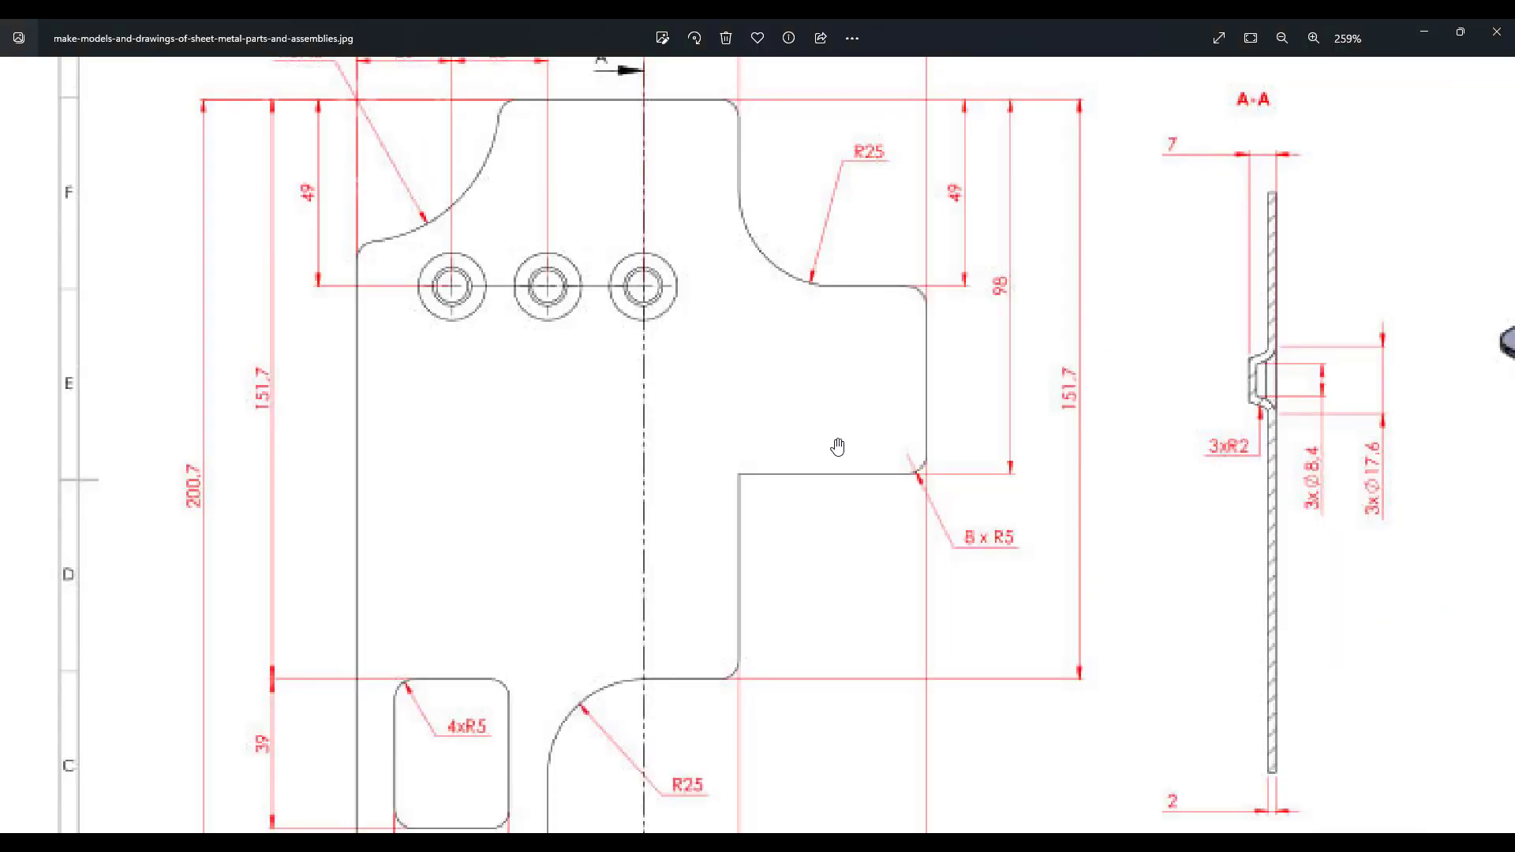
pyautogui.moveTo(1169, 284)
pyautogui.mouseDown()
pyautogui.moveTo(984, 230)
pyautogui.moveTo(922, 124)
pyautogui.mouseUp()
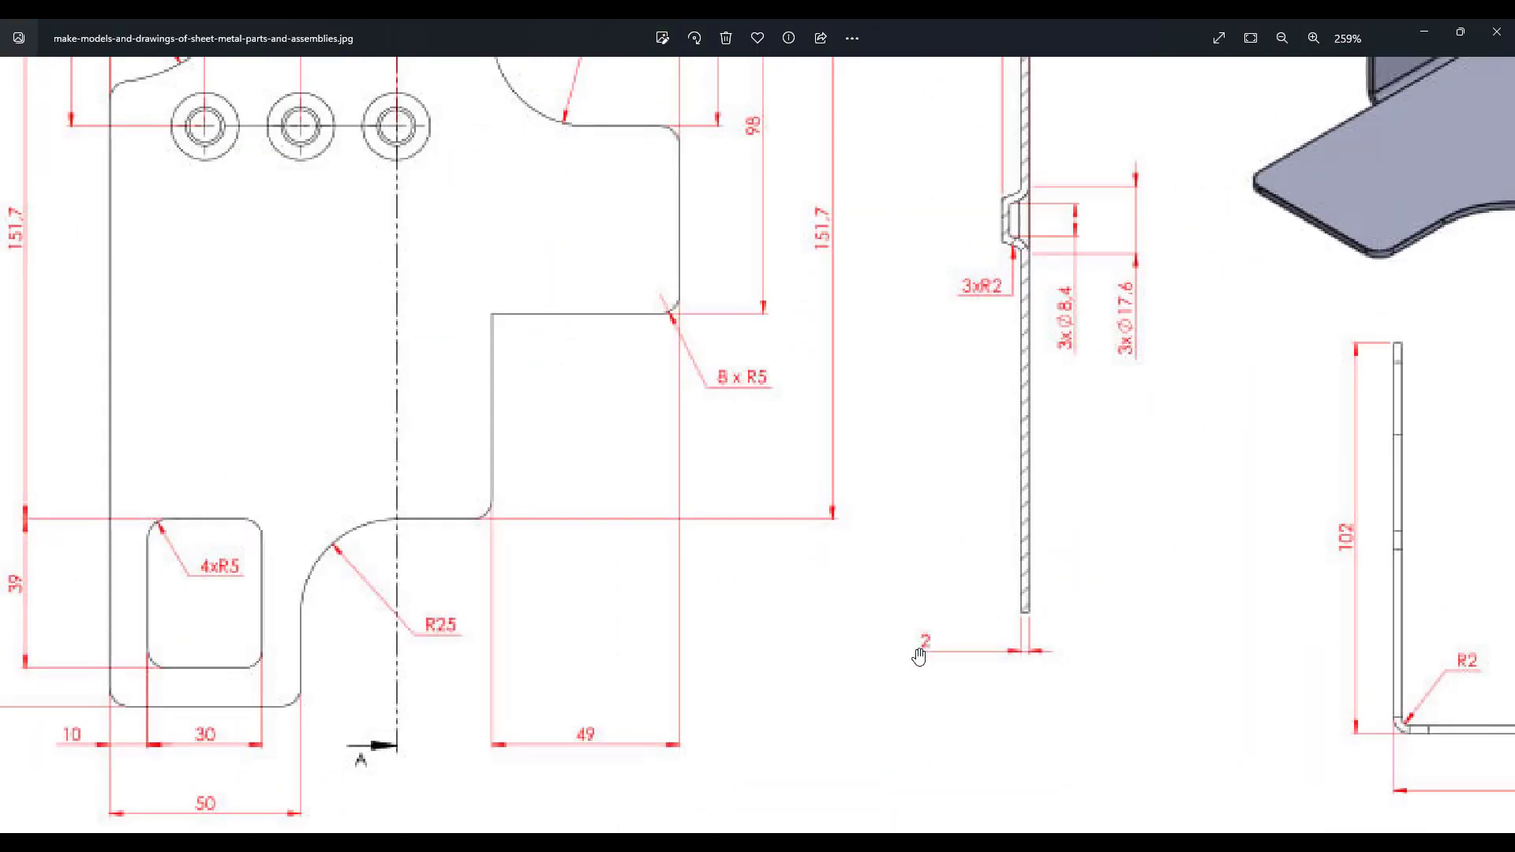
pyautogui.hotkey('alt', 'Tab')
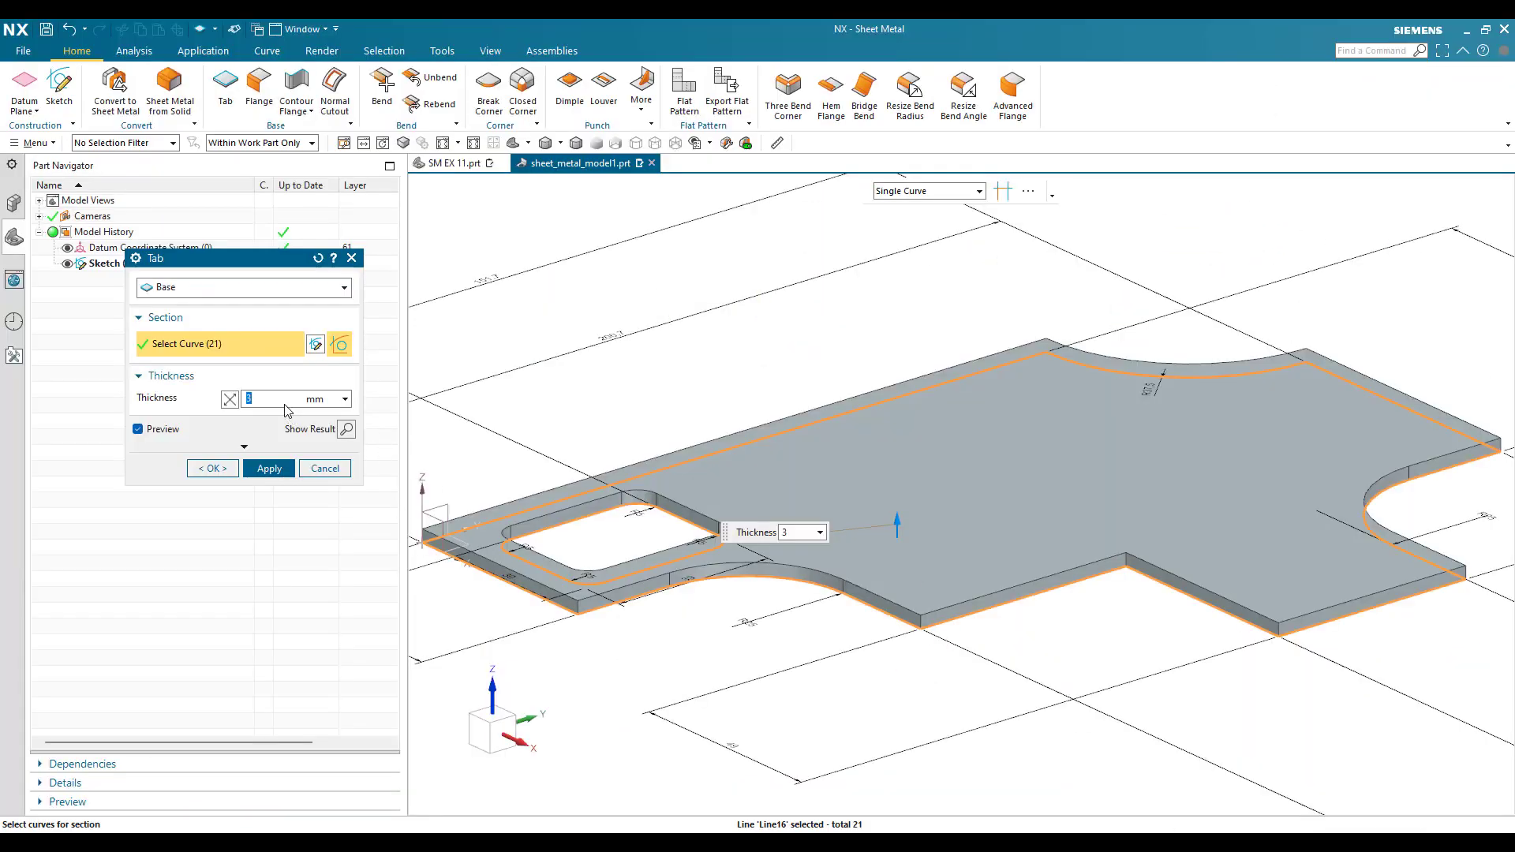
pyautogui.click(213, 468)
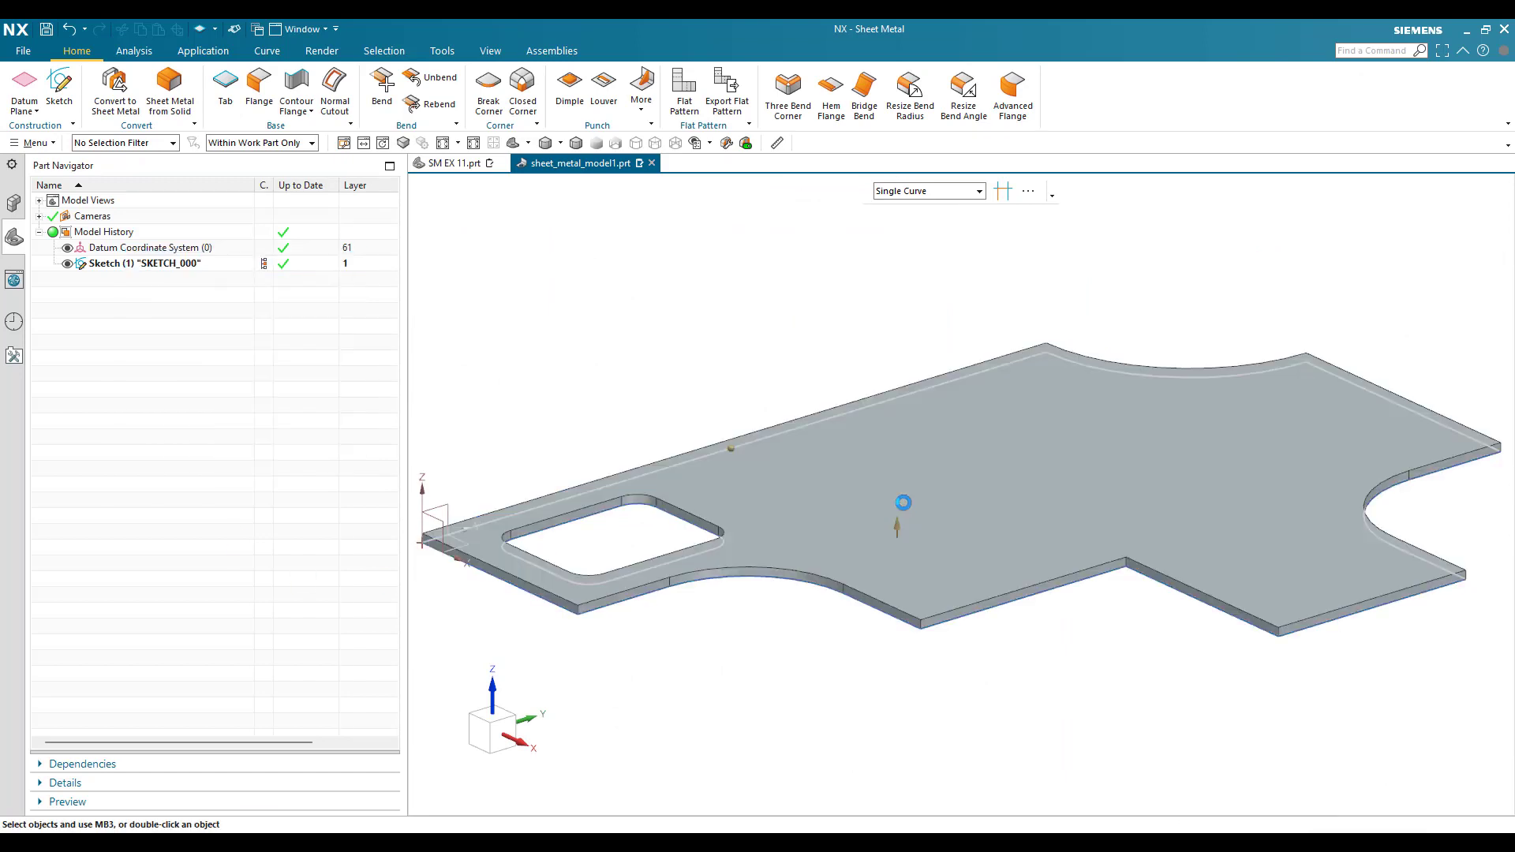
# Examine the side view and isometric view in the reference drawing for the bend's position on the flat plate
pyautogui.moveTo(886, 524); pyautogui.dragTo(815, 569, button='middle')
pyautogui.hotkey('alt', 'Tab')
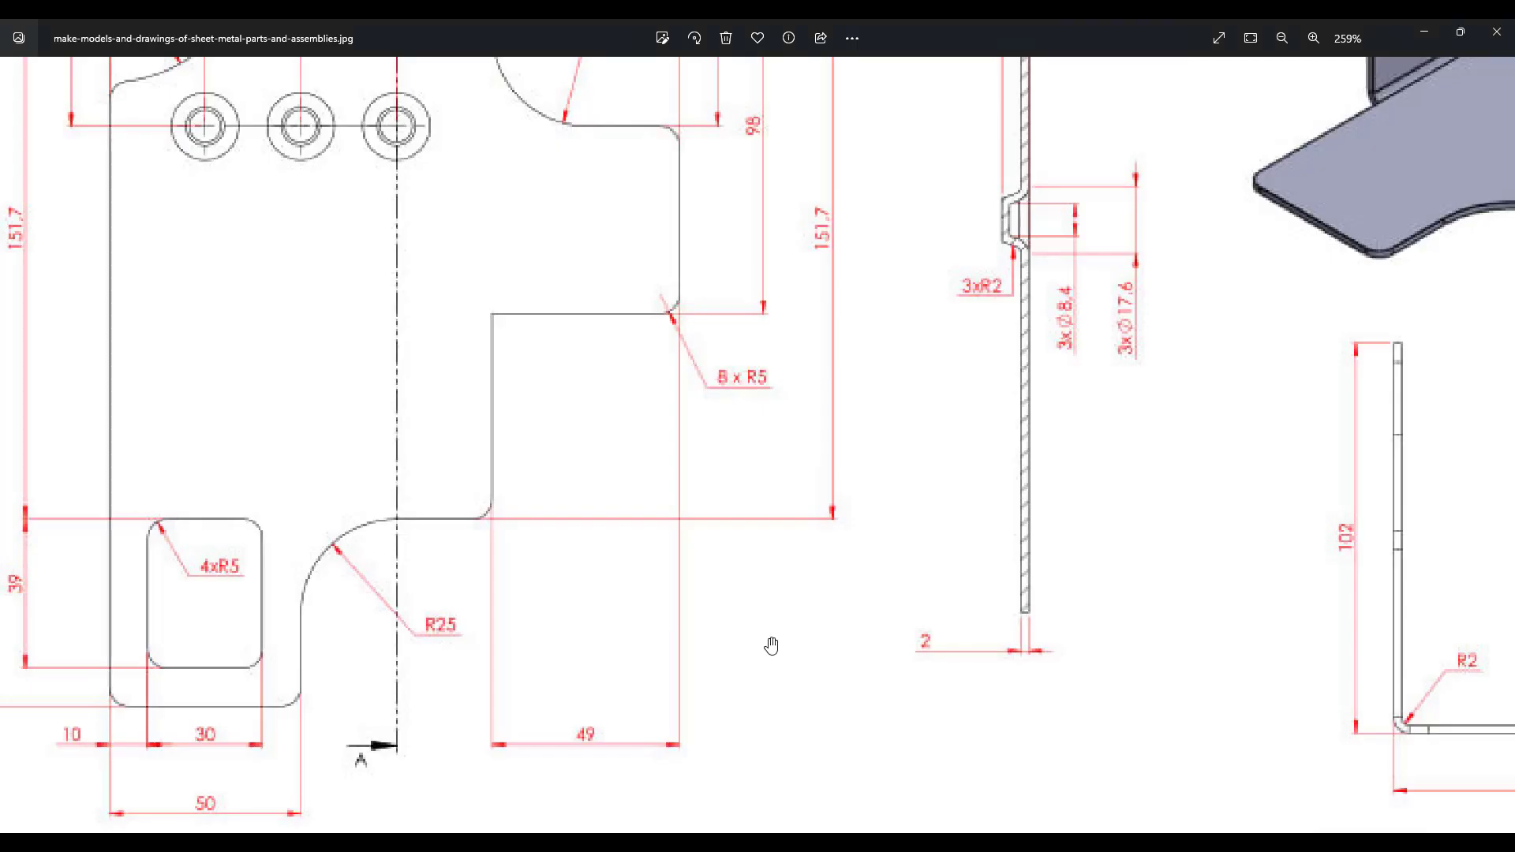
pyautogui.scroll(-5, 608, 550)
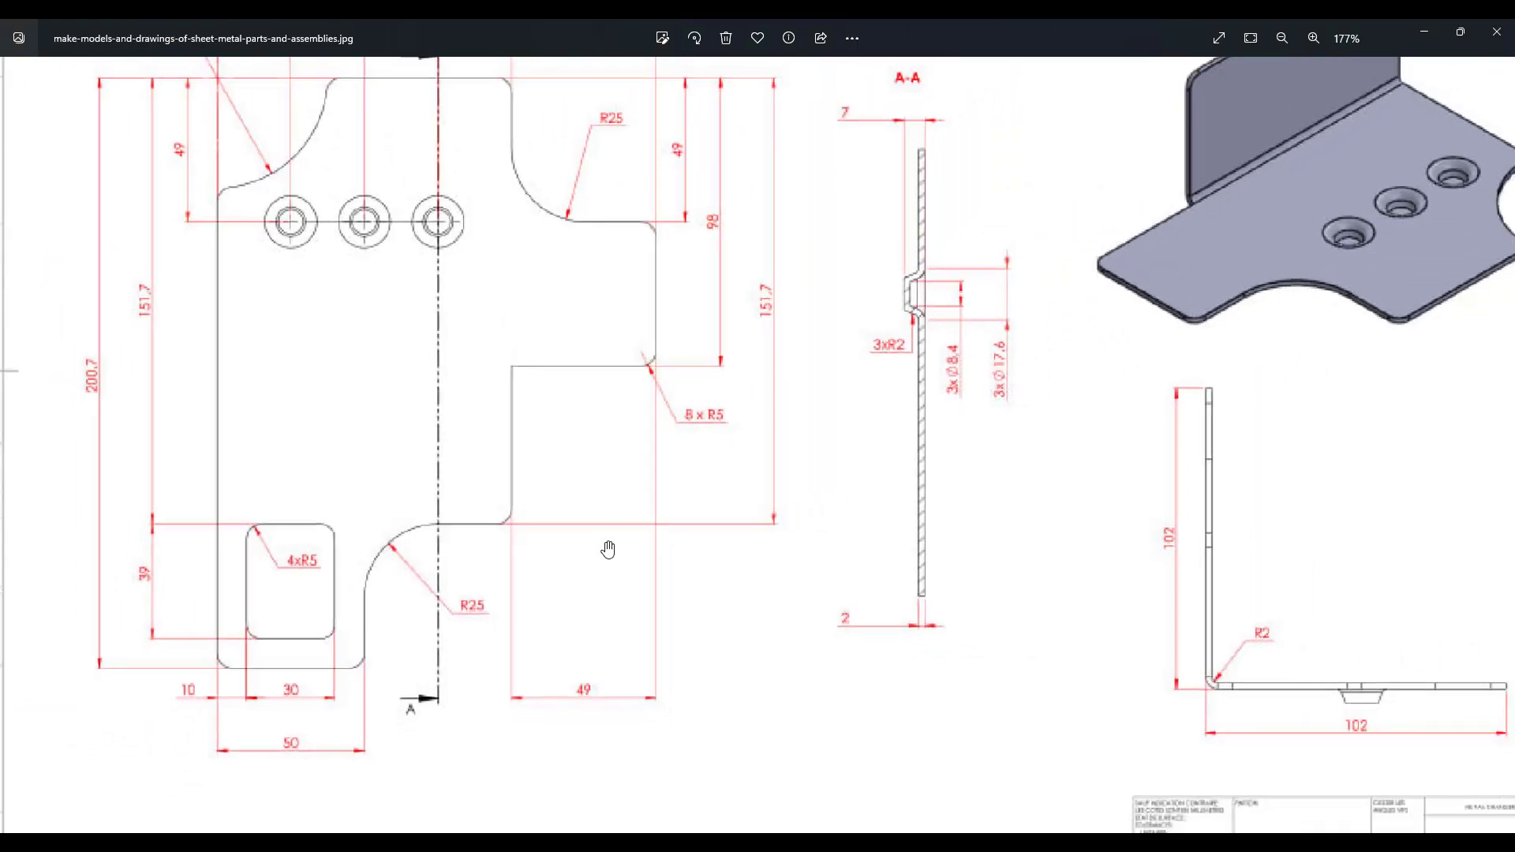
pyautogui.moveTo(766, 521); pyautogui.dragTo(765, 507)
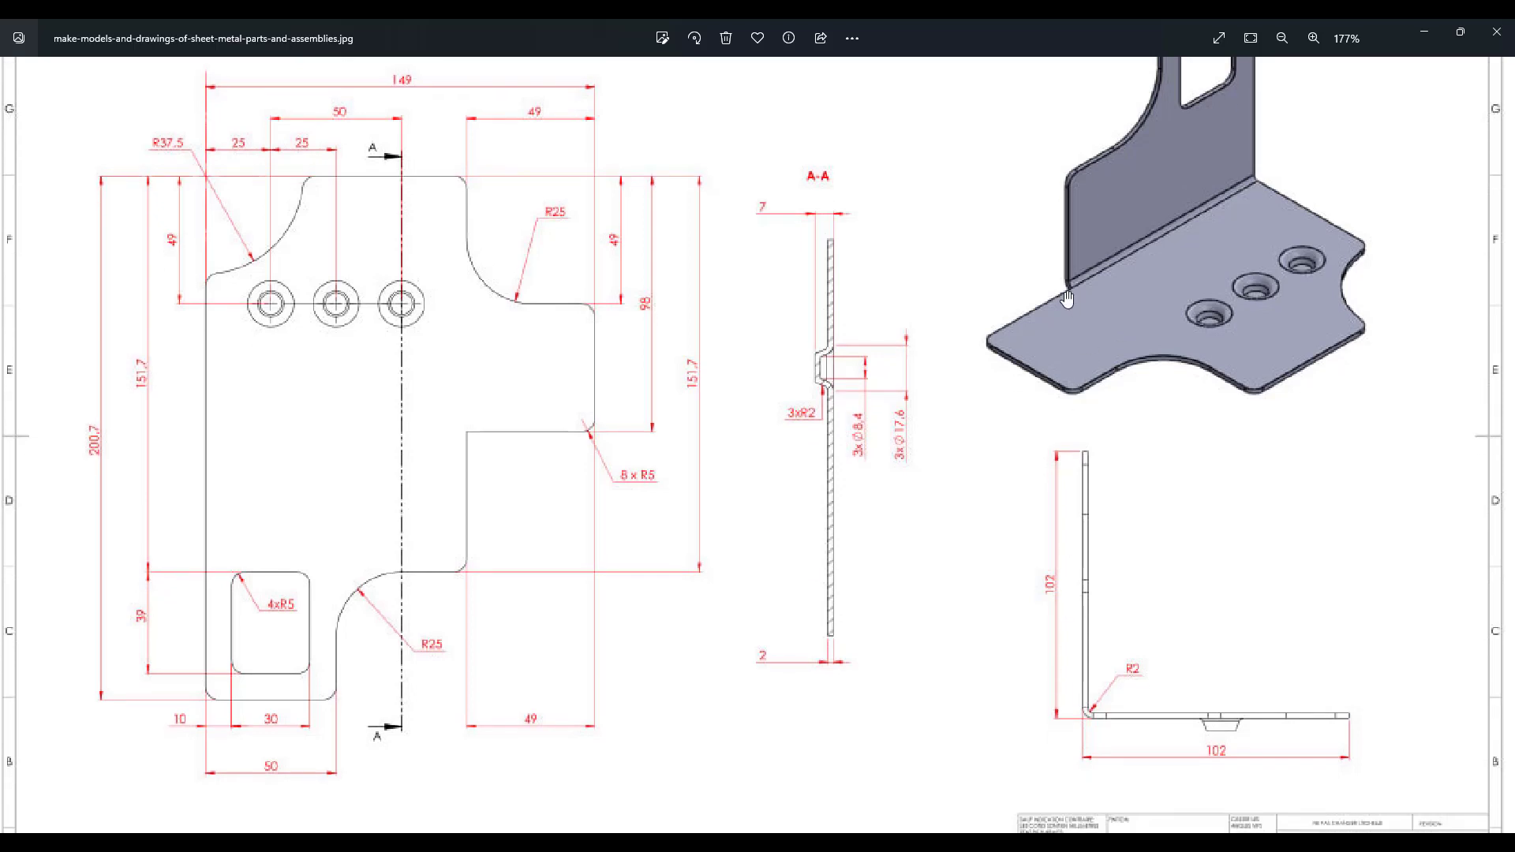
pyautogui.moveTo(1126, 318)
pyautogui.mouseDown()
pyautogui.moveTo(1125, 380)
pyautogui.moveTo(1108, 289)
pyautogui.mouseUp()
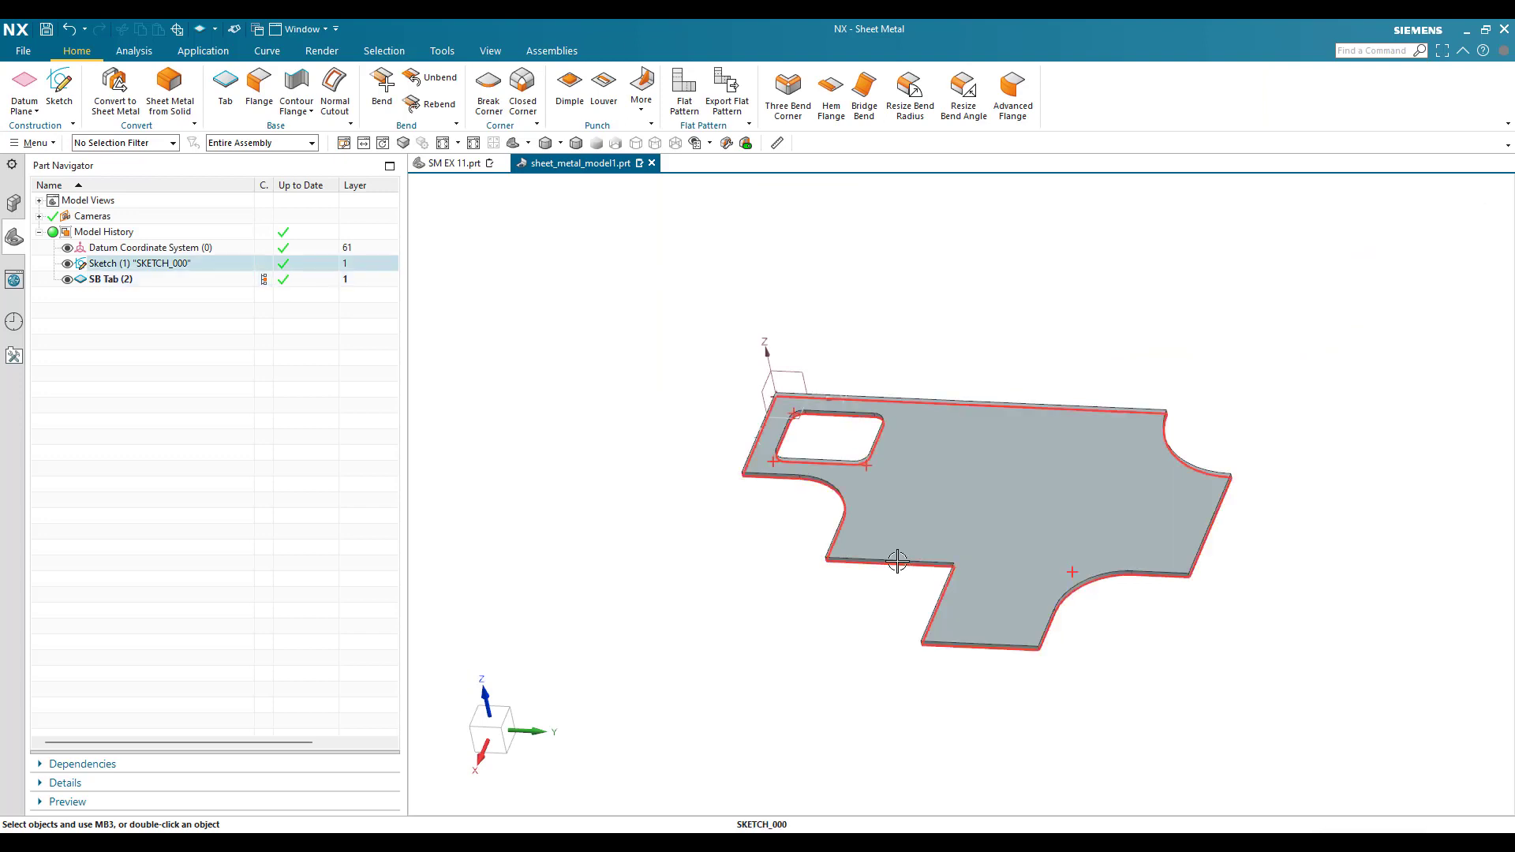
pyautogui.moveTo(897, 558); pyautogui.dragTo(930, 571, button='middle')
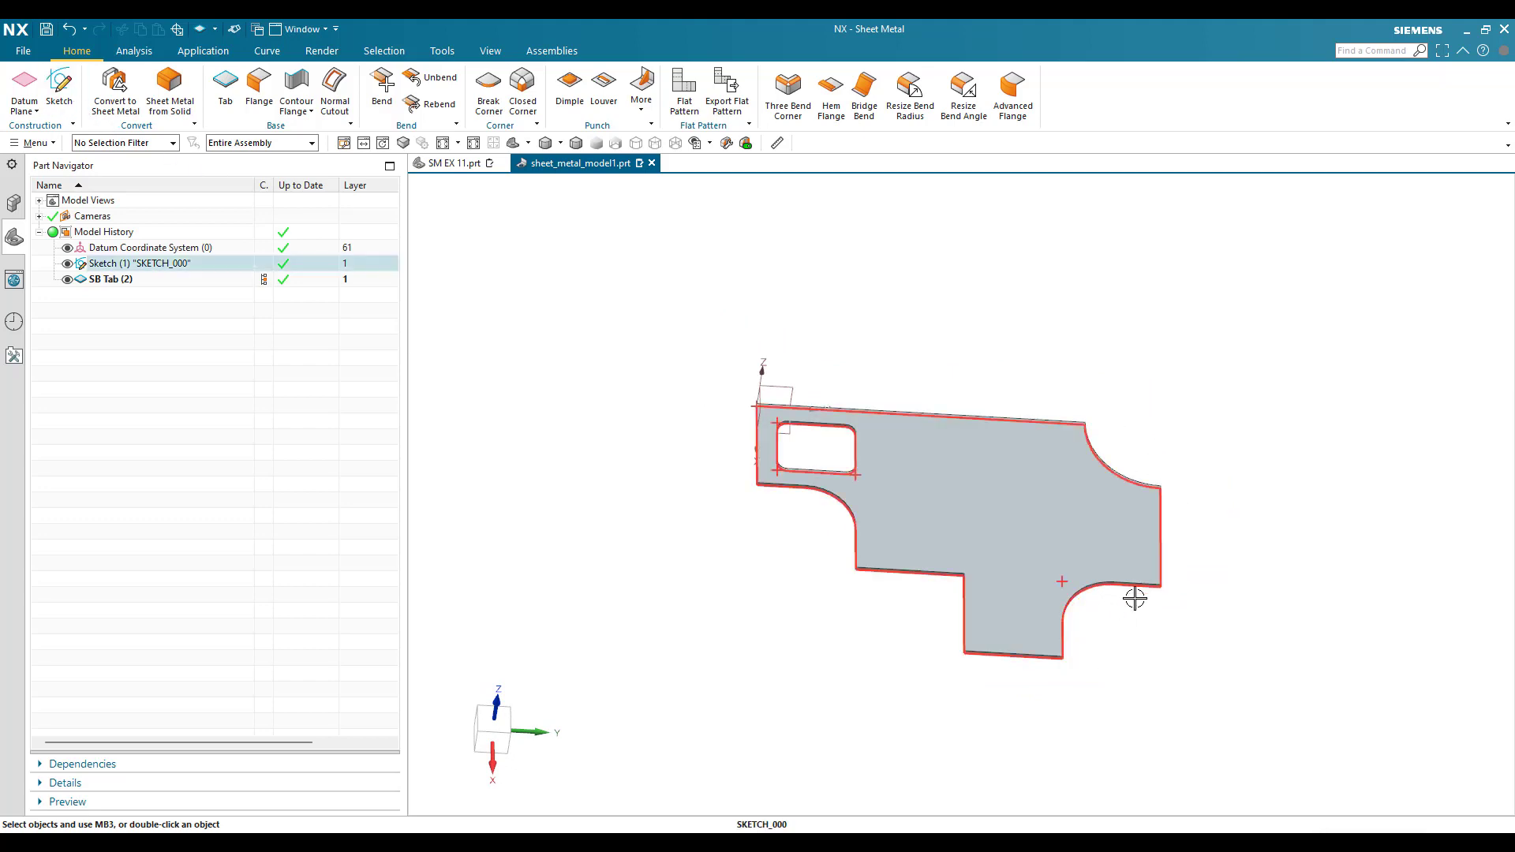
pyautogui.moveTo(1076, 575); pyautogui.dragTo(1050, 591, button='middle')
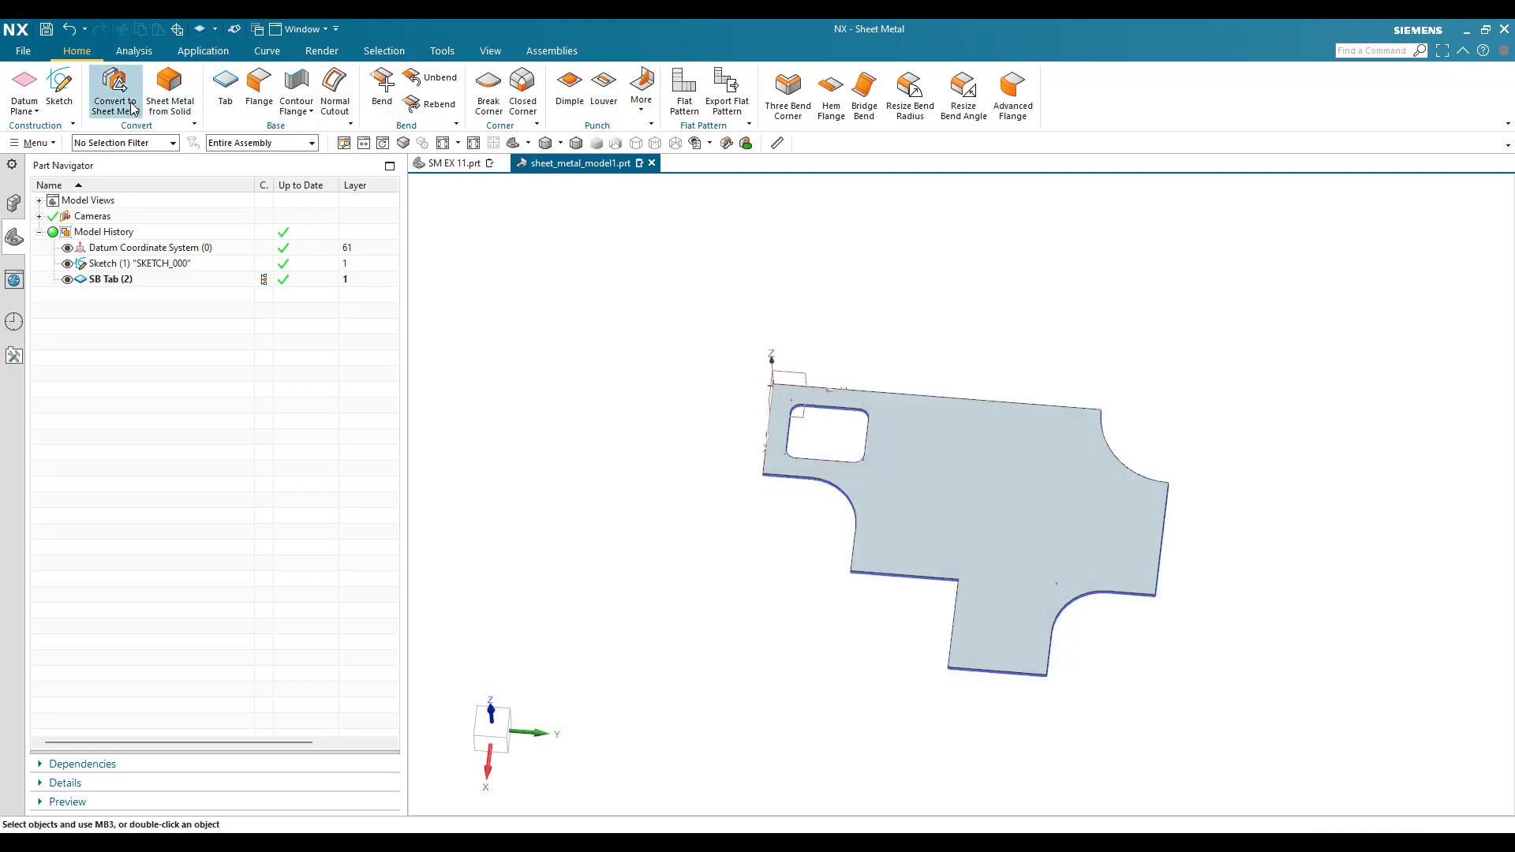
# Start a sketch on the tab's upper face and draw a vertical bend line across the plate's full width
pyautogui.click(59, 89)
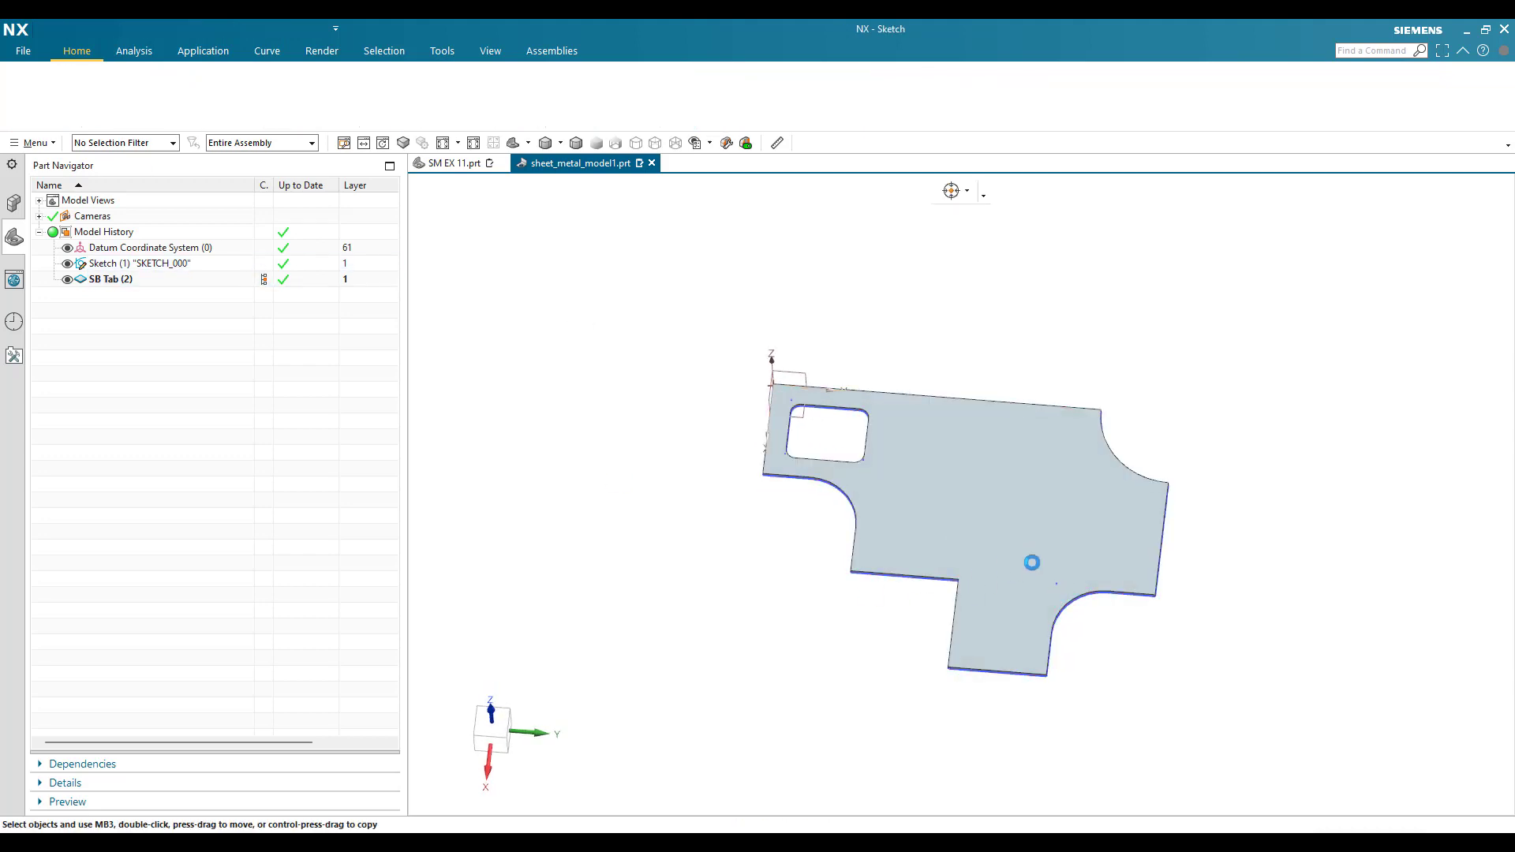
pyautogui.click(1033, 564)
pyautogui.middleClick(1031, 576)
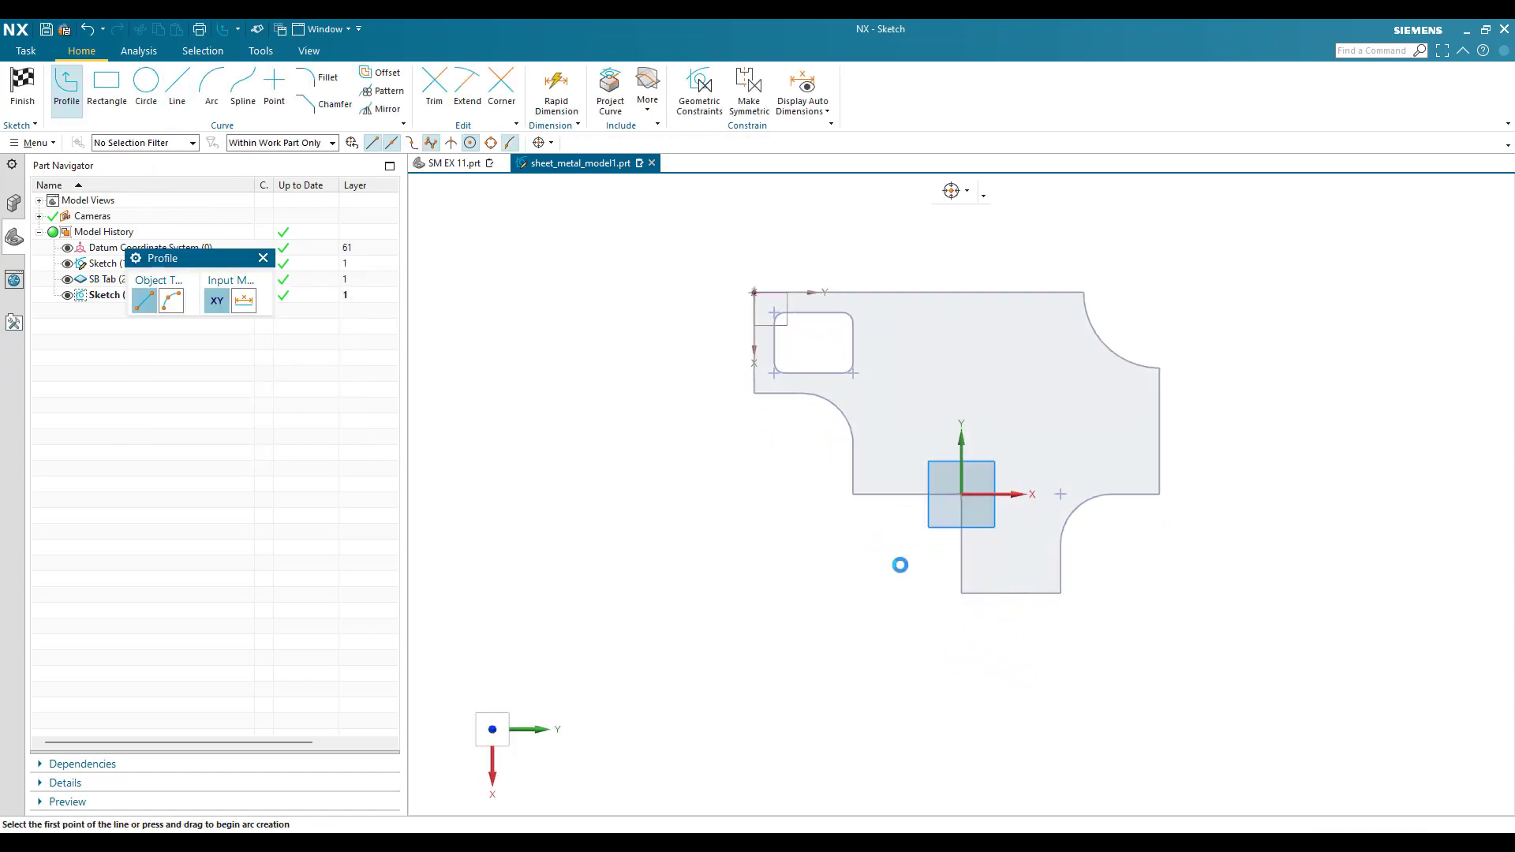
pyautogui.press('l')
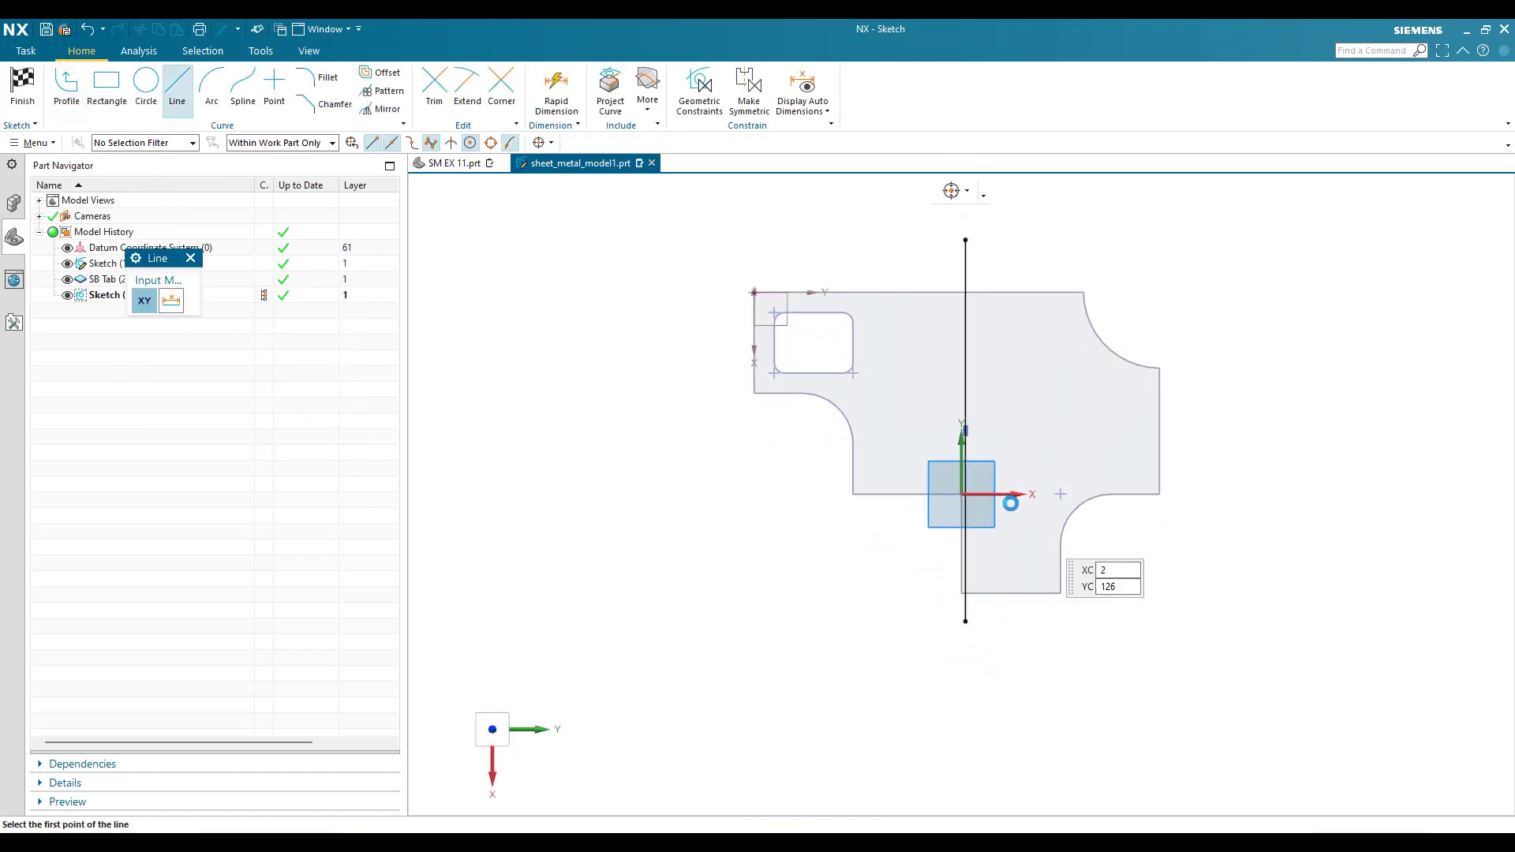
pyautogui.press('Escape')
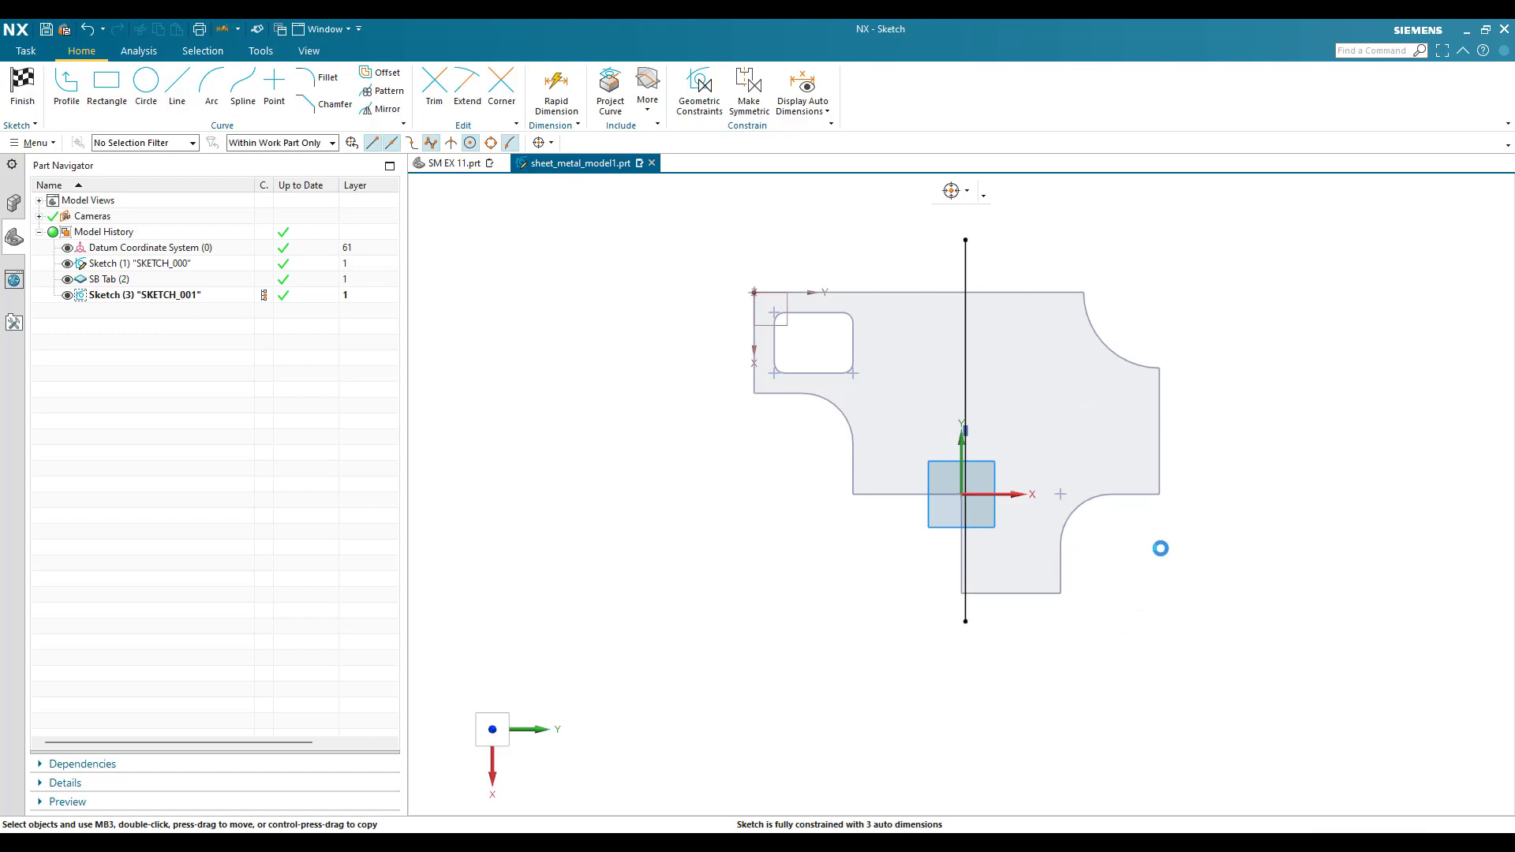
# Dimension the bend line 102 mm from the plate's right edge and finish the sketch
pyautogui.press('d')
pyautogui.click(1160, 498)
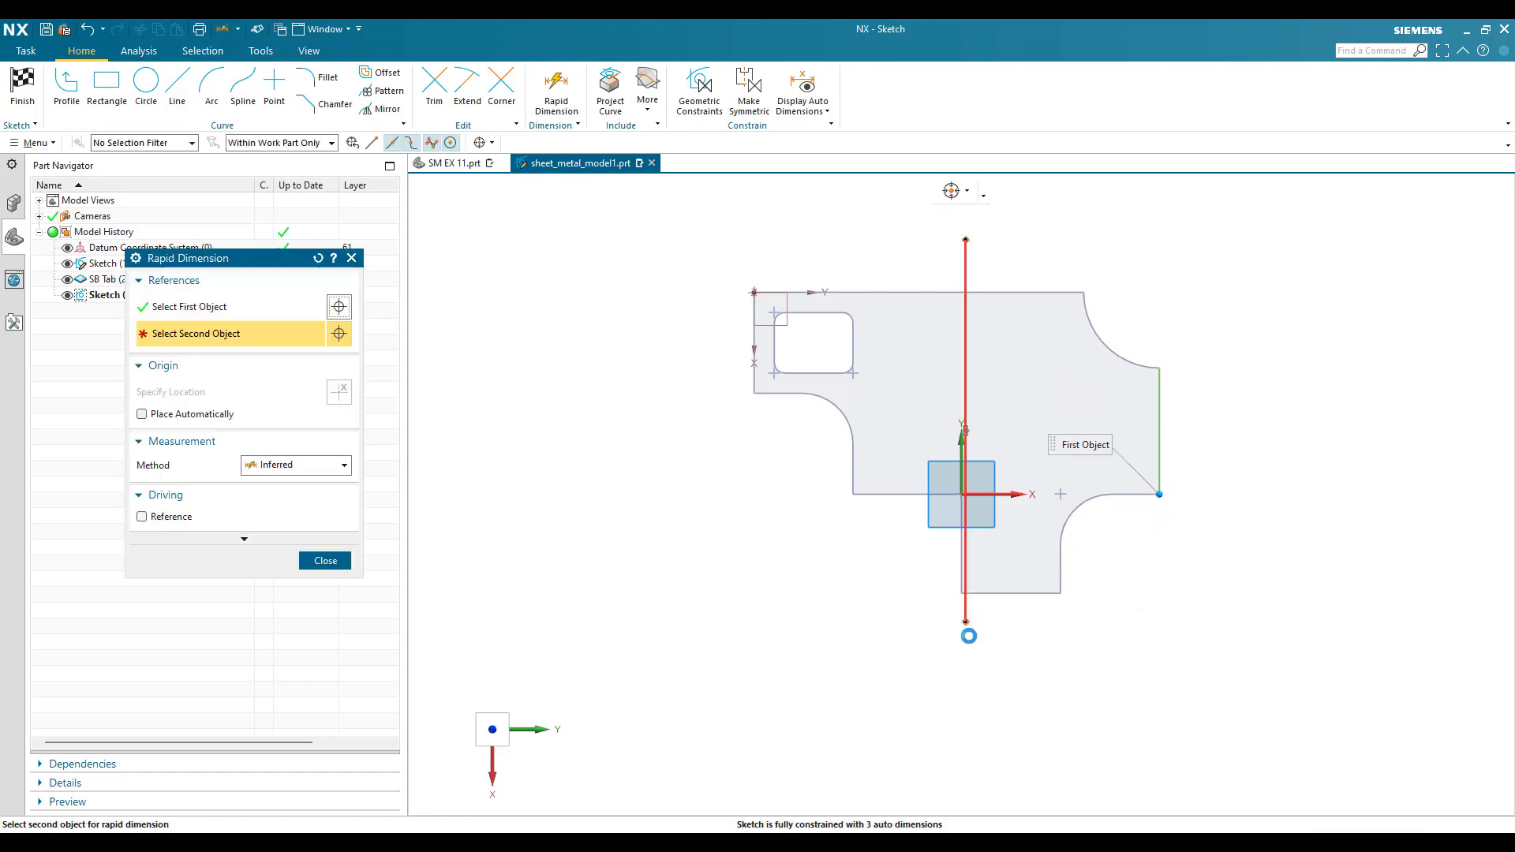
pyautogui.click(965, 616)
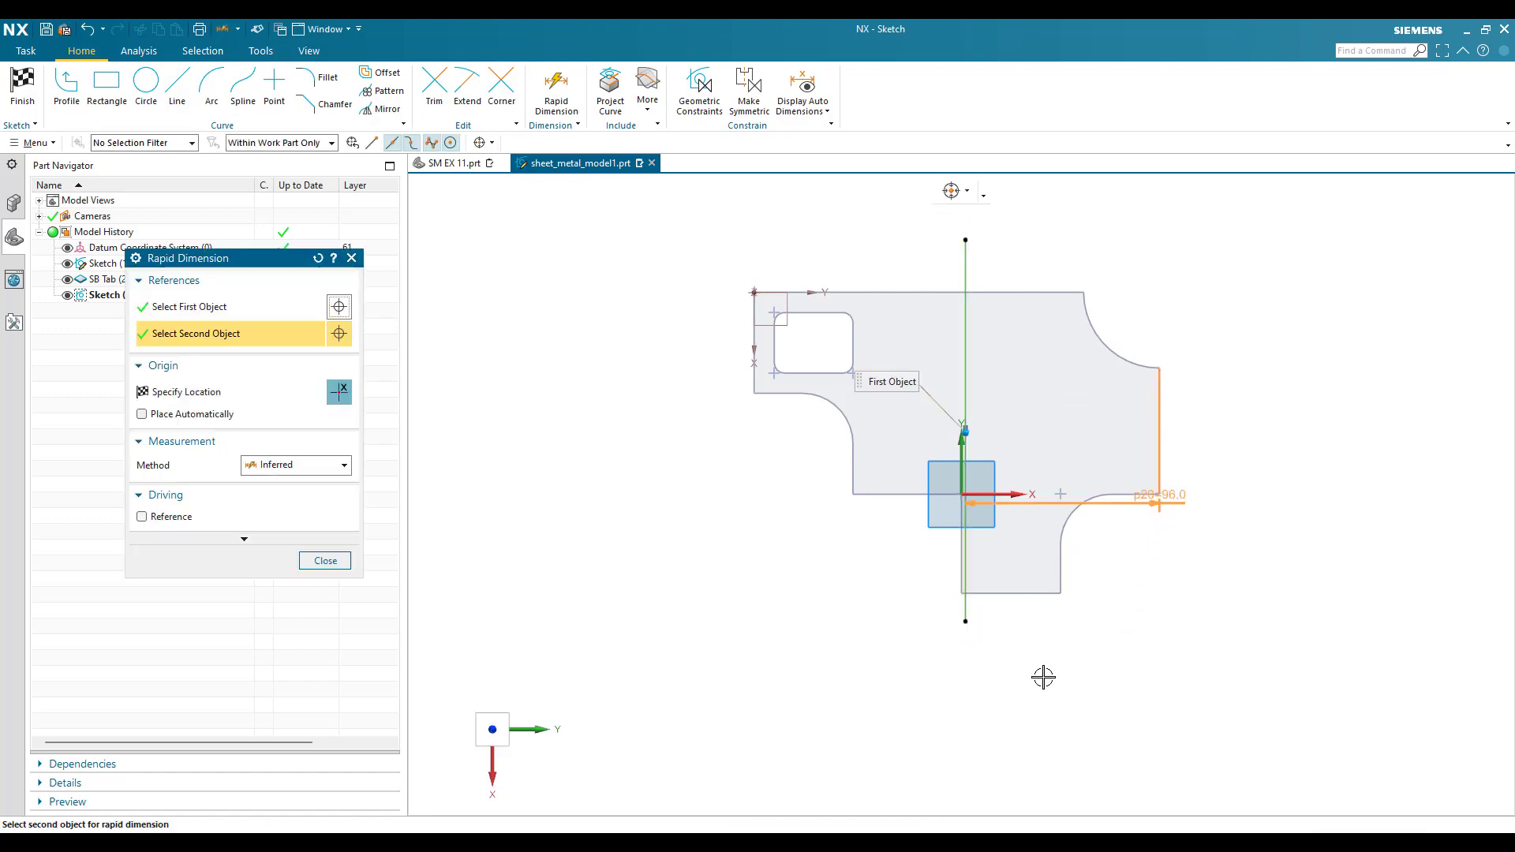
pyautogui.click(1061, 738)
pyautogui.write('102')
pyautogui.press('Return')
pyautogui.press('Escape')
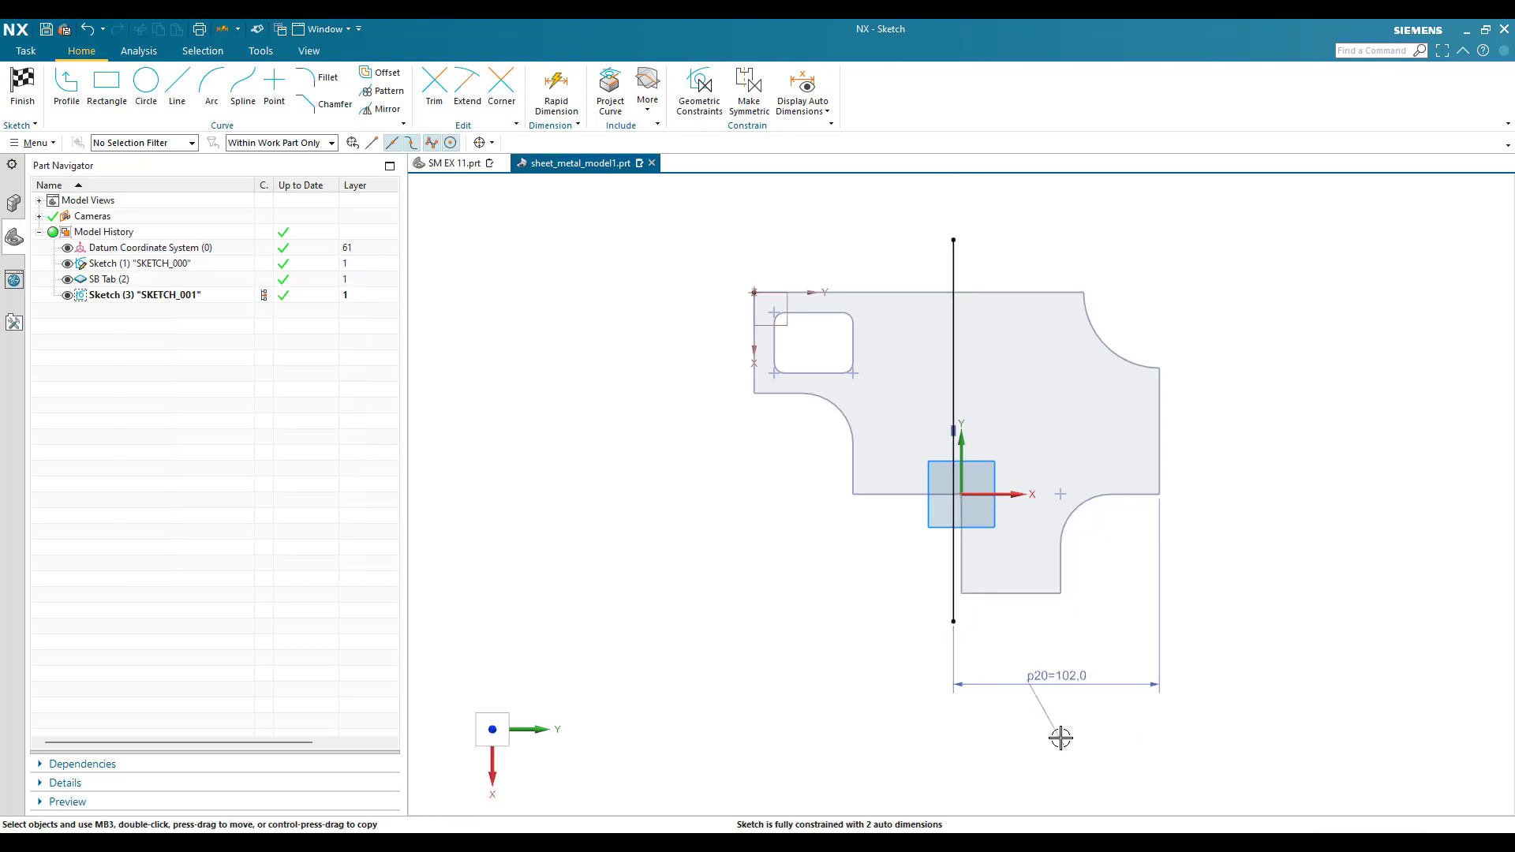
pyautogui.click(24, 87)
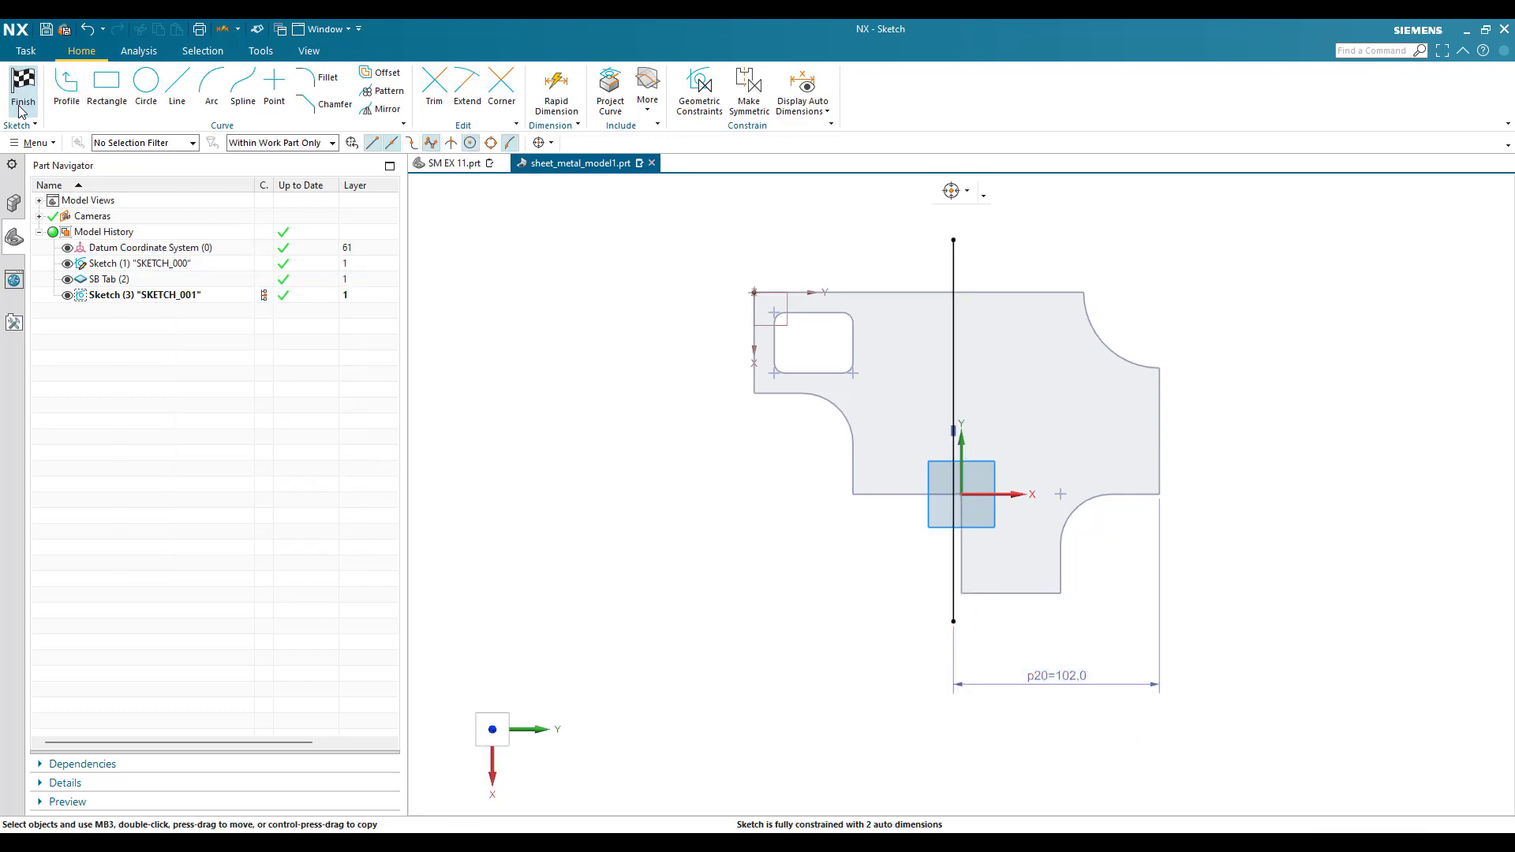
# Set up a 90° bend along the sketched line, reversing the side so that the portion with the cutout folds up
pyautogui.moveTo(783, 576)
pyautogui.mouseDown(button='middle')
pyautogui.moveTo(761, 581)
pyautogui.moveTo(777, 569)
pyautogui.mouseUp(button='middle')
pyautogui.press('Escape')
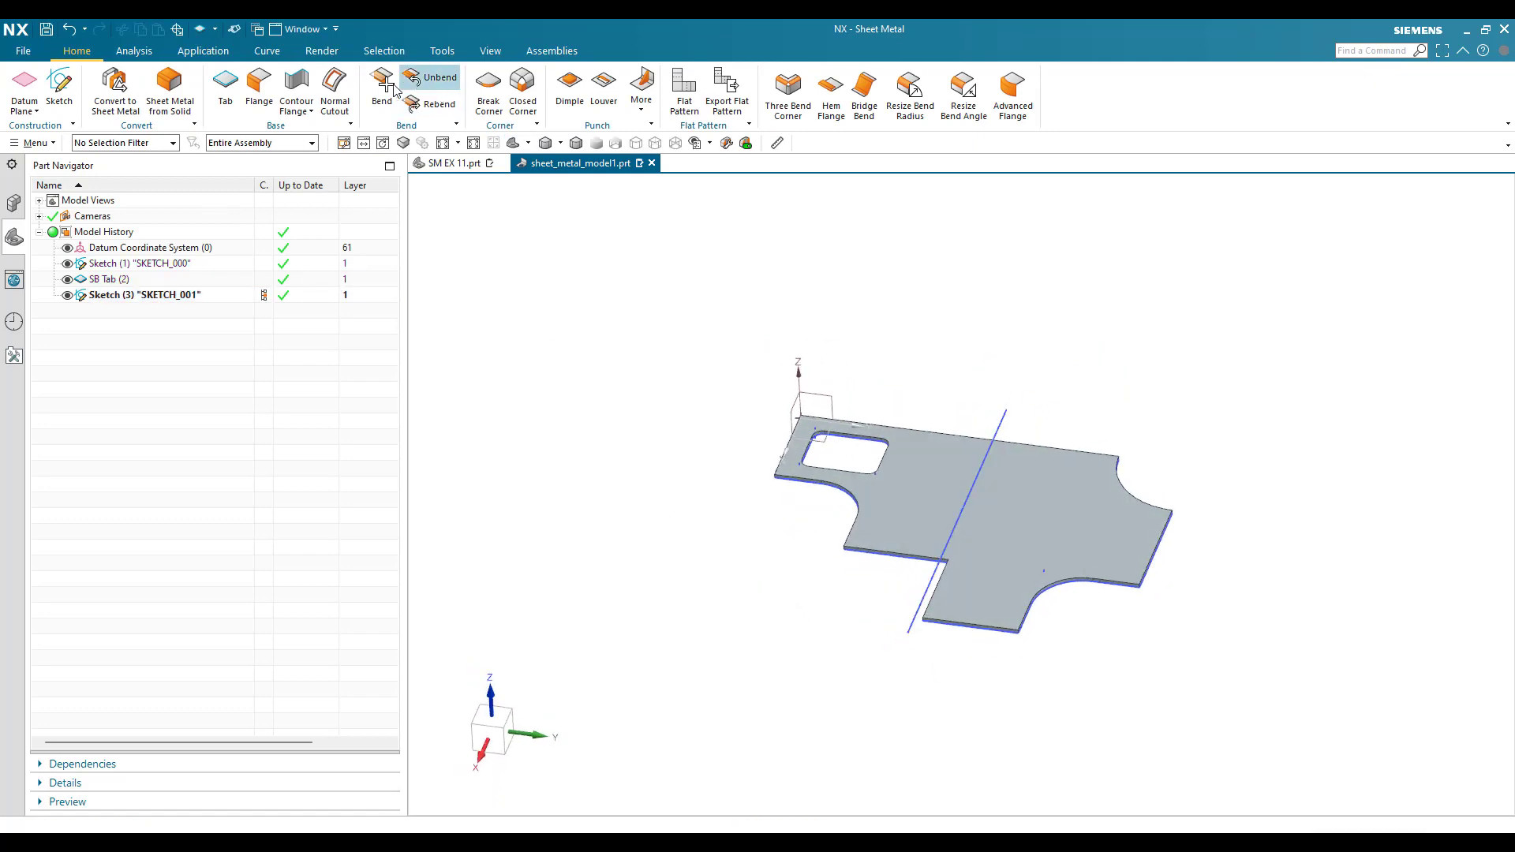
pyautogui.click(382, 87)
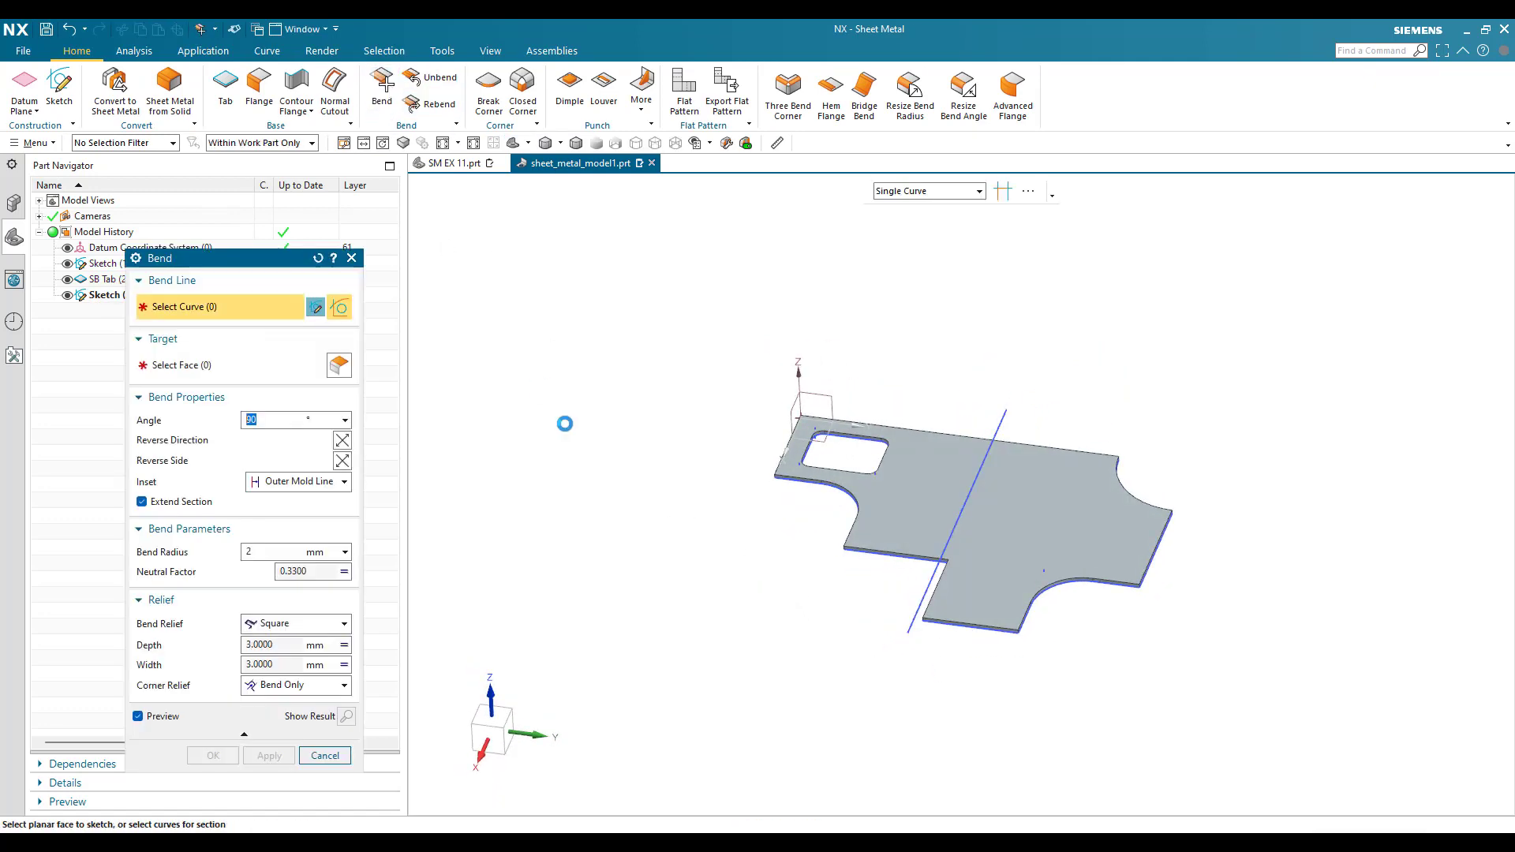
pyautogui.click(928, 591)
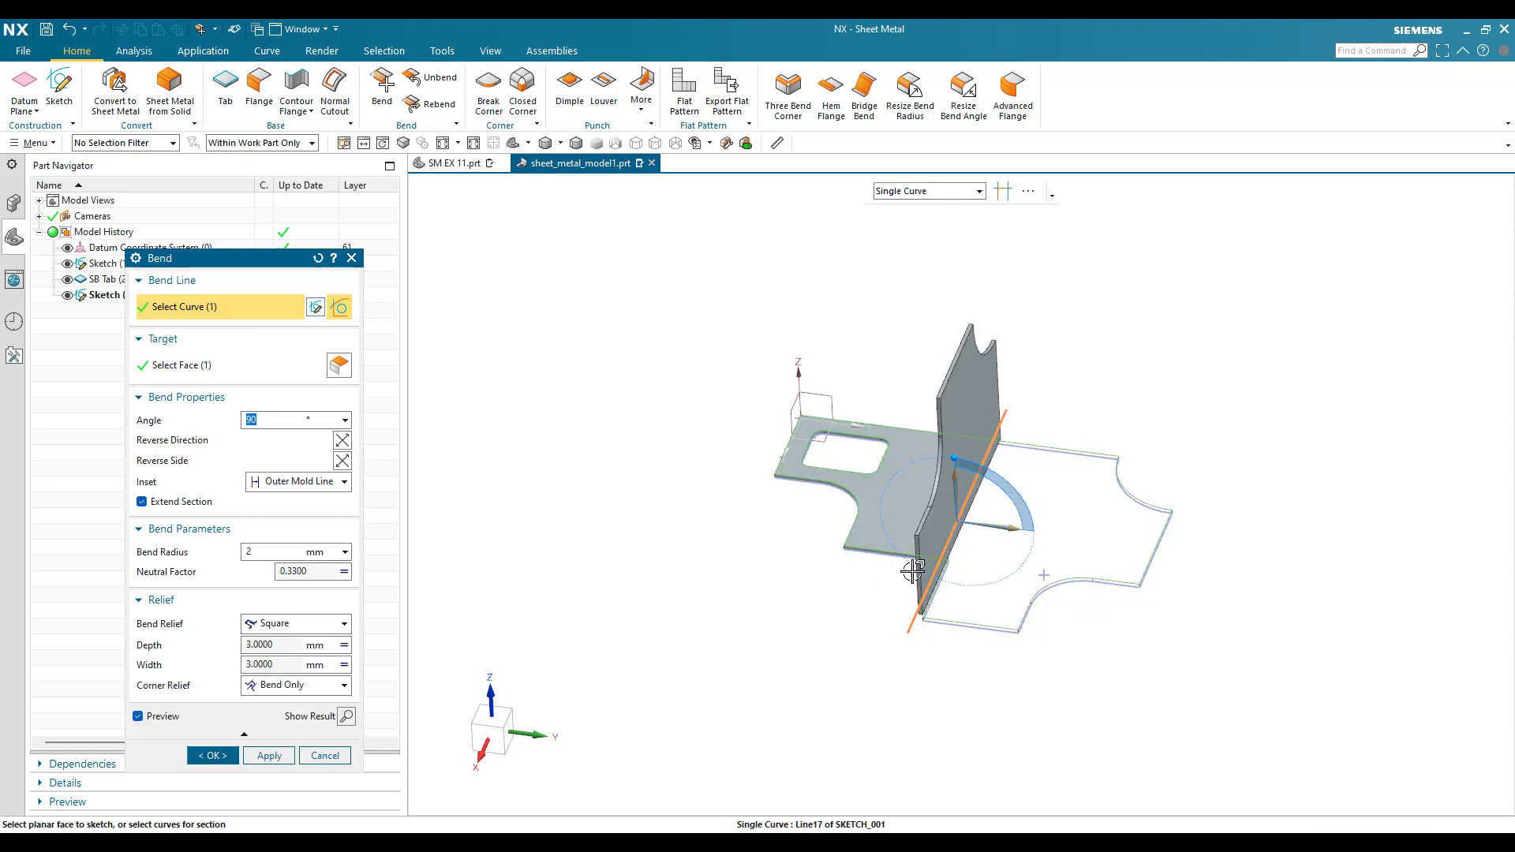
pyautogui.scroll(1, 920, 508)
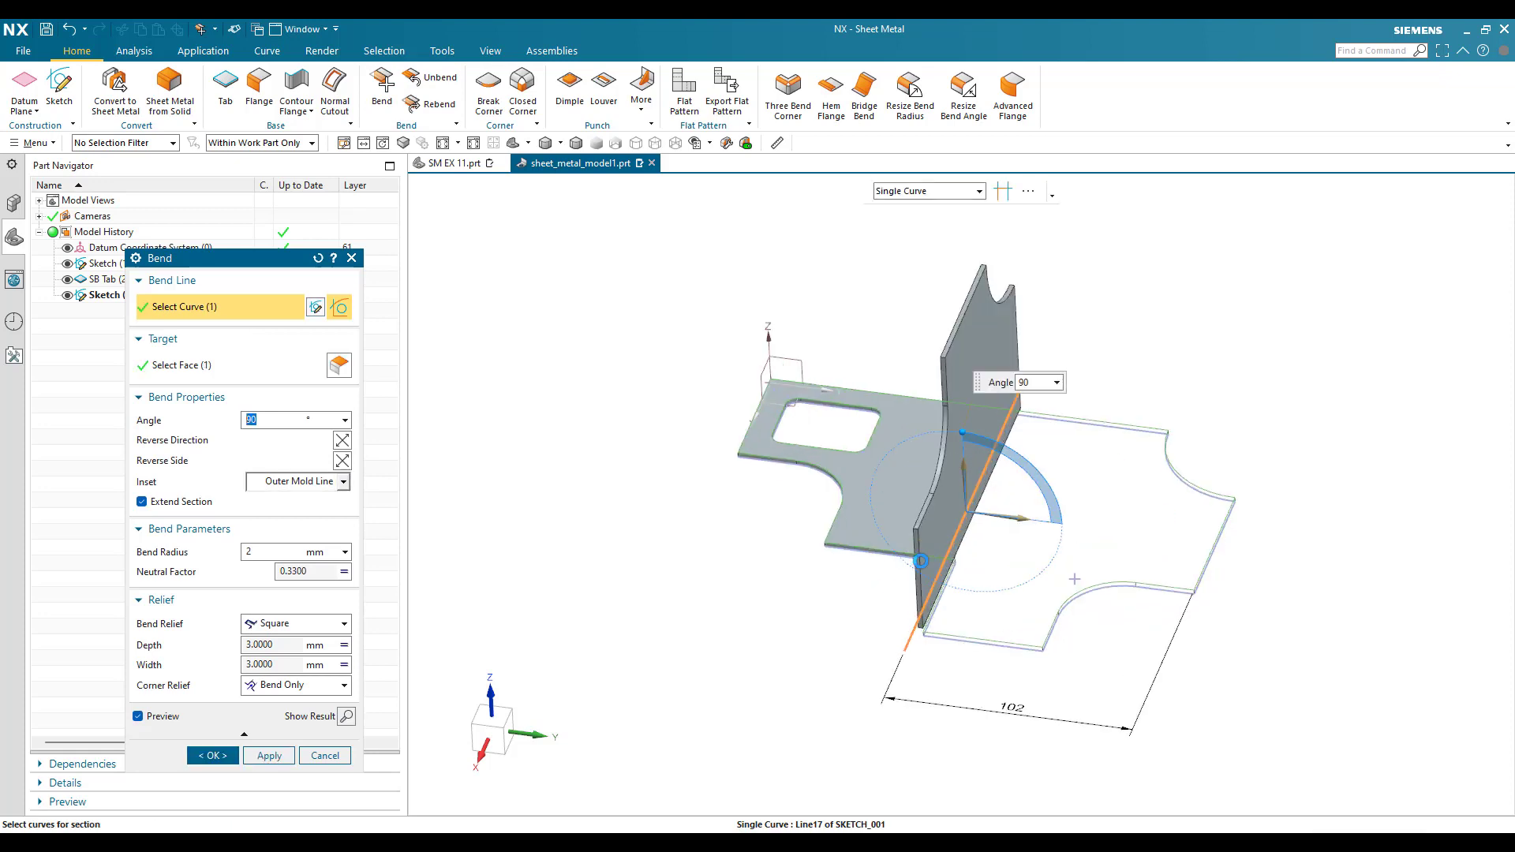
pyautogui.click(342, 460)
pyautogui.scroll(4, 967, 572)
pyautogui.scroll(-4, 782, 485)
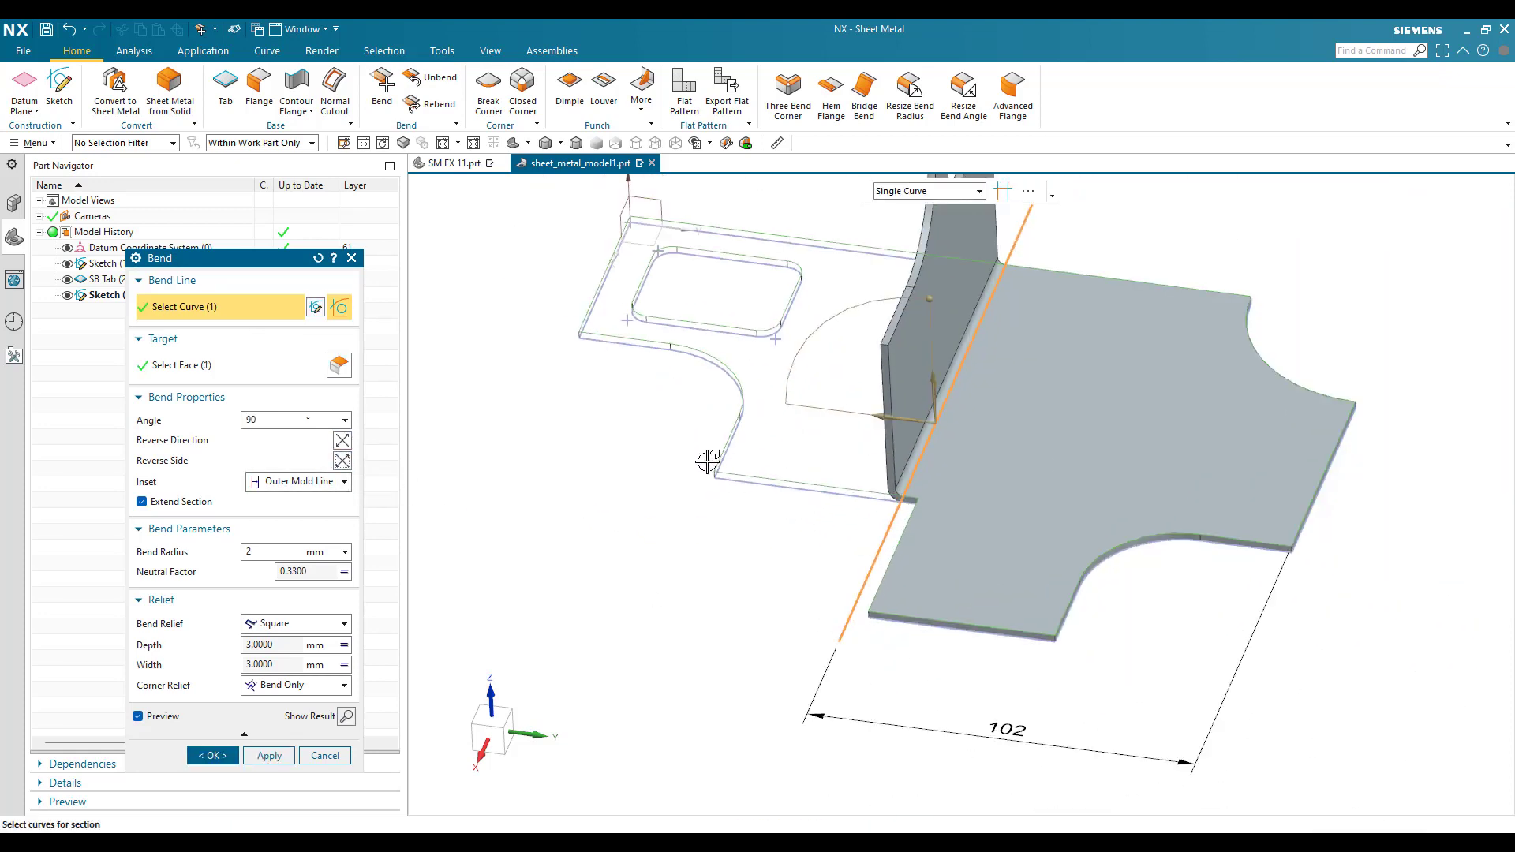
# Set the bend's inset to Material Inside and create the bend with a 2 mm radius
pyautogui.scroll(4, 703, 456)
pyautogui.click(300, 483)
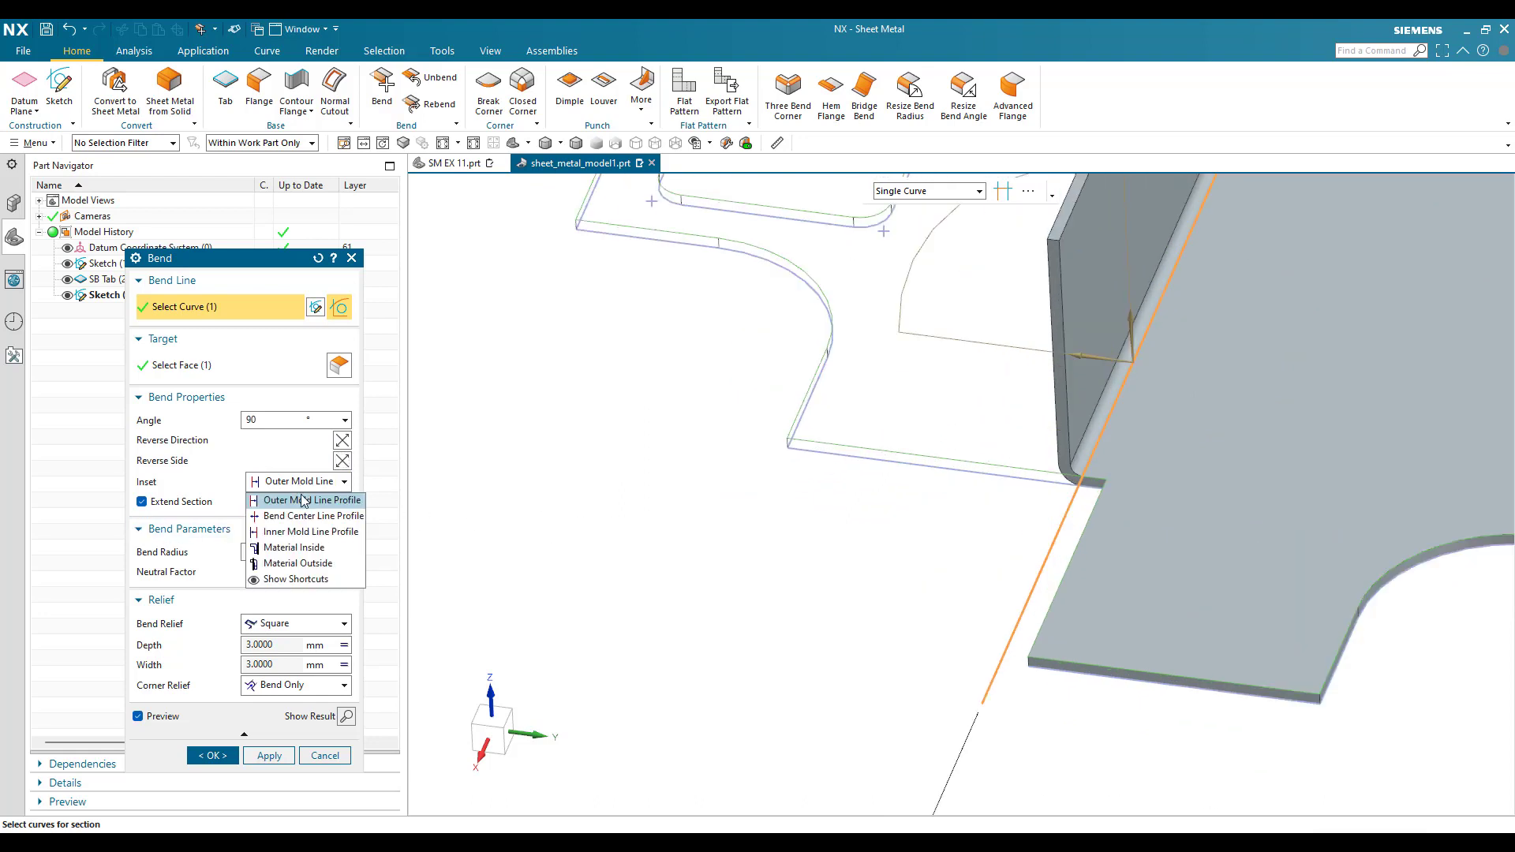
pyautogui.click(314, 548)
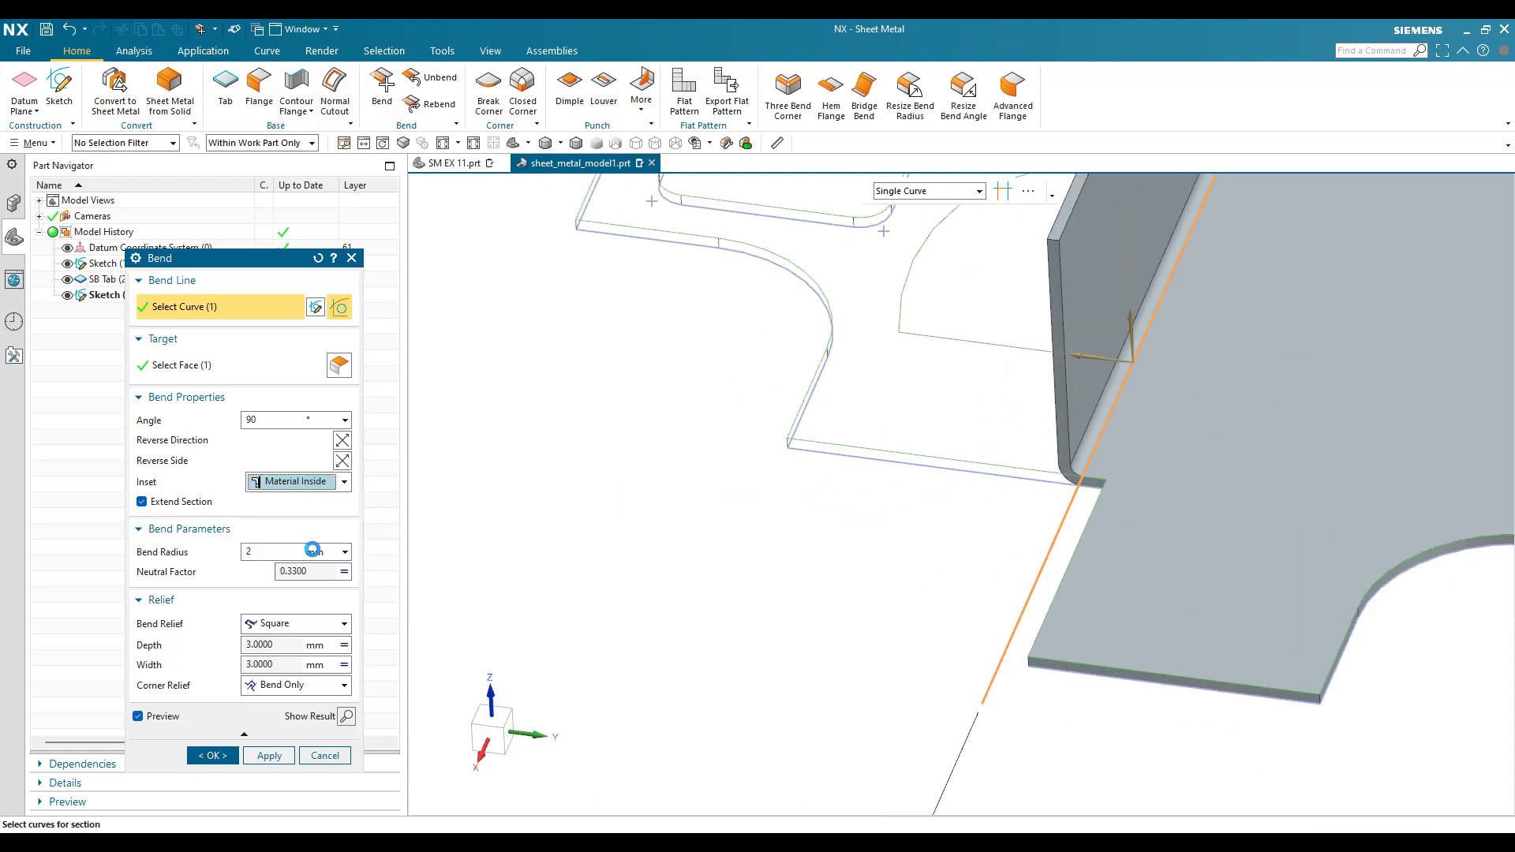
pyautogui.scroll(-3, 864, 506)
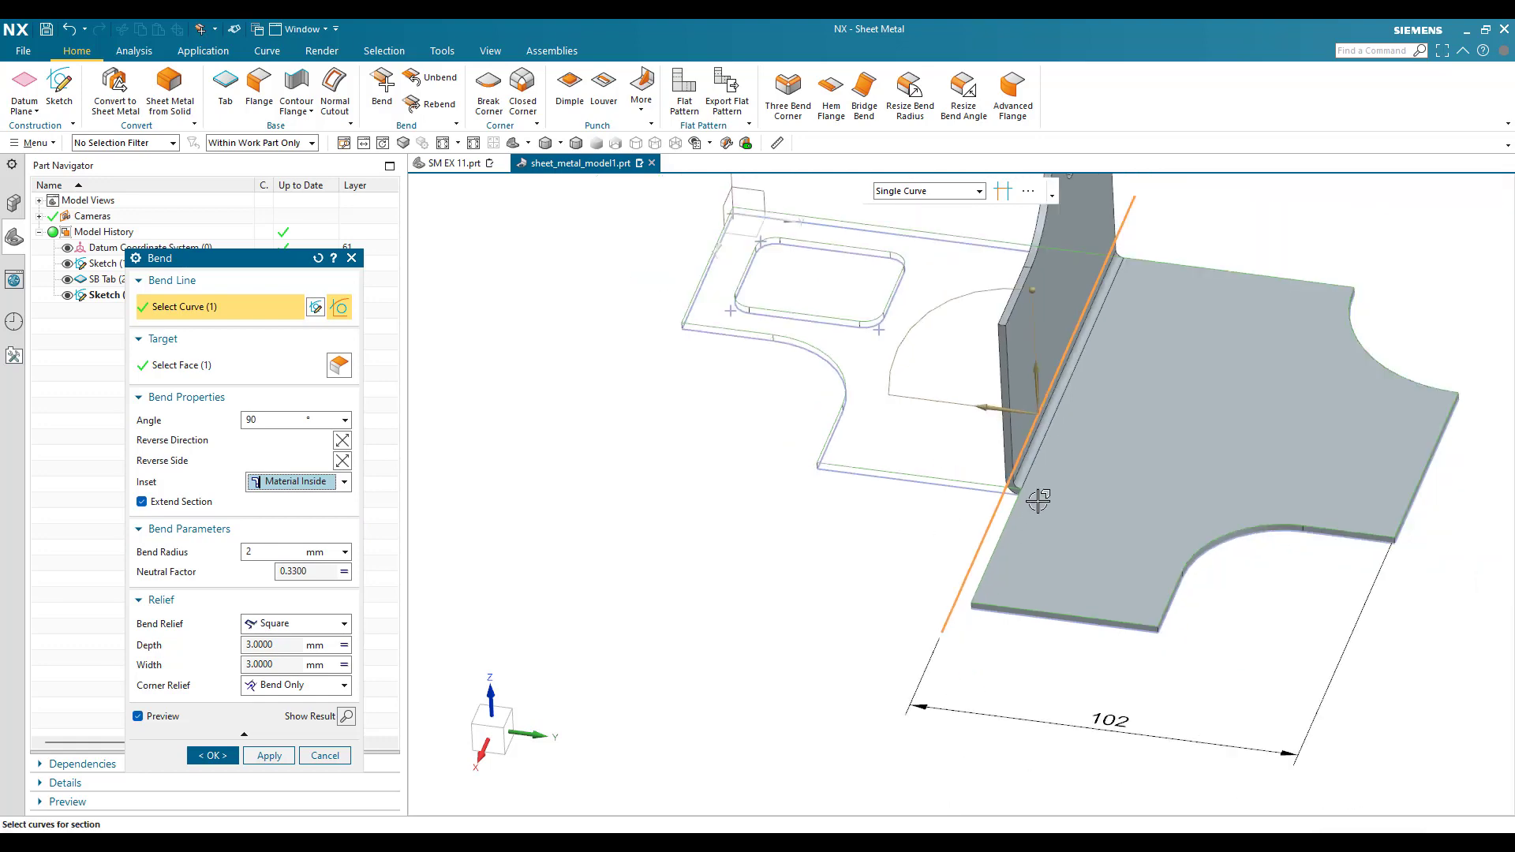
pyautogui.scroll(5, 988, 526)
pyautogui.scroll(-5, 983, 537)
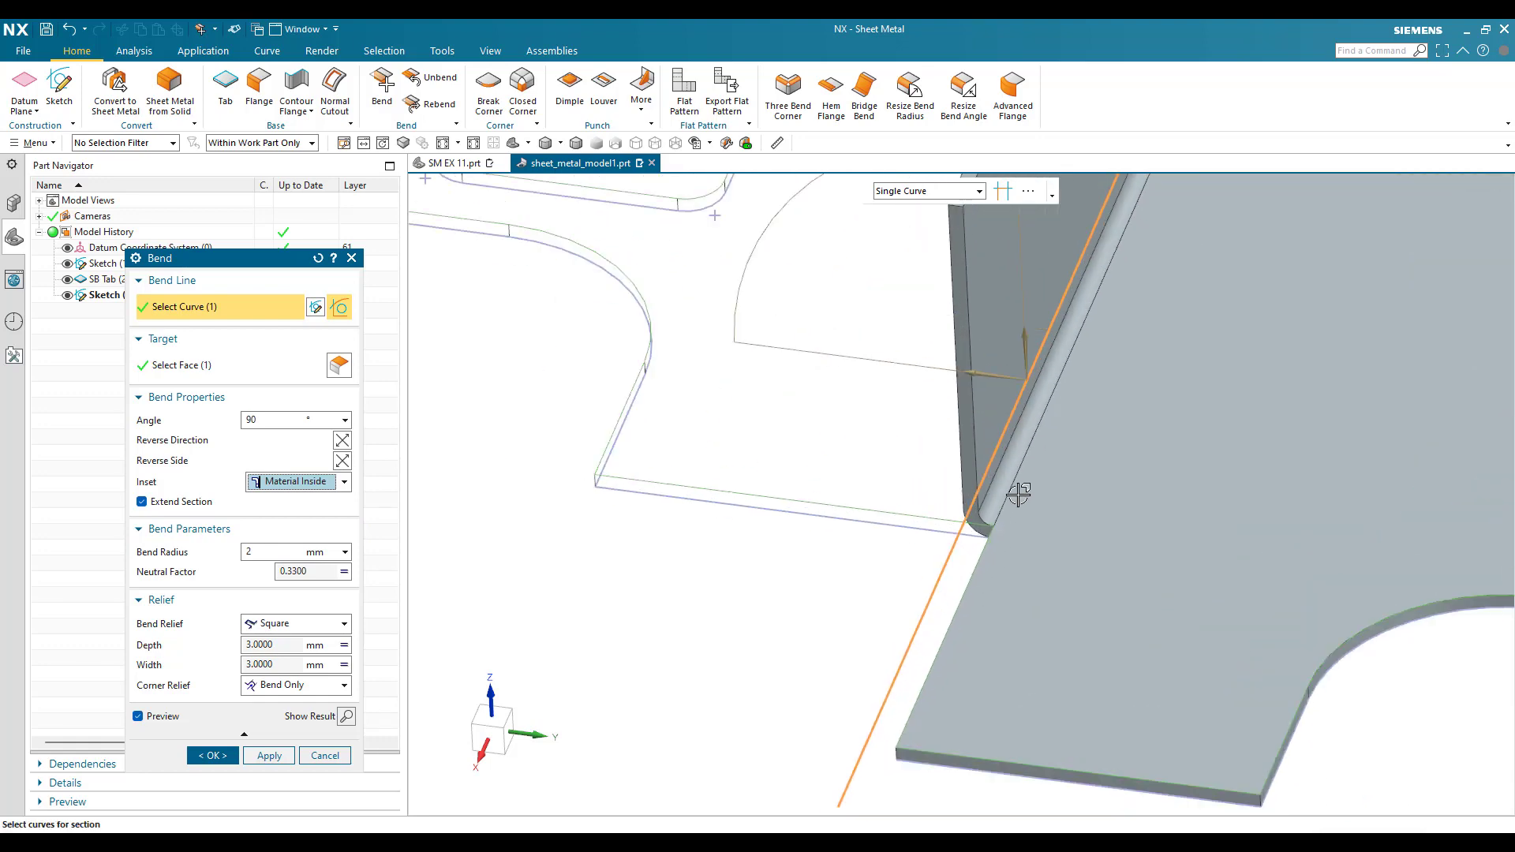
pyautogui.moveTo(974, 514); pyautogui.dragTo(943, 503, button='middle')
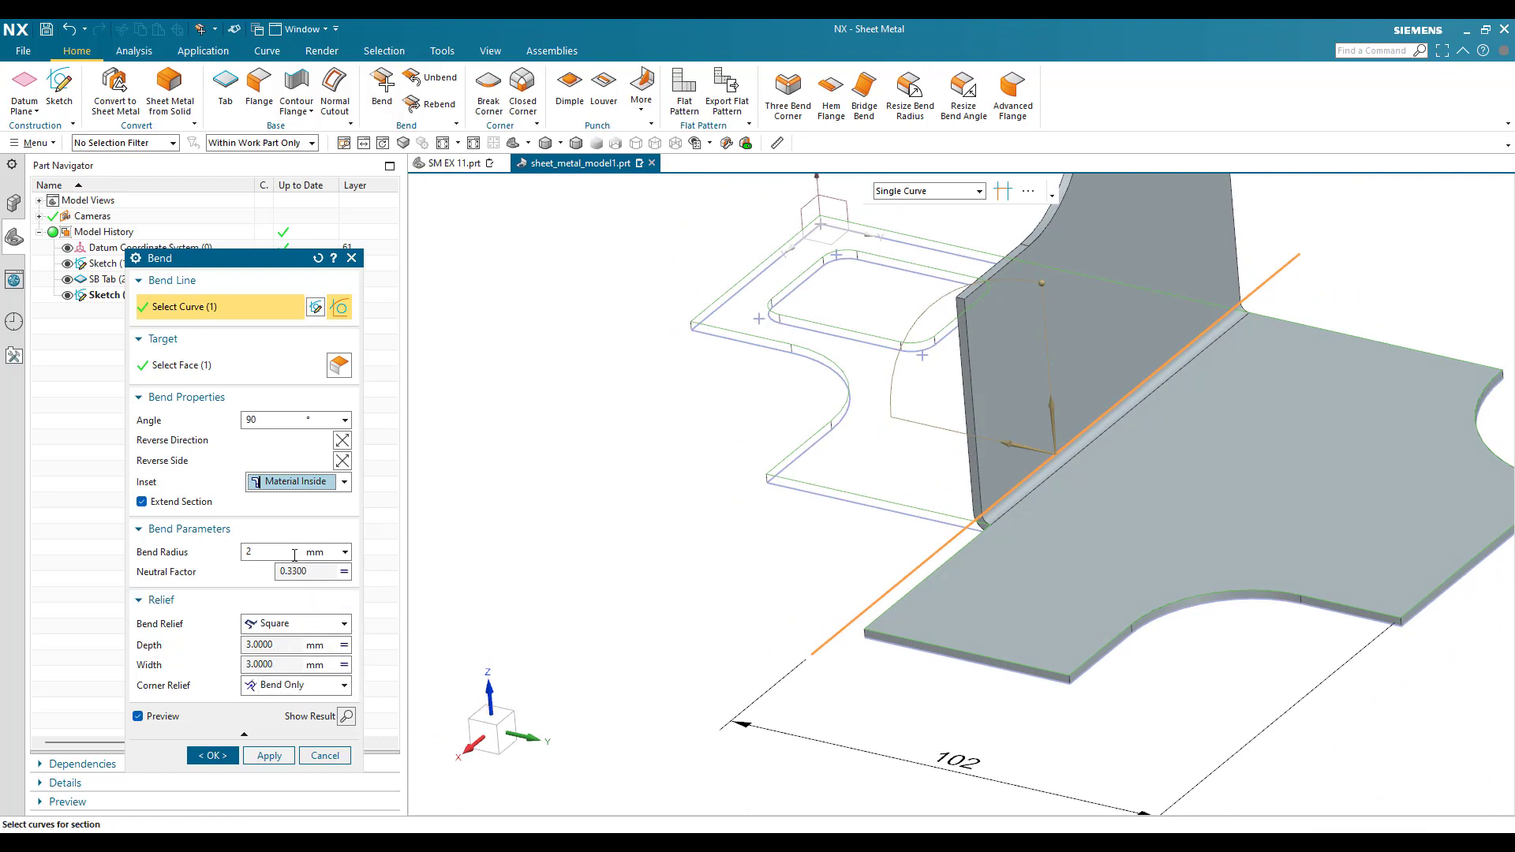
pyautogui.moveTo(272, 554); pyautogui.dragTo(111, 569)
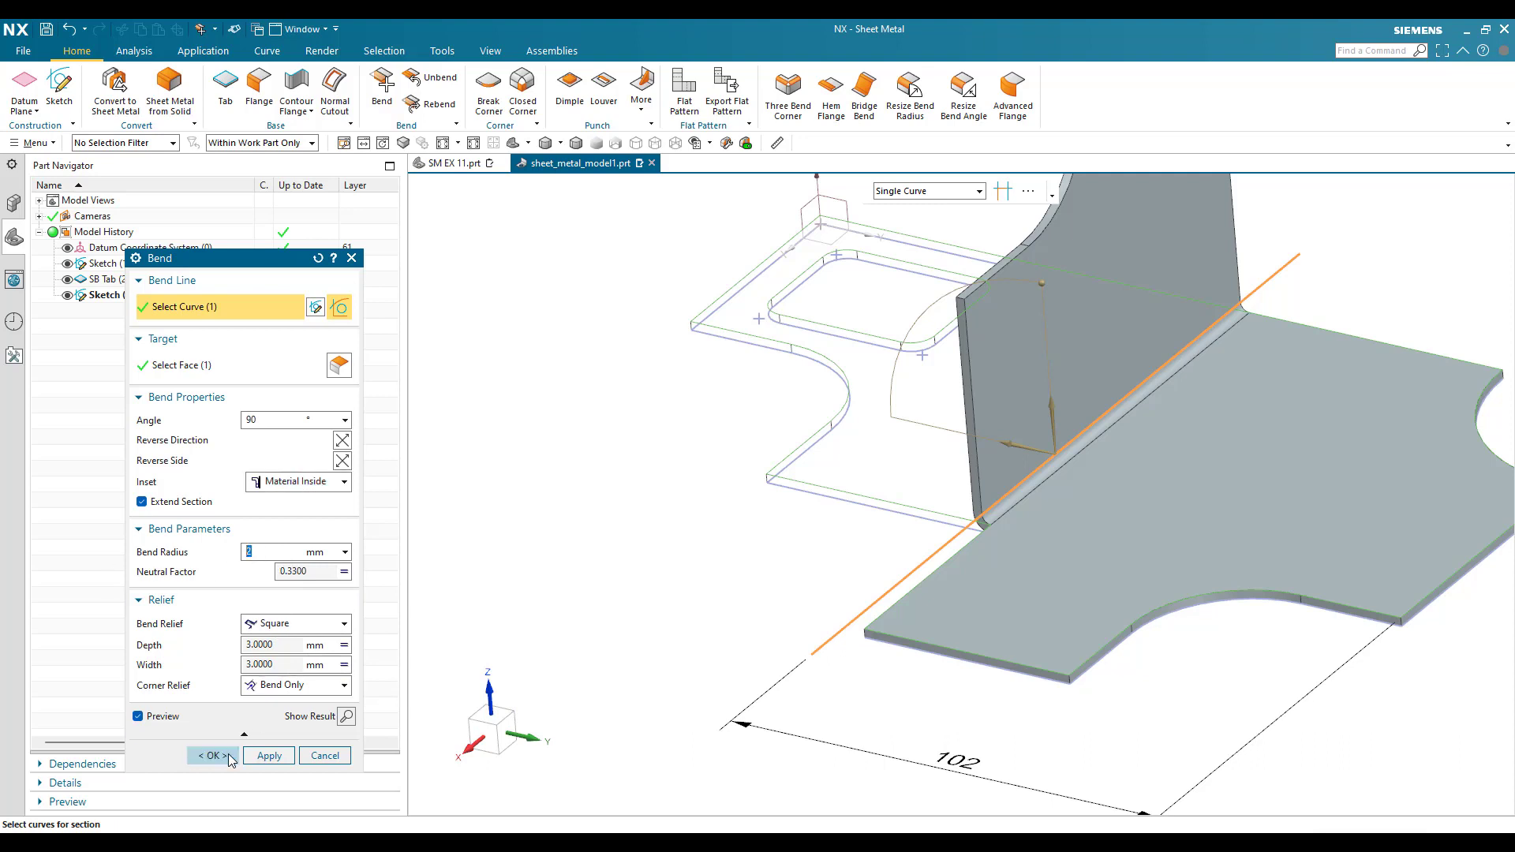
pyautogui.click(214, 756)
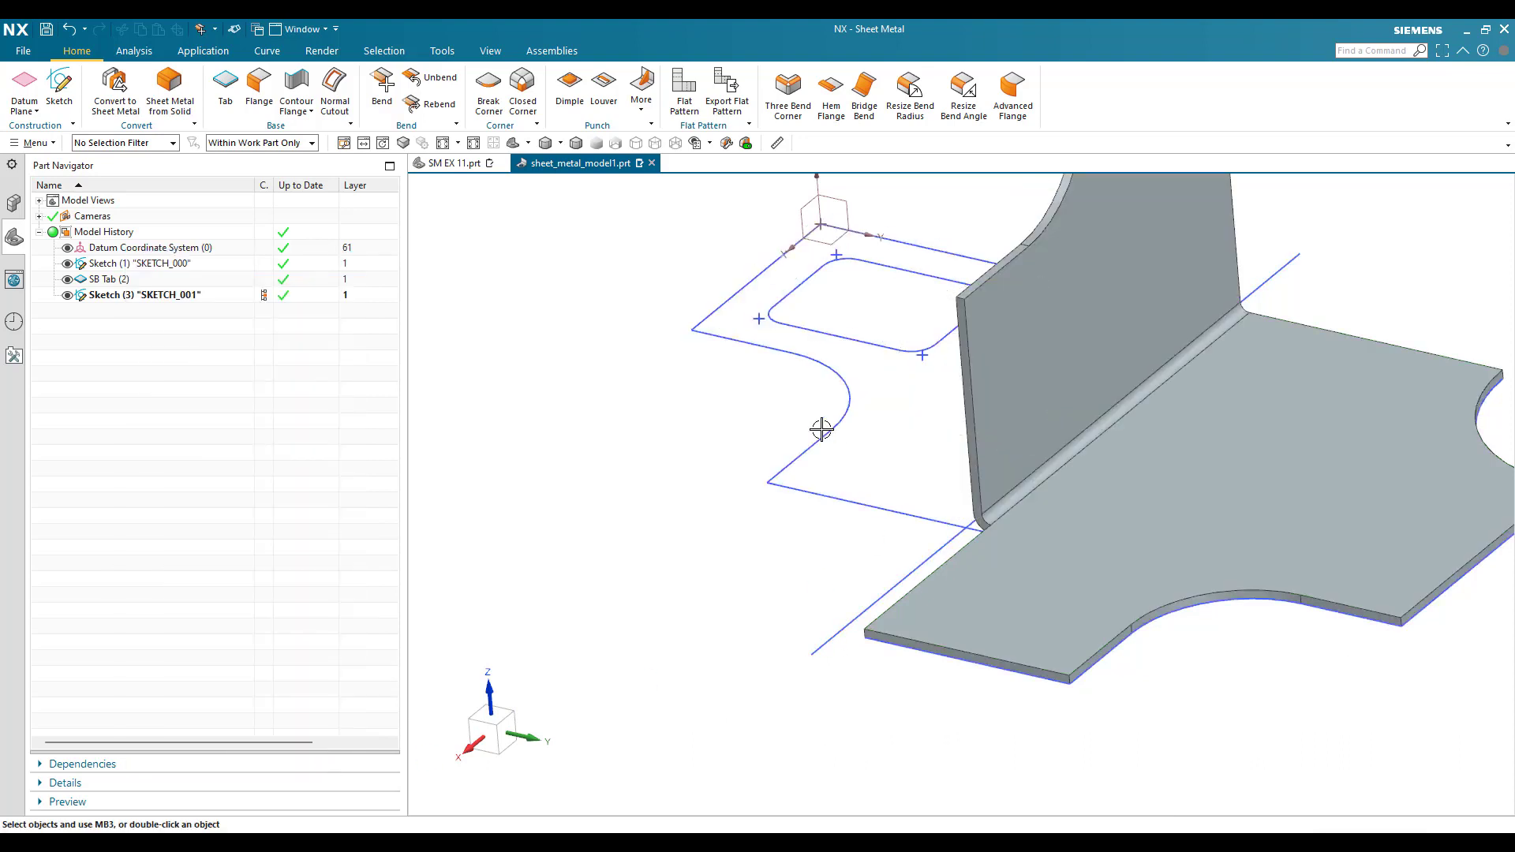
# Hide the flat pattern sketch
pyautogui.scroll(3, 821, 429)
pyautogui.click(823, 438)
pyautogui.hotkey('ctrl', 'b')
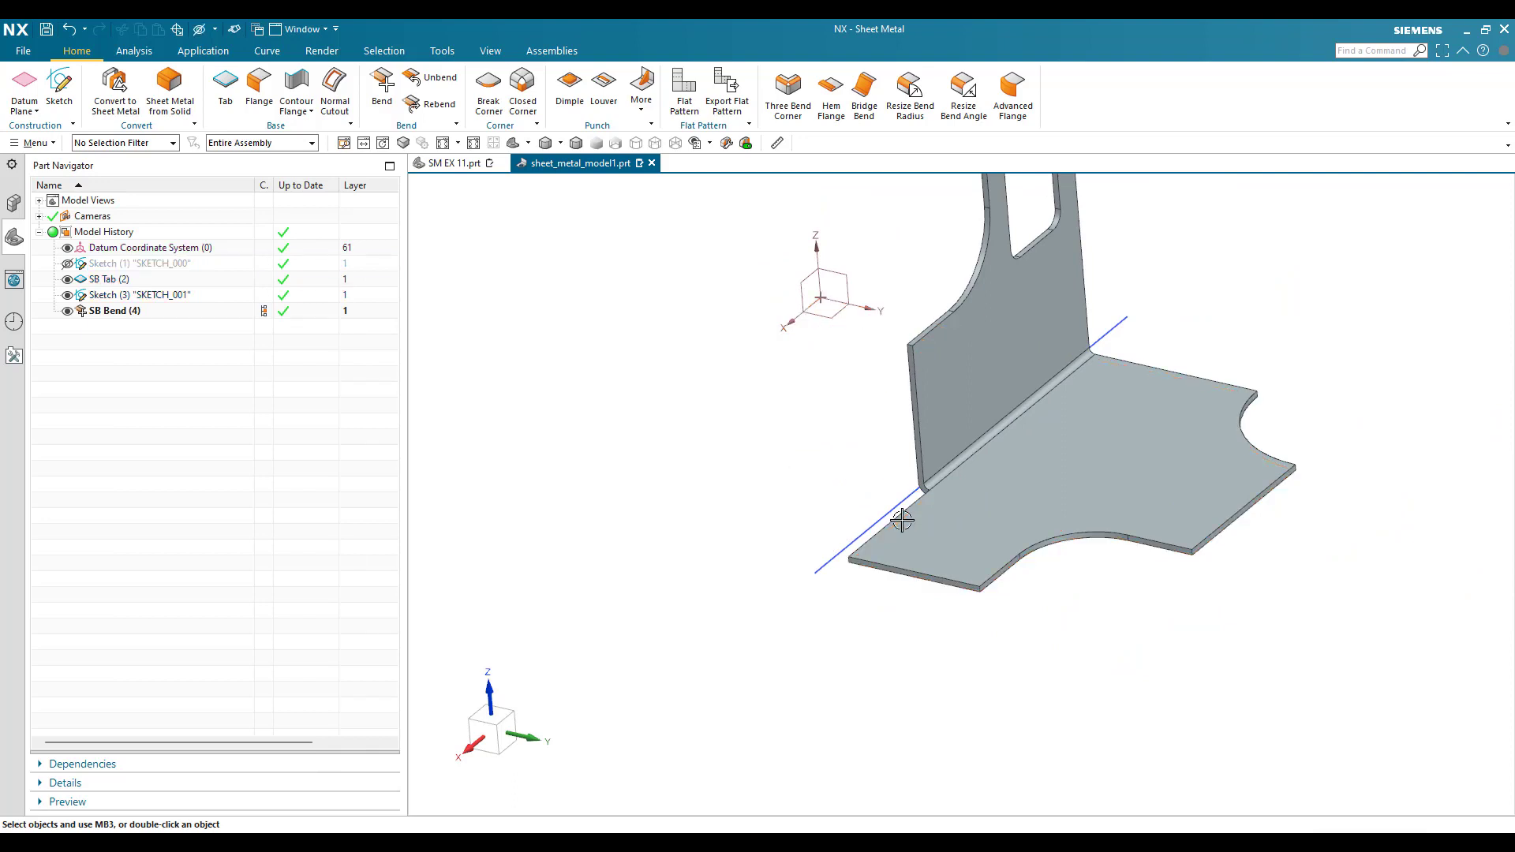
# Hide the bend line sketch
pyautogui.click(900, 505)
pyautogui.hotkey('ctrl', 'b')
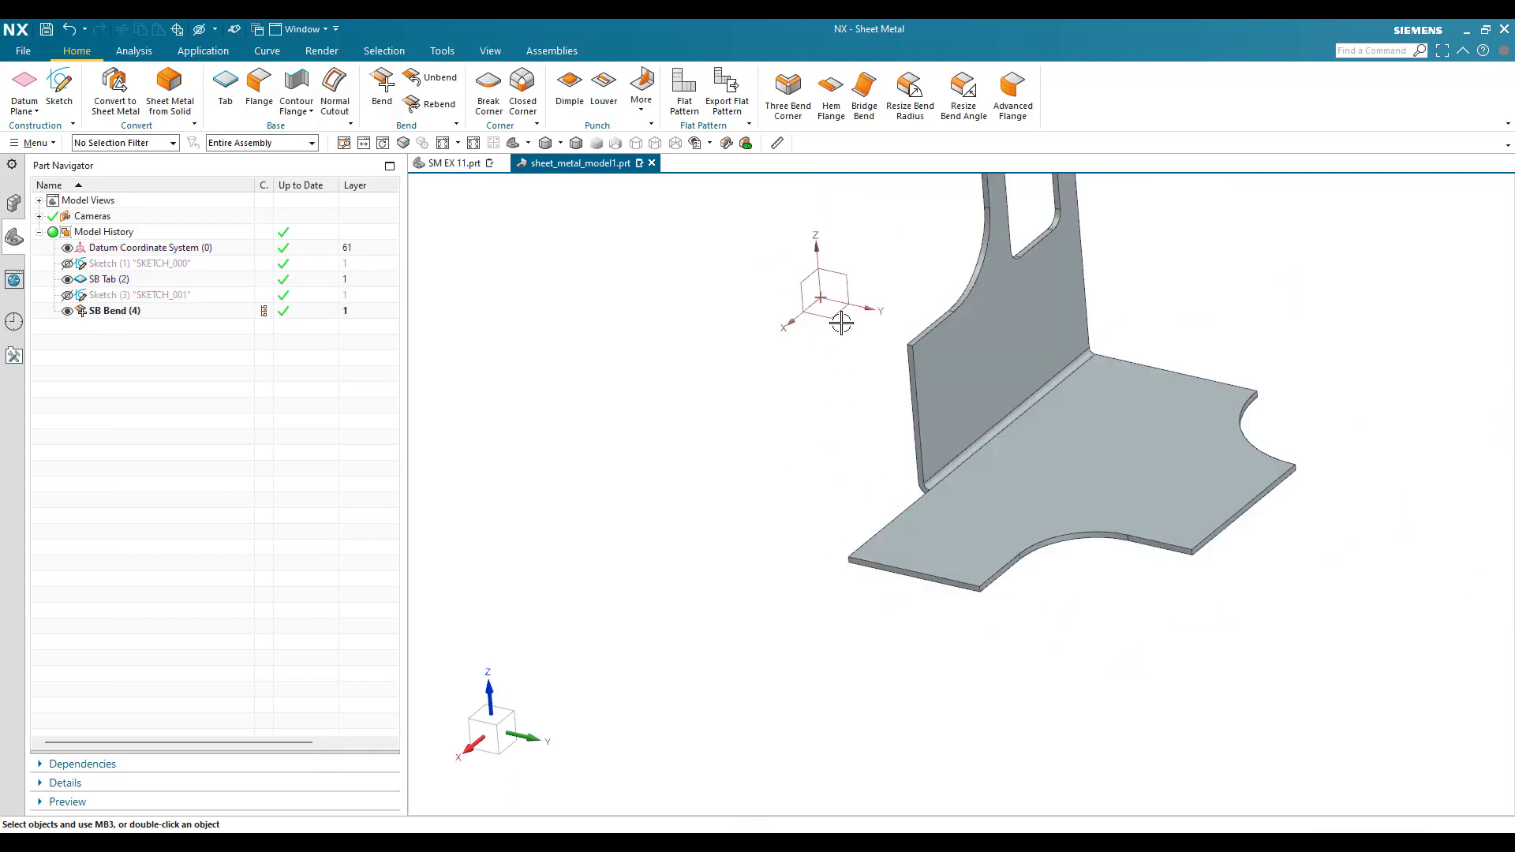
pyautogui.moveTo(855, 430); pyautogui.dragTo(819, 421, button='middle')
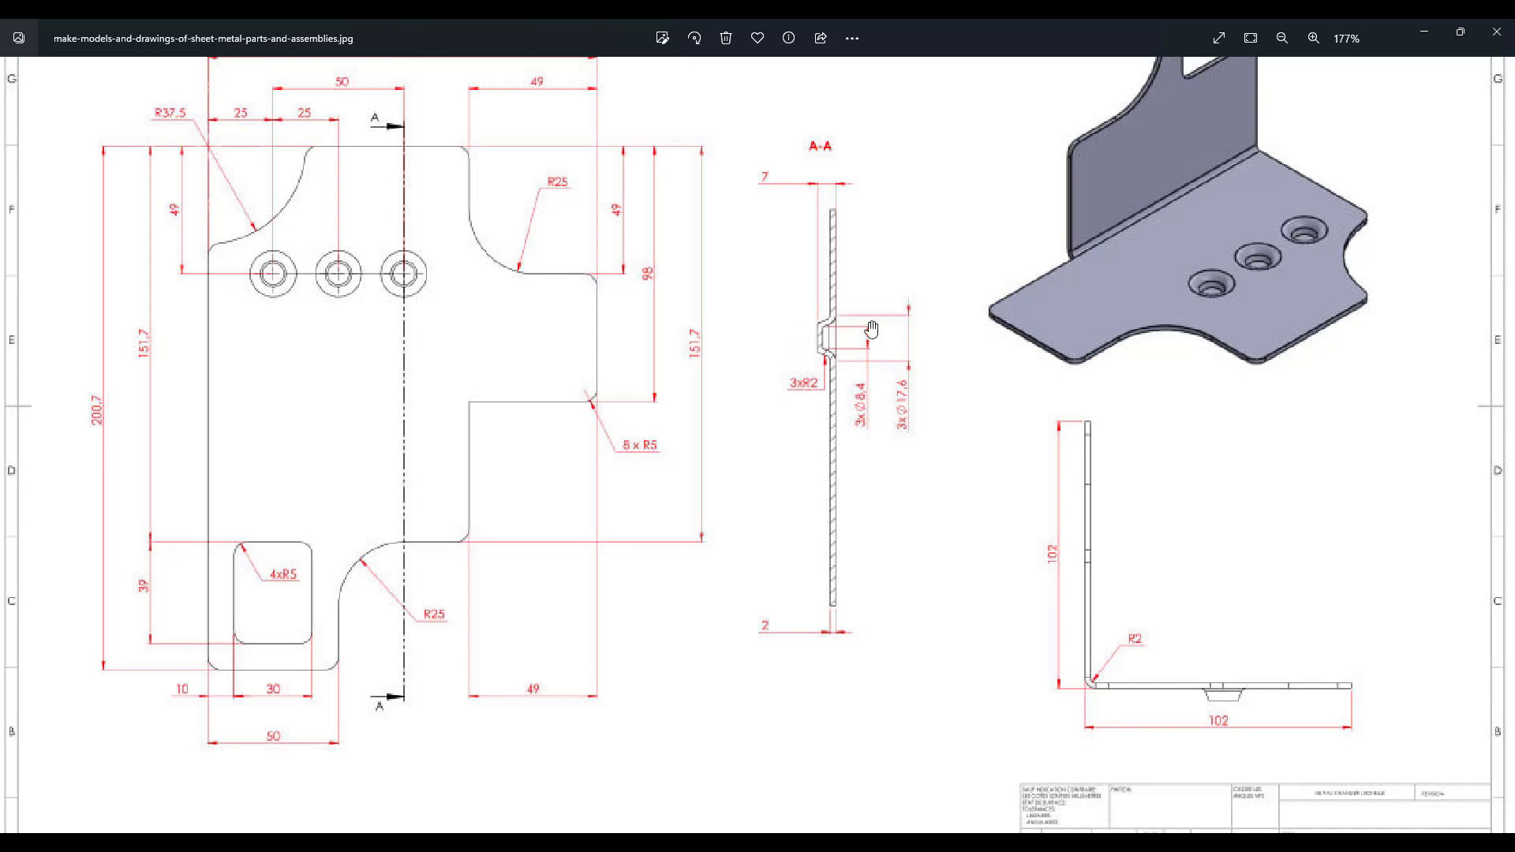
# Check the dimple details in the reference drawing and start a sketch on the horizontal base plate's top face
pyautogui.scroll(3, 871, 330)
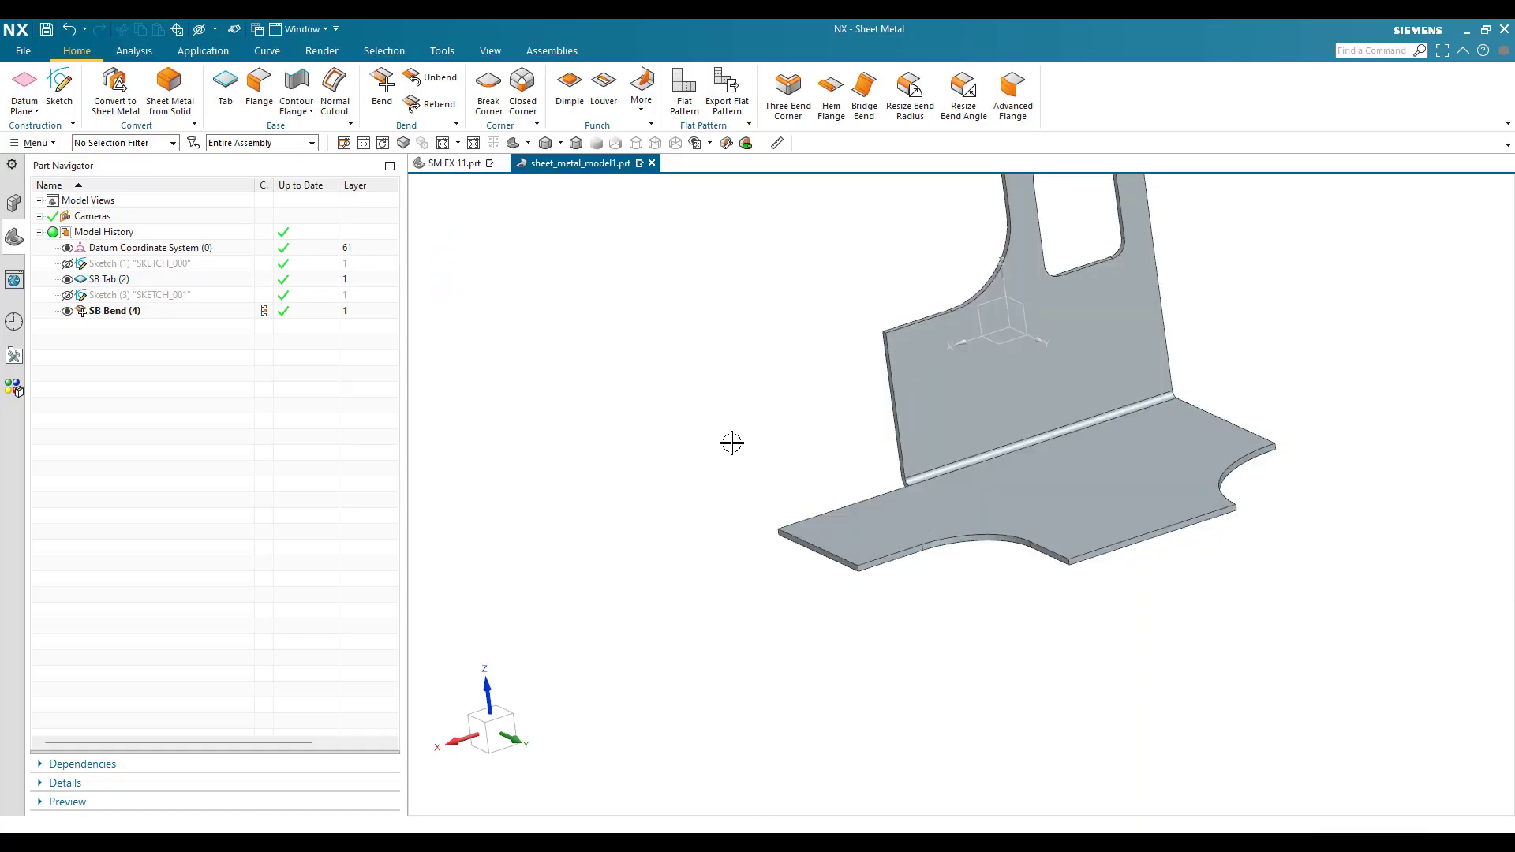
pyautogui.moveTo(731, 439)
pyautogui.mouseDown(button='middle')
pyautogui.moveTo(754, 464)
pyautogui.moveTo(747, 454)
pyautogui.mouseUp(button='middle')
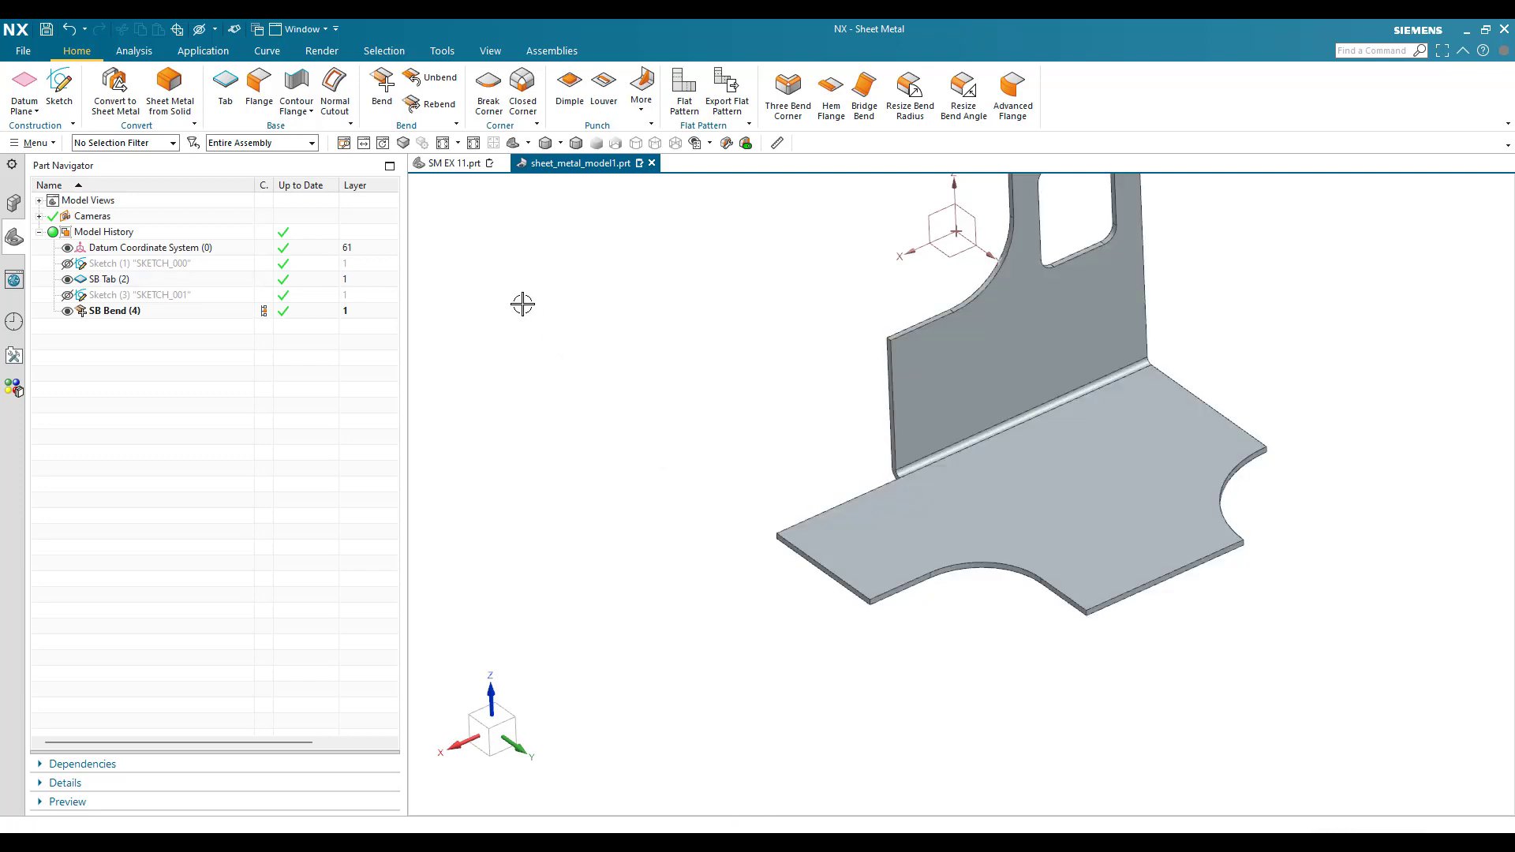
pyautogui.click(59, 89)
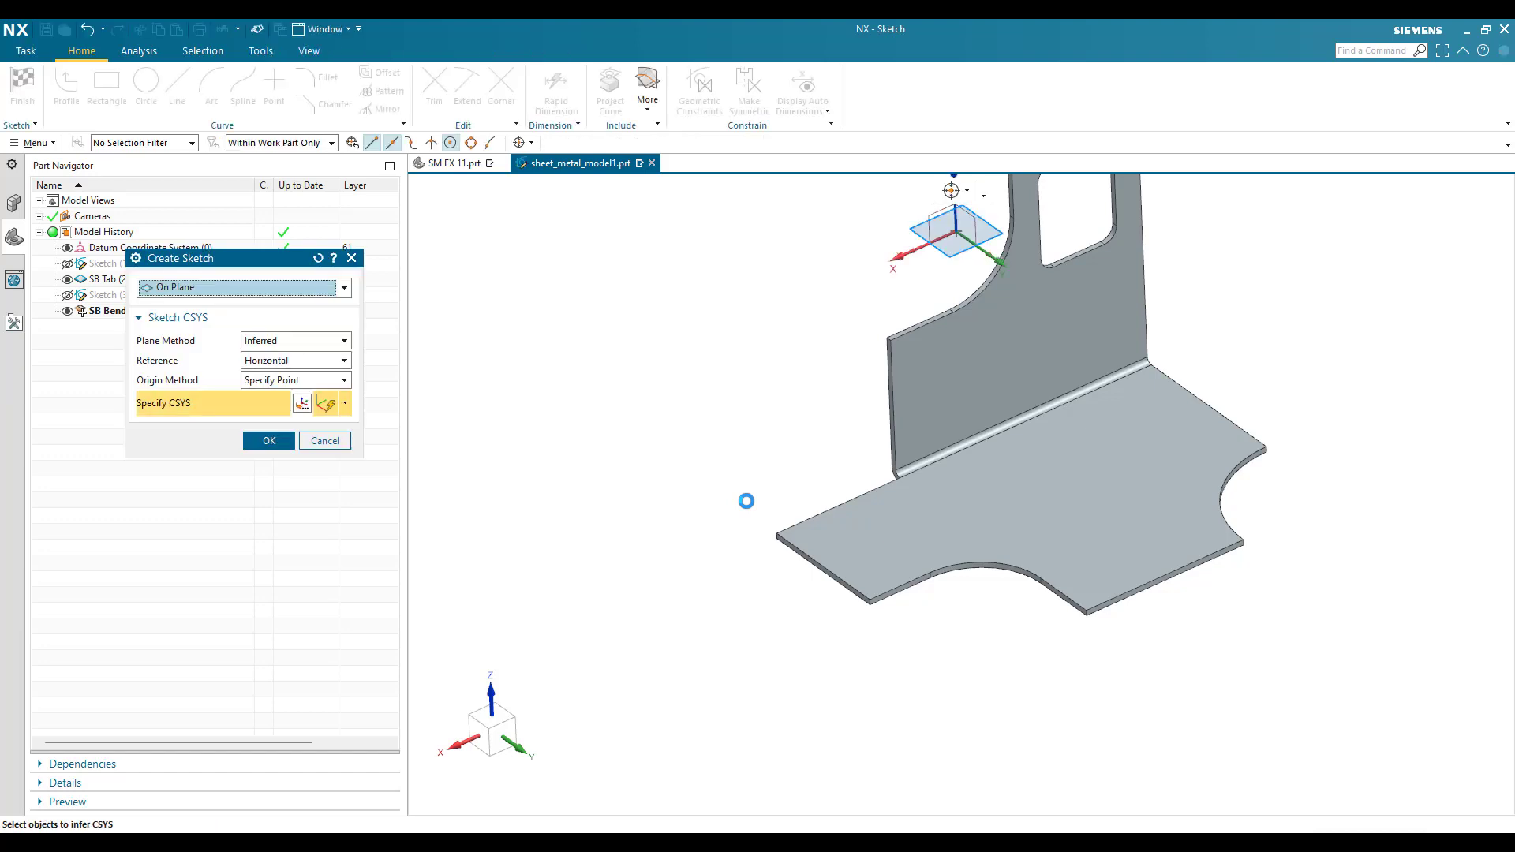
pyautogui.click(948, 535)
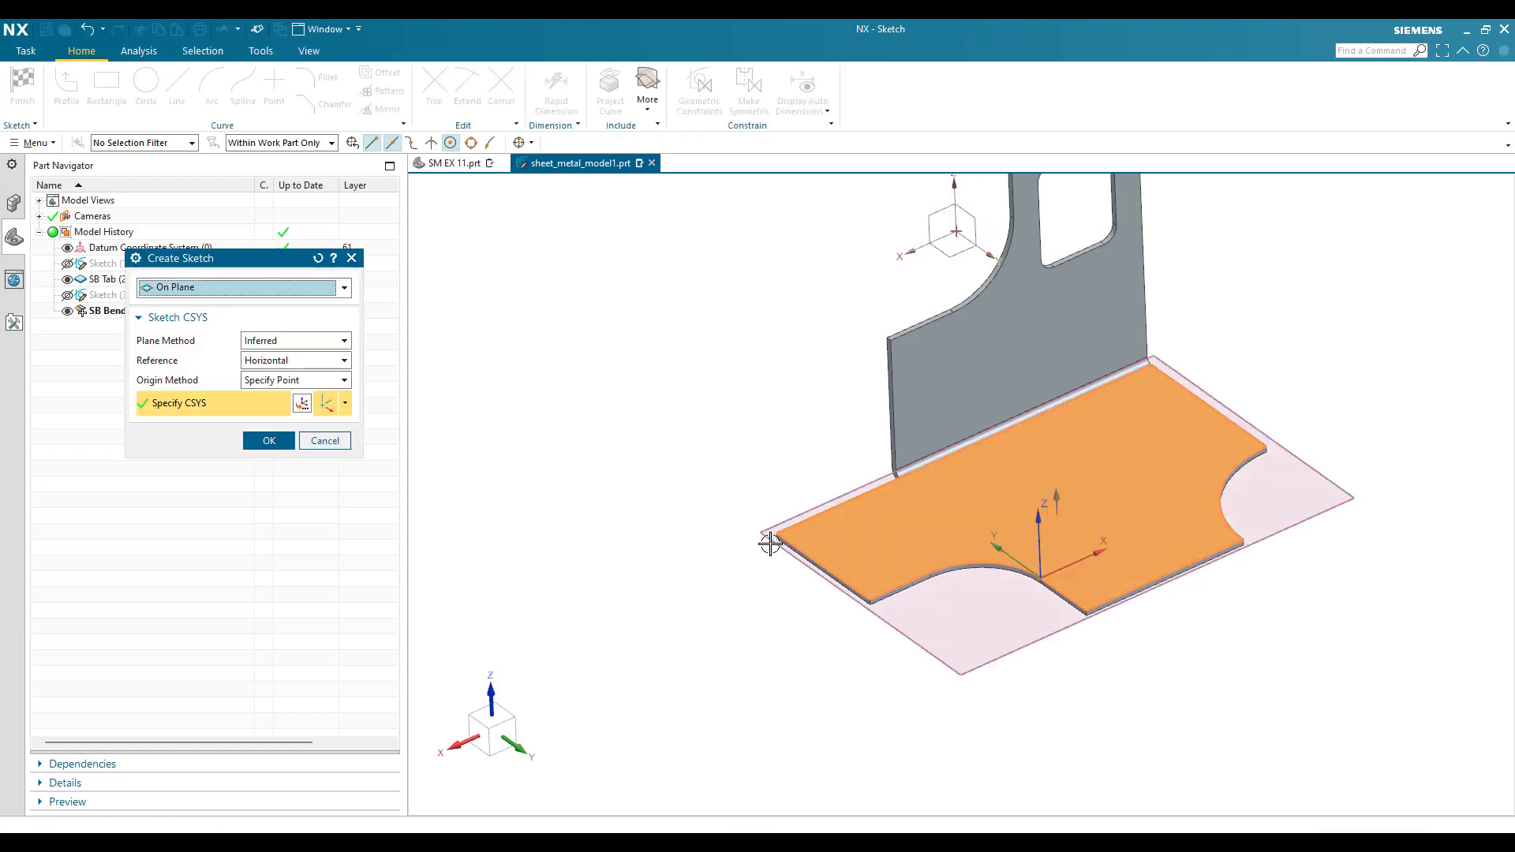
pyautogui.middleClick(732, 505)
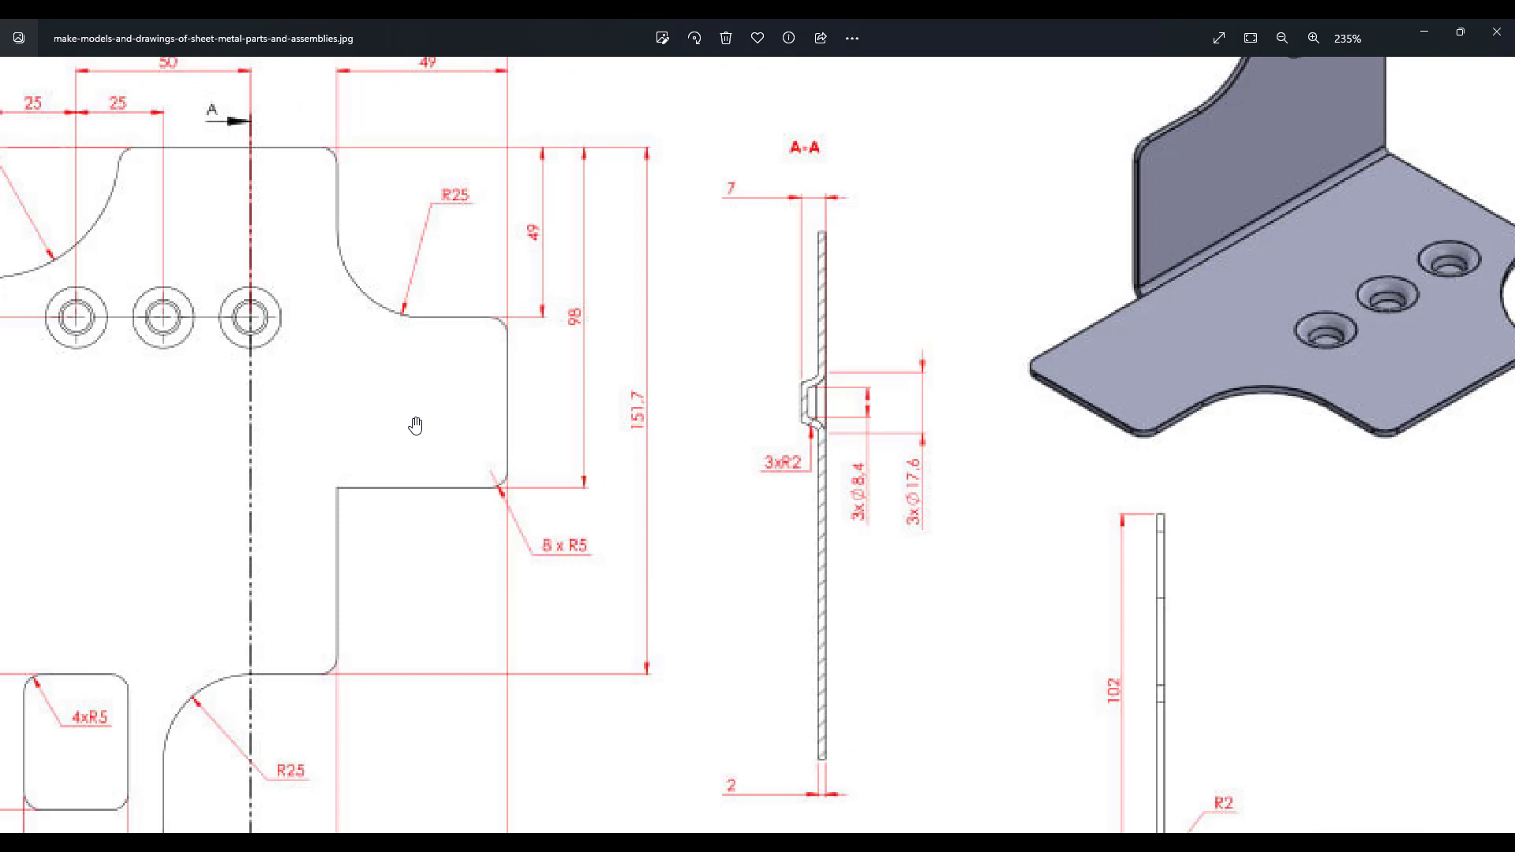
# Check the hole positions in the drawing and sketch a circle of 8.4 mm diameter on the base plate
pyautogui.moveTo(416, 426); pyautogui.dragTo(778, 488)
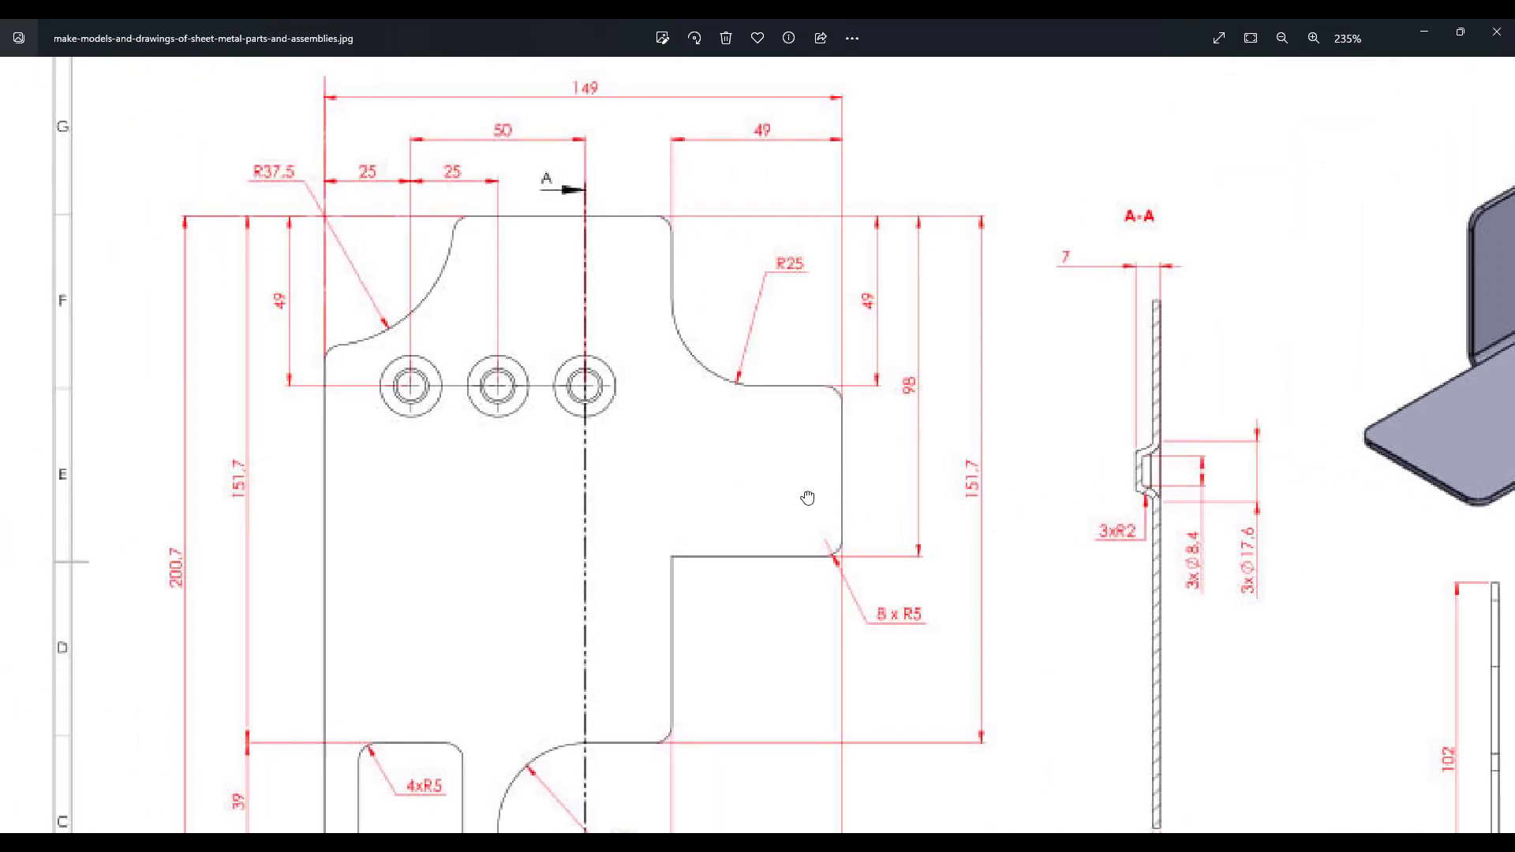
pyautogui.scroll(-2, 626, 416)
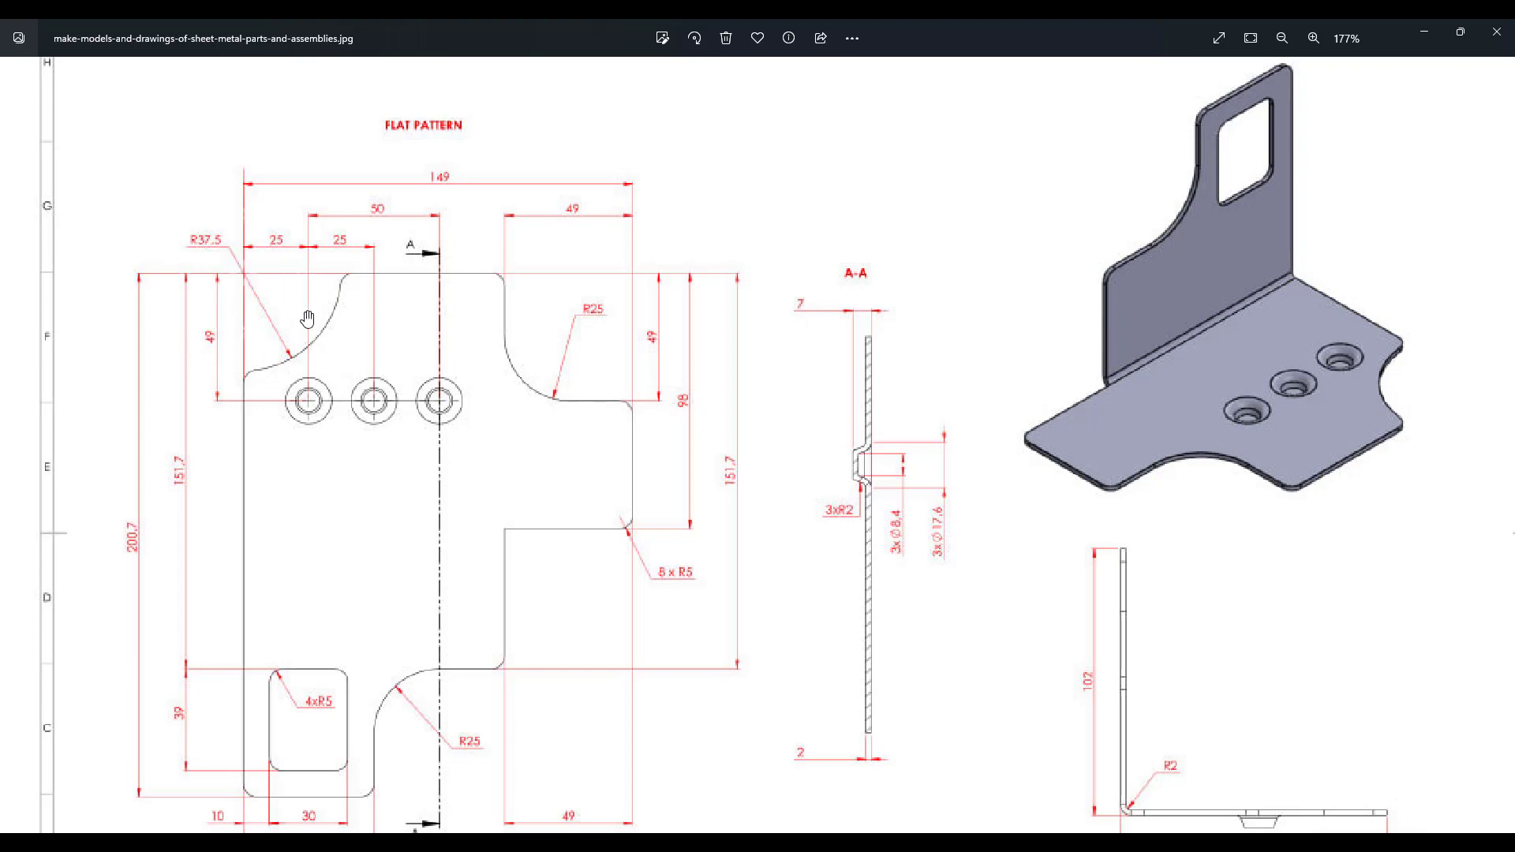
pyautogui.hotkey('alt', 'Tab')
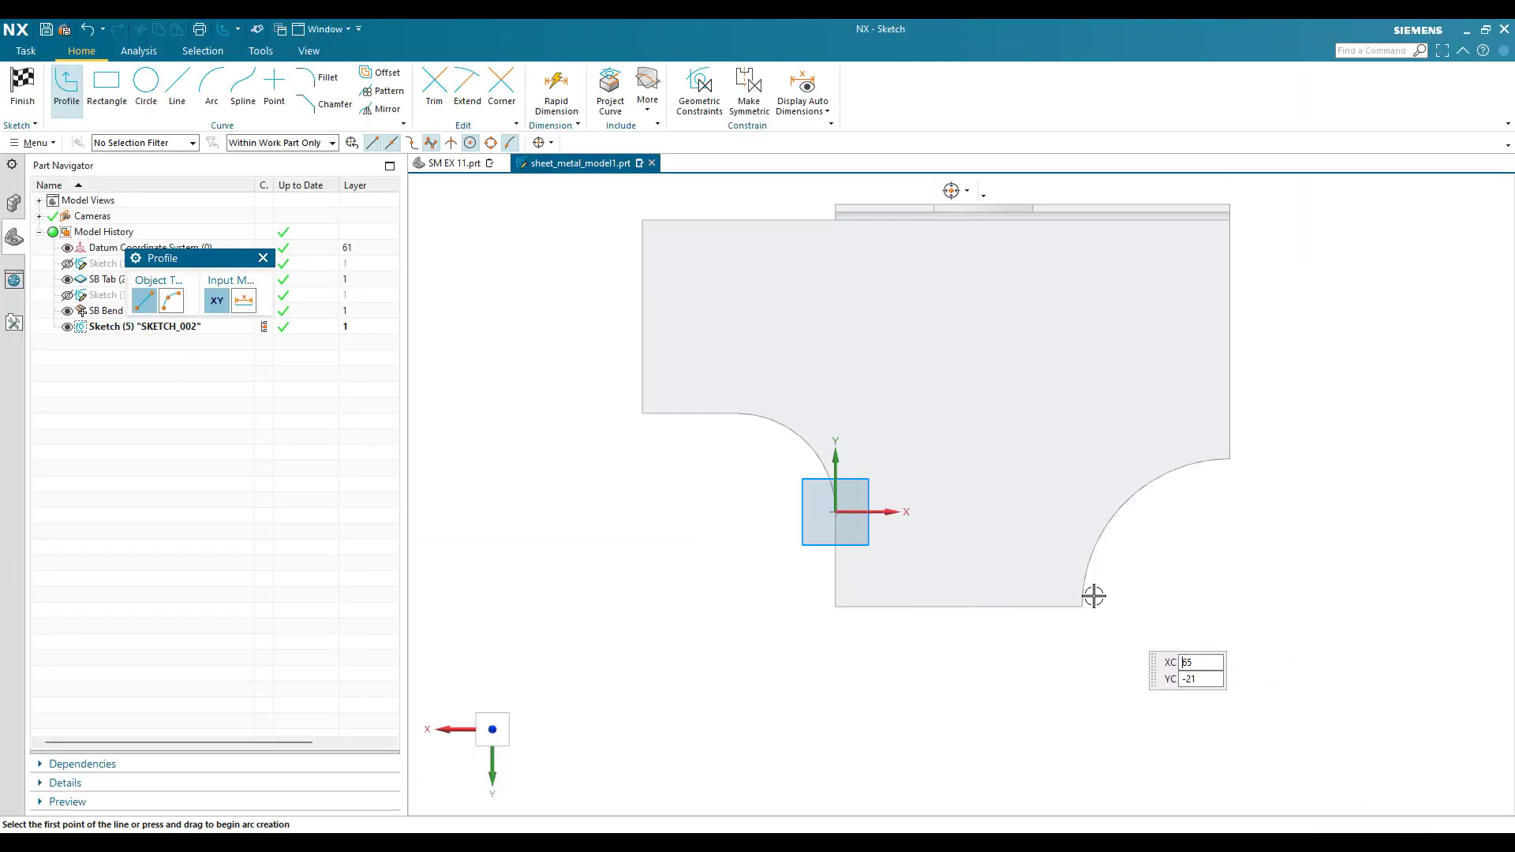
pyautogui.click(145, 91)
pyautogui.click(1053, 440)
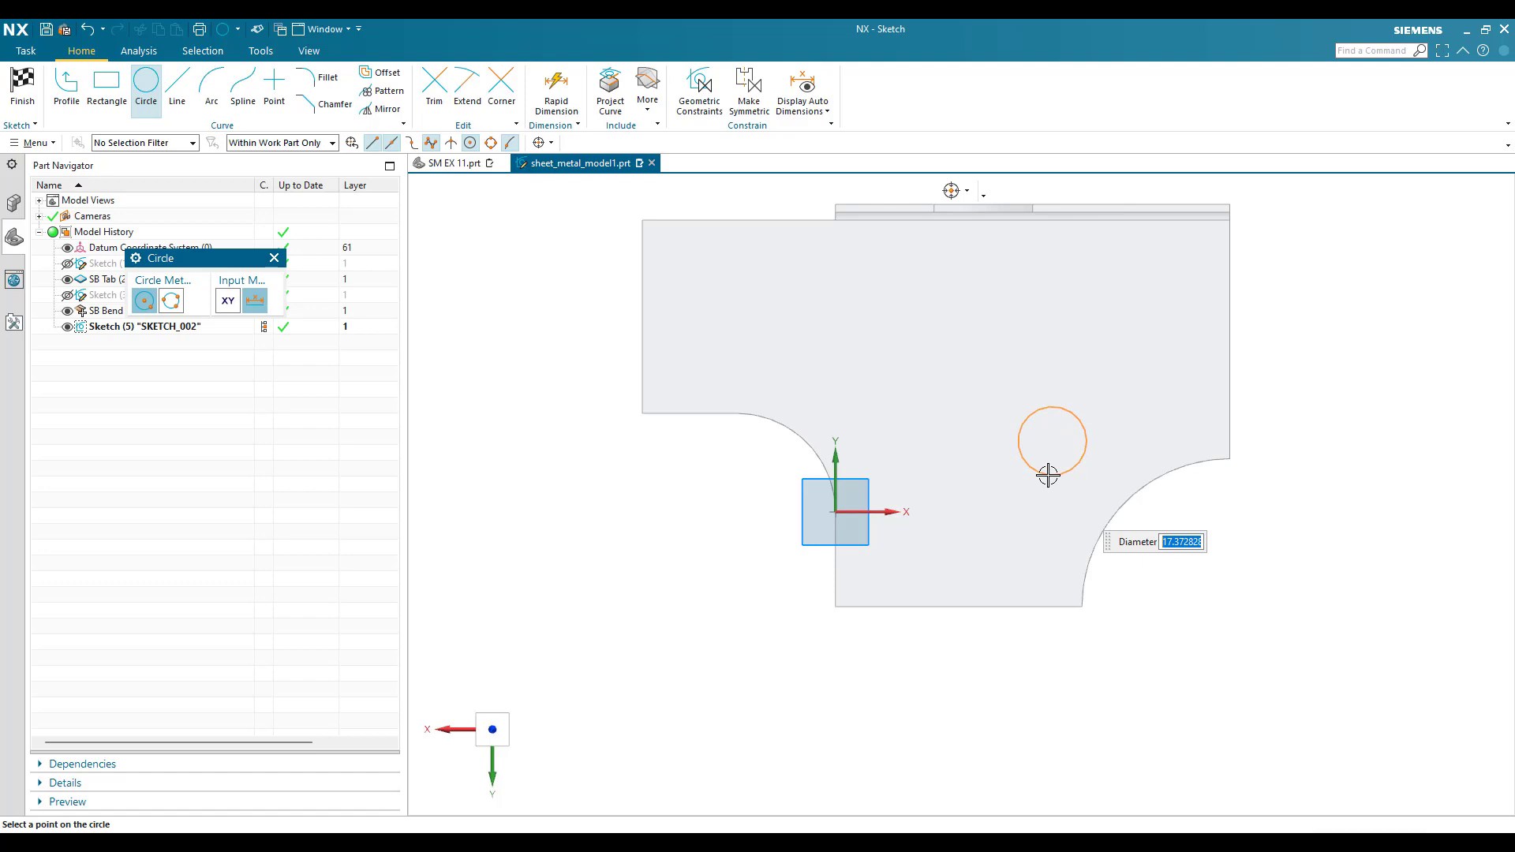
pyautogui.press('Return')
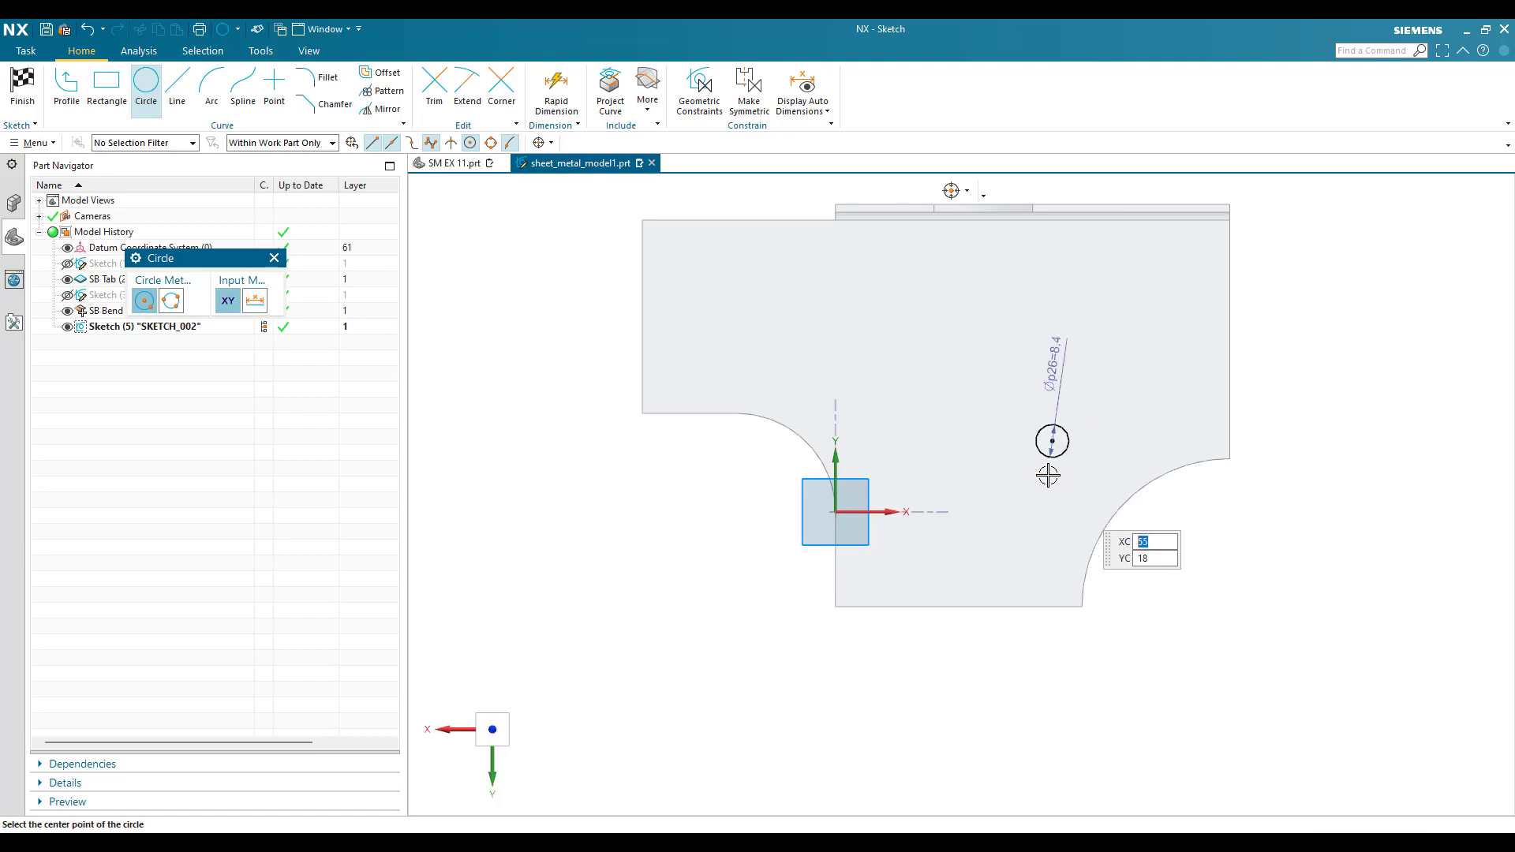
pyautogui.press('Escape')
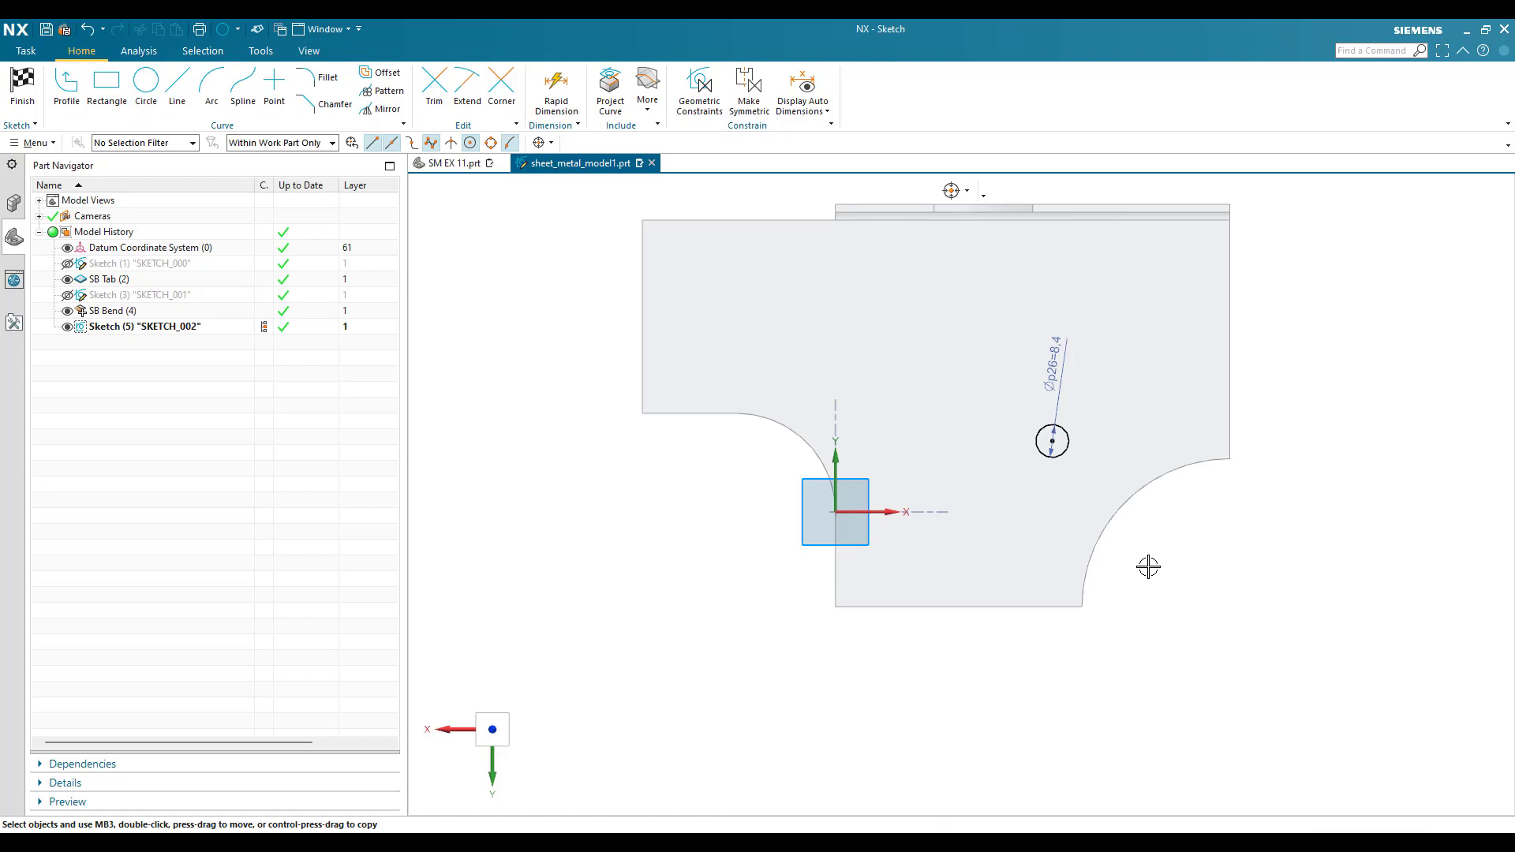
# Dimension the circle's centre 49 mm horizontally from the plate's right edge
pyautogui.press('d')
pyautogui.click(1052, 441)
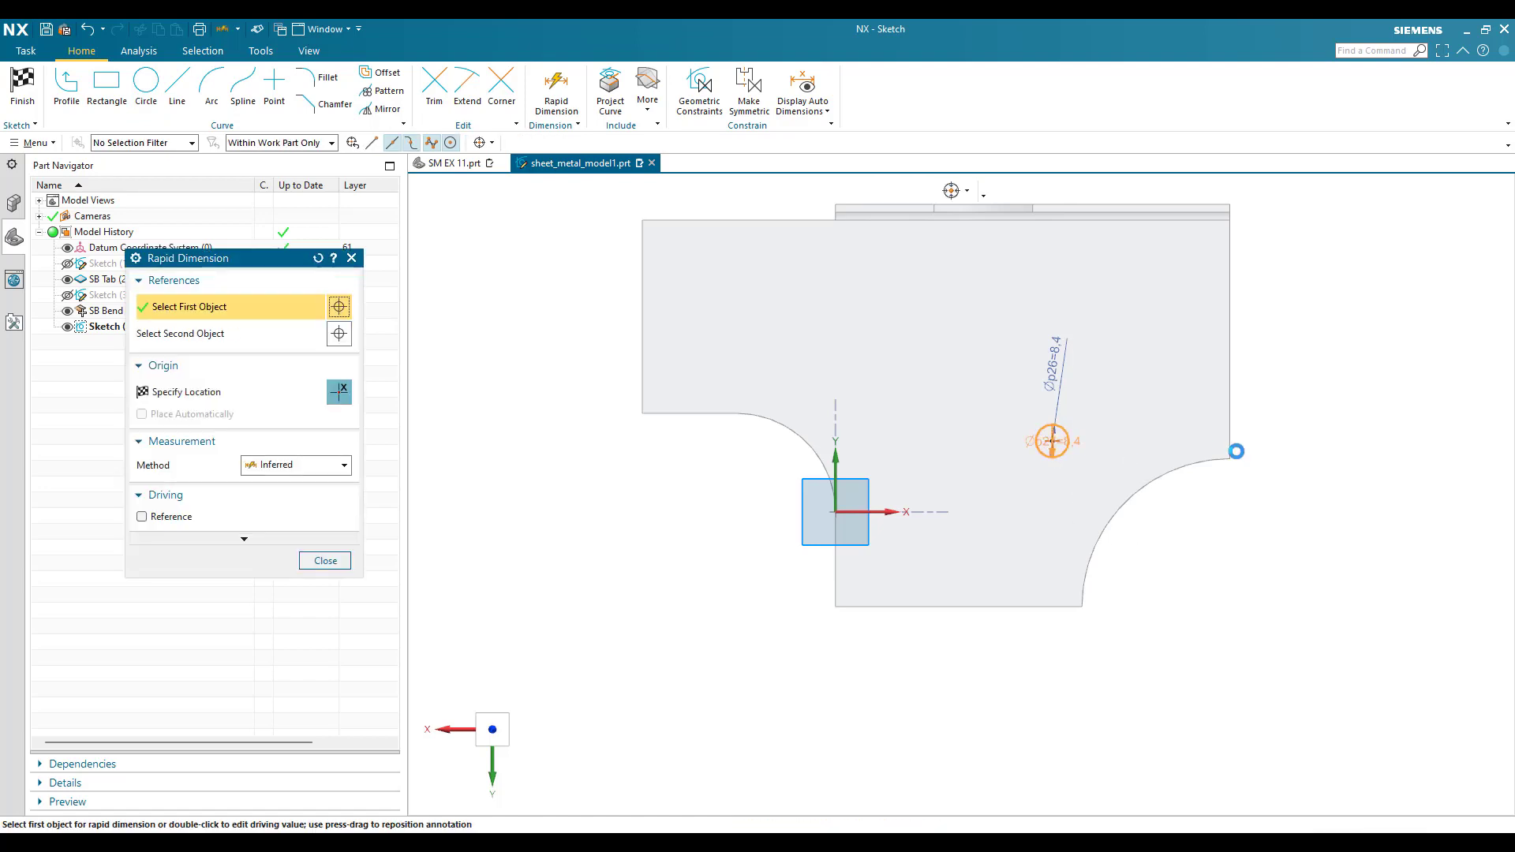
pyautogui.click(1231, 447)
pyautogui.click(1172, 577)
pyautogui.write('4')
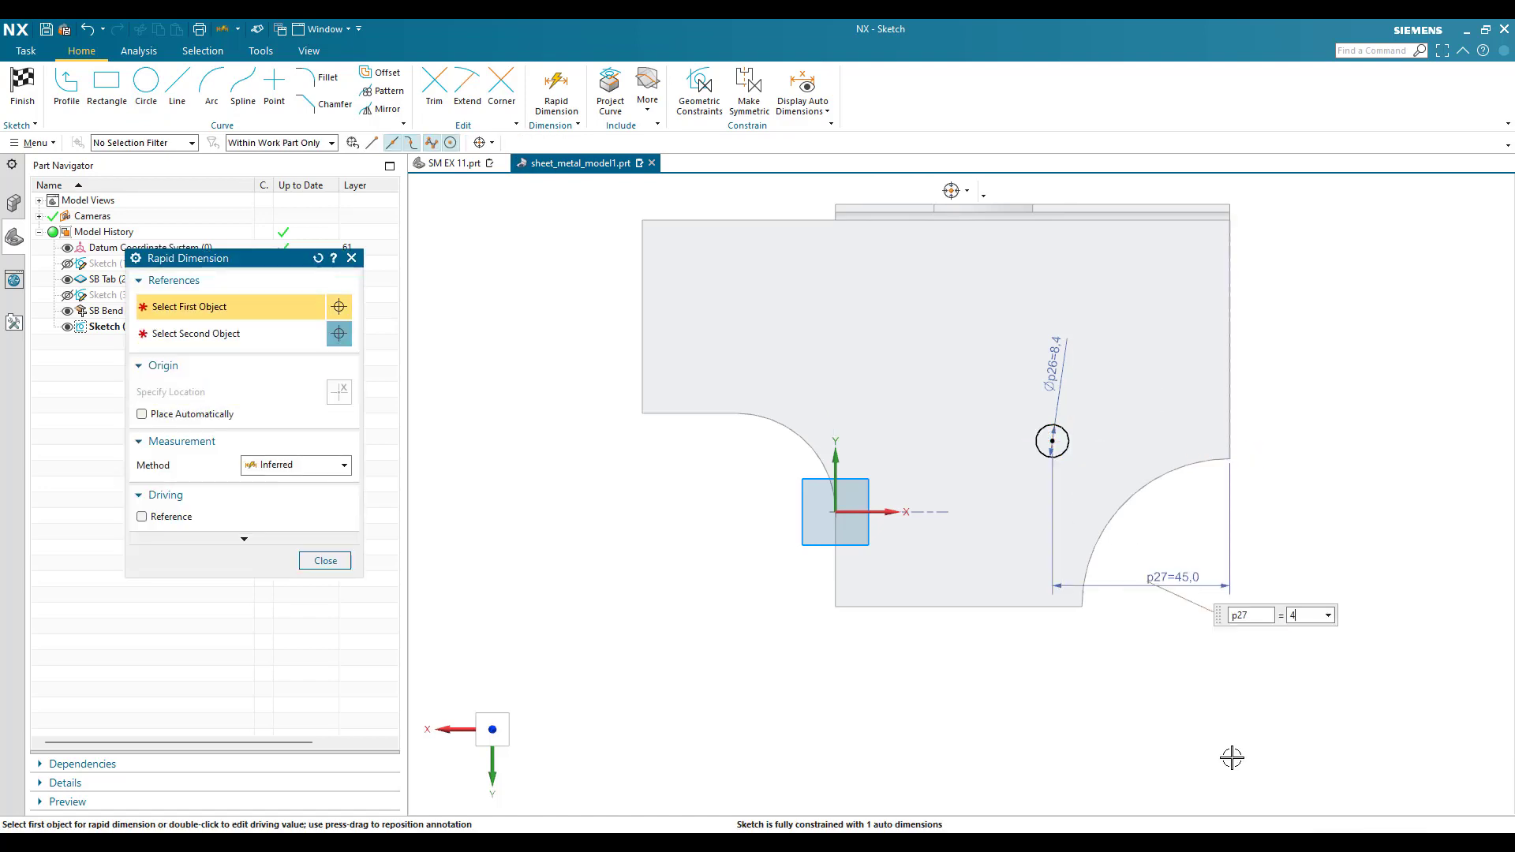
pyautogui.write('9')
pyautogui.press('Return')
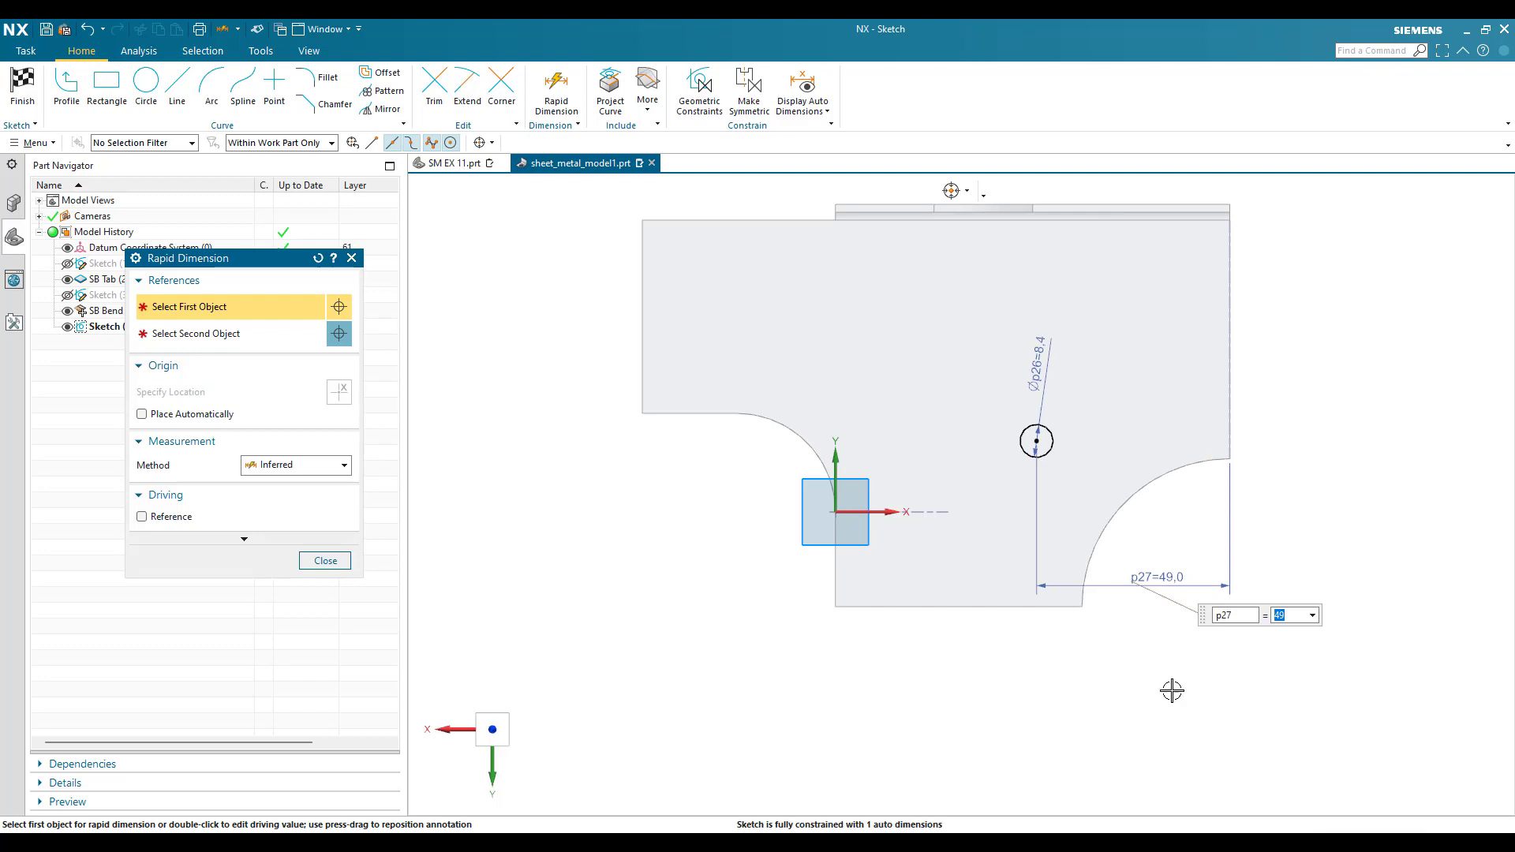
# Dimension the circle's centre 25 mm vertically from the plate's lower edge
pyautogui.click(1037, 442)
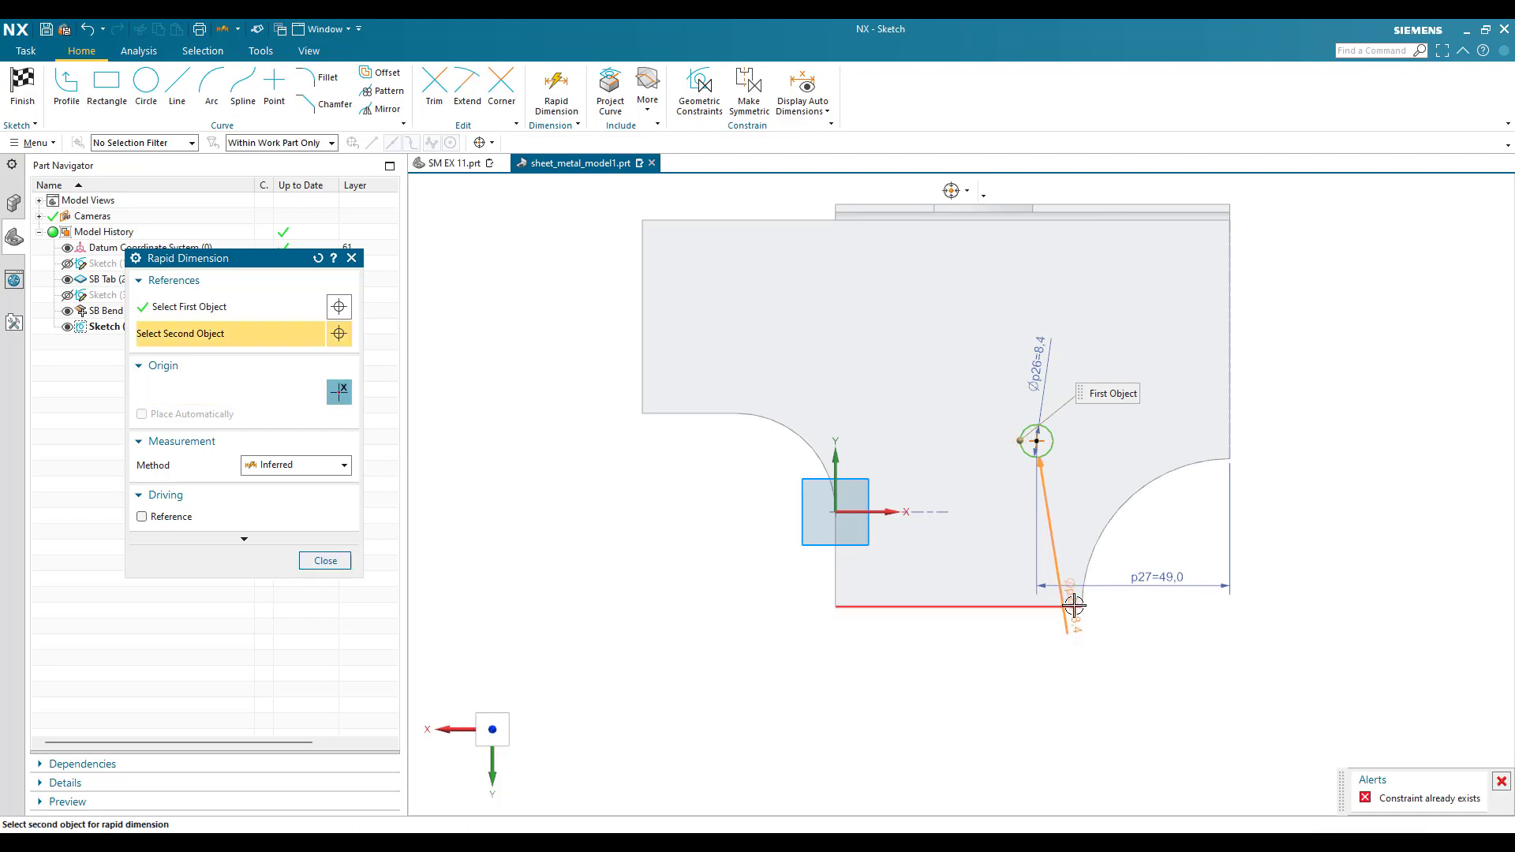
pyautogui.click(900, 610)
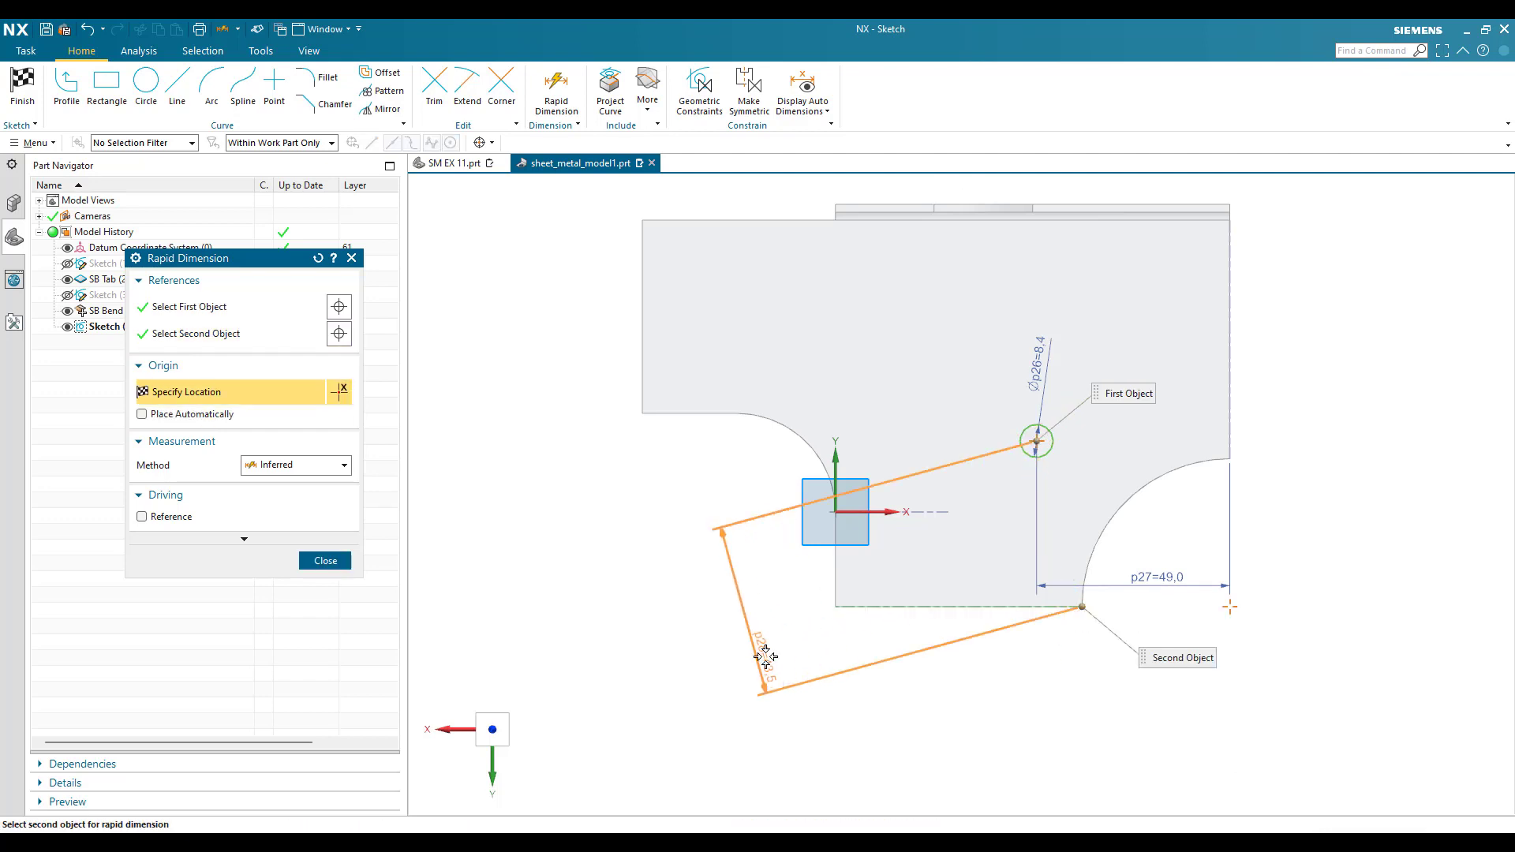
pyautogui.click(726, 766)
pyautogui.write('2')
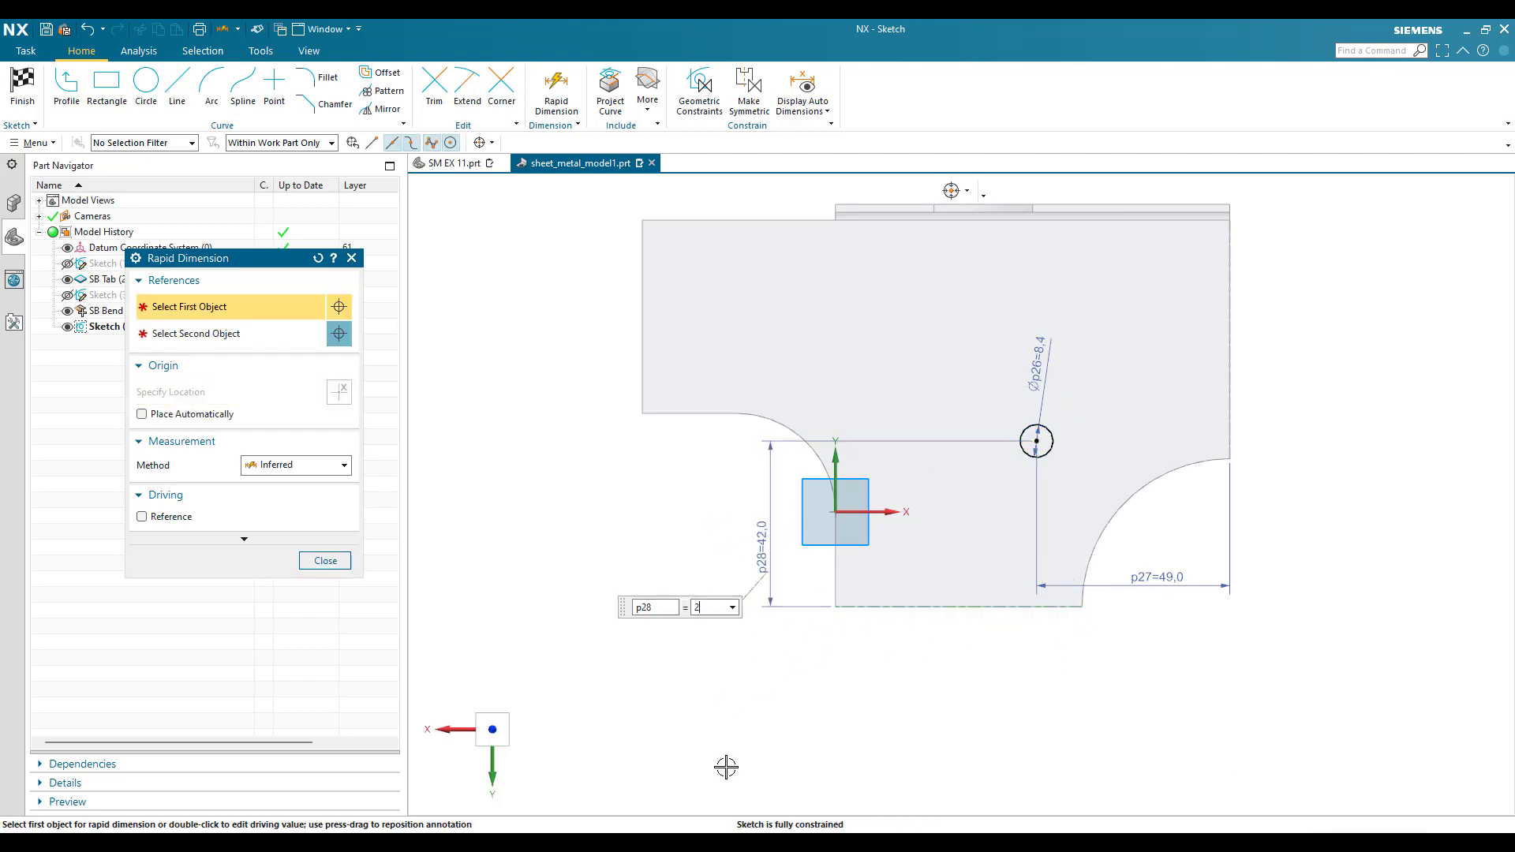
pyautogui.write('5')
pyautogui.press('Return')
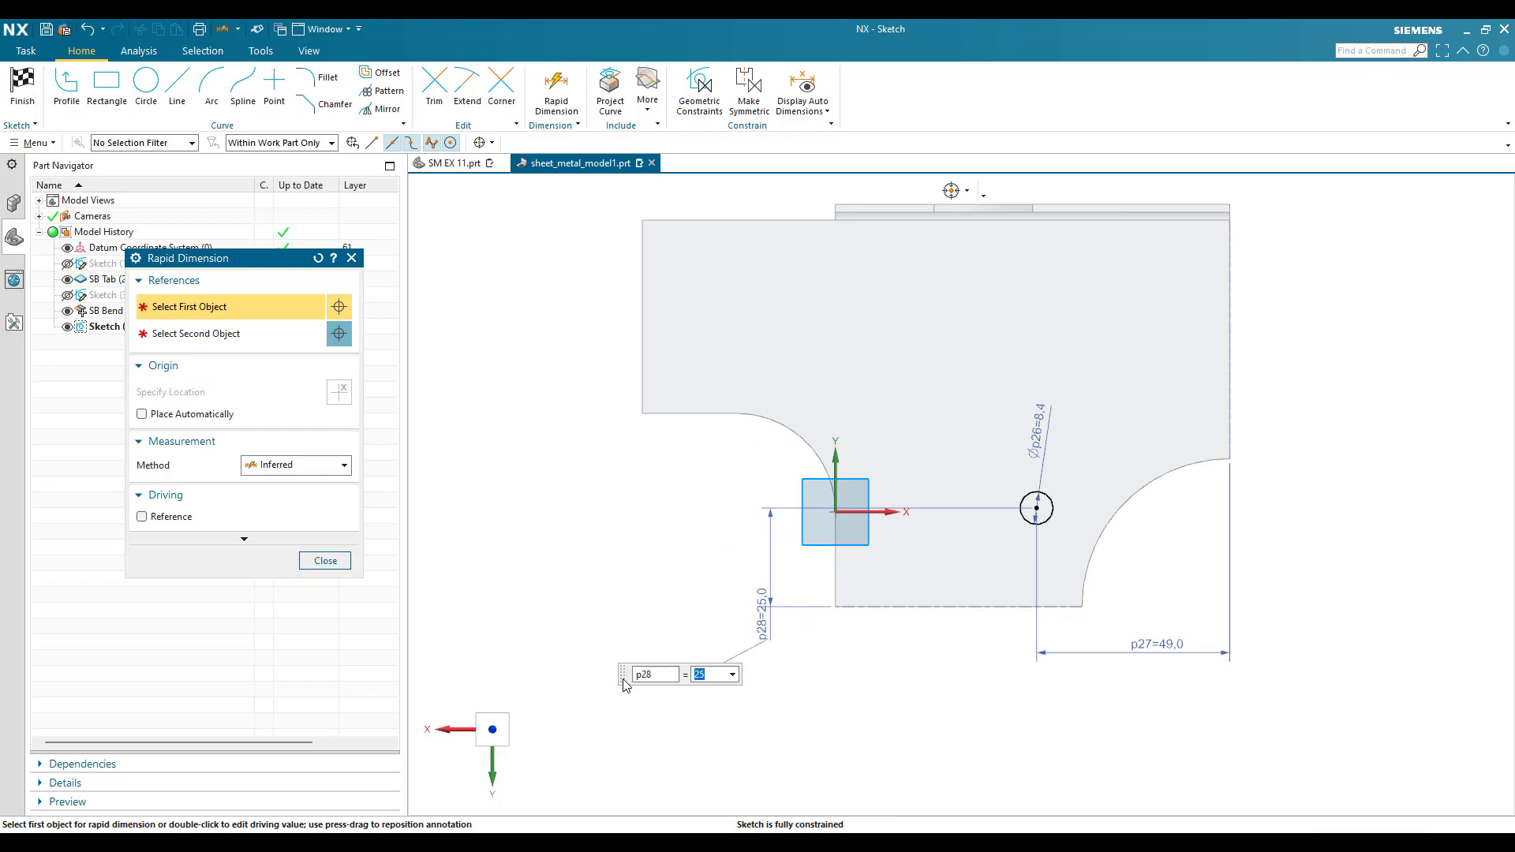
pyautogui.click(308, 560)
# Set the circle's horizontal distance to 25 mm and its vertical distance to 49 mm, and finish the sketch
pyautogui.scroll(3, 1024, 571)
pyautogui.scroll(-3, 1102, 683)
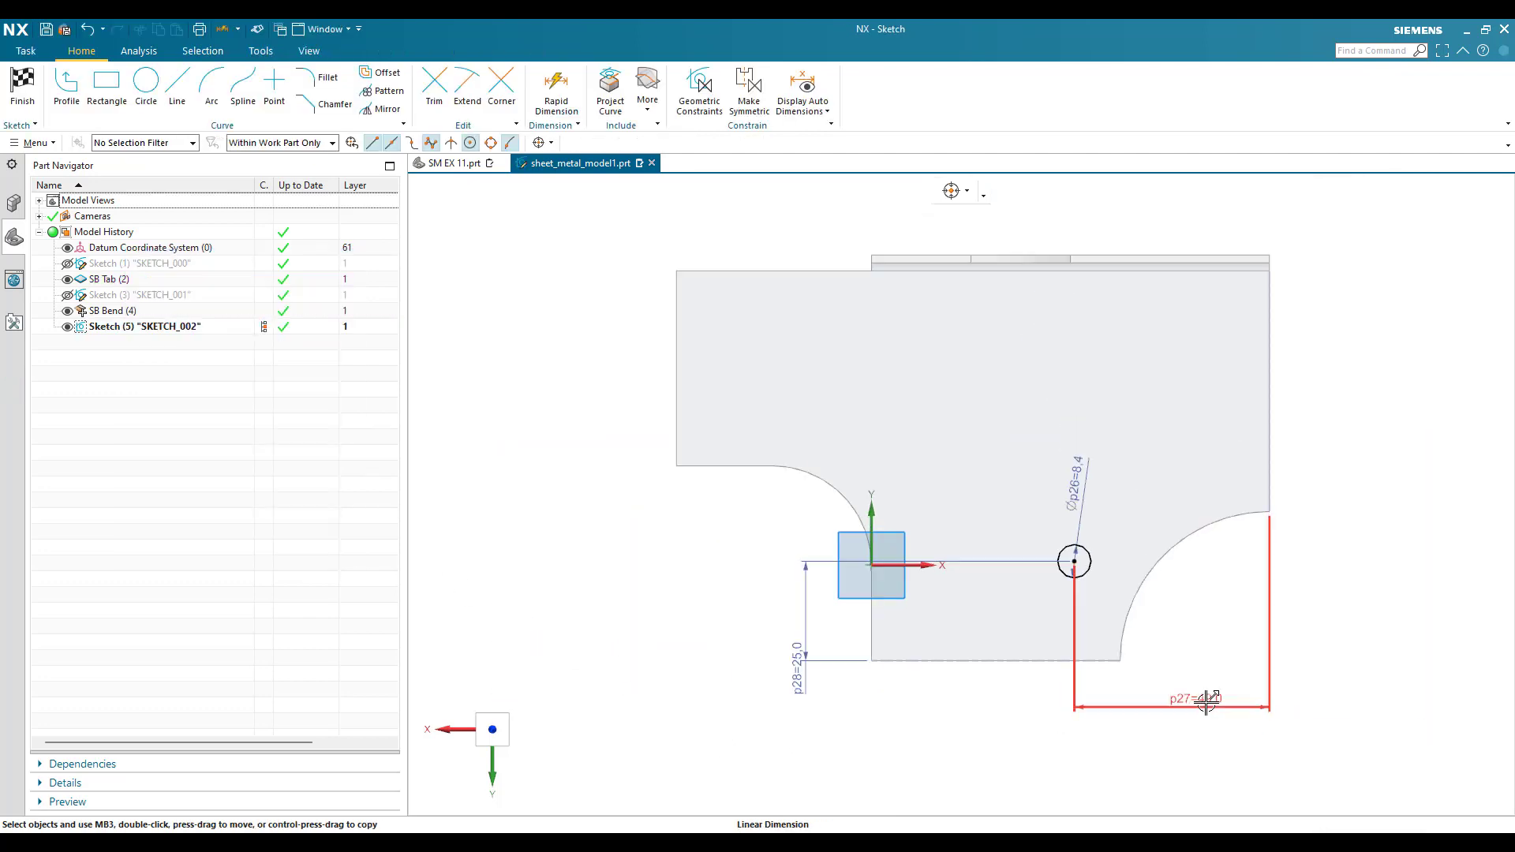
pyautogui.doubleClick(1206, 702)
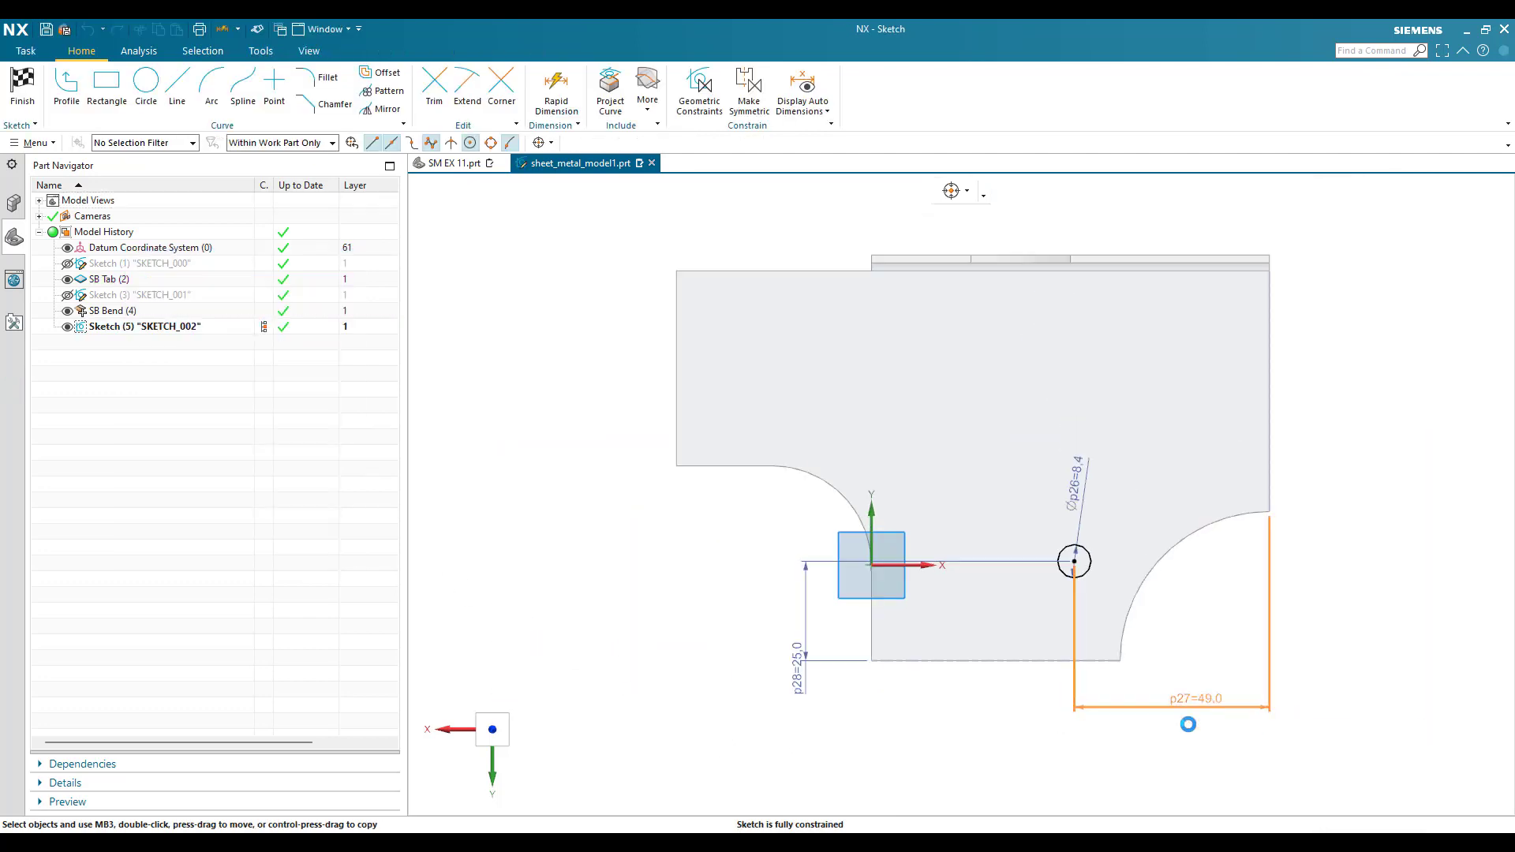
pyautogui.write('25')
pyautogui.press('Return')
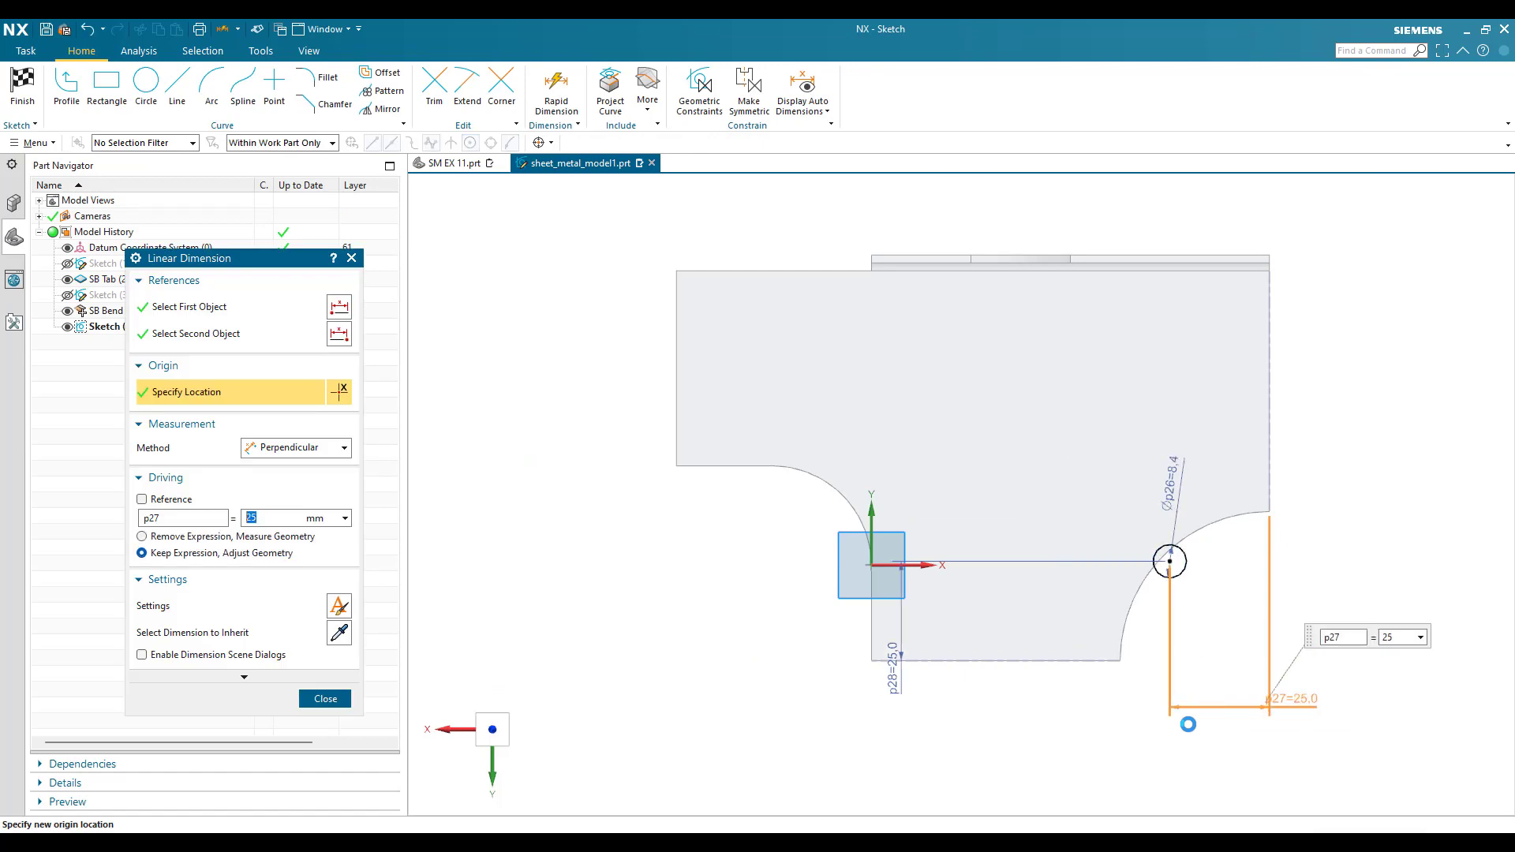
pyautogui.doubleClick(896, 645)
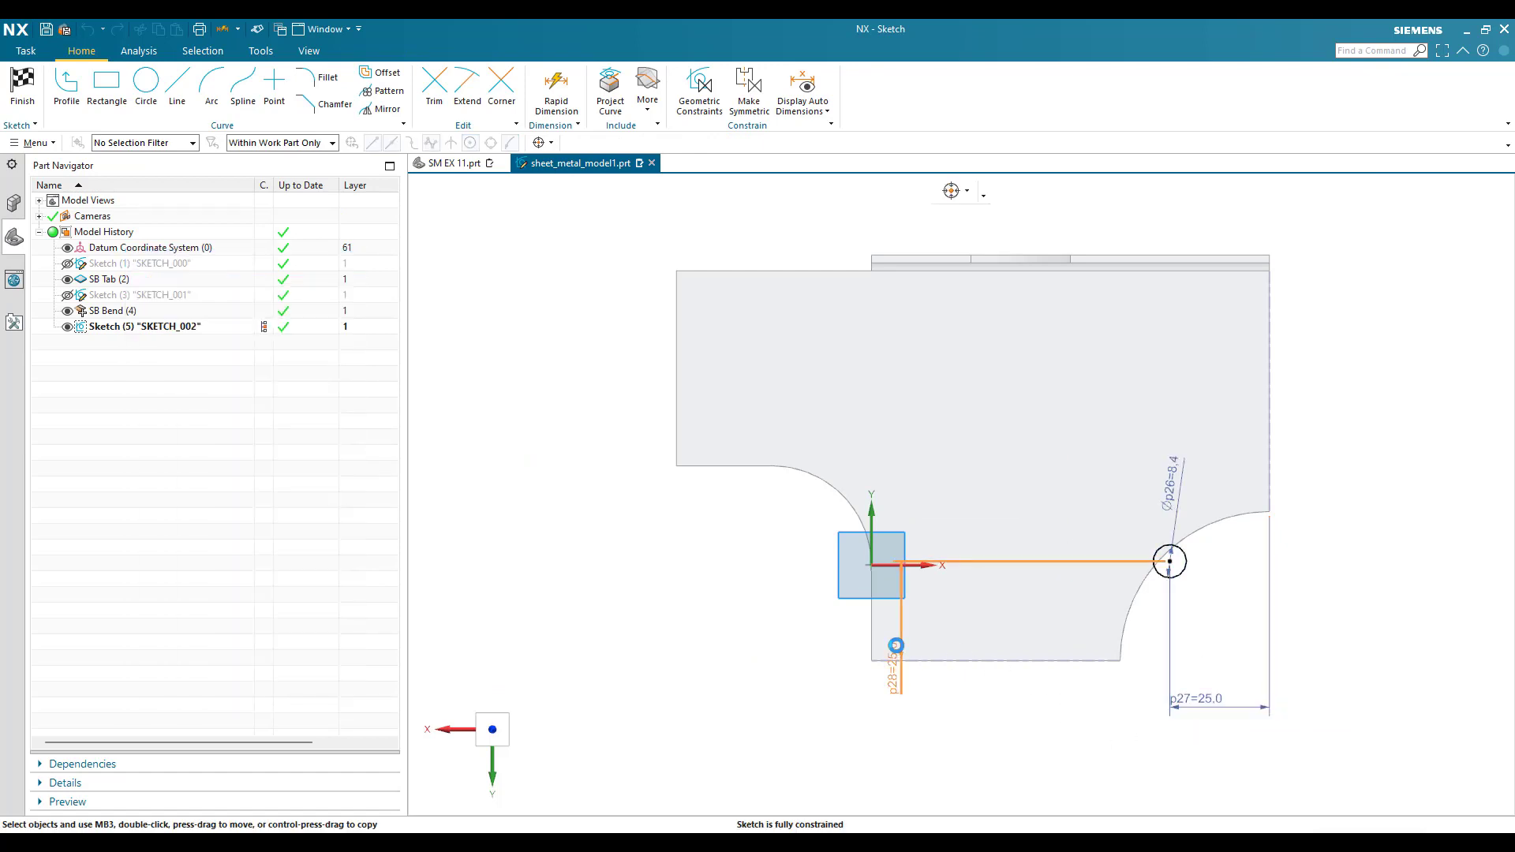
pyautogui.write('49')
pyautogui.press('Return')
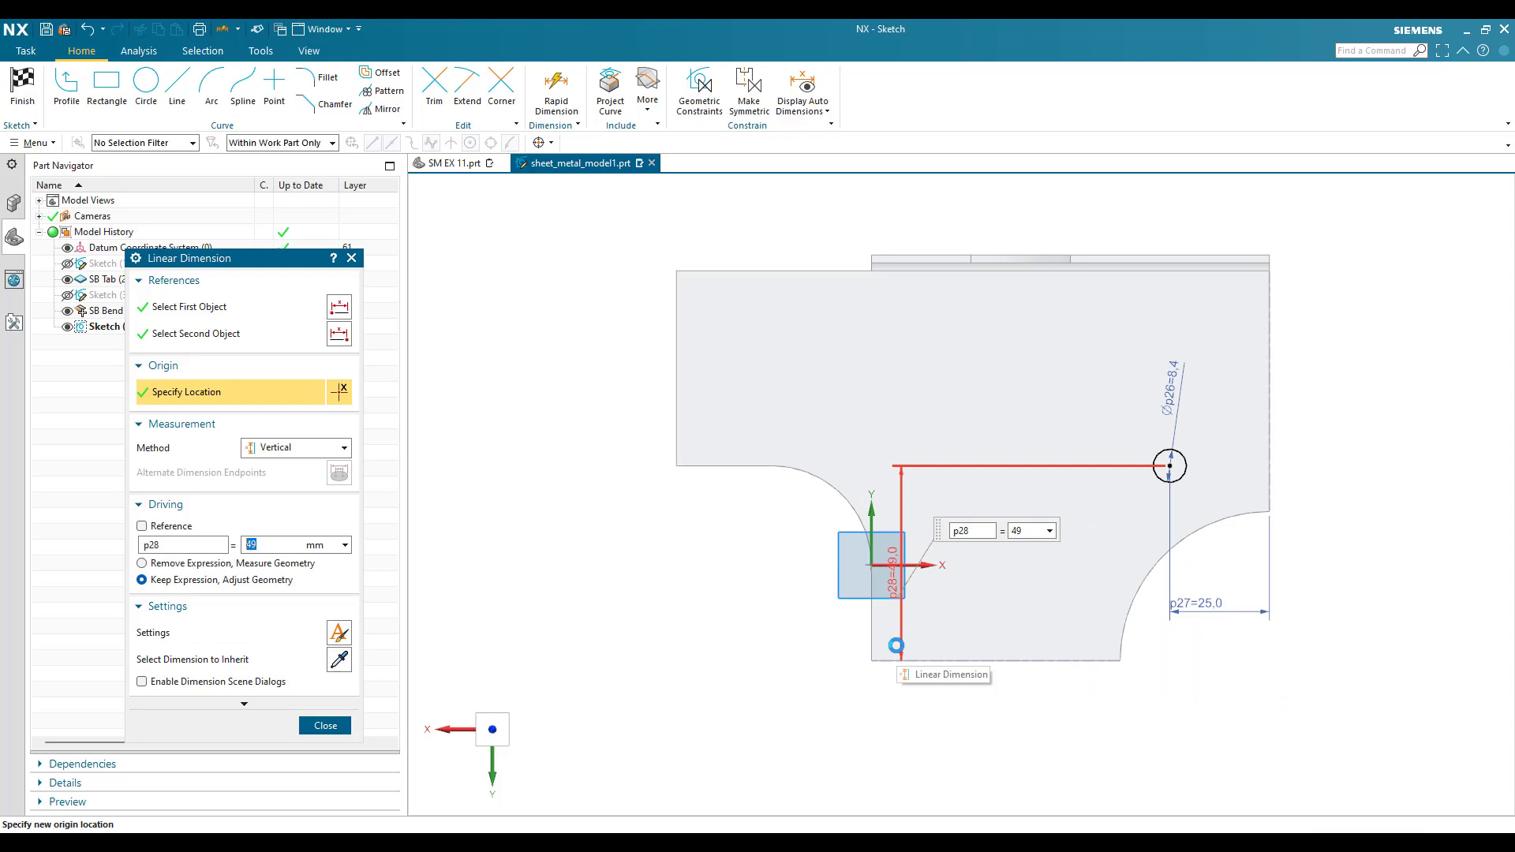
pyautogui.click(336, 725)
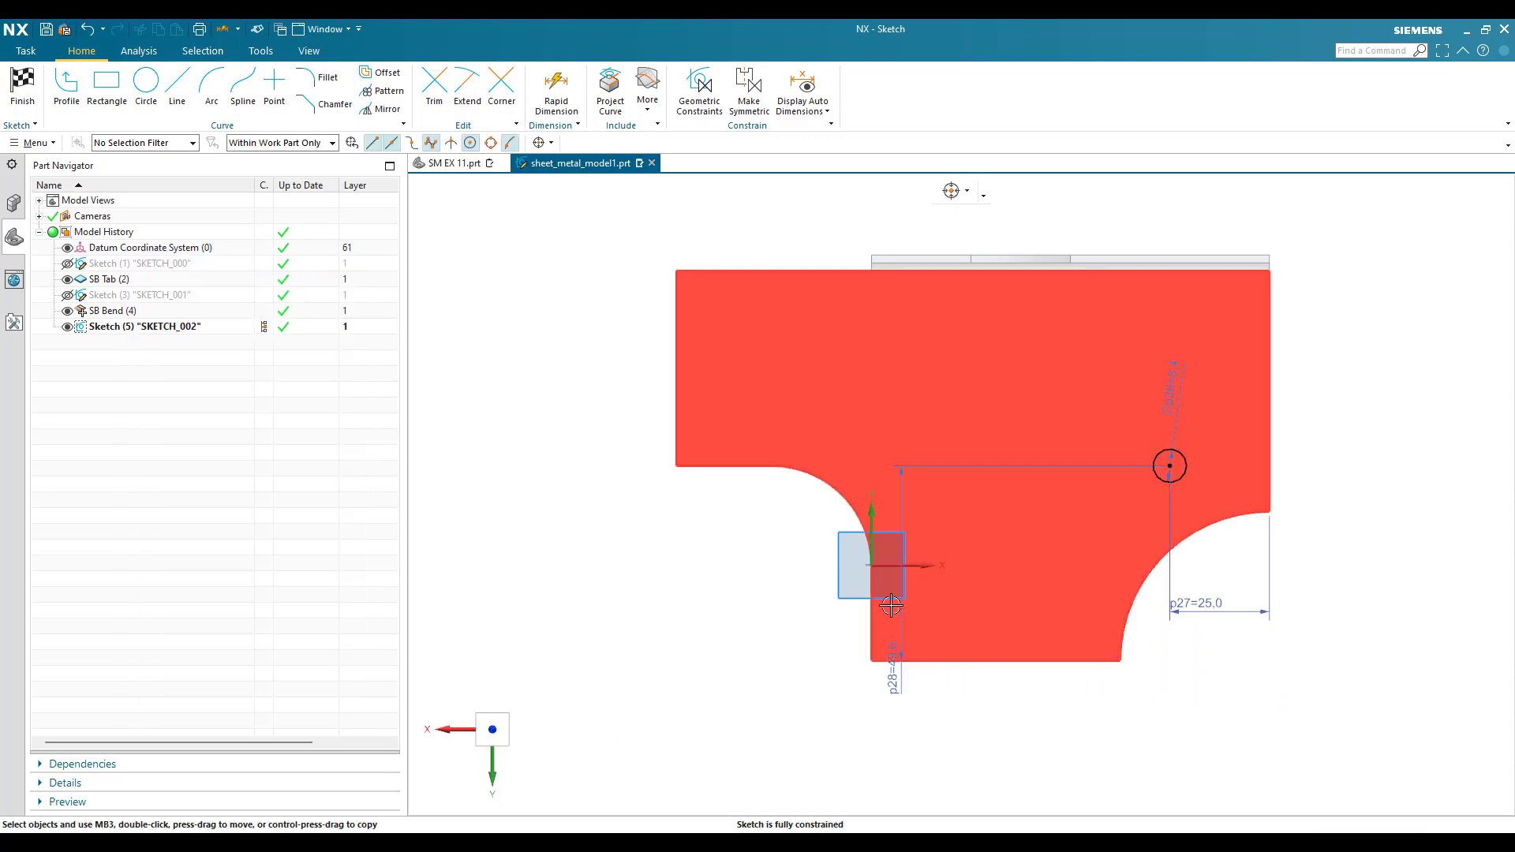
pyautogui.click(22, 87)
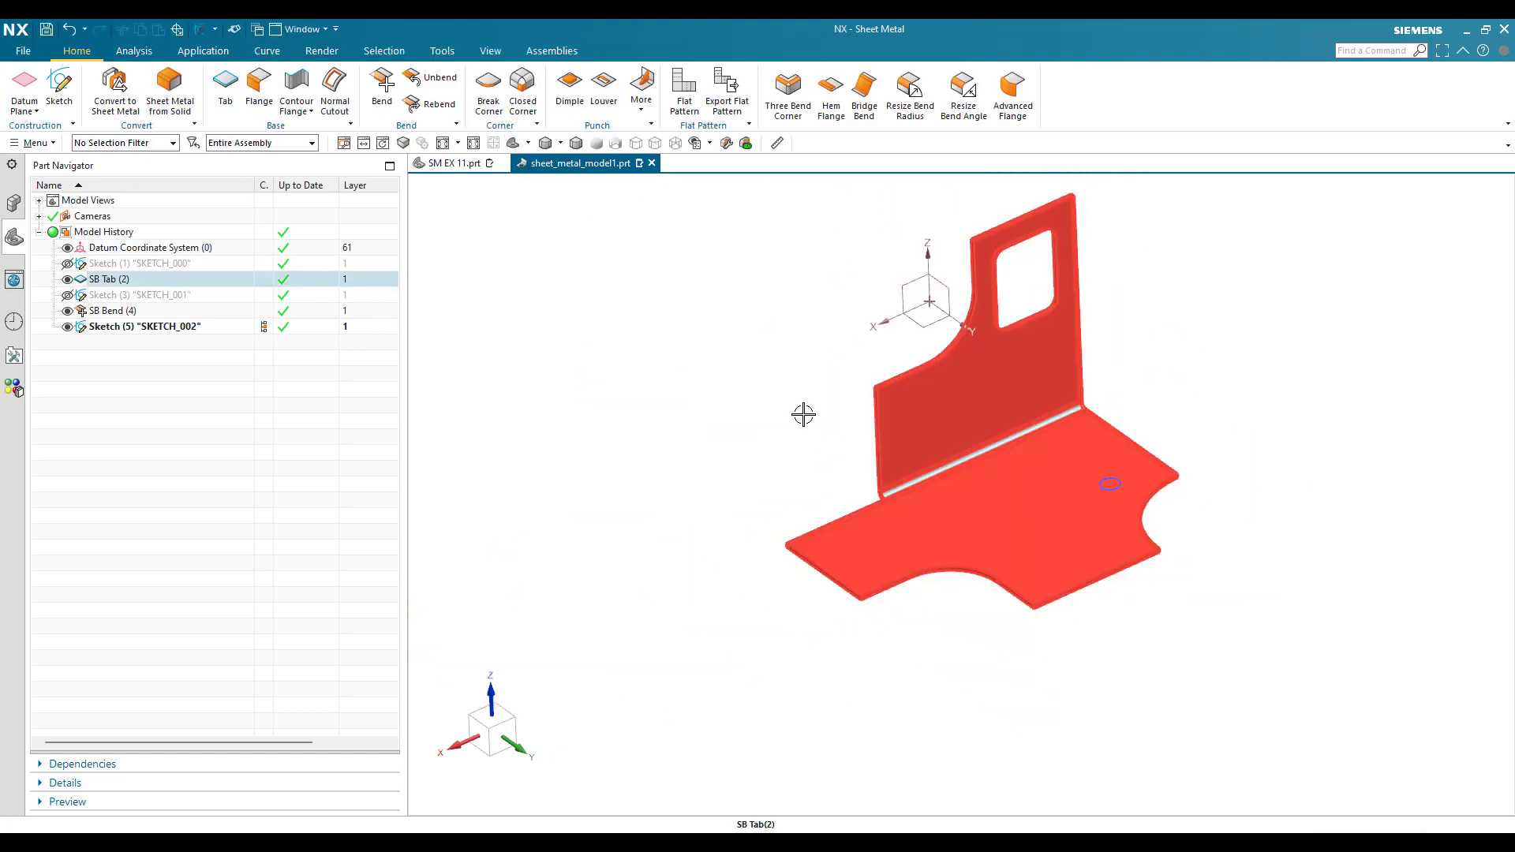
# Set up a 7 mm deep dimple from the sketched circle, reversed to point downward, with a 12° side angle
pyautogui.click(642, 114)
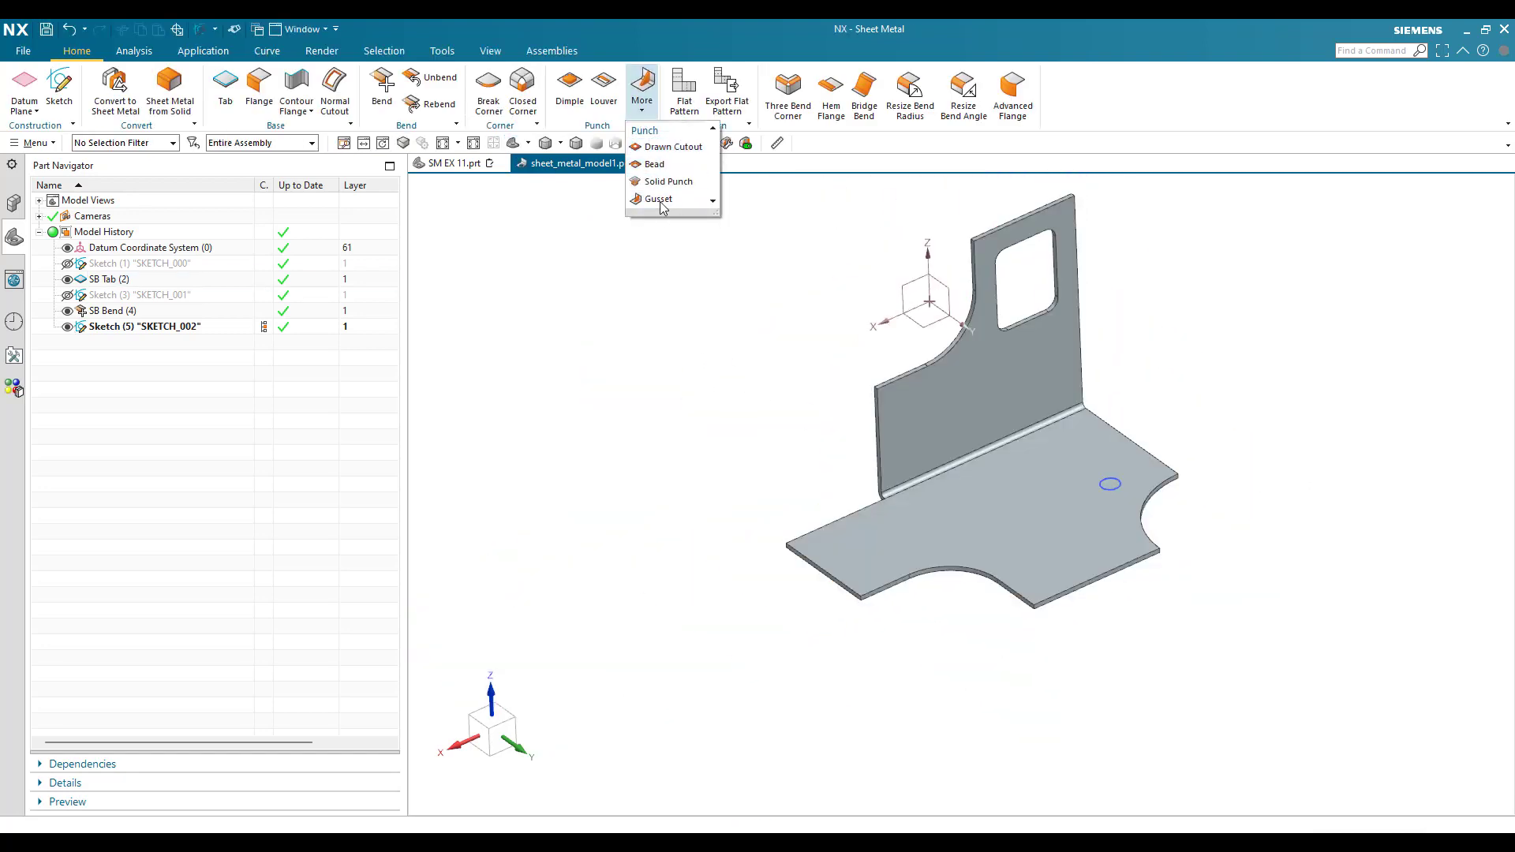
pyautogui.click(570, 87)
pyautogui.scroll(2, 734, 450)
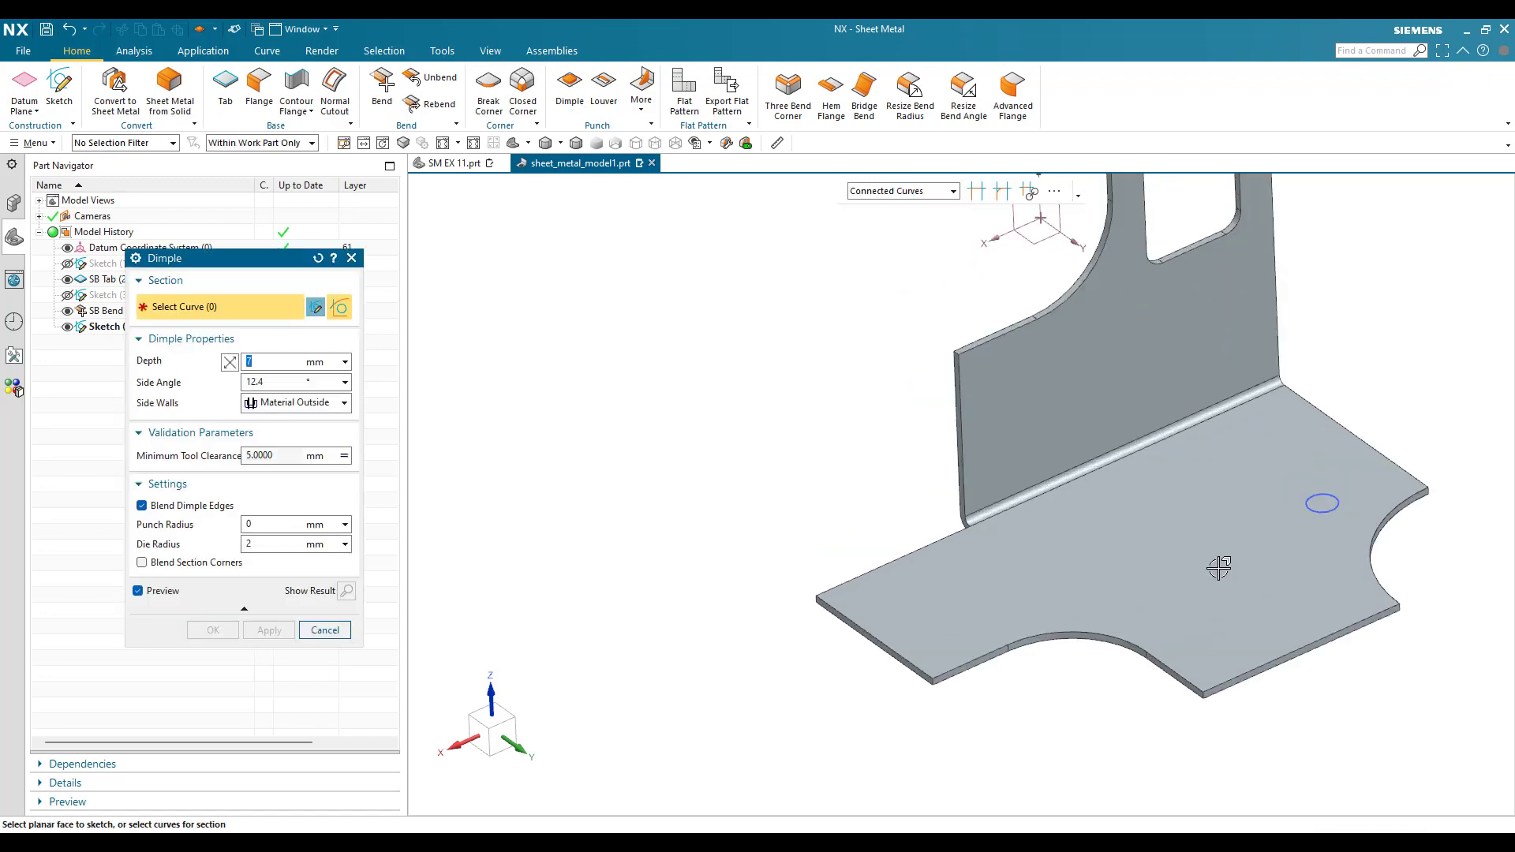
pyautogui.click(1323, 510)
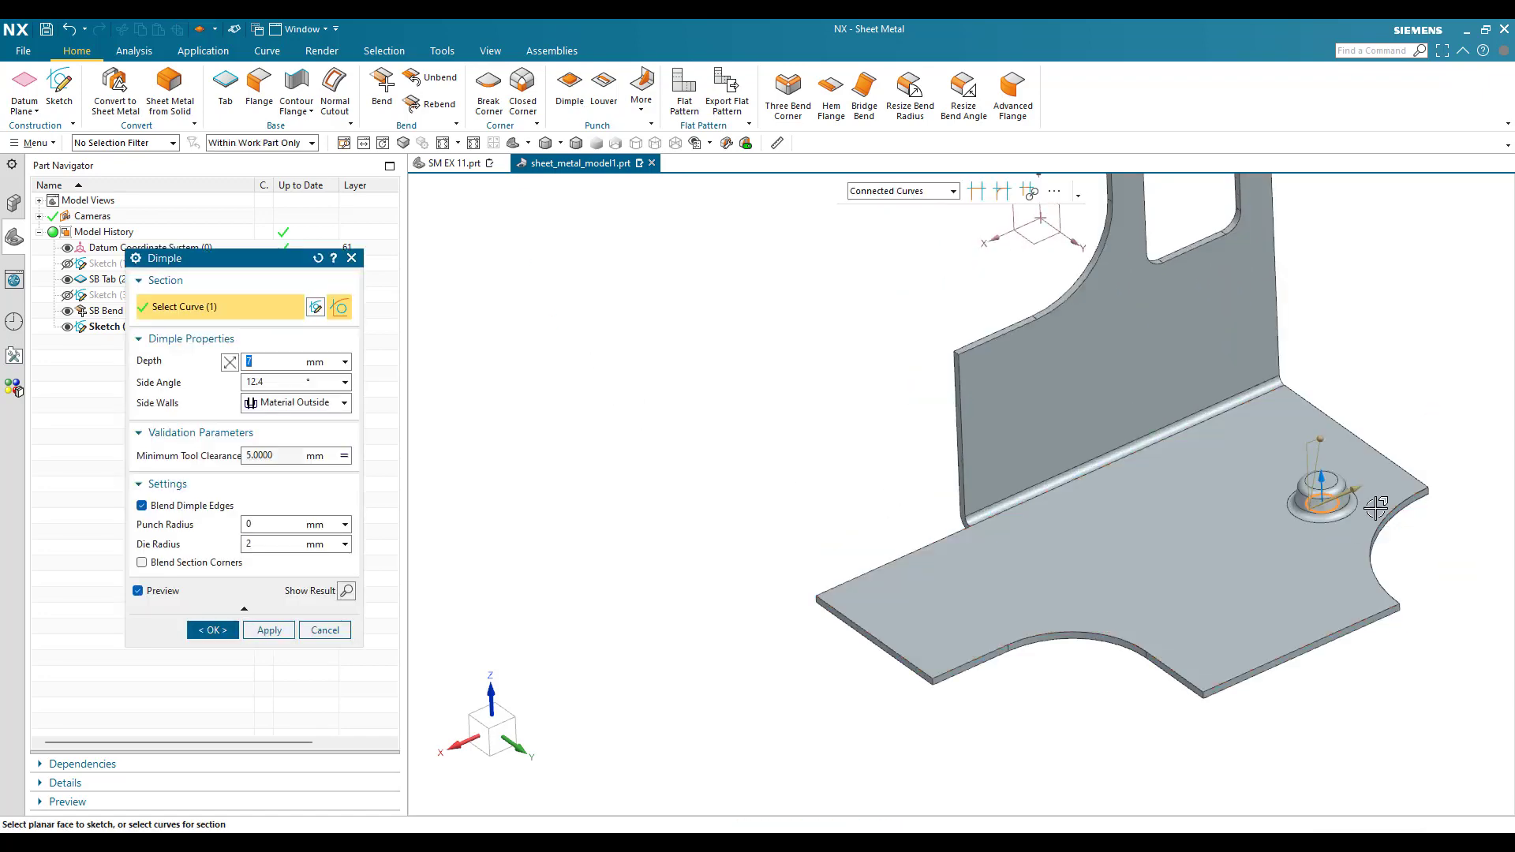
pyautogui.scroll(3, 1310, 510)
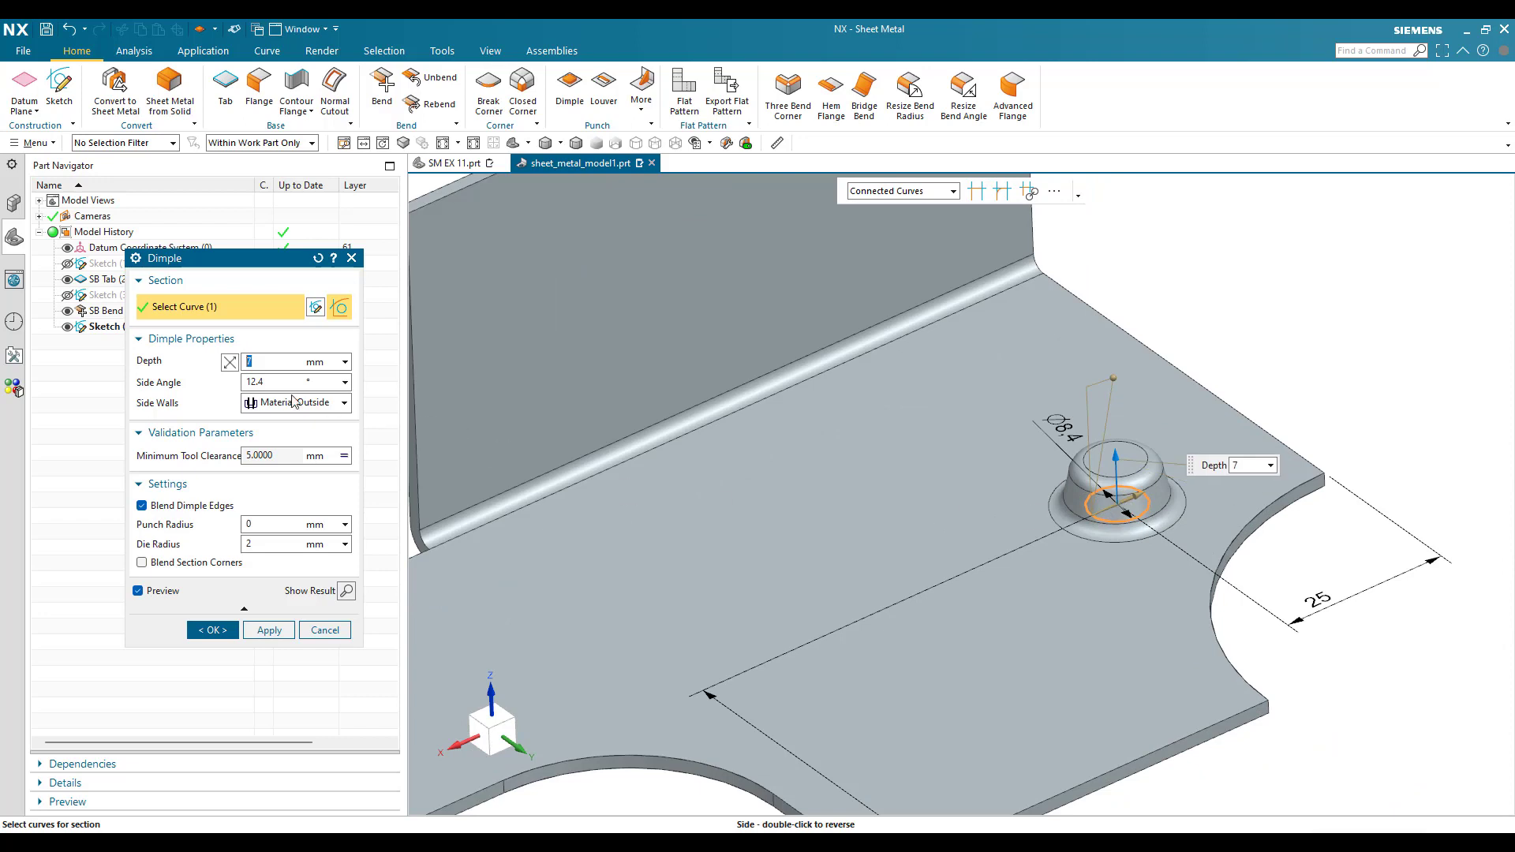
pyautogui.click(229, 362)
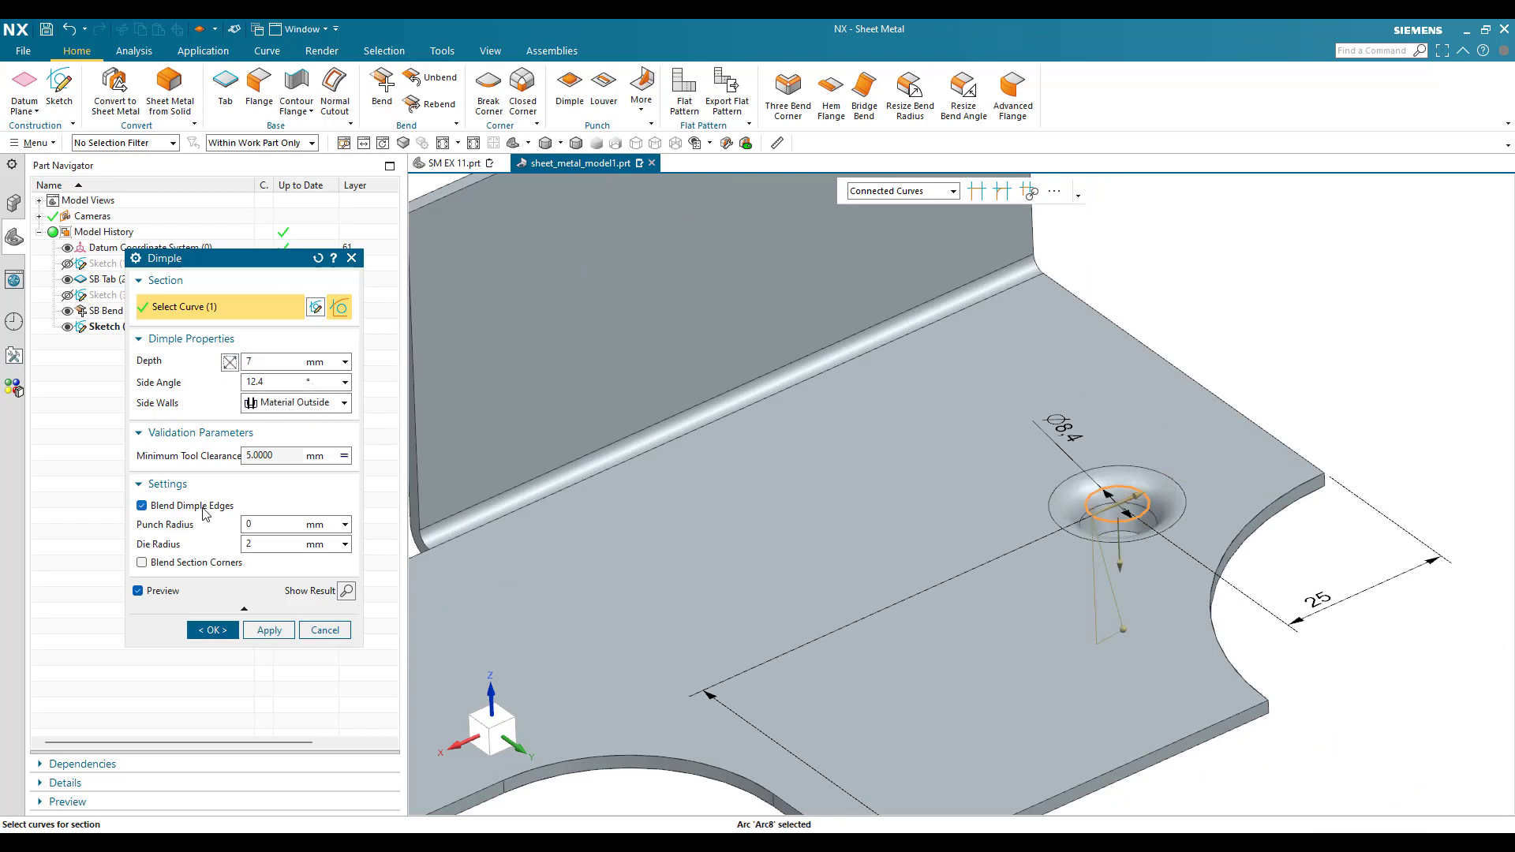
pyautogui.click(278, 384)
pyautogui.press('Return')
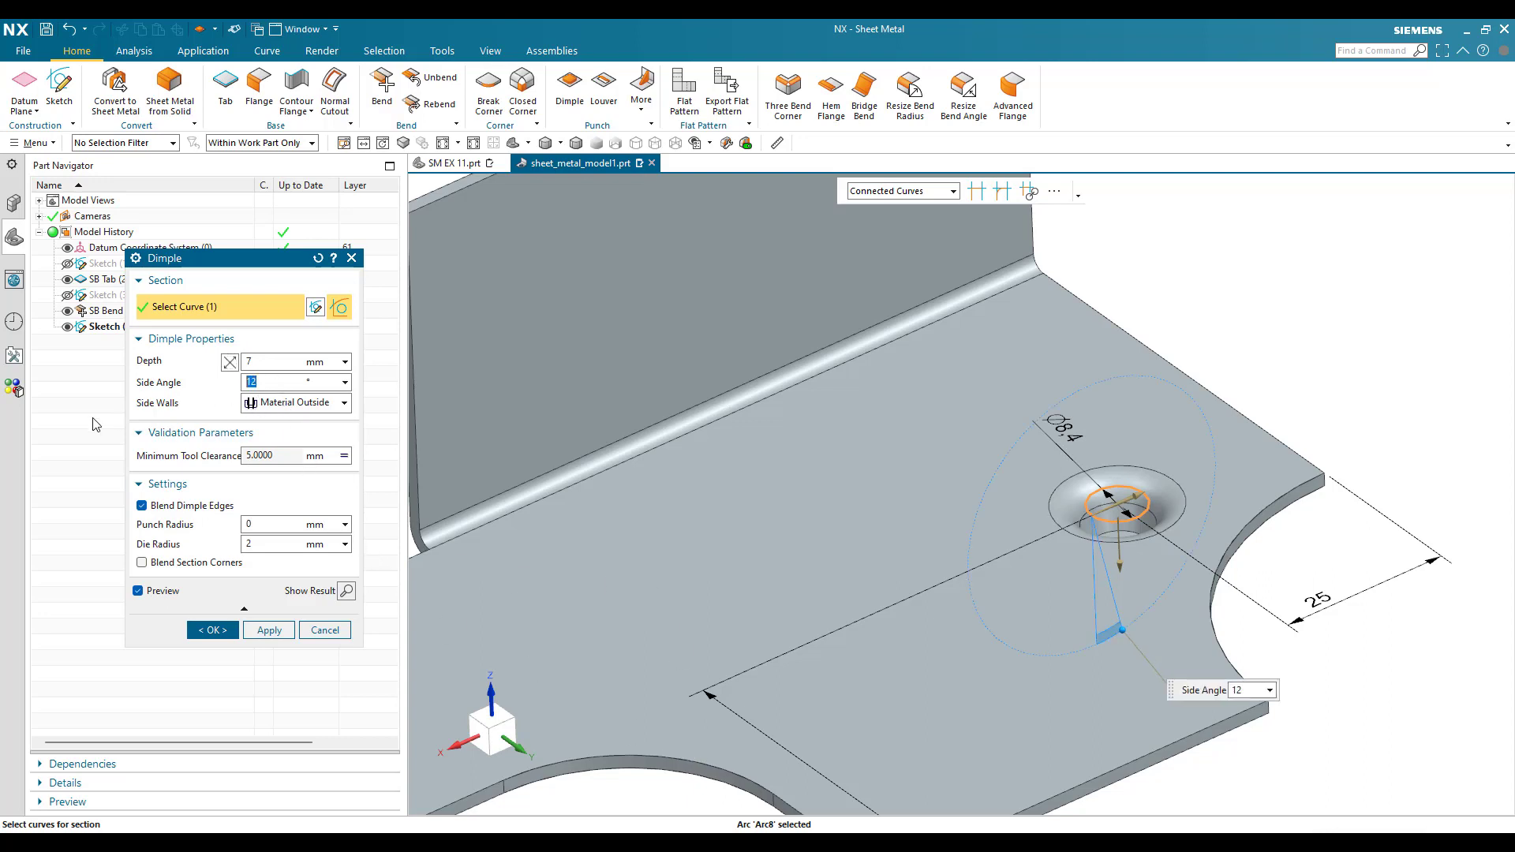
# Inspect the dimple preview's blended edges, keeping edge blending enabled and the punch radius at 0 mm
pyautogui.click(197, 512)
pyautogui.click(196, 512)
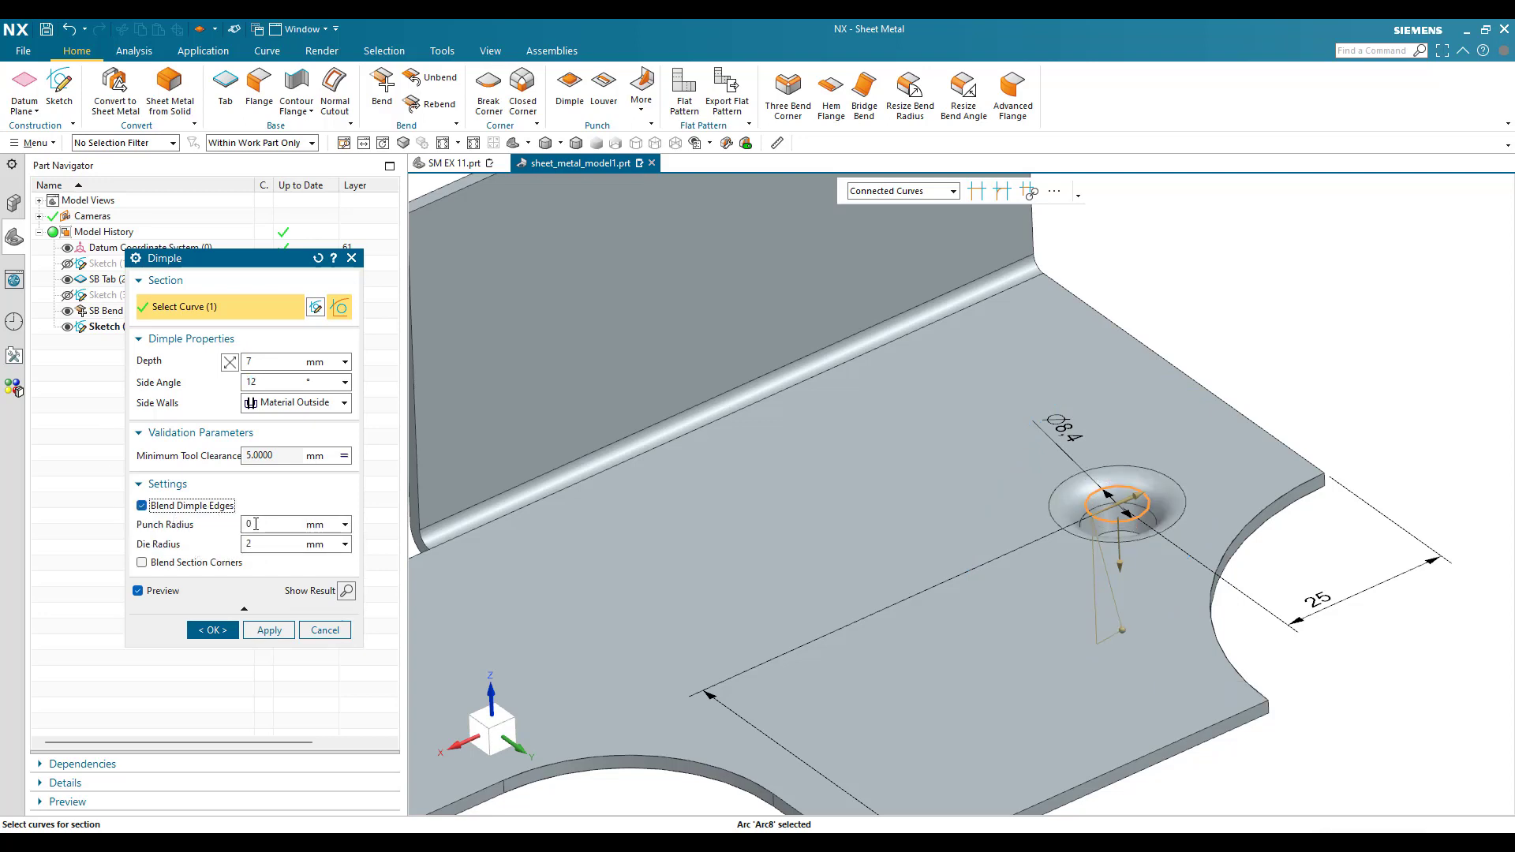
pyautogui.click(291, 526)
pyautogui.moveTo(1038, 622)
pyautogui.mouseDown(button='middle')
pyautogui.moveTo(997, 531)
pyautogui.moveTo(1030, 639)
pyautogui.mouseUp(button='middle')
pyautogui.scroll(5, 1133, 505)
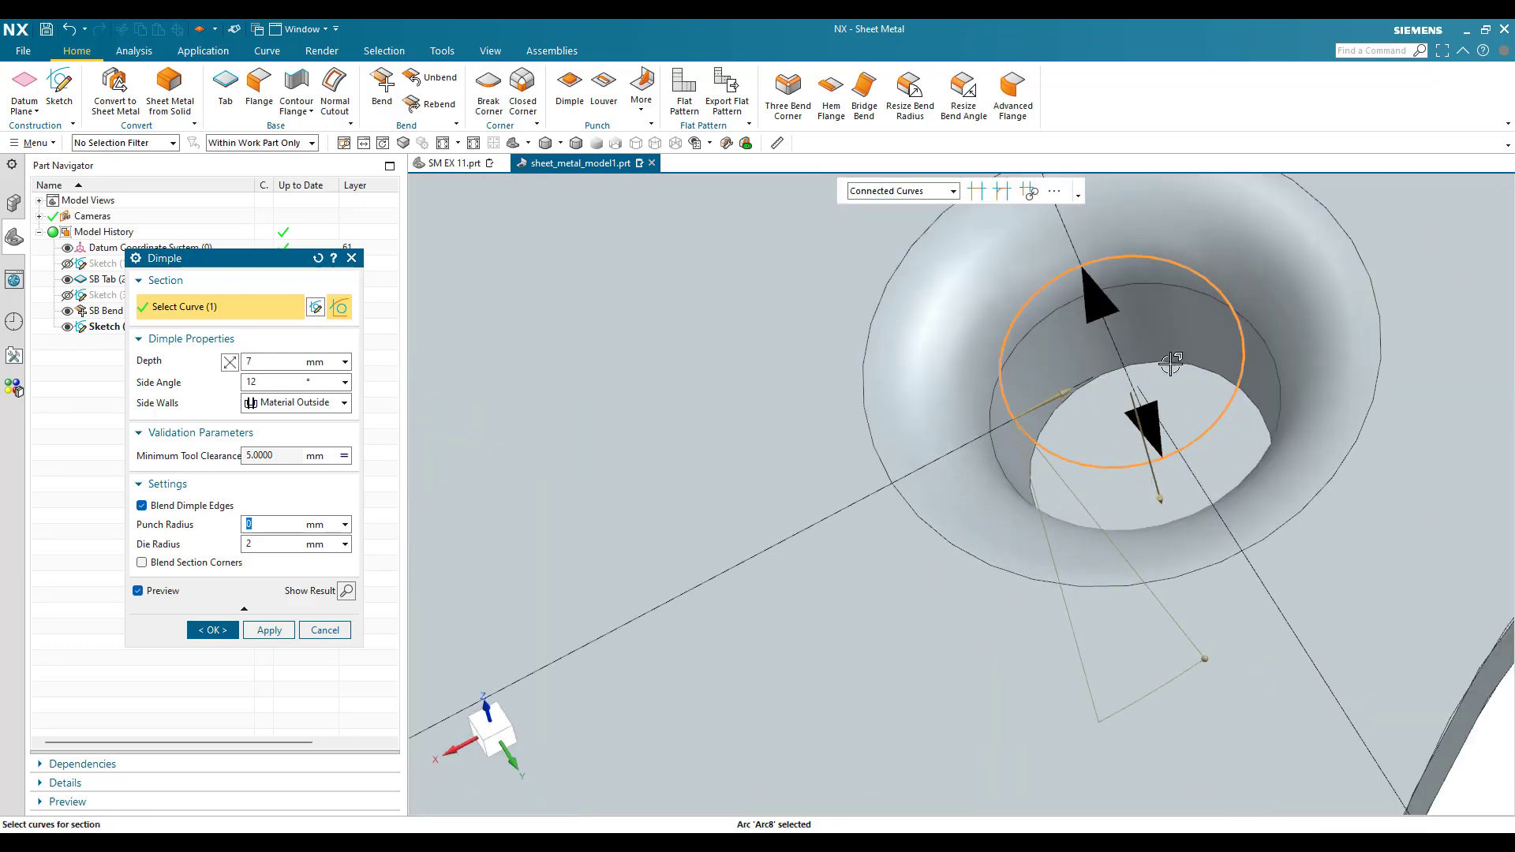
pyautogui.scroll(-3, 1105, 485)
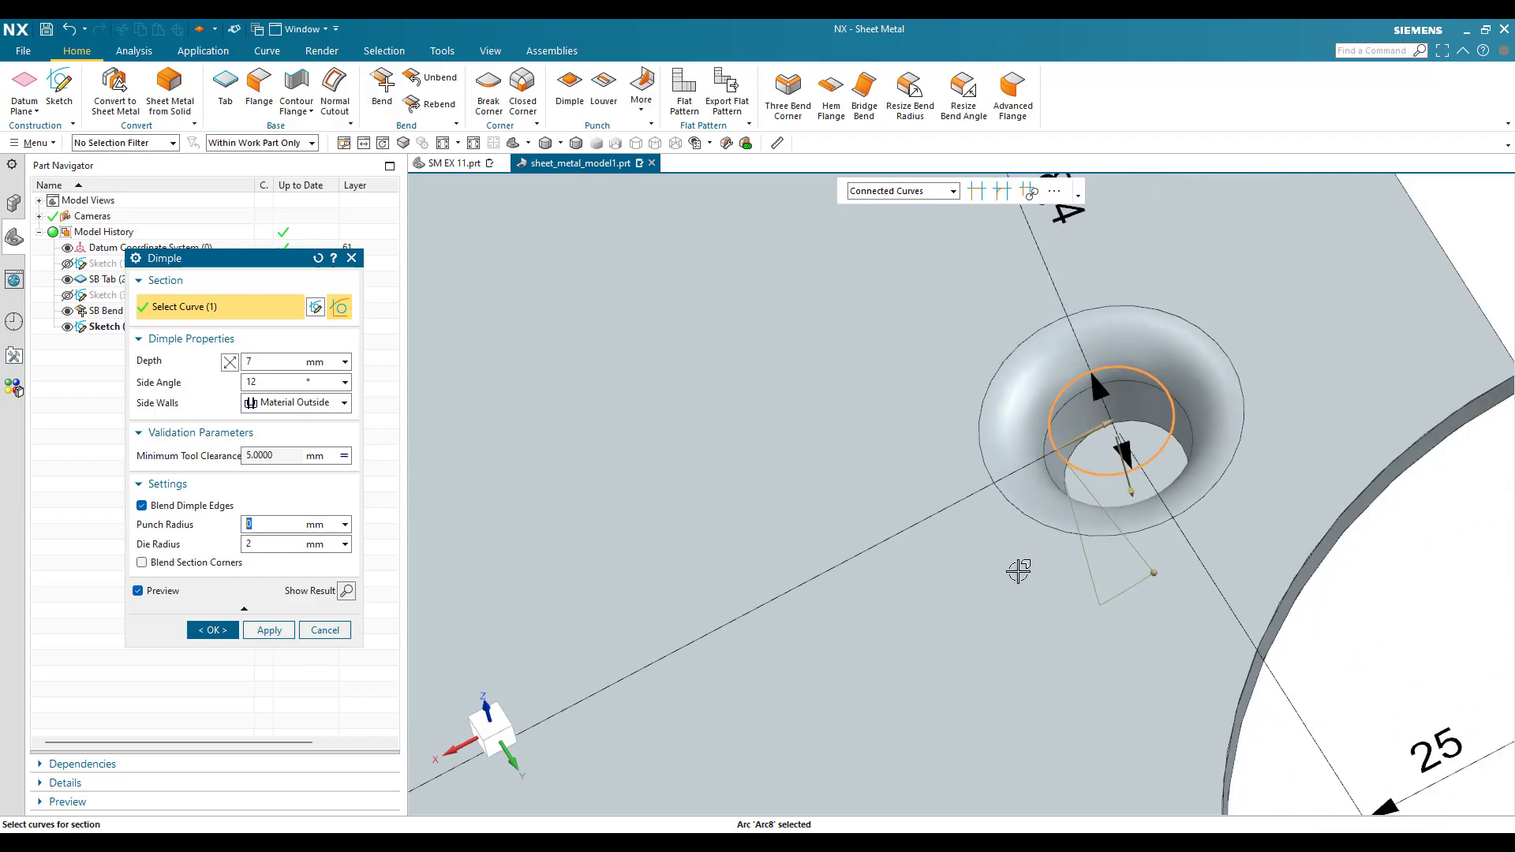
# Check the dimple section in the reference drawing and create the dimple with a 2 mm die radius
pyautogui.hotkey('alt', 'Tab')
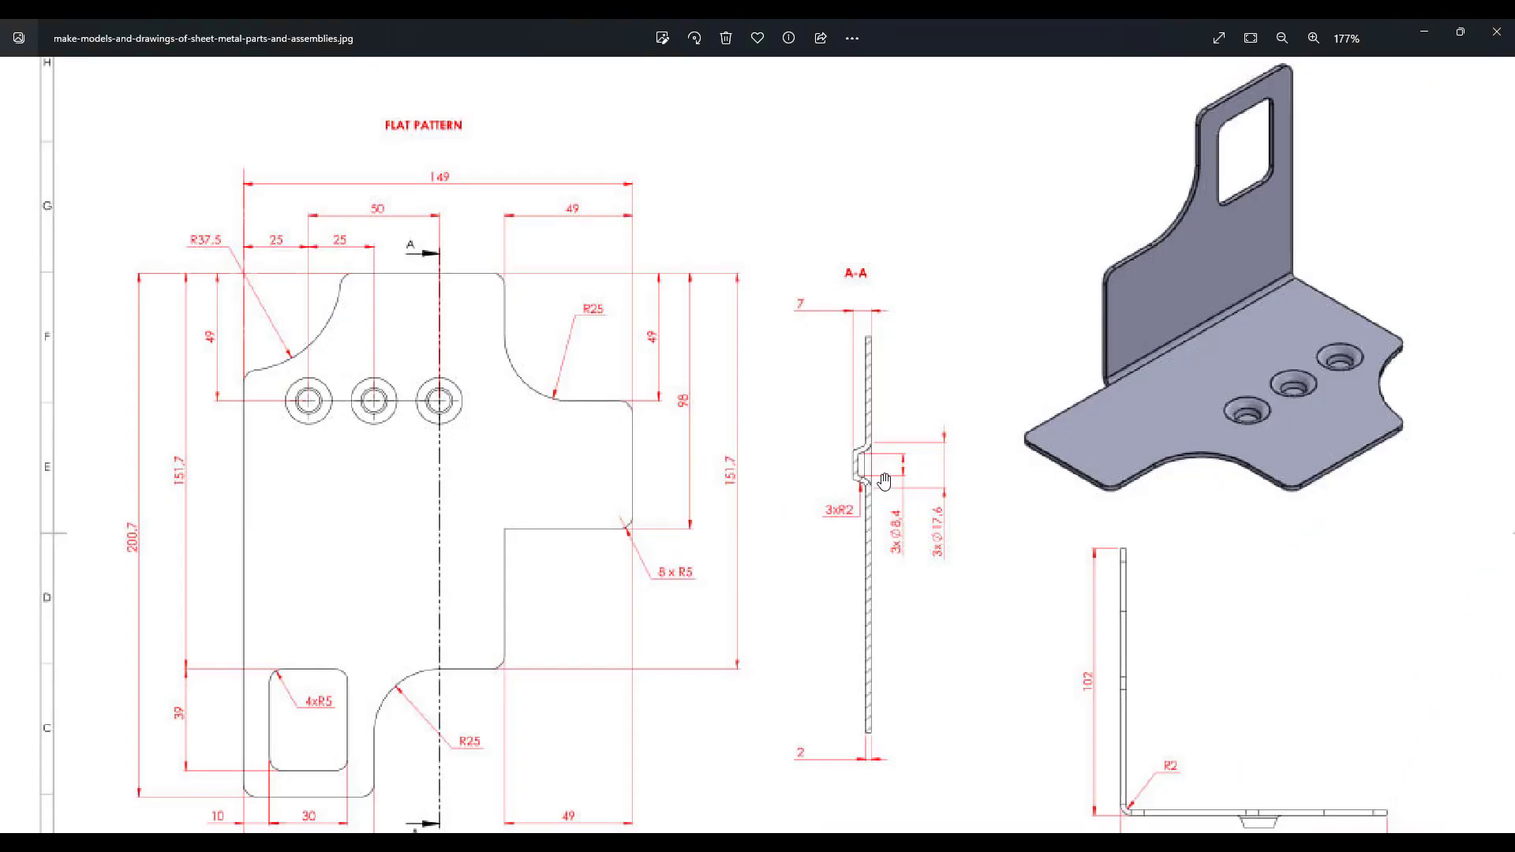
pyautogui.scroll(4, 884, 482)
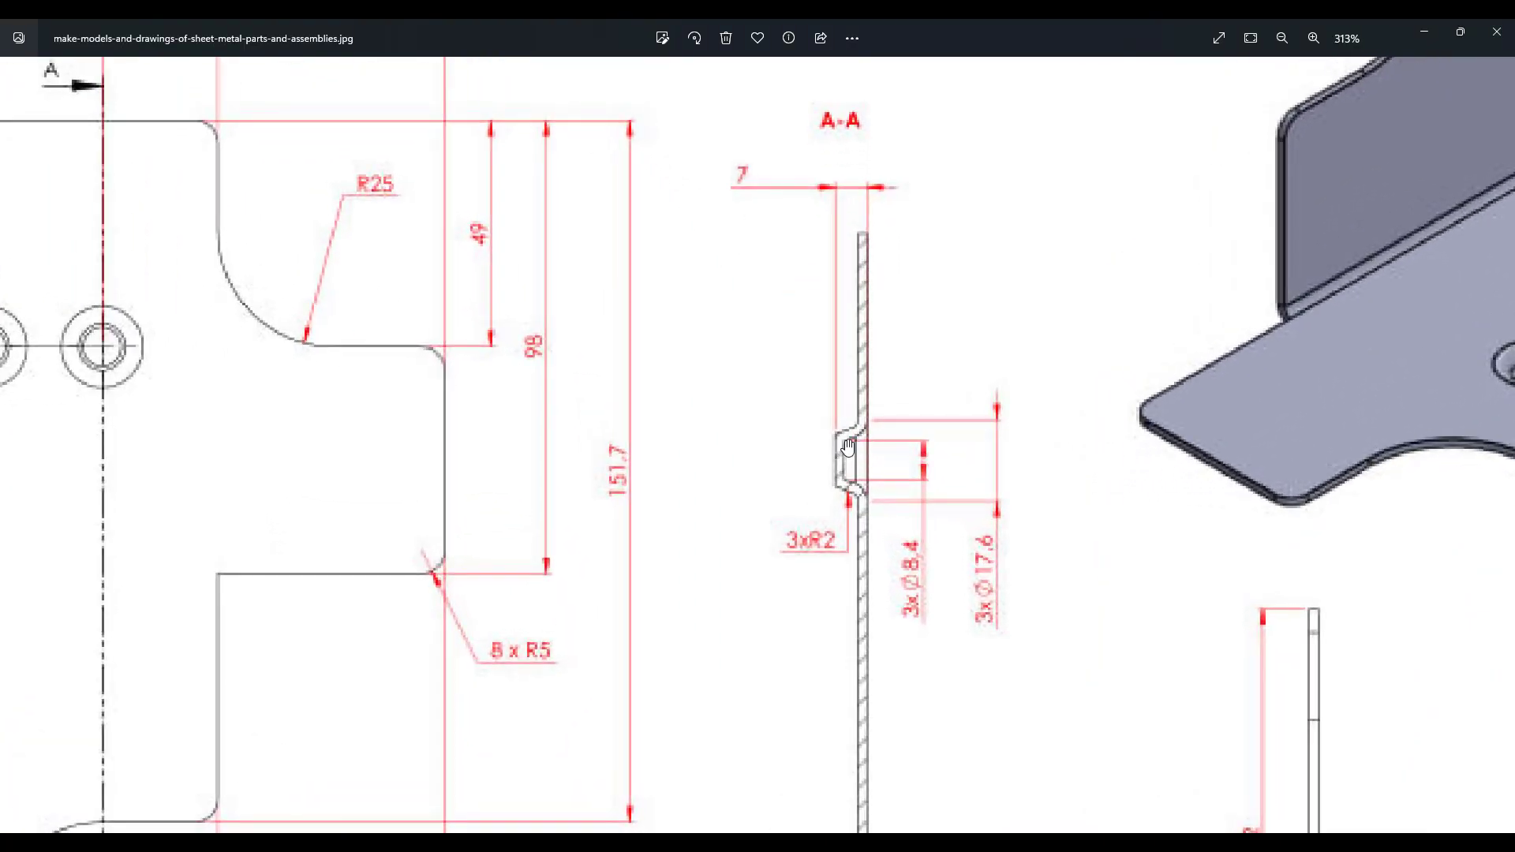
pyautogui.hotkey('alt', 'Tab')
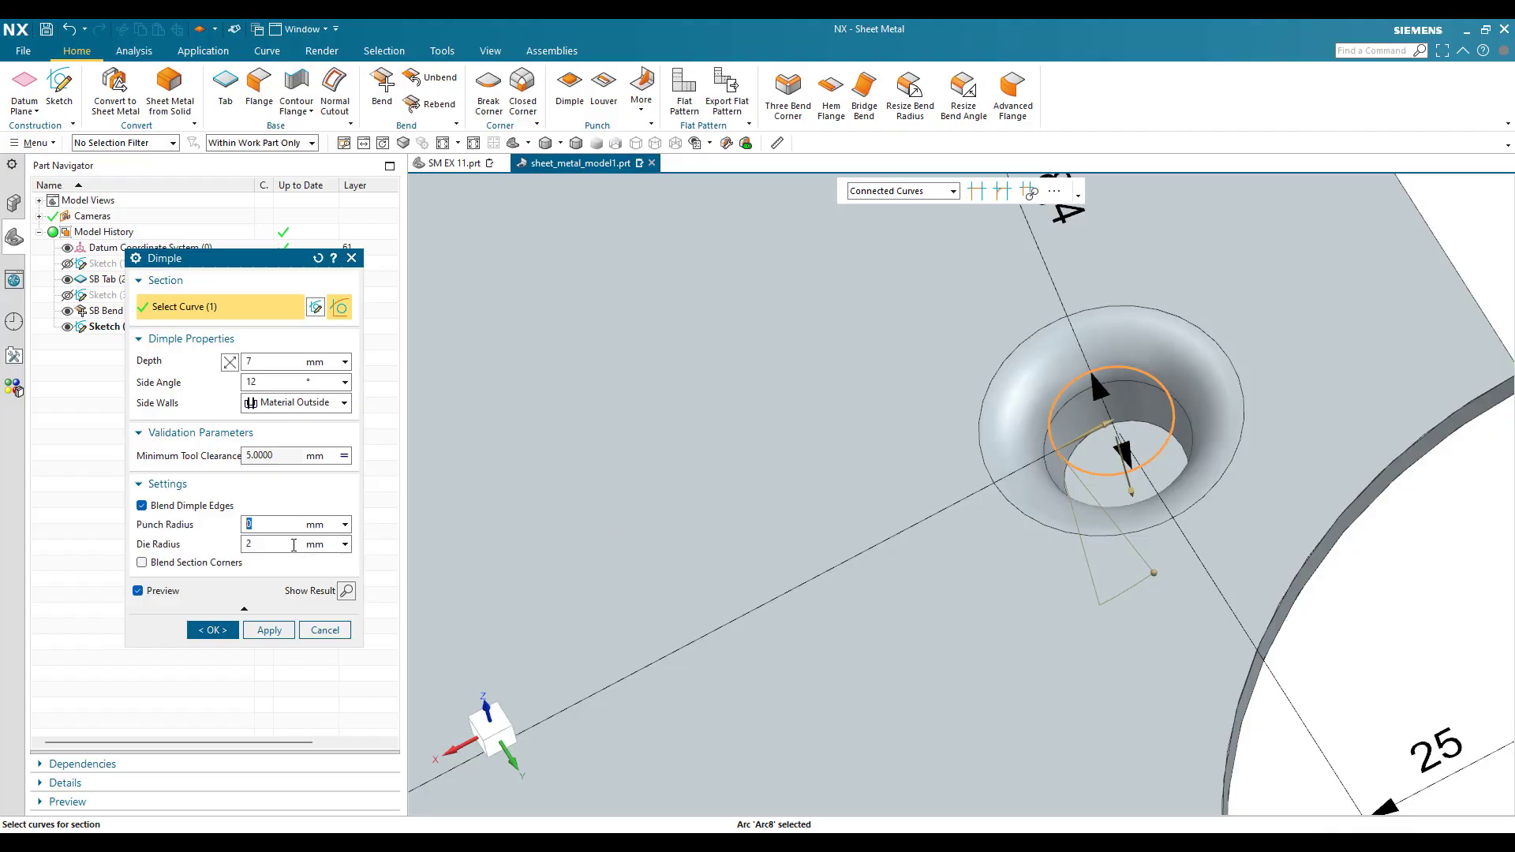
pyautogui.scroll(-4, 917, 466)
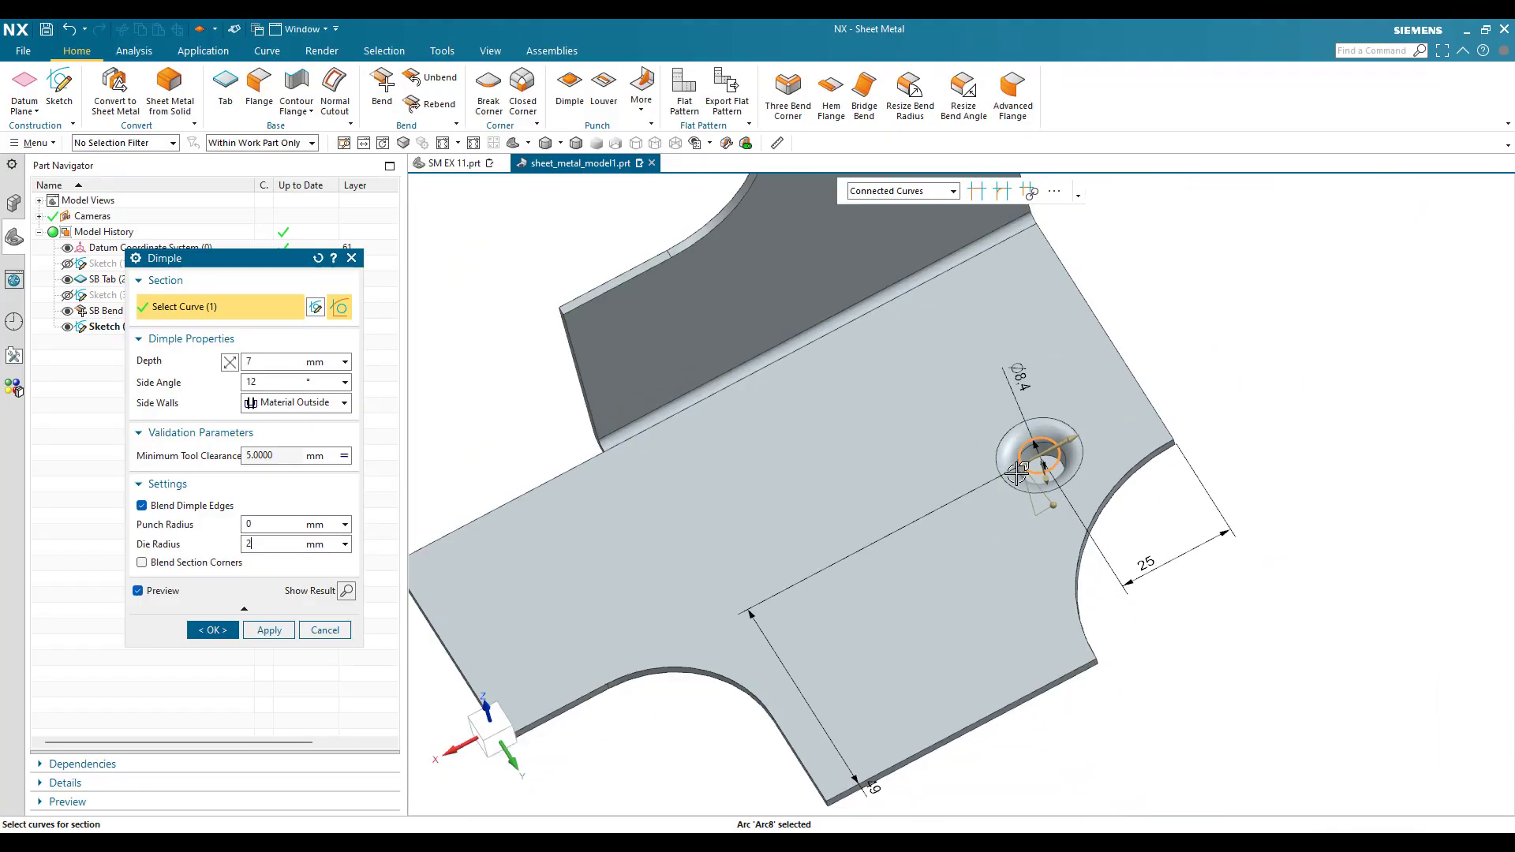
pyautogui.click(213, 630)
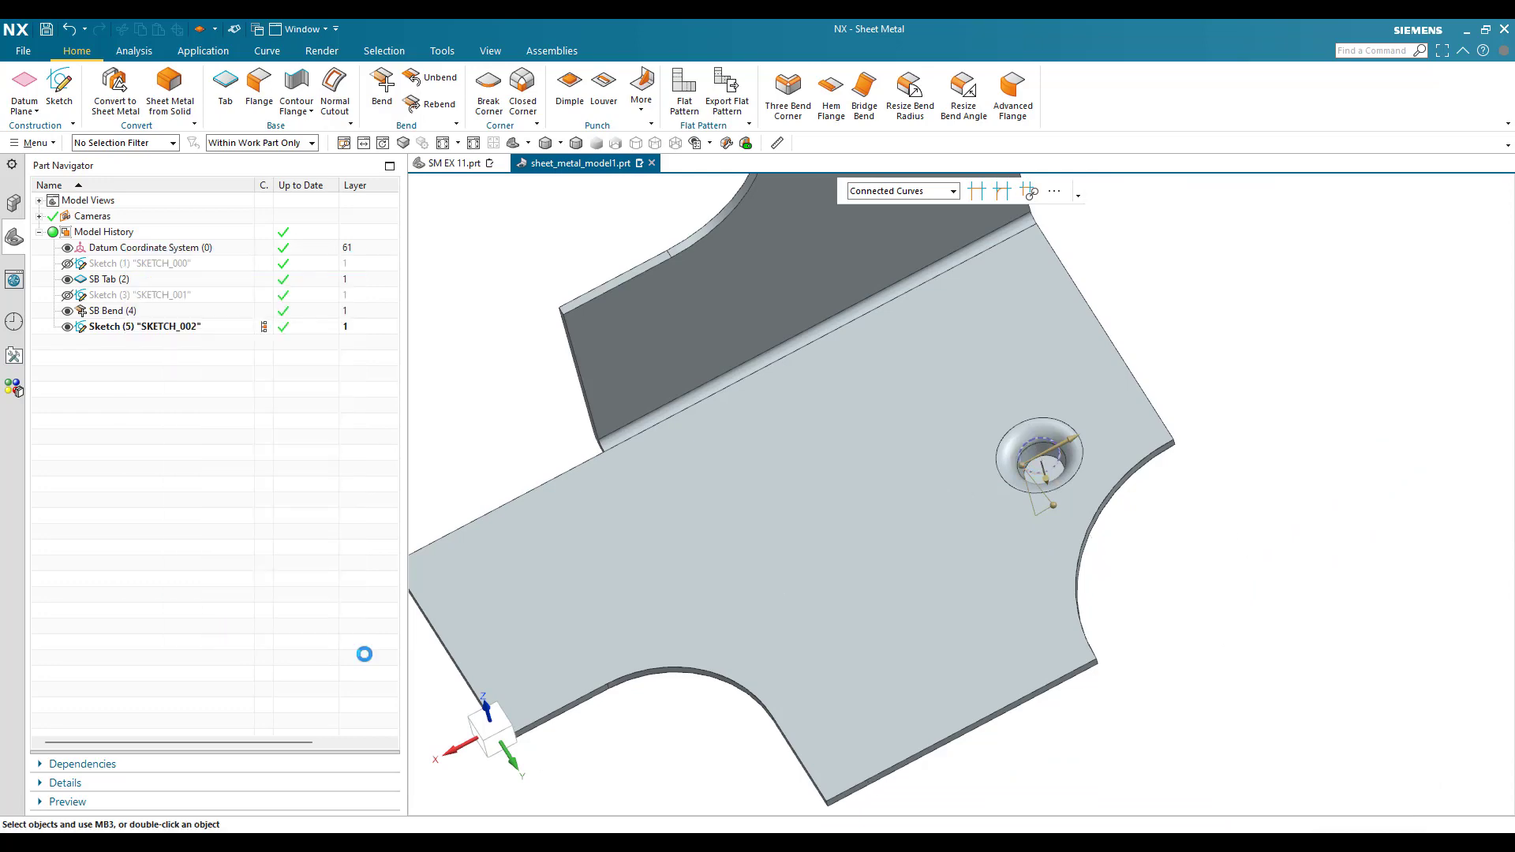
# Start a Pattern Feature operation and check the dimple spacing in the reference drawing's flat pattern
pyautogui.moveTo(957, 443); pyautogui.dragTo(1010, 456, button='middle')
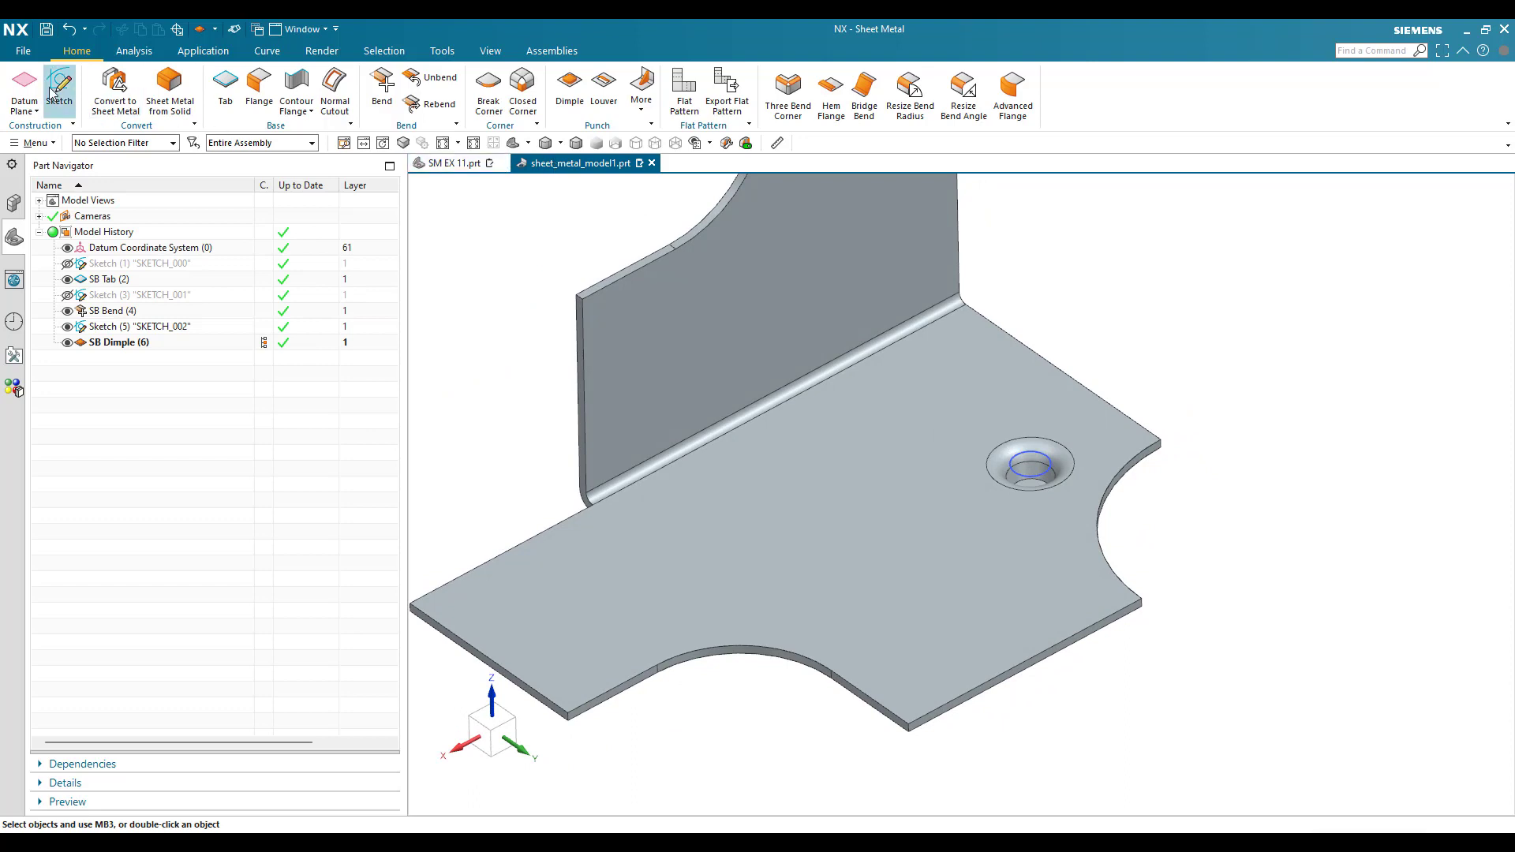
pyautogui.click(20, 142)
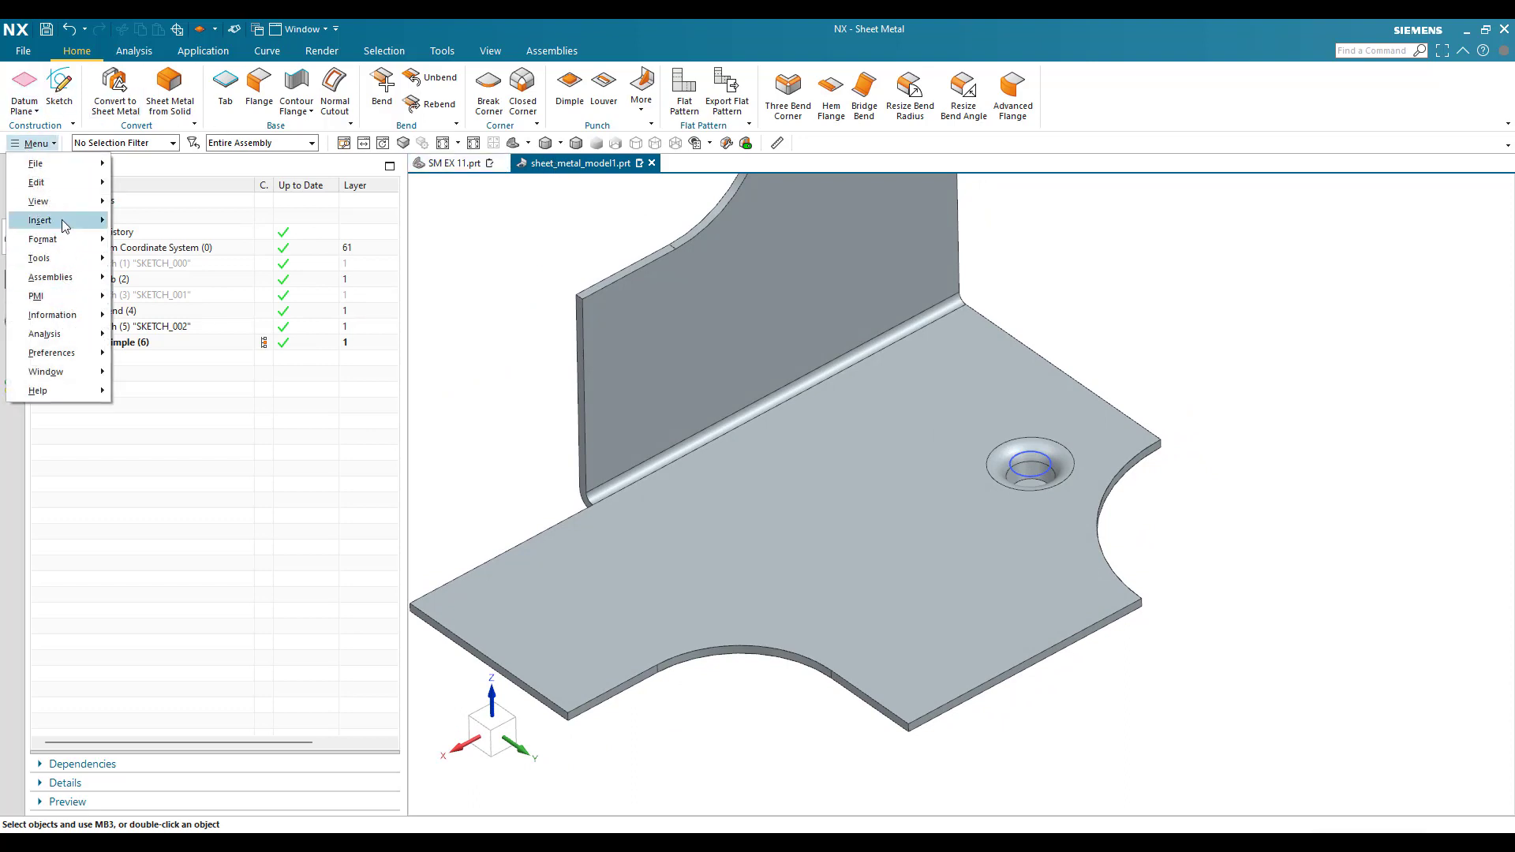
pyautogui.moveTo(63, 221)
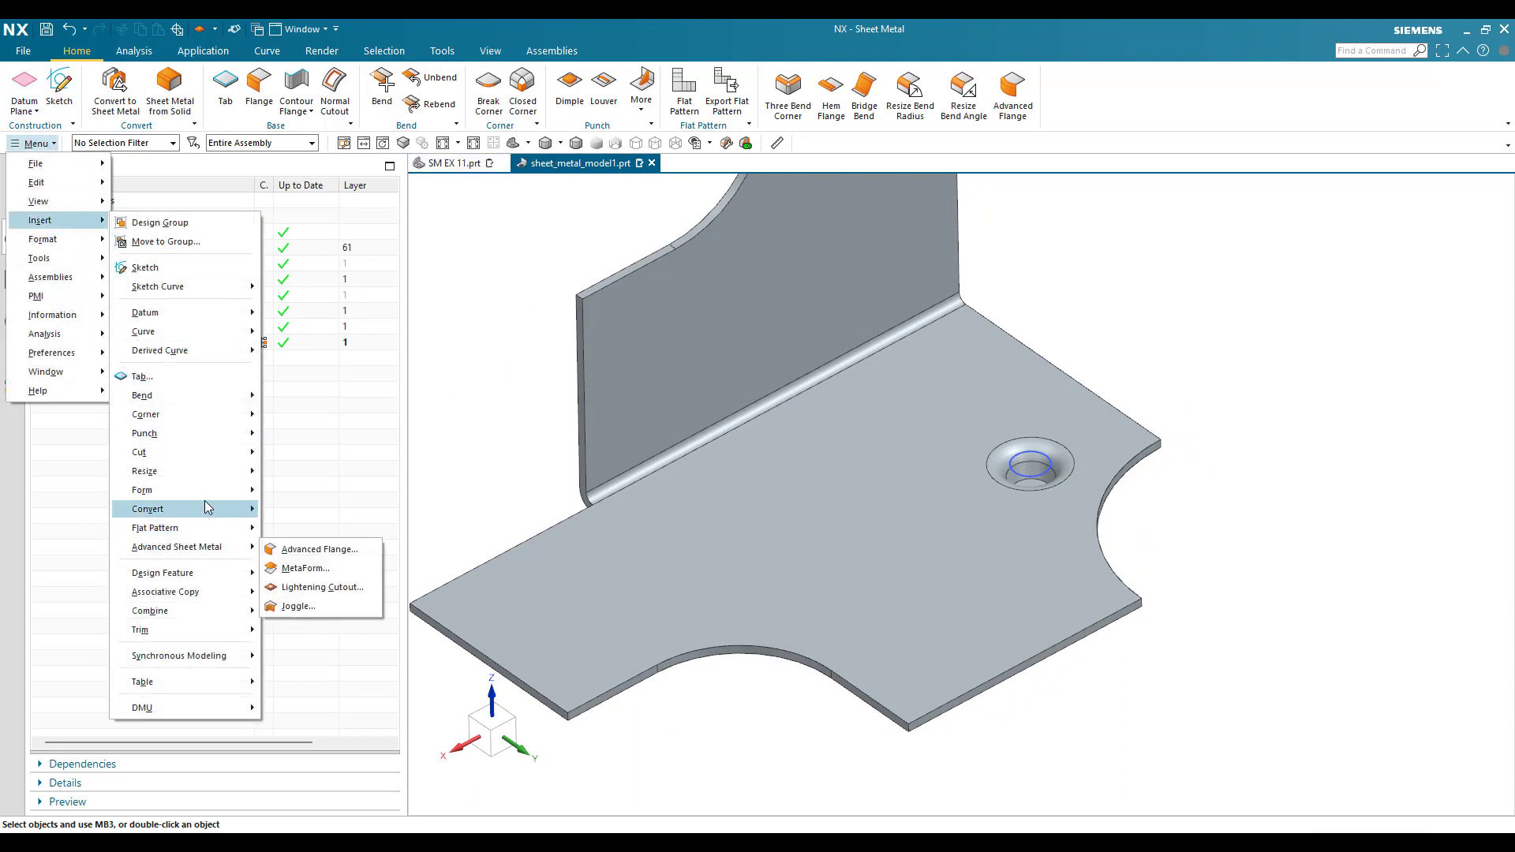
pyautogui.moveTo(236, 592)
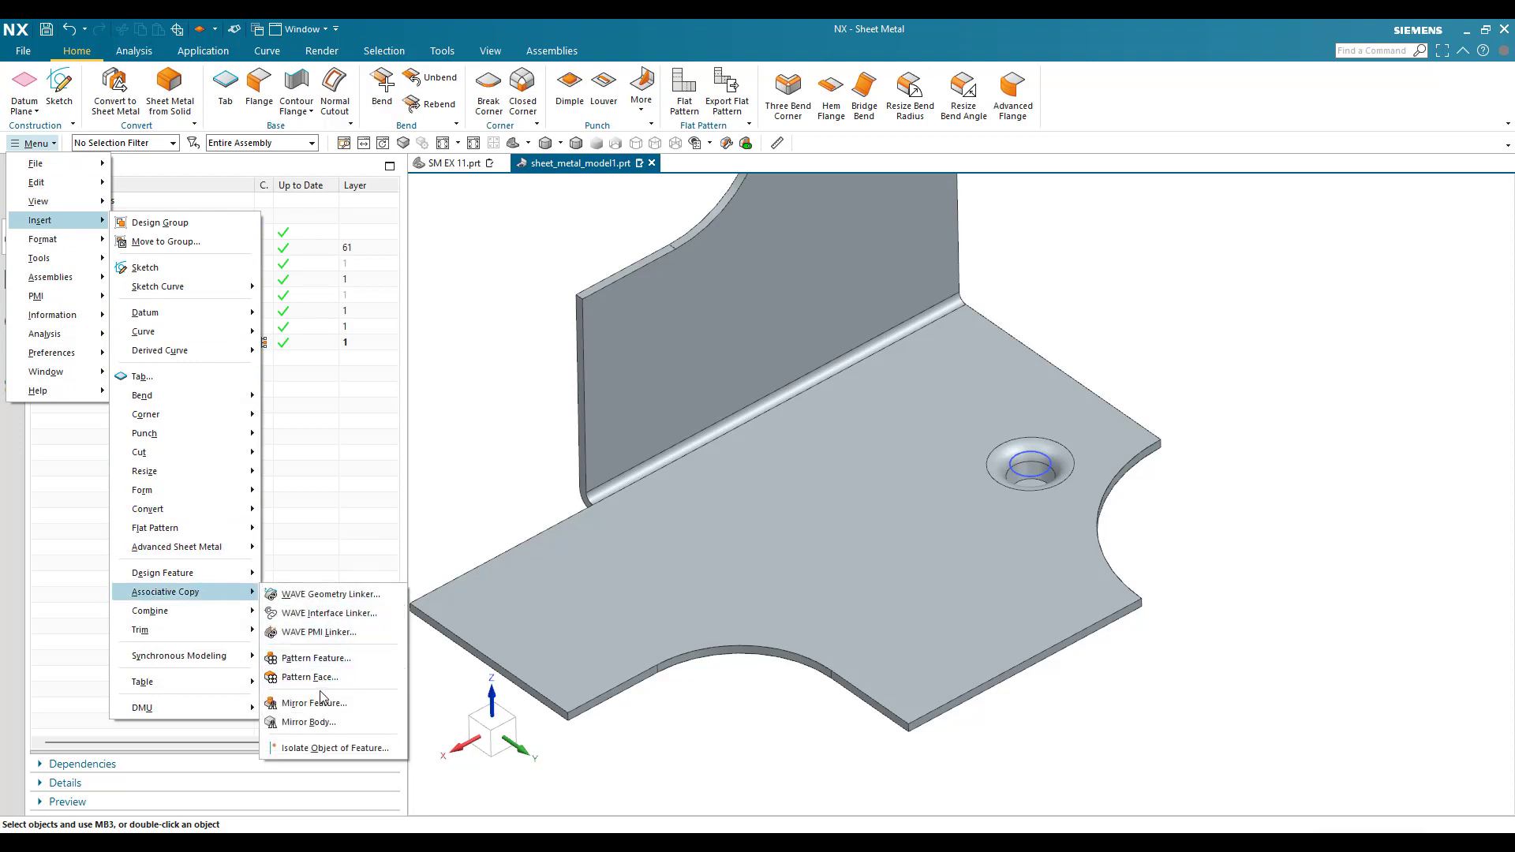
pyautogui.click(315, 658)
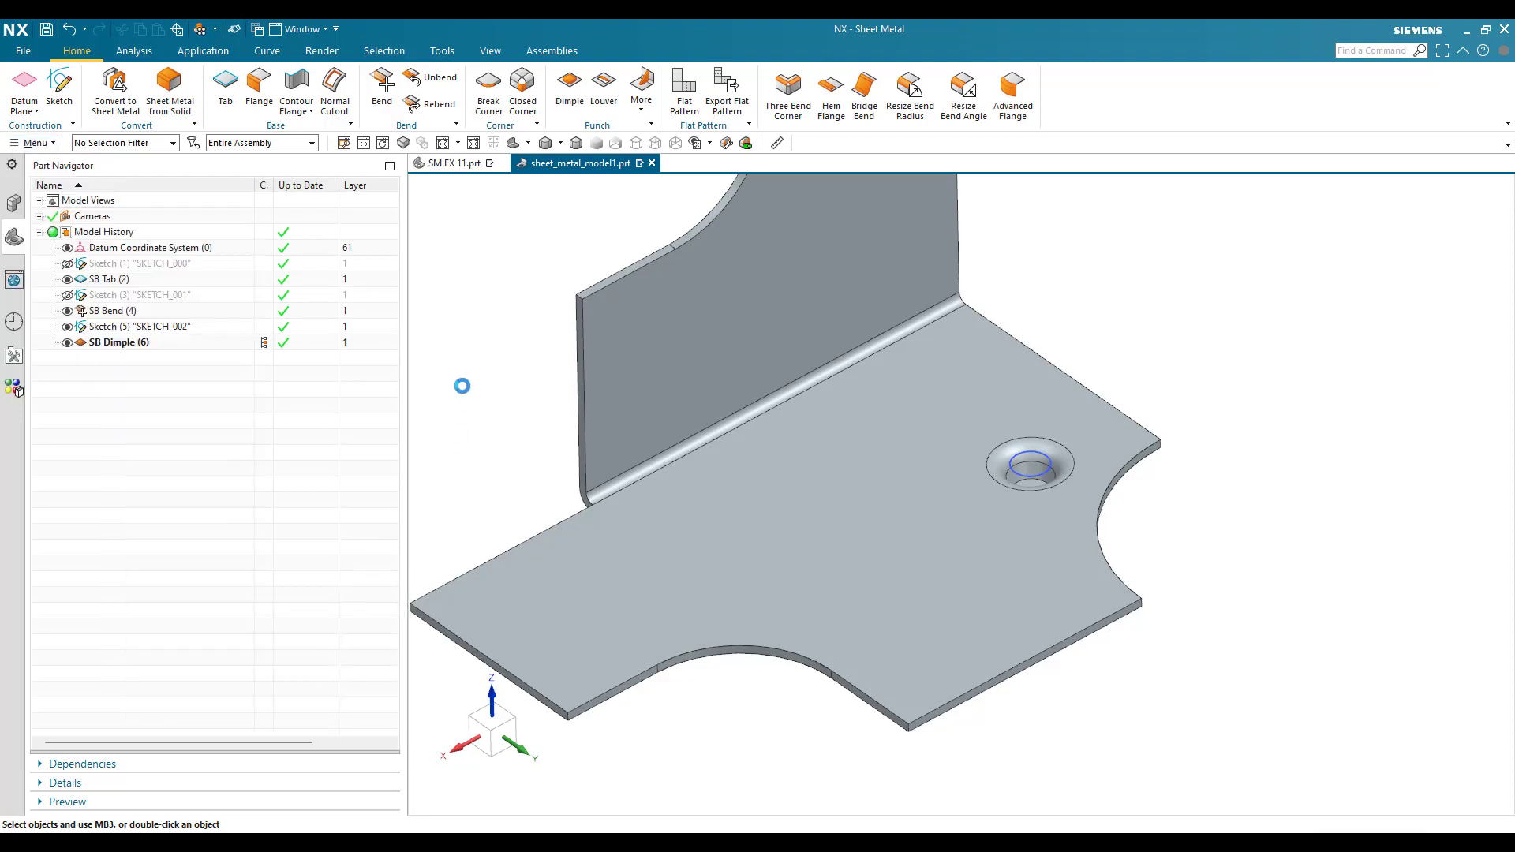
pyautogui.hotkey('alt', 'Tab')
pyautogui.moveTo(360, 330); pyautogui.dragTo(937, 534)
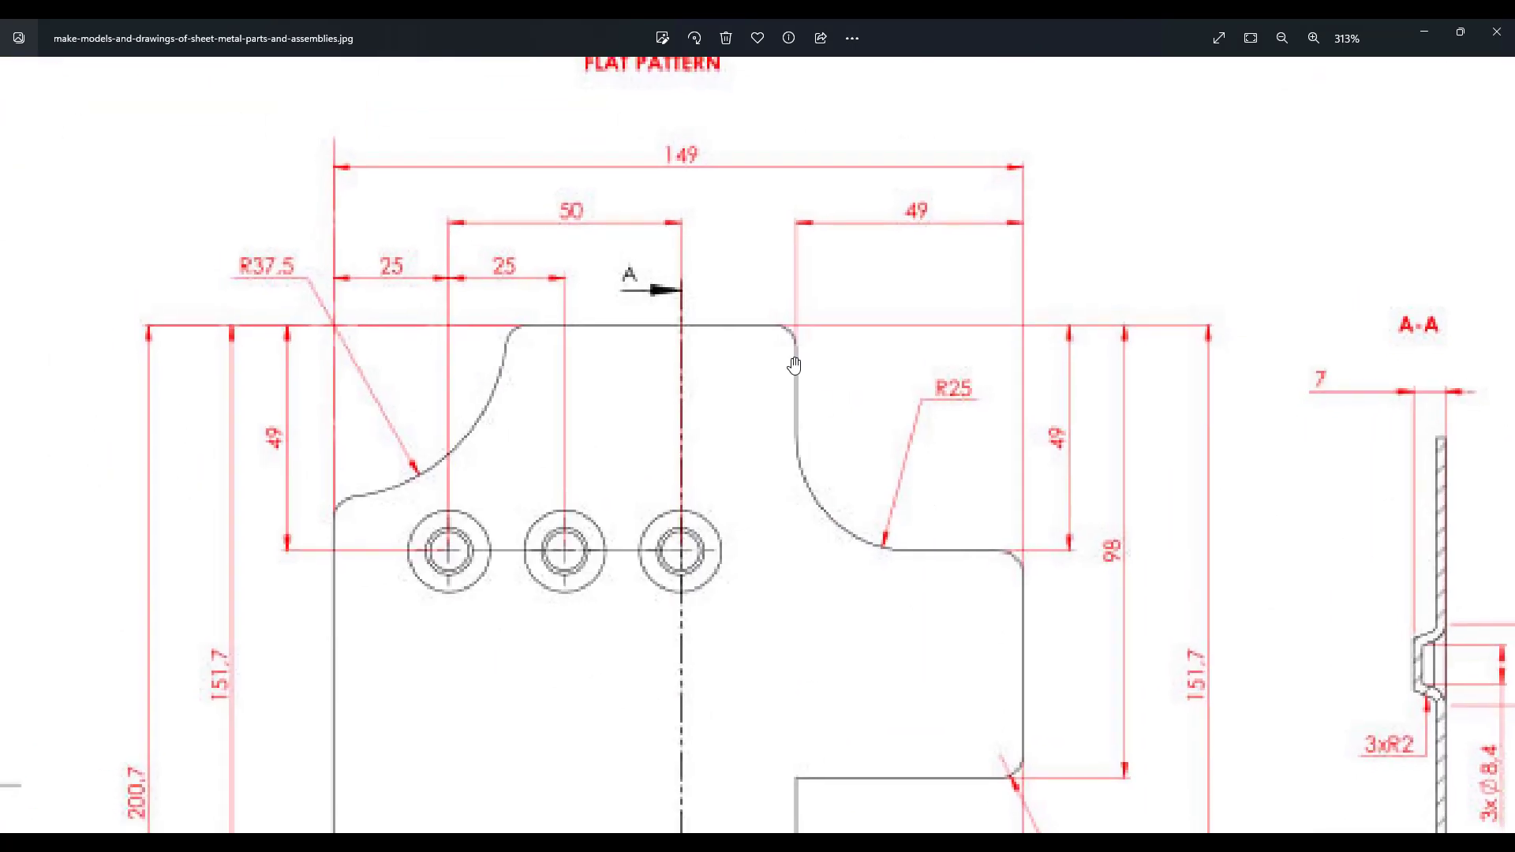
pyautogui.scroll(-2, 474, 314)
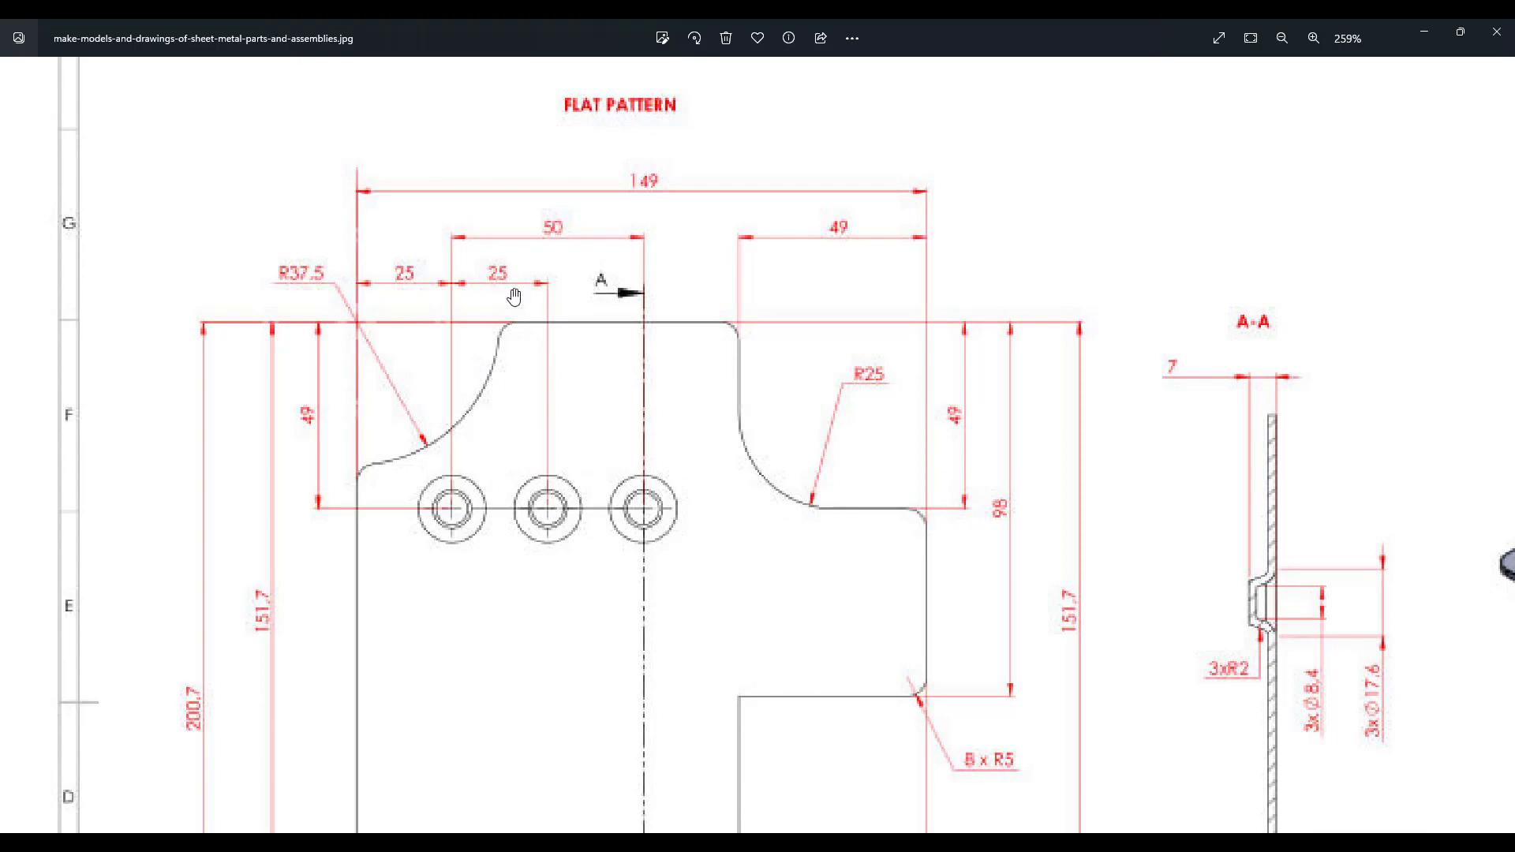
pyautogui.hotkey('alt', 'Tab')
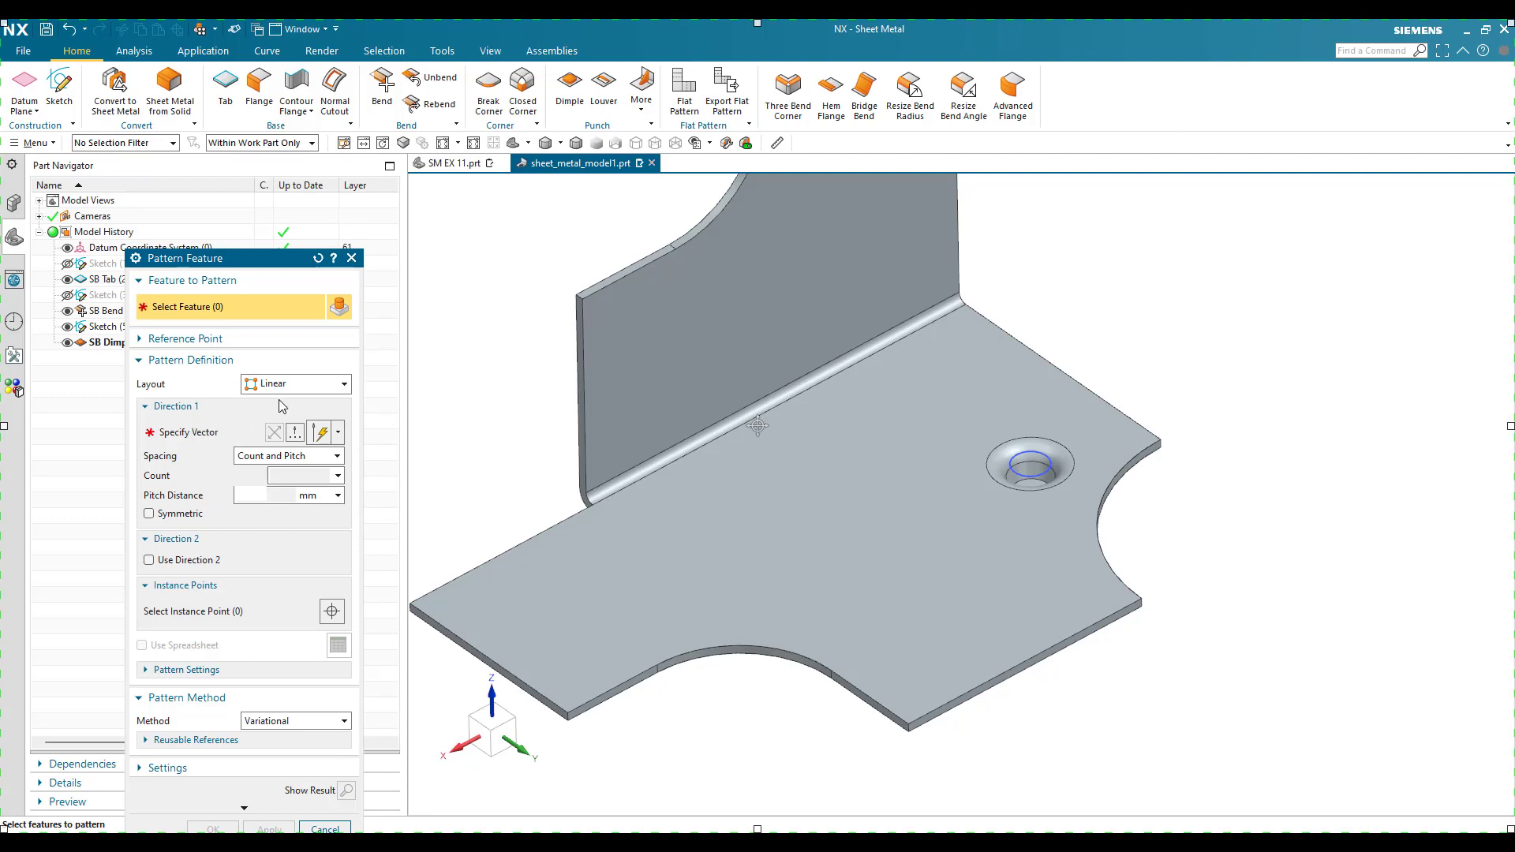
# Pattern the dimple and its sketch linearly along the X-axis with a count of 3 and a 25 mm pitch
pyautogui.click(103, 327)
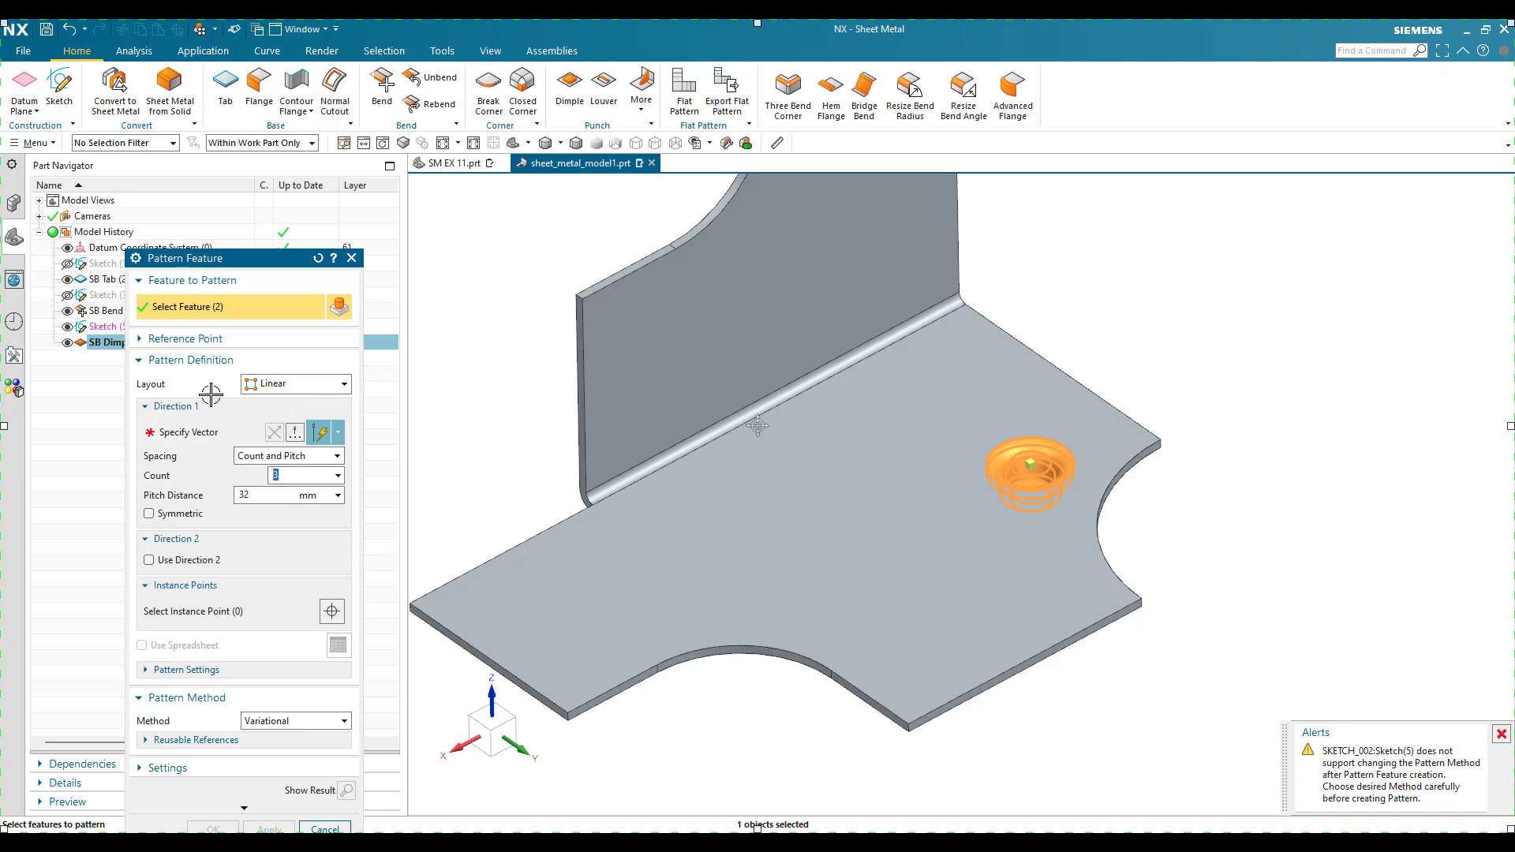
pyautogui.click(102, 330)
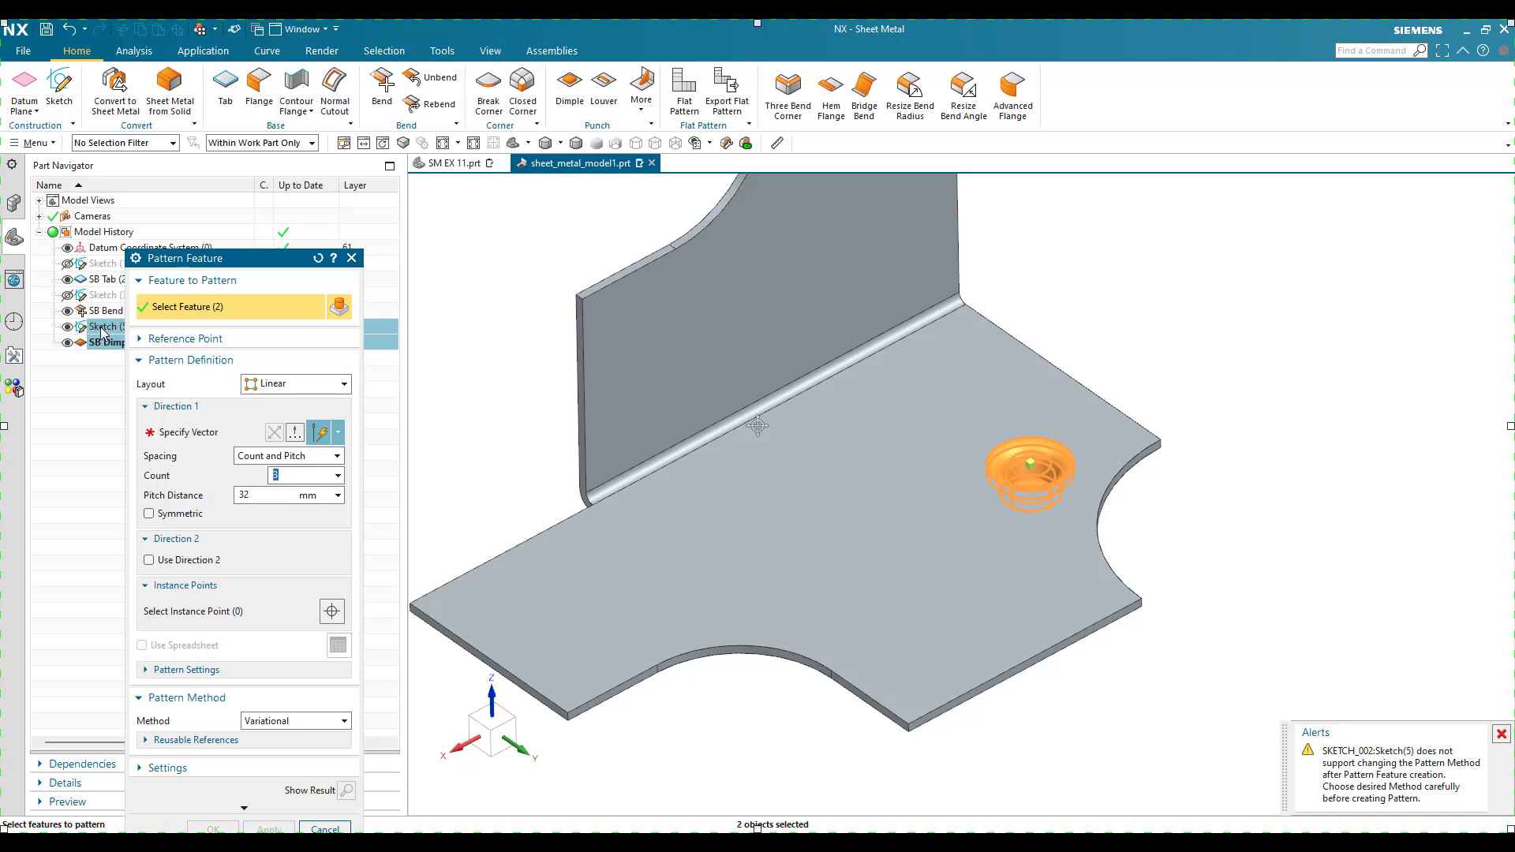
pyautogui.click(186, 431)
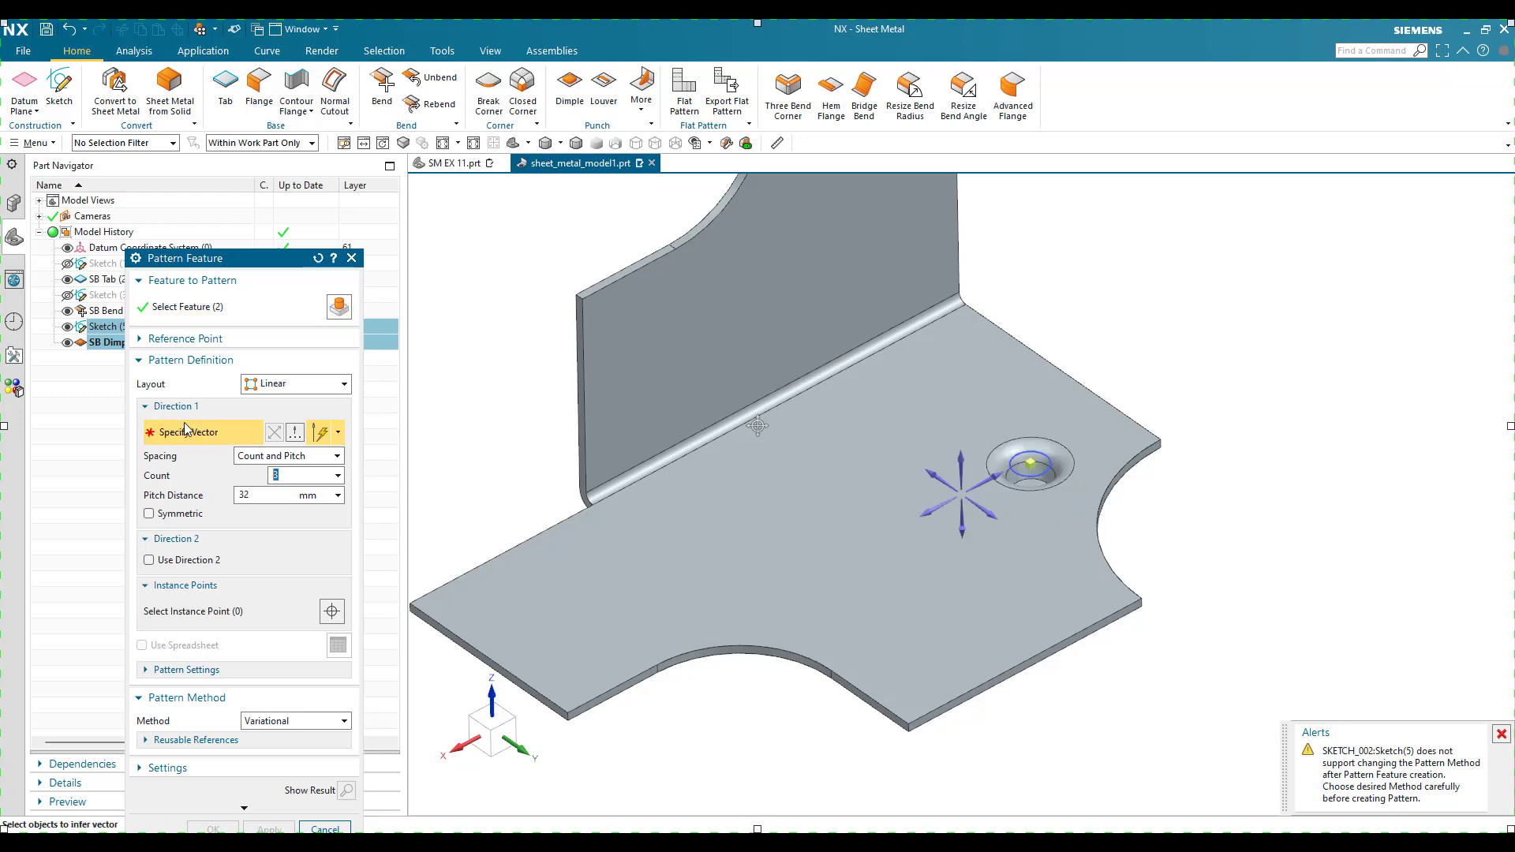
pyautogui.click(940, 510)
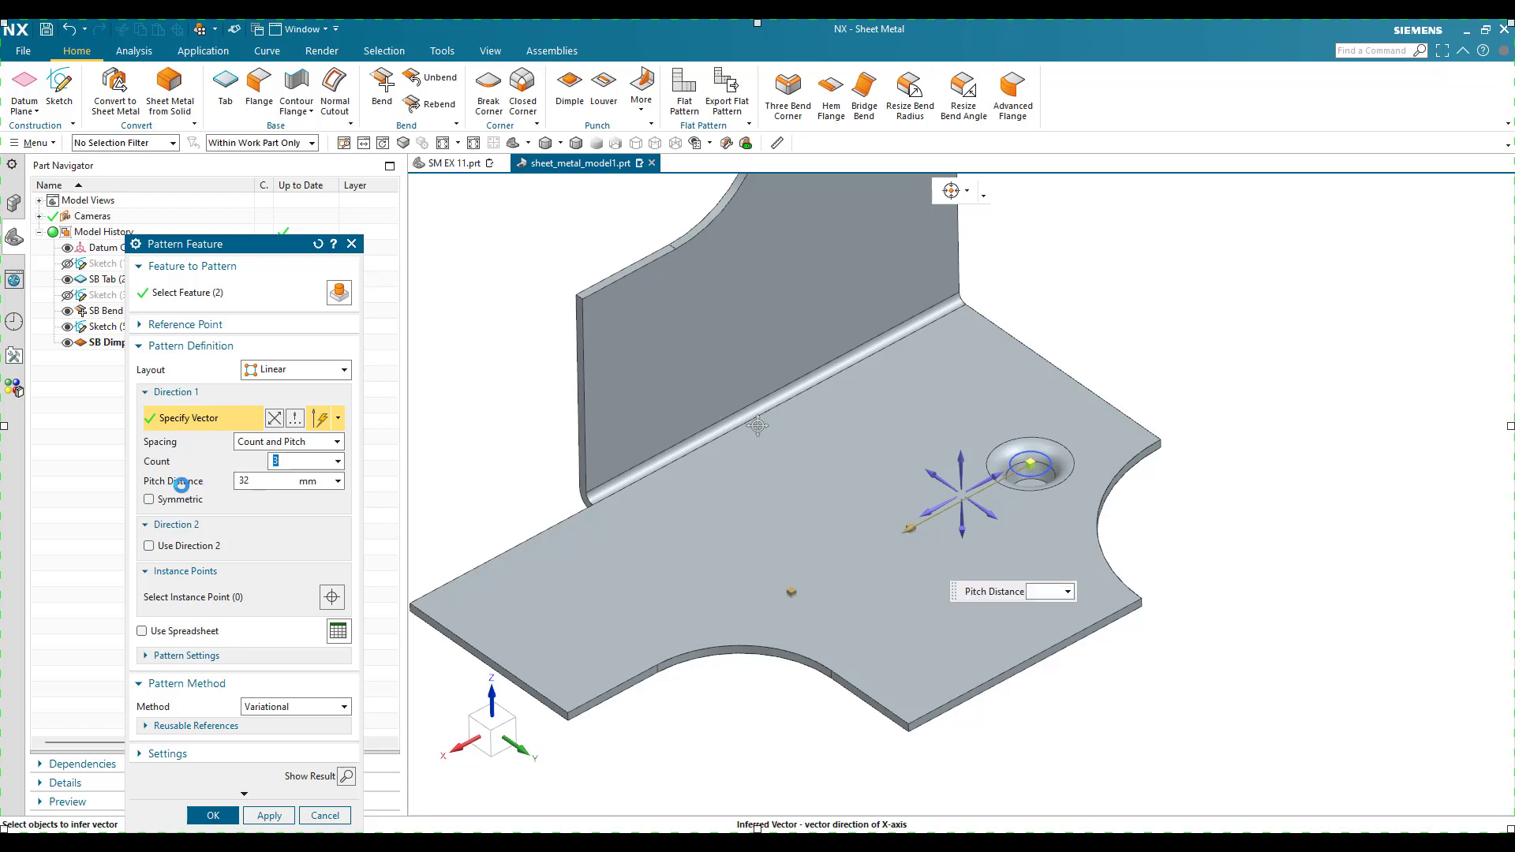
pyautogui.press('Return')
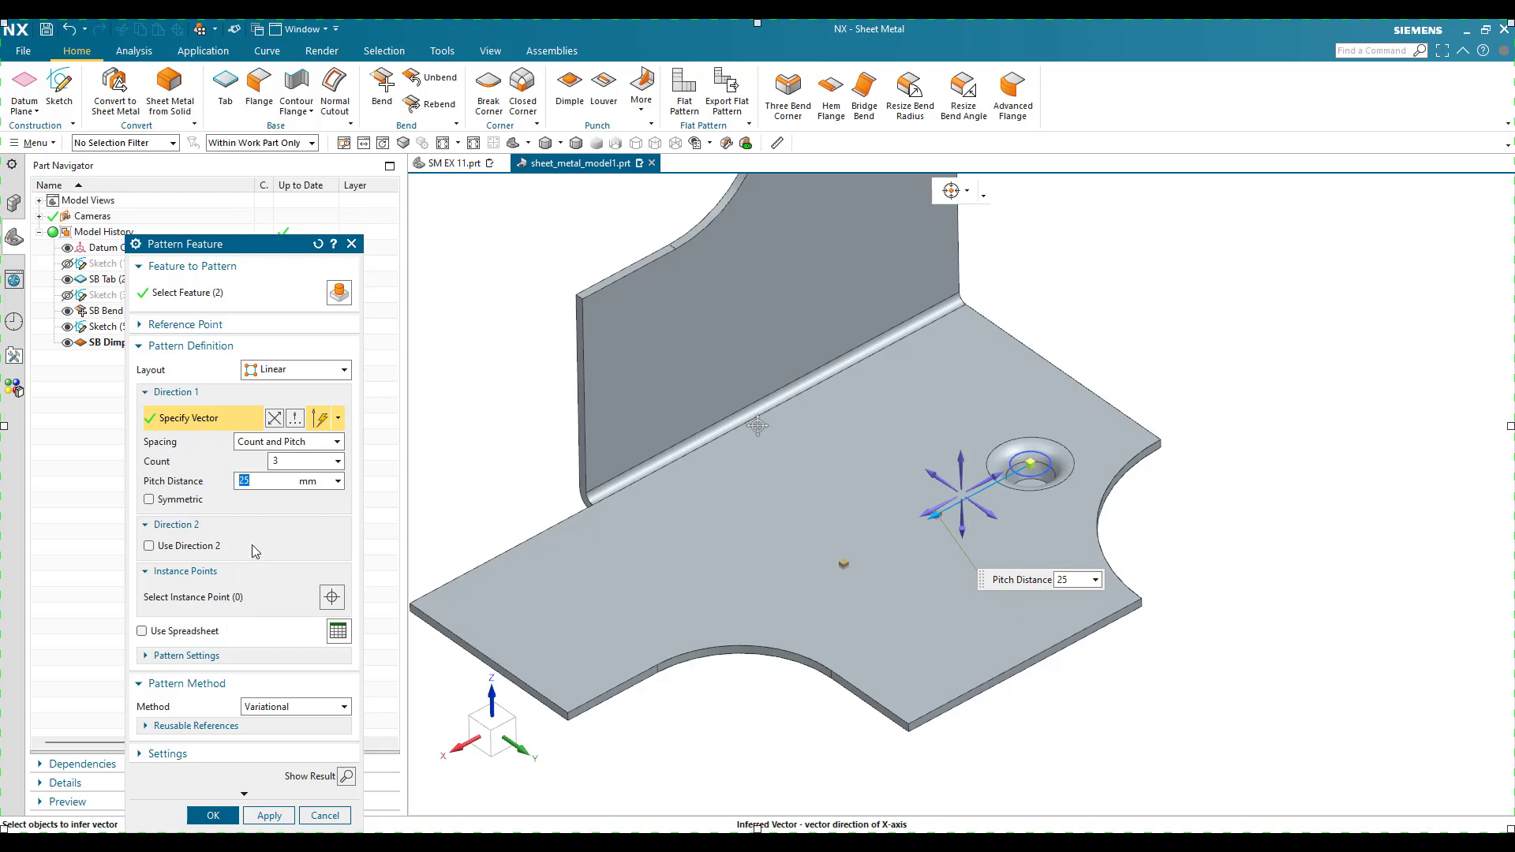
pyautogui.click(213, 814)
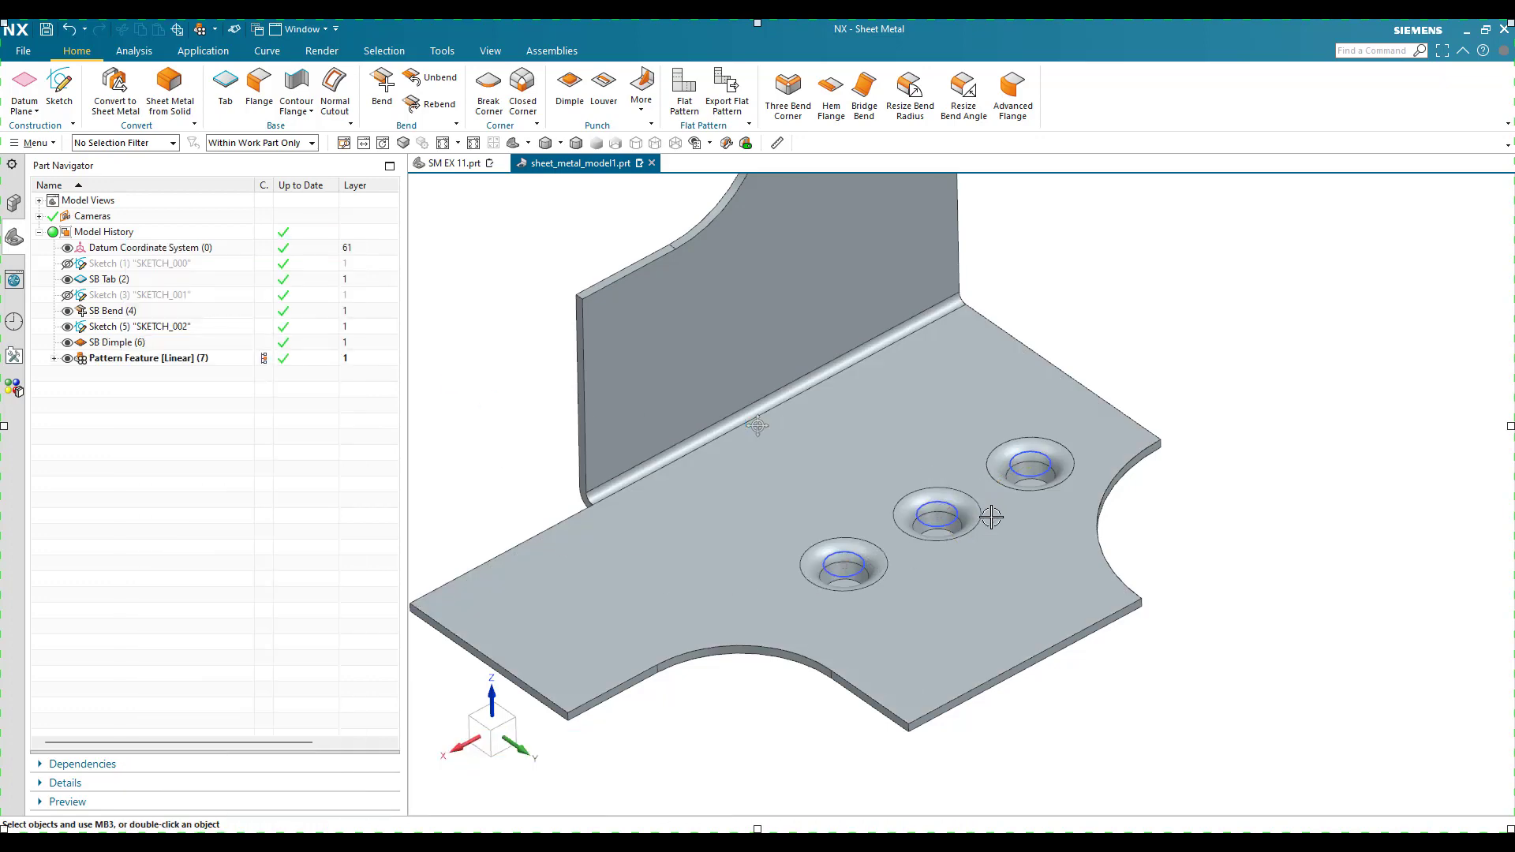
# Hide all sketches in the model, including the patterned circles inside the dimples
pyautogui.click(67, 327)
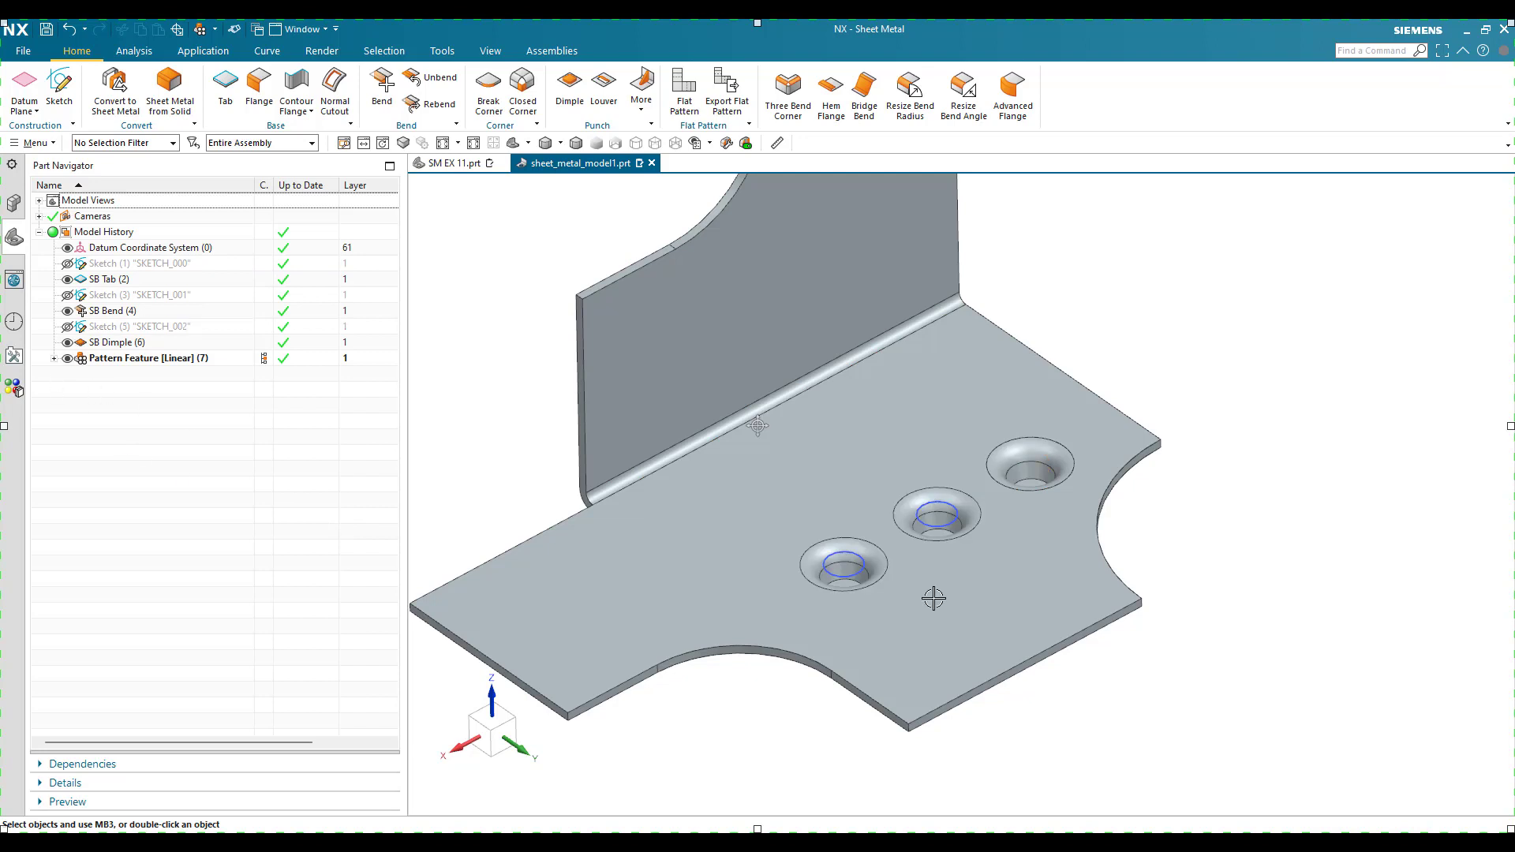
pyautogui.scroll(-4, 690, 408)
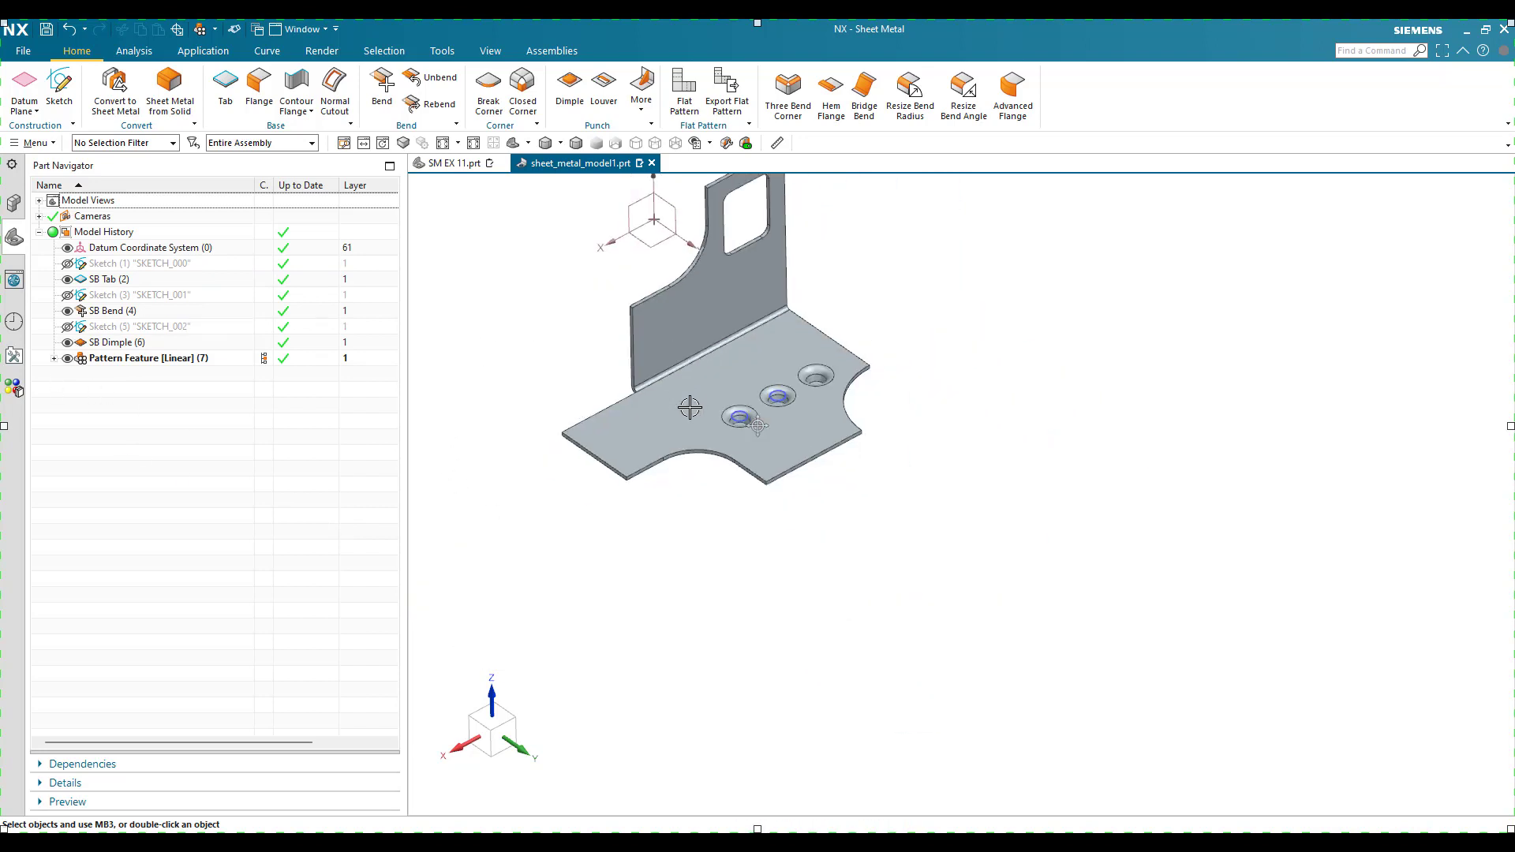
pyautogui.scroll(3, 690, 407)
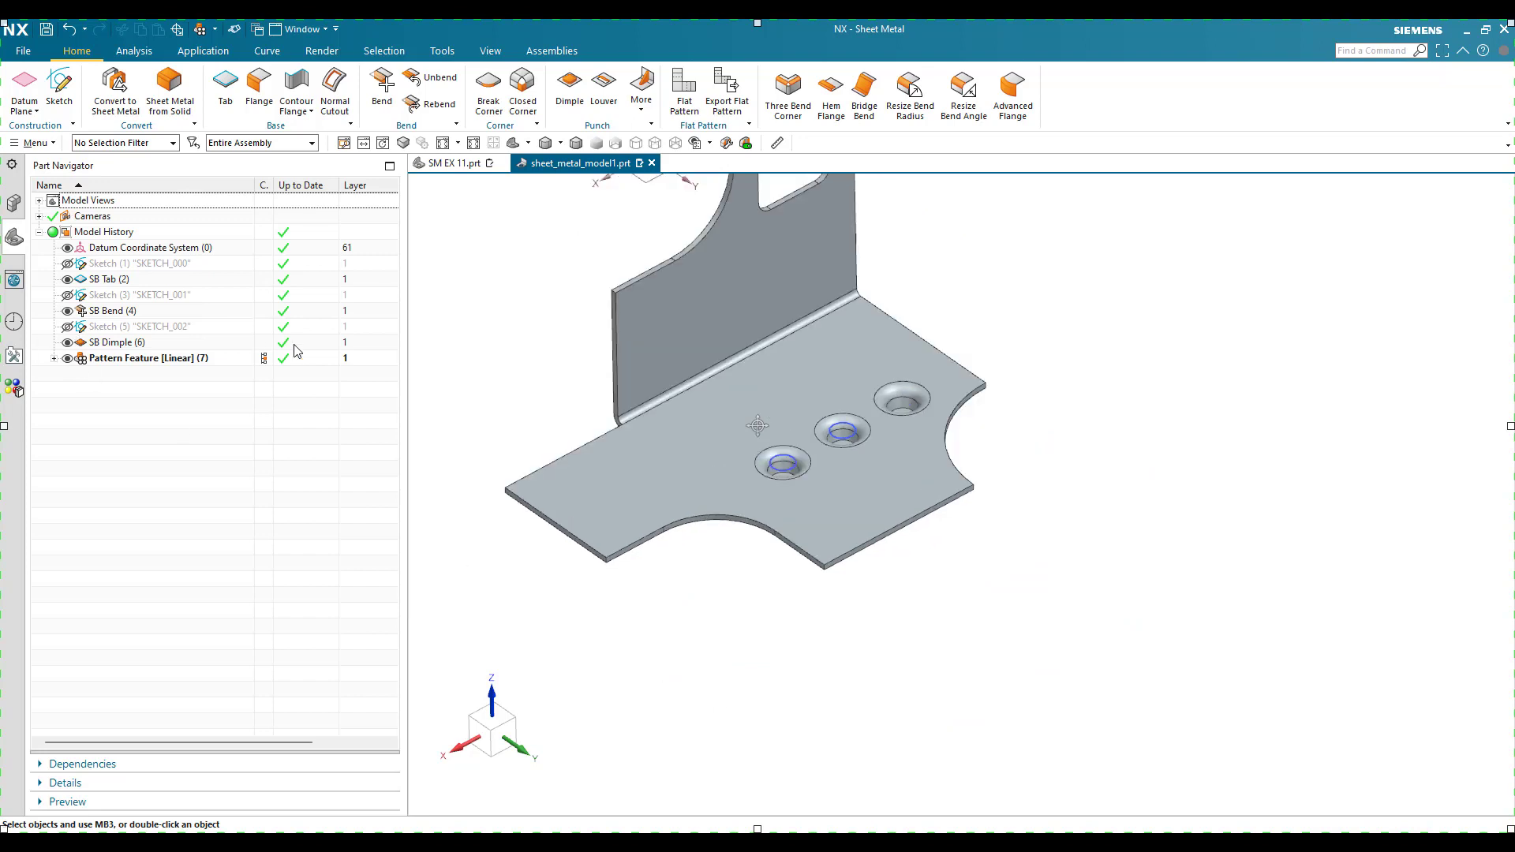
pyautogui.hotkey('ctrl', 'w')
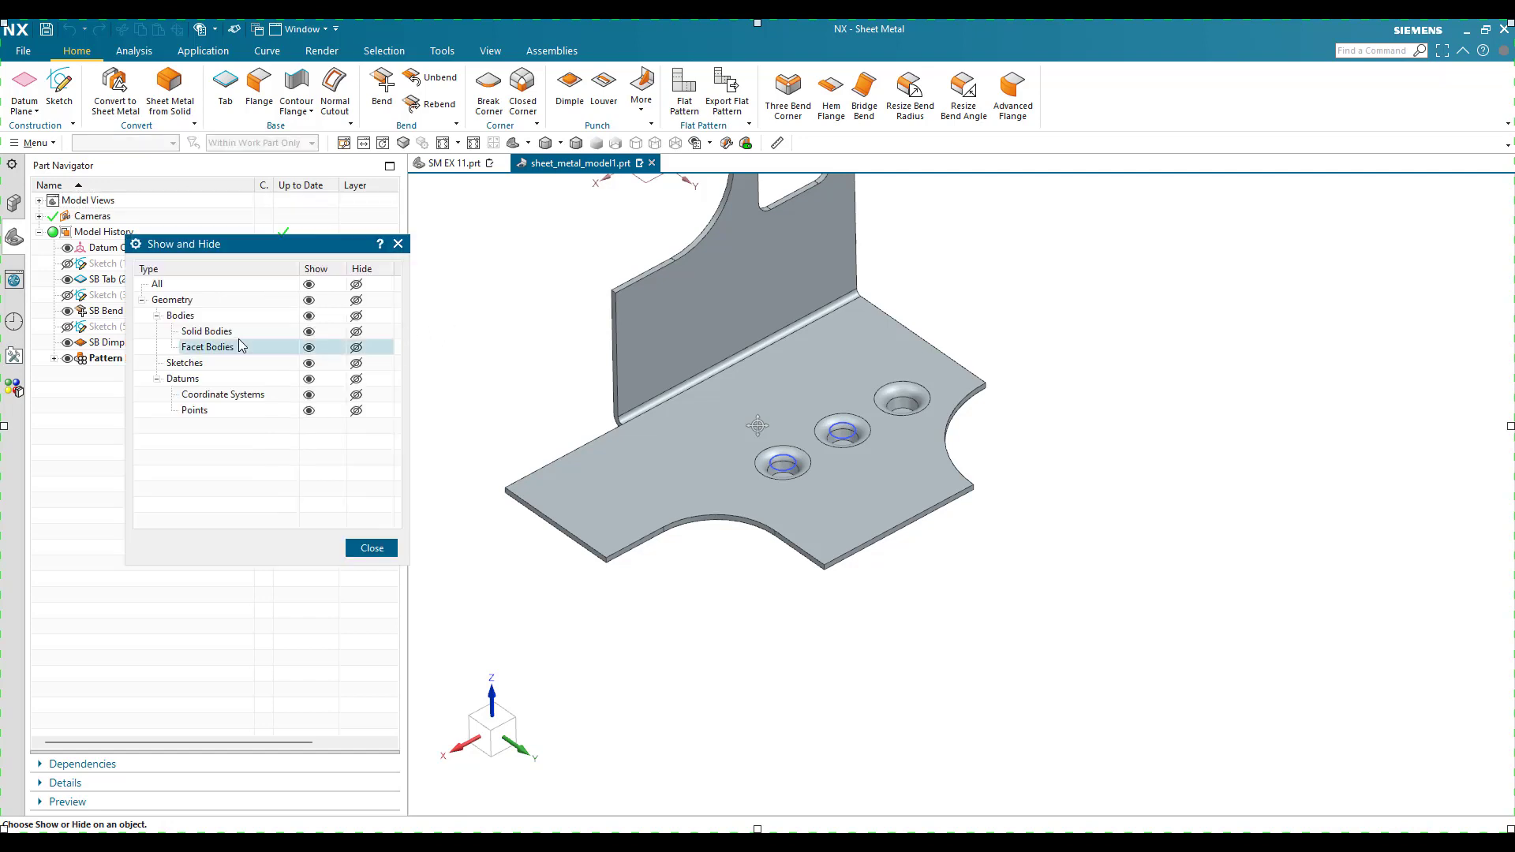
pyautogui.click(356, 363)
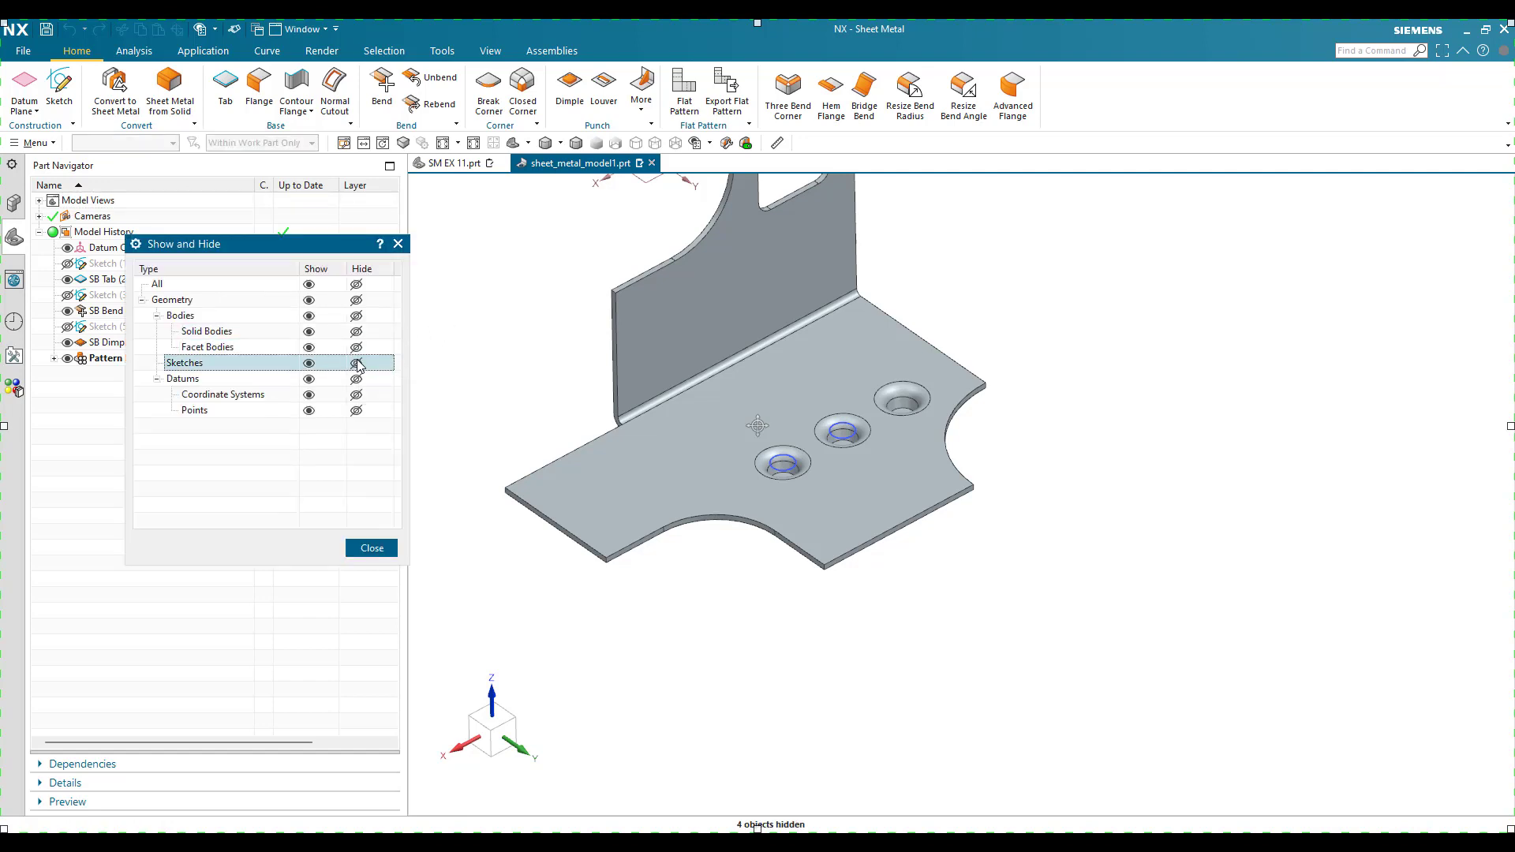
pyautogui.click(376, 549)
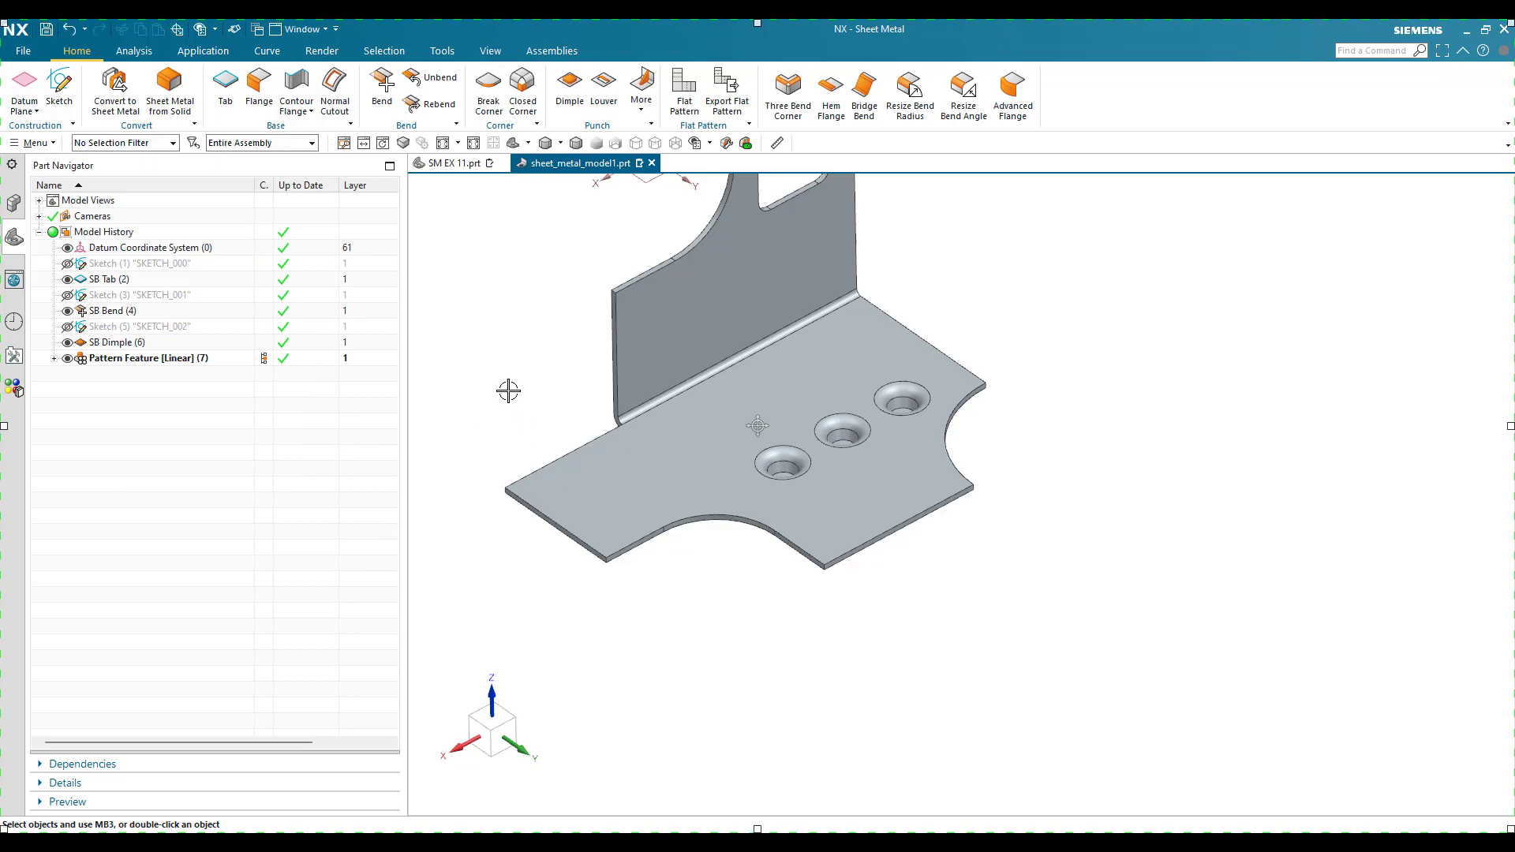
# Examine the outer corner radius callouts on the flat pattern in the reference drawing
pyautogui.hotkey('ctrl', 'f')
pyautogui.click(831, 704)
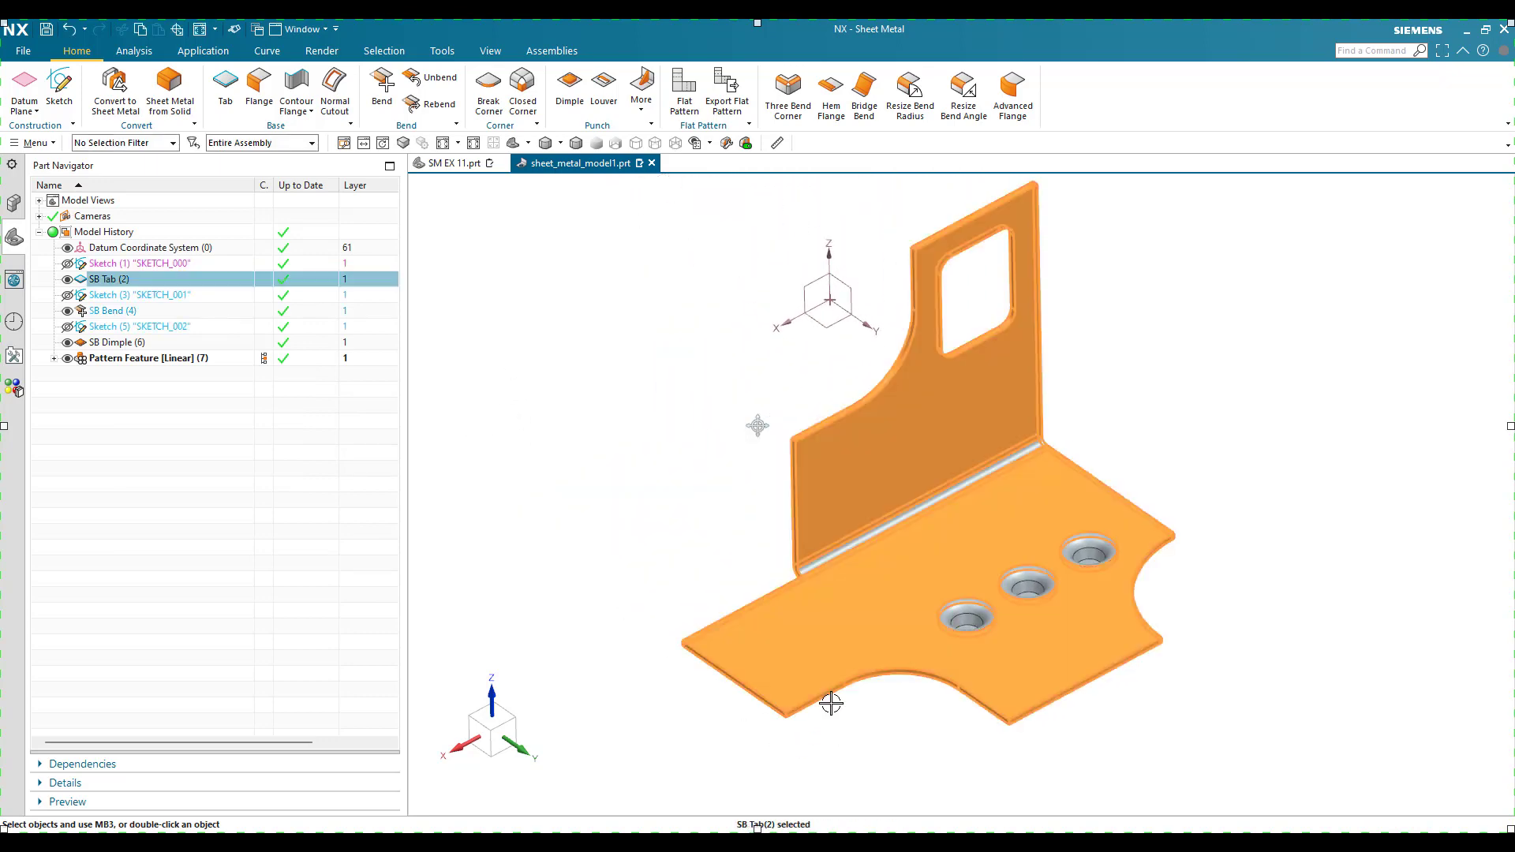
pyautogui.hotkey('alt', 'Tab')
pyautogui.moveTo(734, 446); pyautogui.dragTo(724, 400)
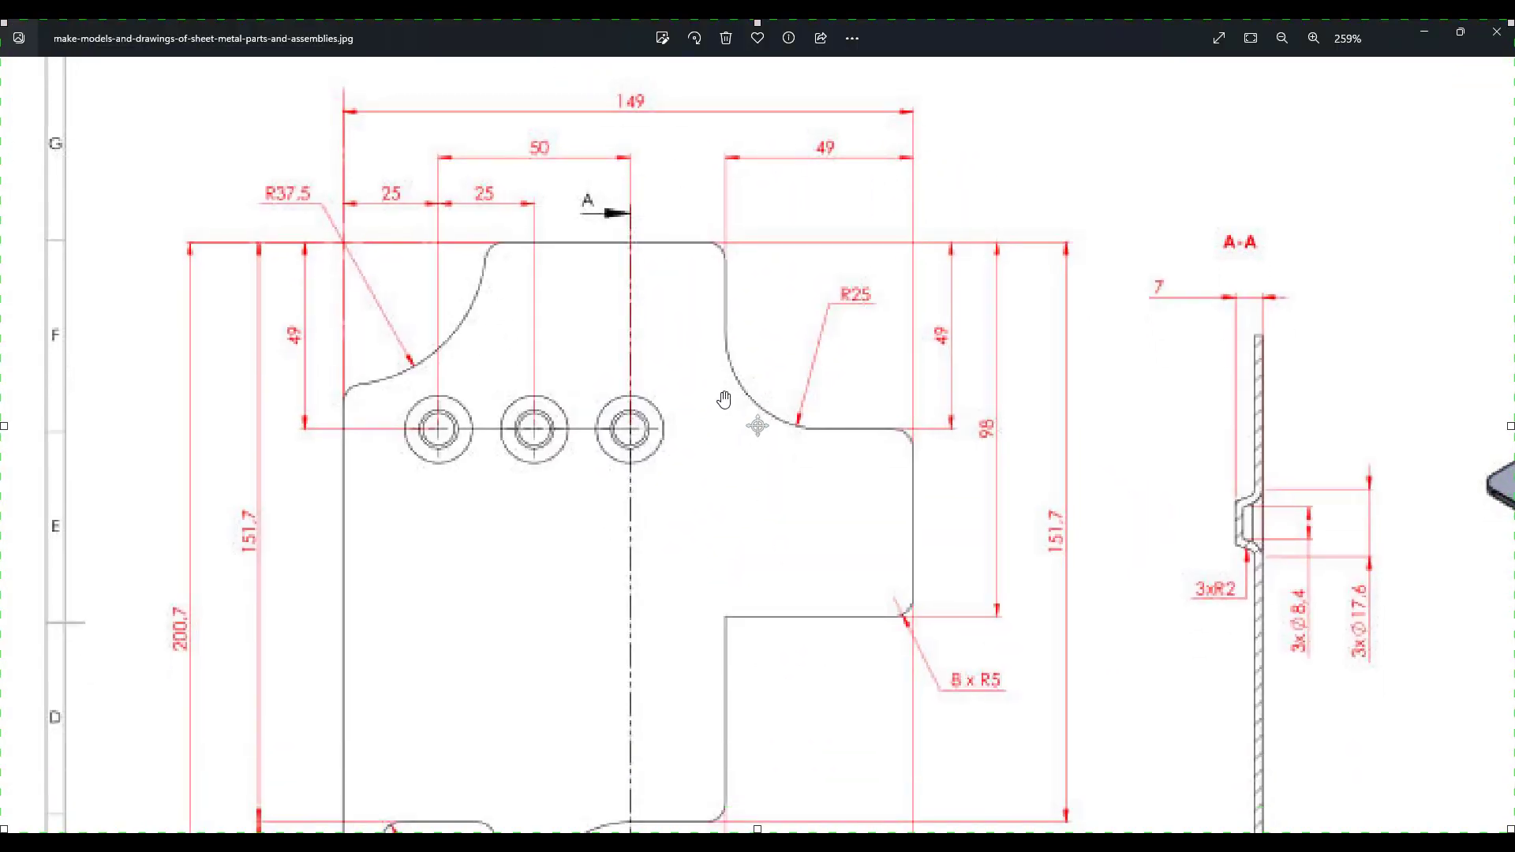
pyautogui.scroll(-1, 724, 399)
pyautogui.moveTo(733, 582); pyautogui.dragTo(744, 406)
pyautogui.scroll(-2, 744, 407)
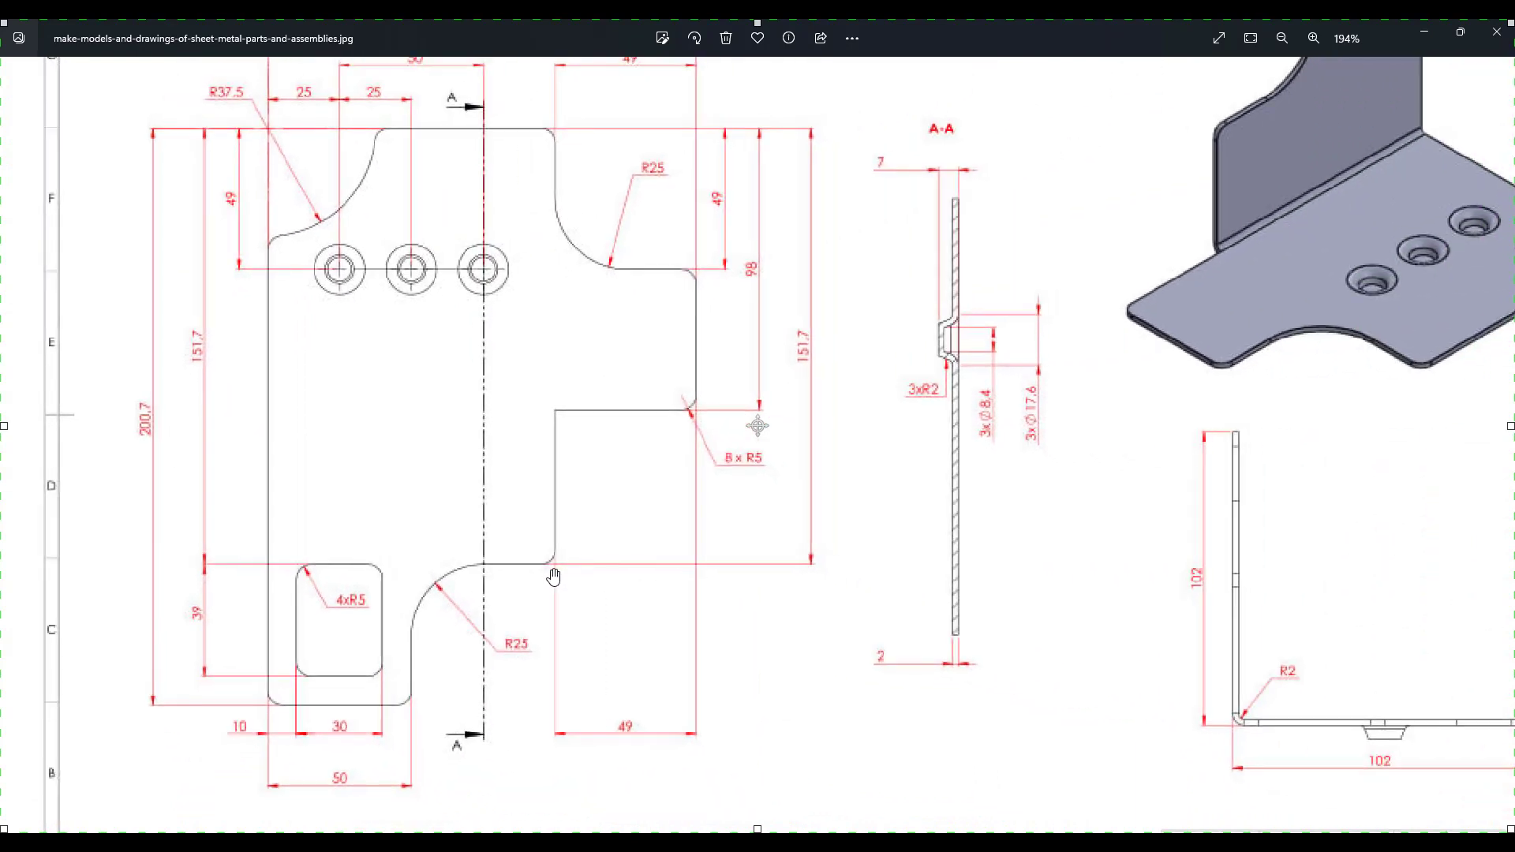
pyautogui.moveTo(735, 476); pyautogui.dragTo(703, 505)
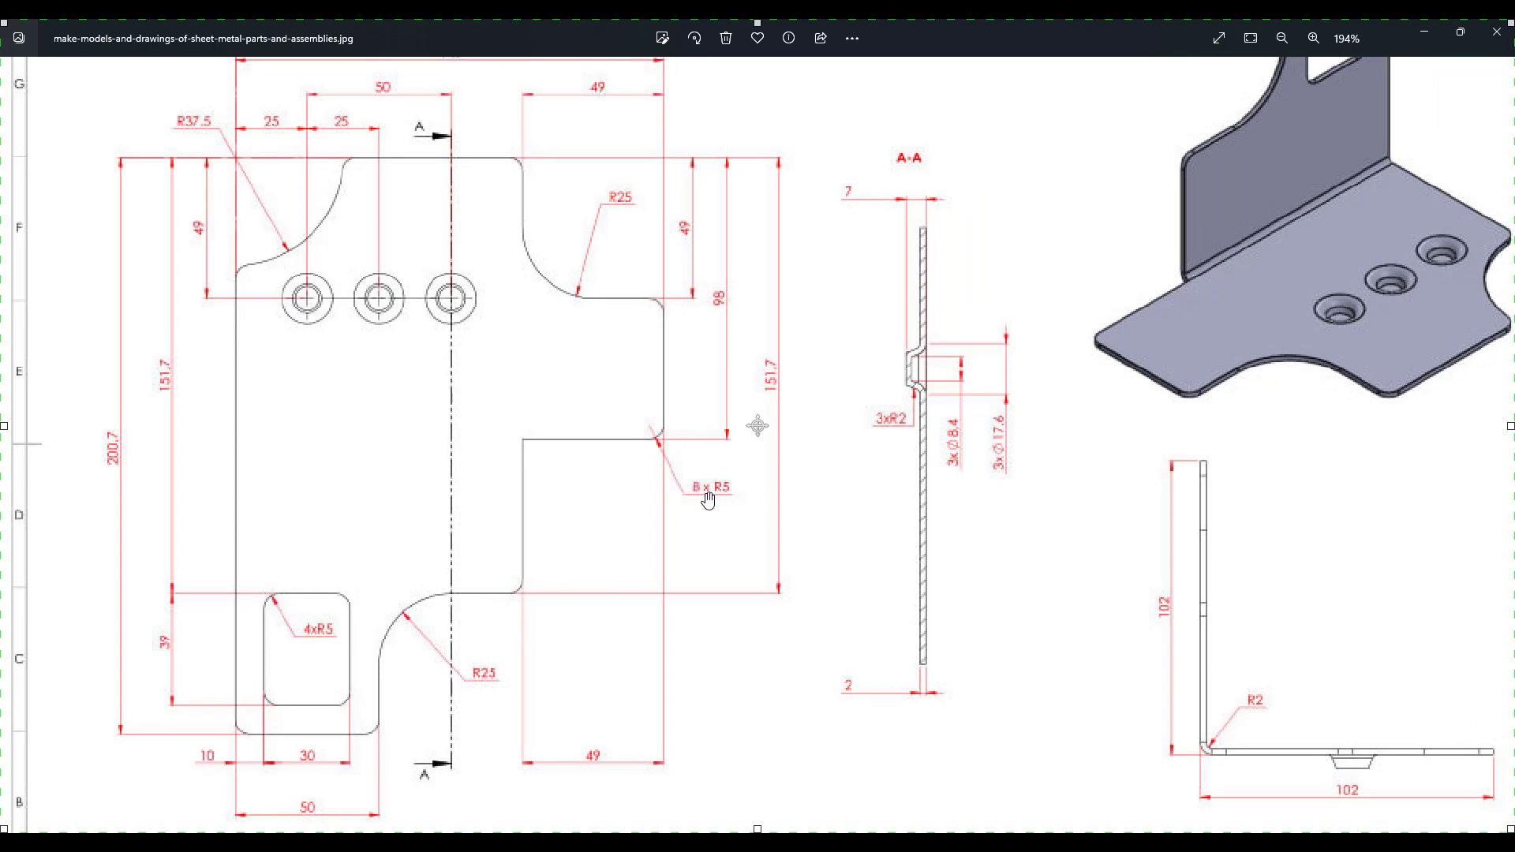
pyautogui.hotkey('alt', 'Tab')
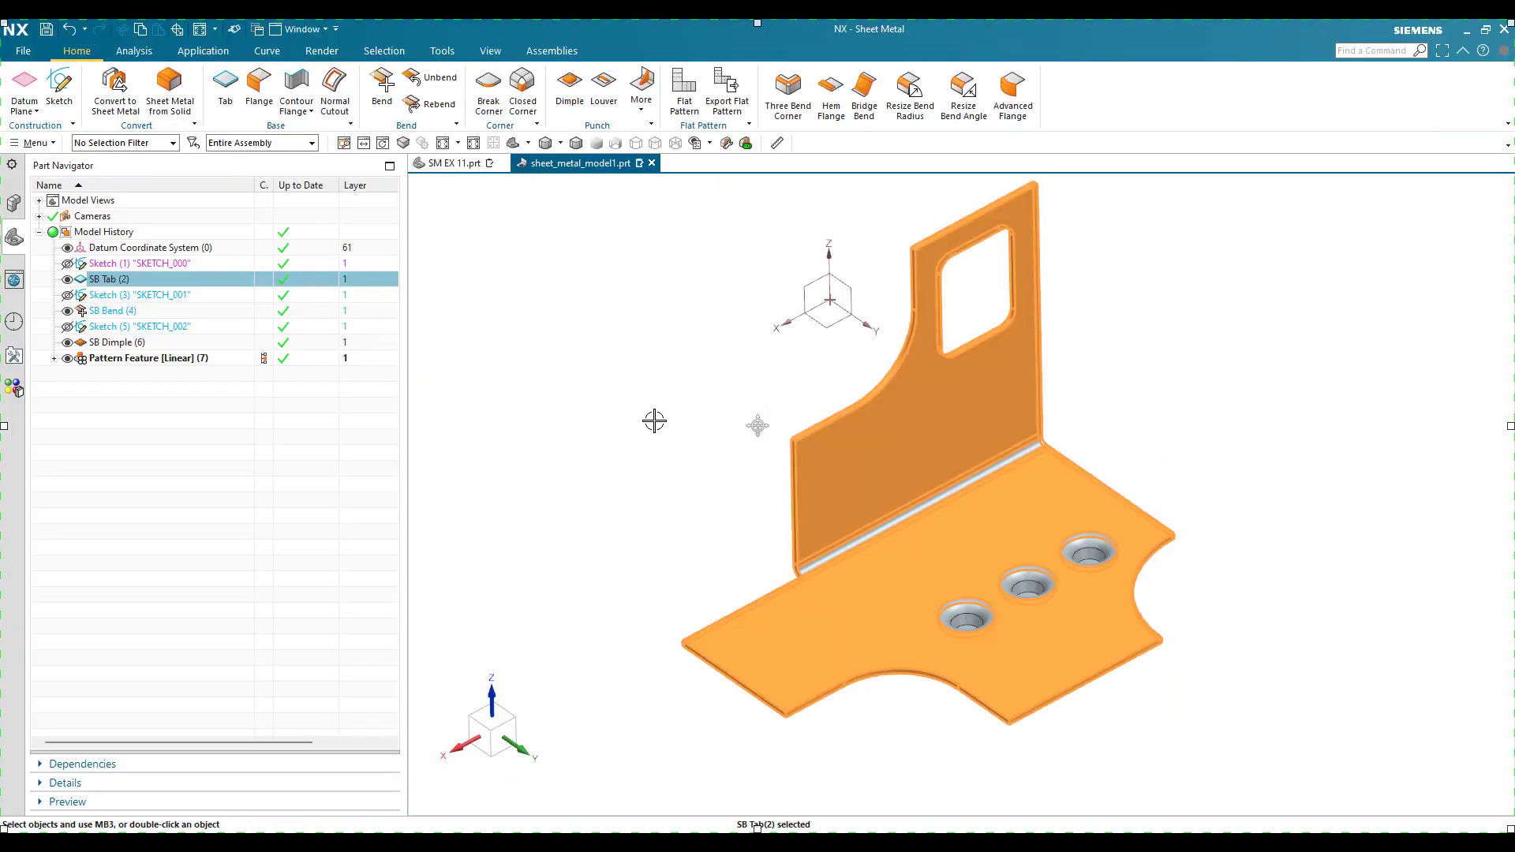
# Start a Break Corner blend with a 5 mm radius and select four outer corner edges of the base plate beside its arc cutouts
pyautogui.press('Escape')
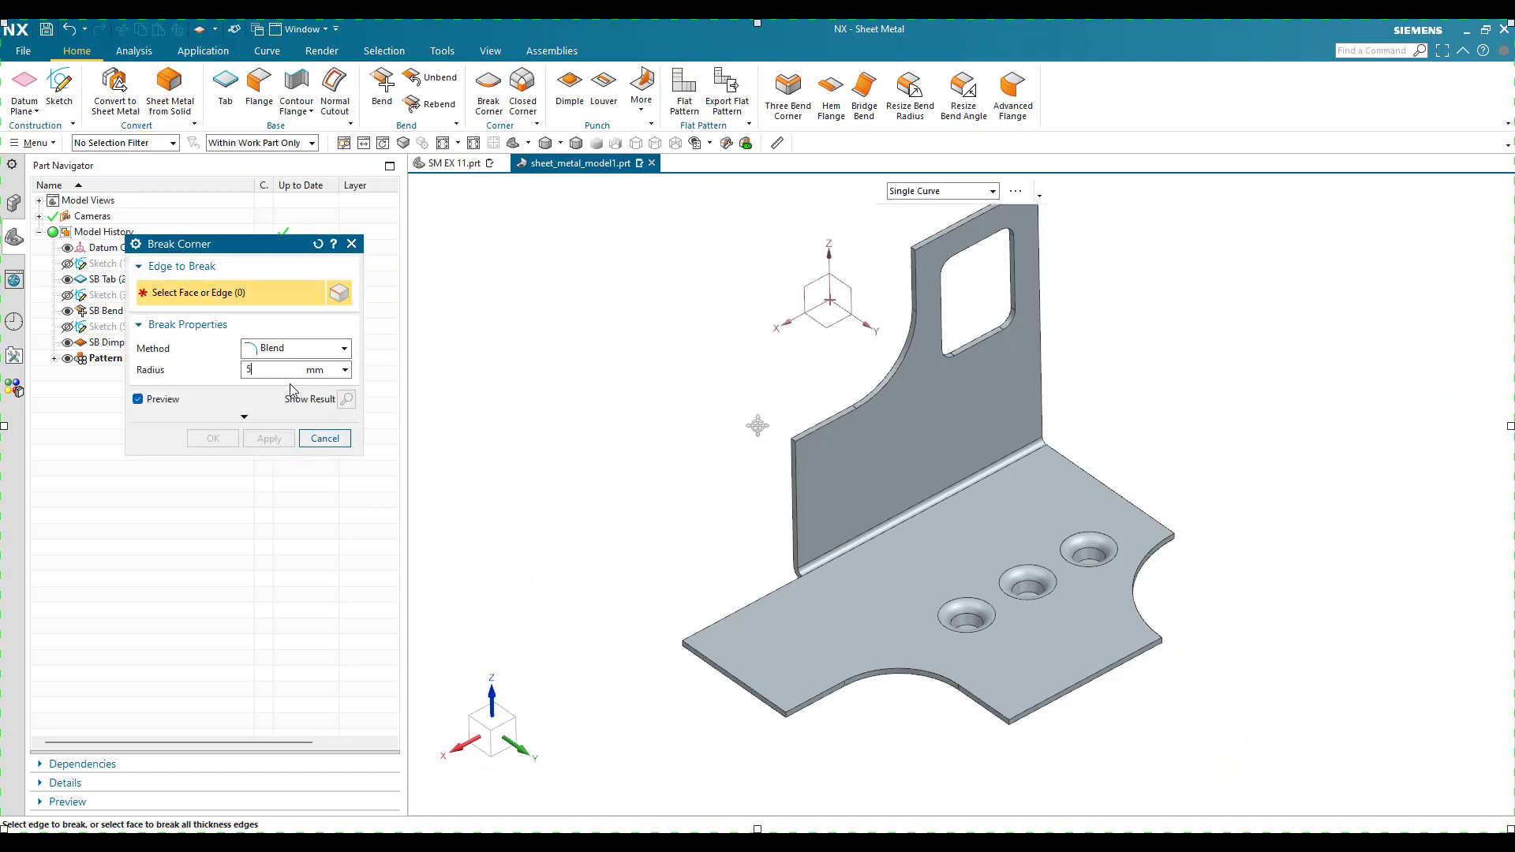
pyautogui.scroll(5, 750, 737)
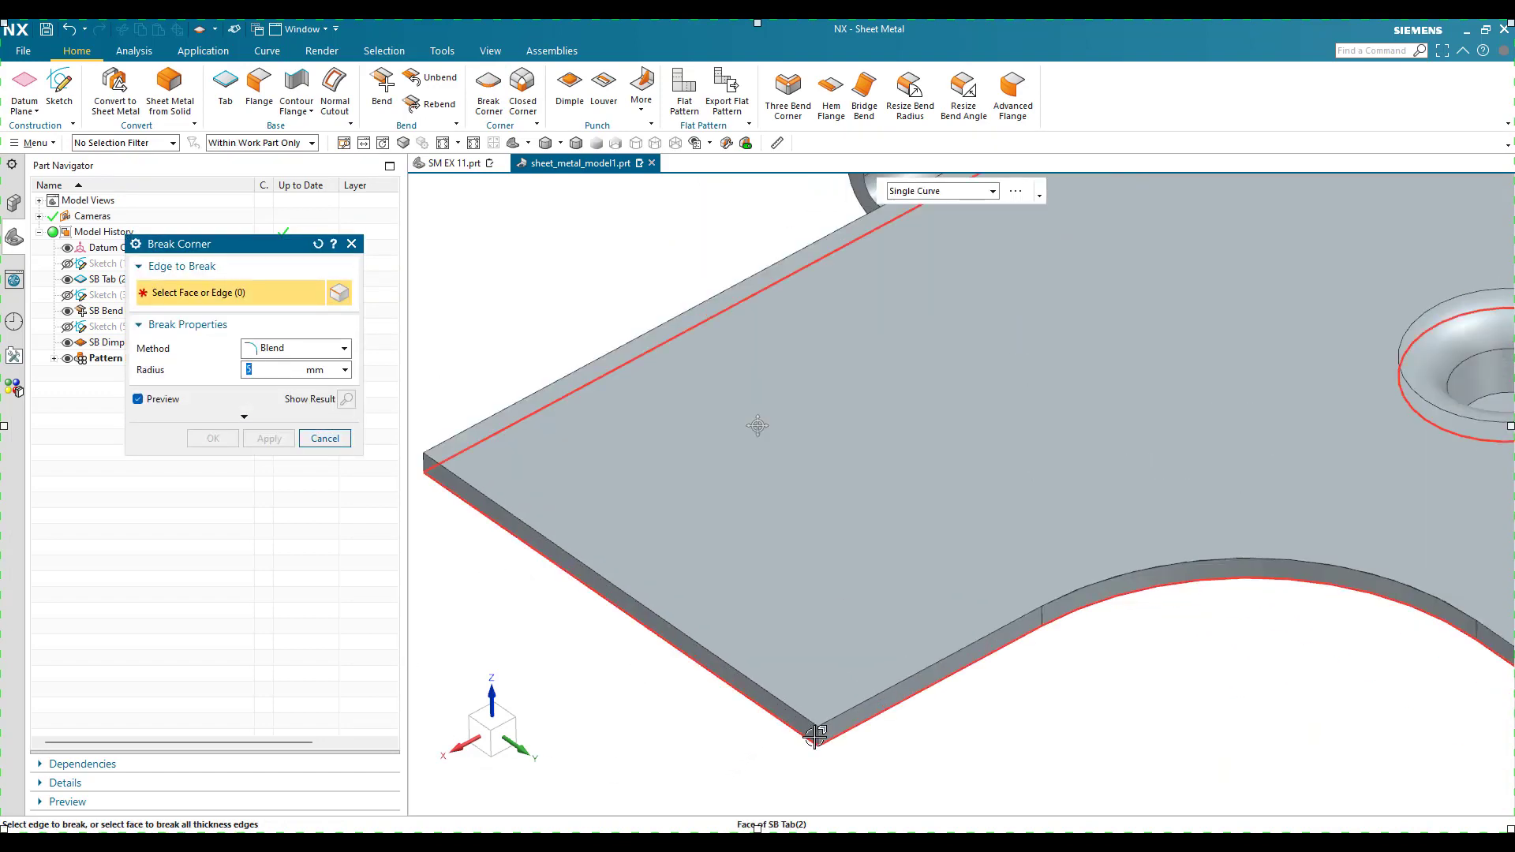
pyautogui.scroll(-6, 764, 609)
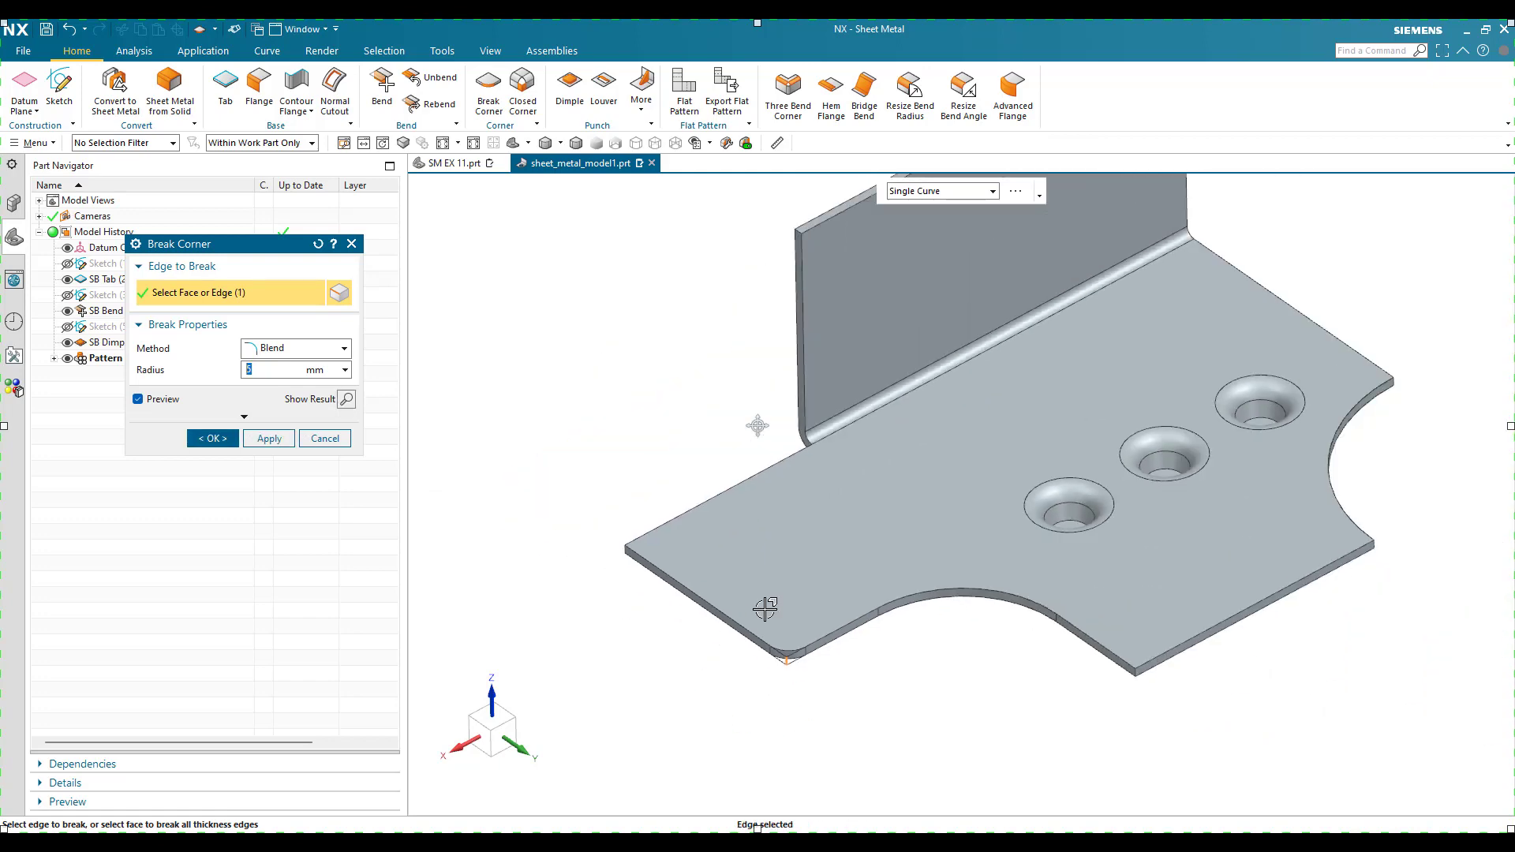
pyautogui.scroll(8, 1148, 667)
pyautogui.click(1137, 667)
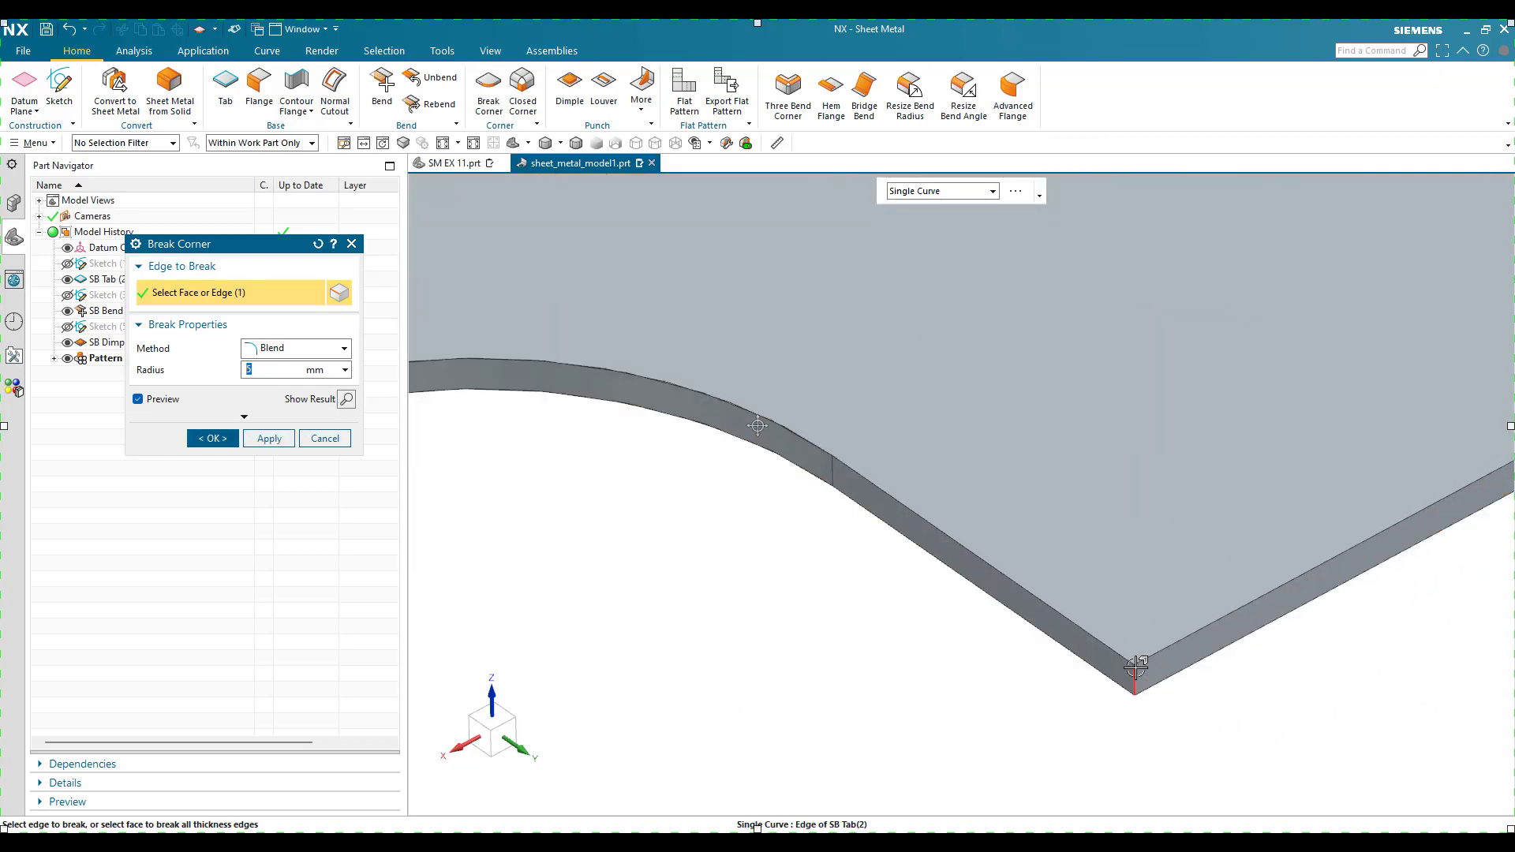
pyautogui.scroll(-6, 875, 639)
pyautogui.scroll(8, 1034, 553)
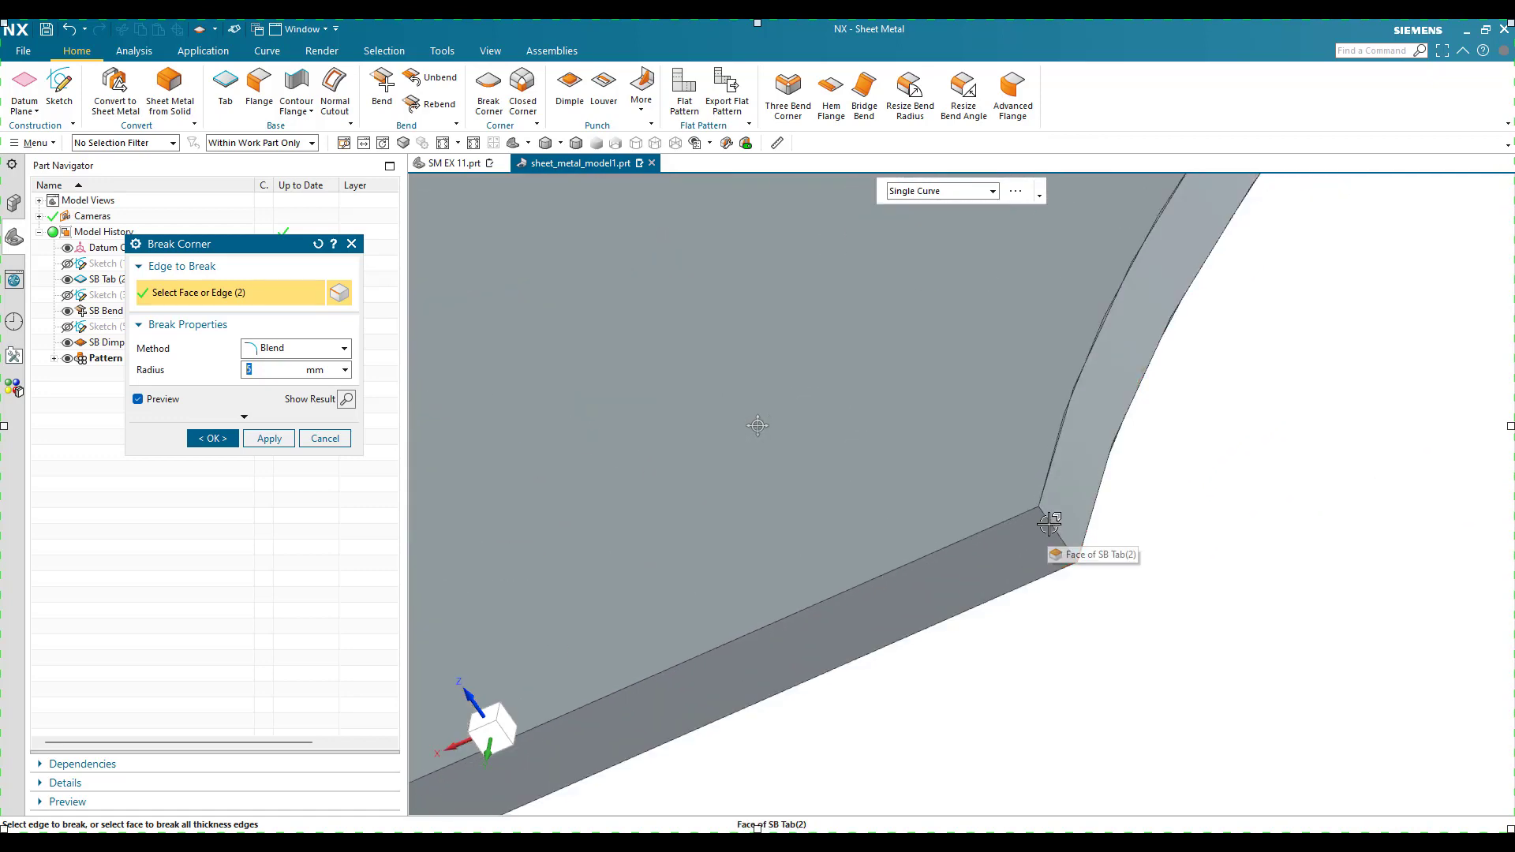
pyautogui.click(1055, 547)
pyautogui.scroll(-5, 914, 632)
pyautogui.scroll(5, 1160, 387)
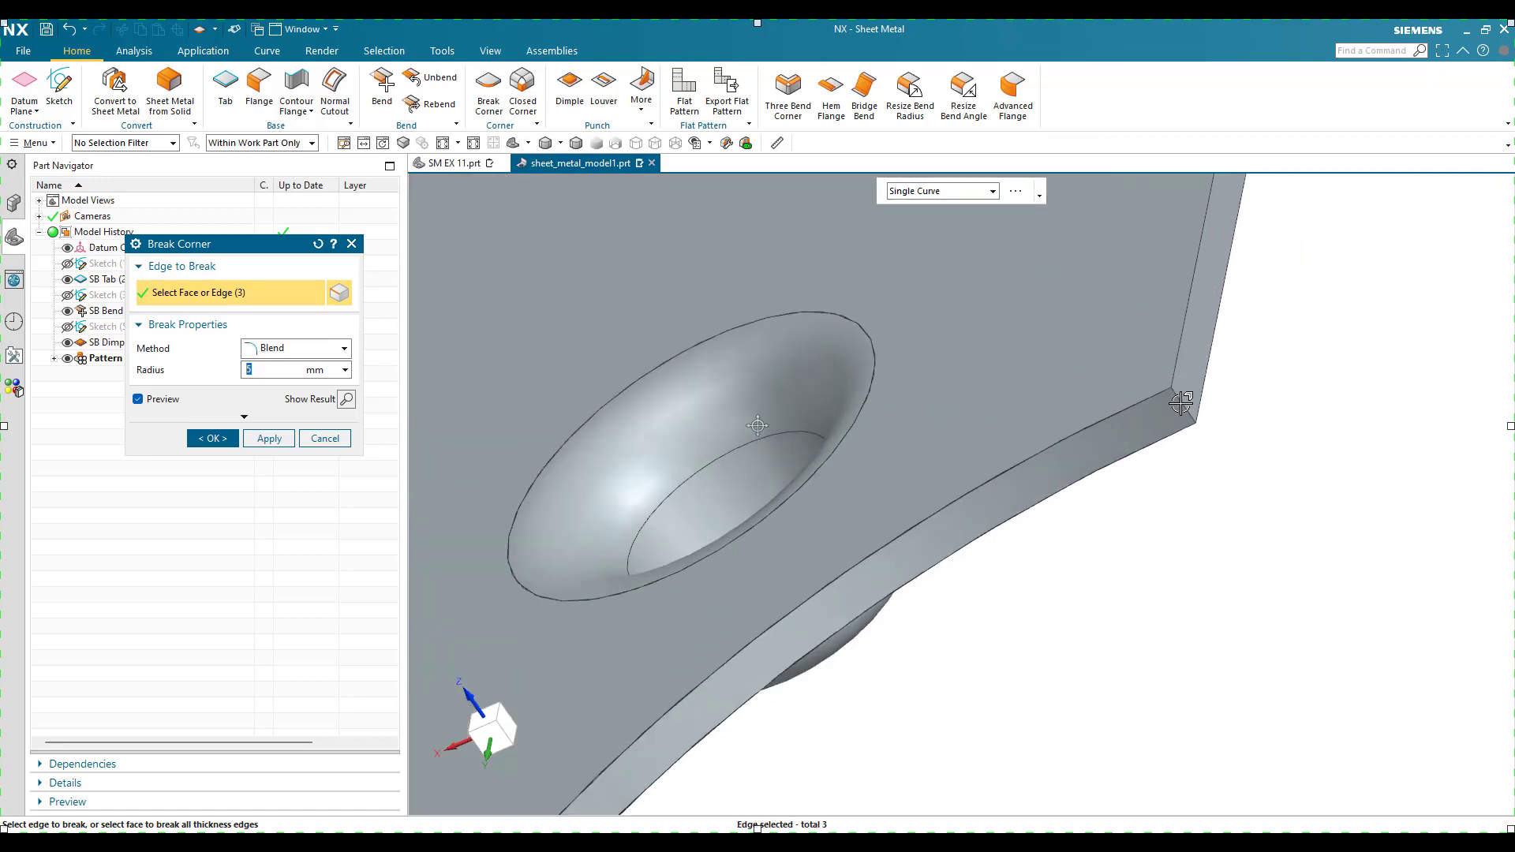
pyautogui.click(1127, 518)
pyautogui.scroll(-6, 1129, 509)
pyautogui.moveTo(1130, 499); pyautogui.dragTo(987, 485, button='middle')
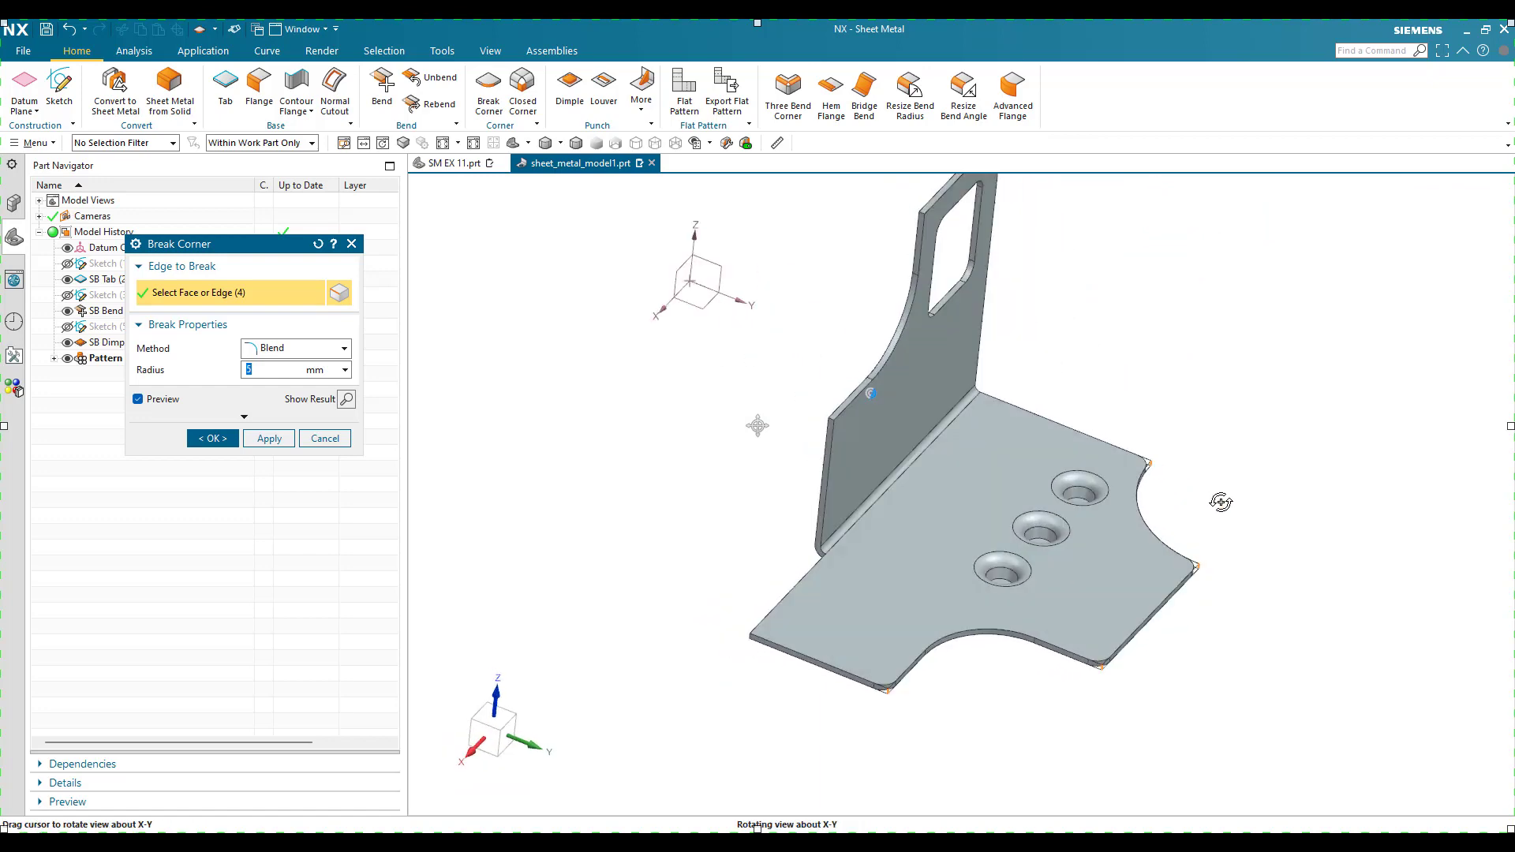
# Add the three outer corner edges of the upright flange to the 5 mm corner blend
pyautogui.scroll(6, 861, 371)
pyautogui.scroll(2, 913, 377)
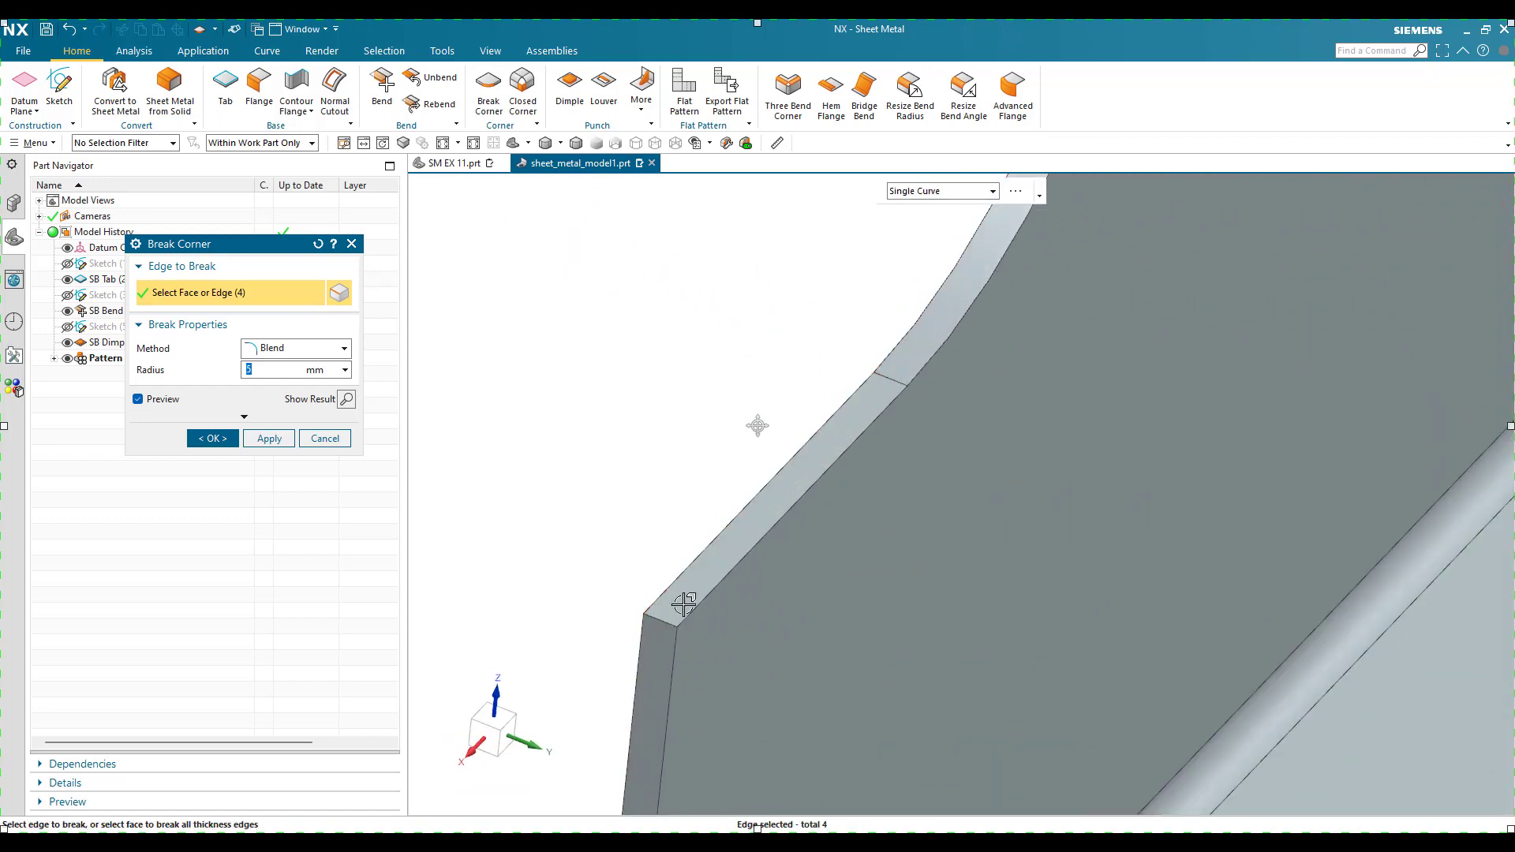
pyautogui.click(667, 623)
pyautogui.scroll(-5, 667, 624)
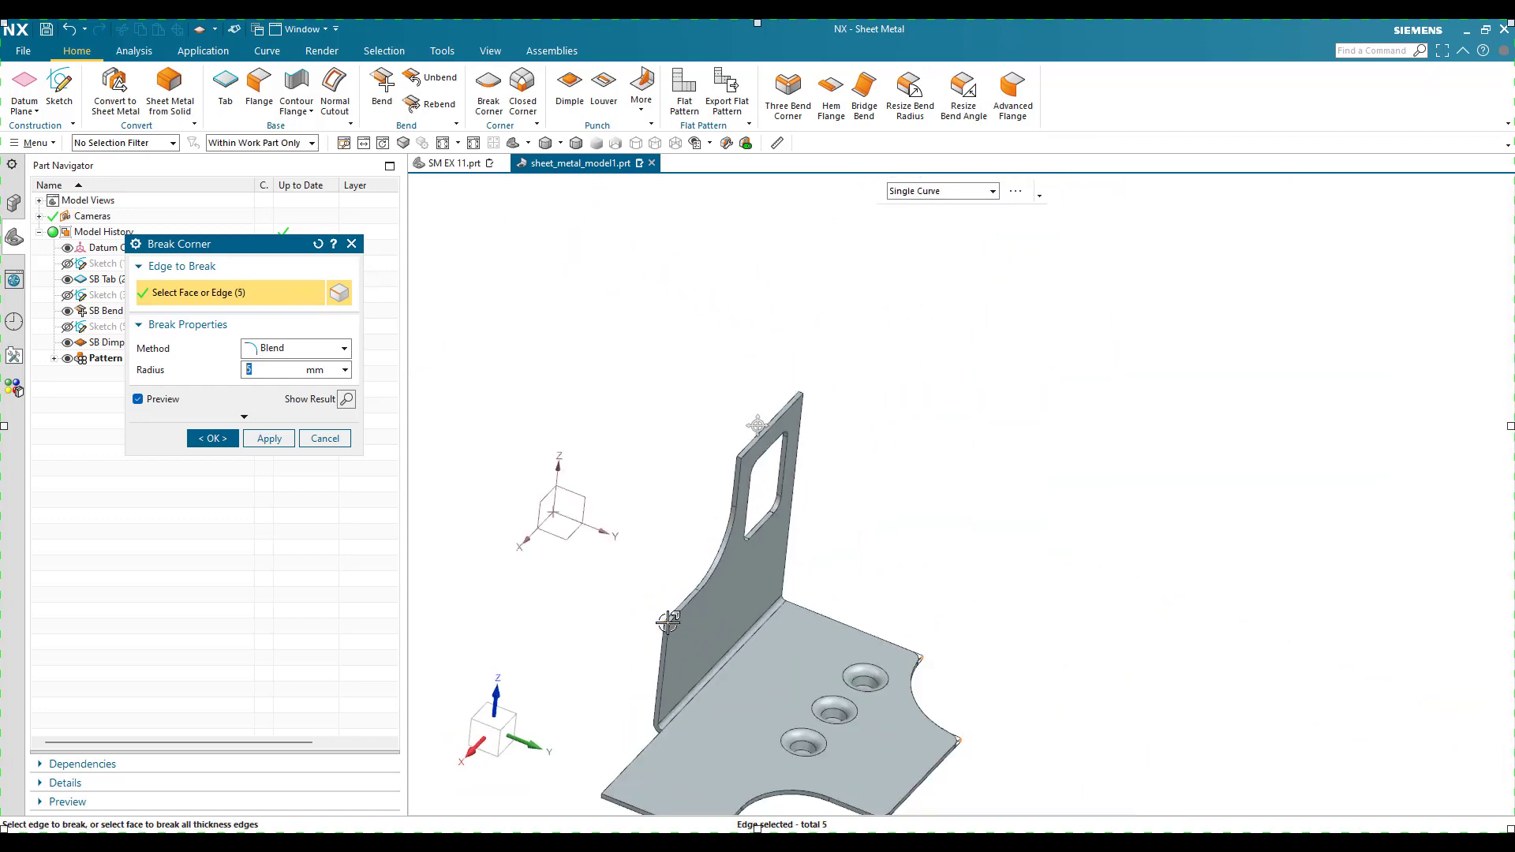
pyautogui.scroll(6, 750, 474)
pyautogui.click(751, 482)
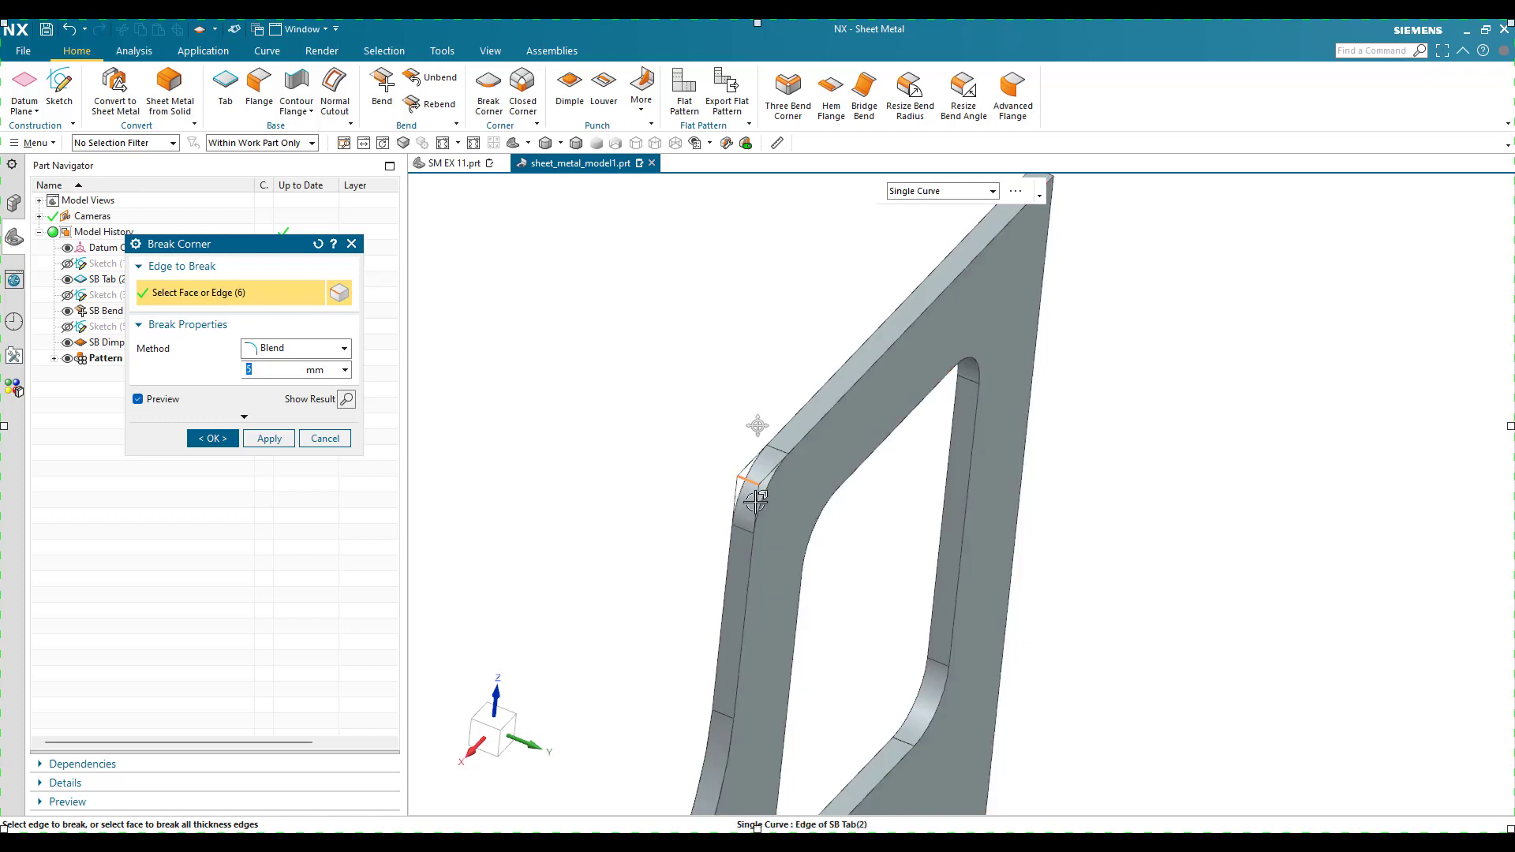
pyautogui.scroll(-5, 752, 501)
pyautogui.moveTo(748, 501); pyautogui.dragTo(678, 521, button='middle')
pyautogui.scroll(1, 868, 389)
pyautogui.scroll(6, 867, 389)
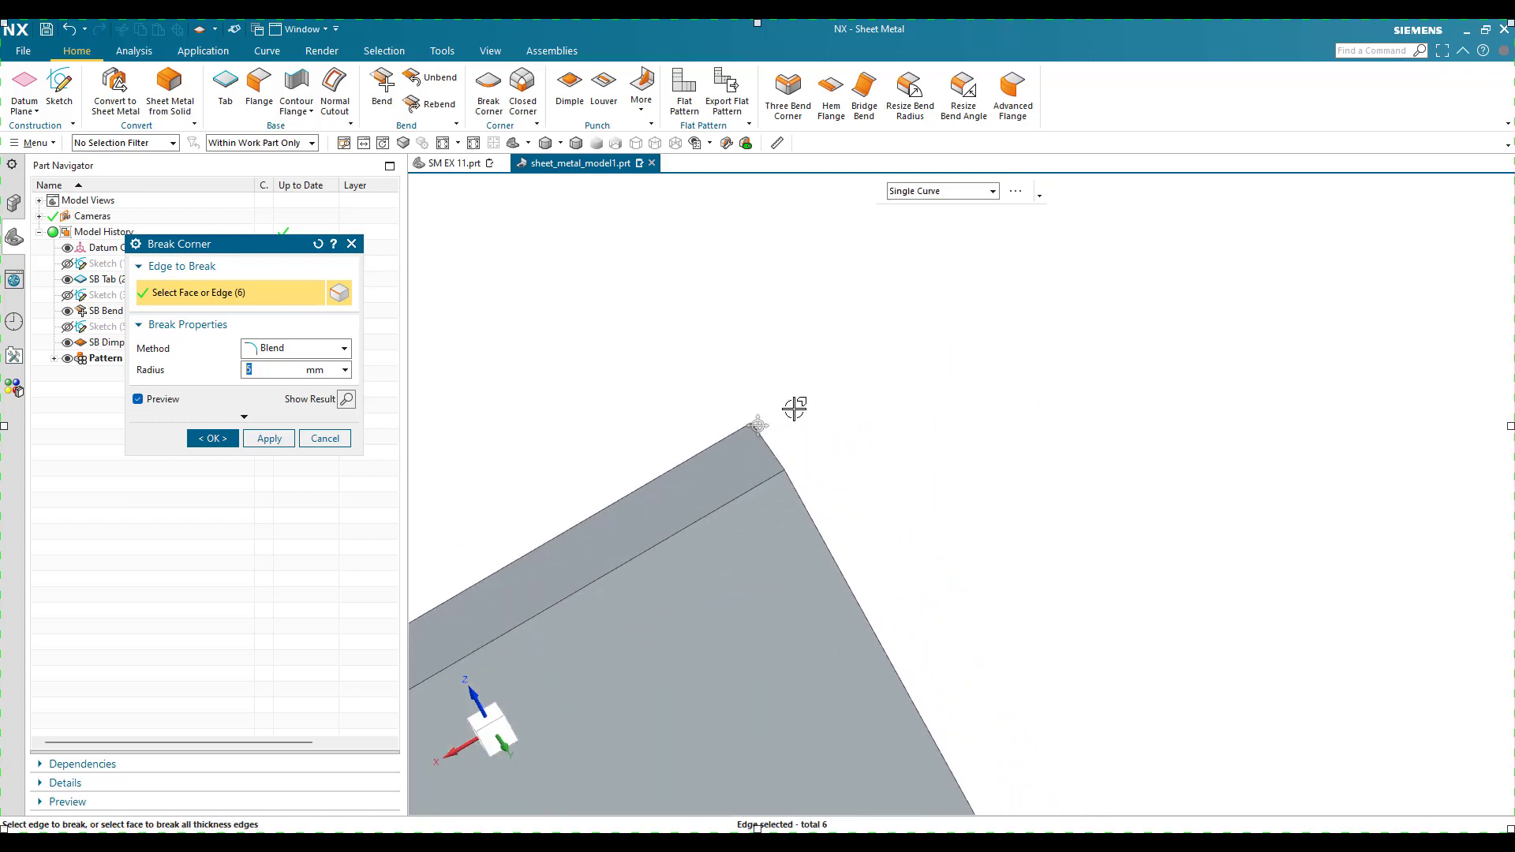
pyautogui.click(765, 465)
pyautogui.scroll(-4, 902, 392)
pyautogui.scroll(-7, 903, 391)
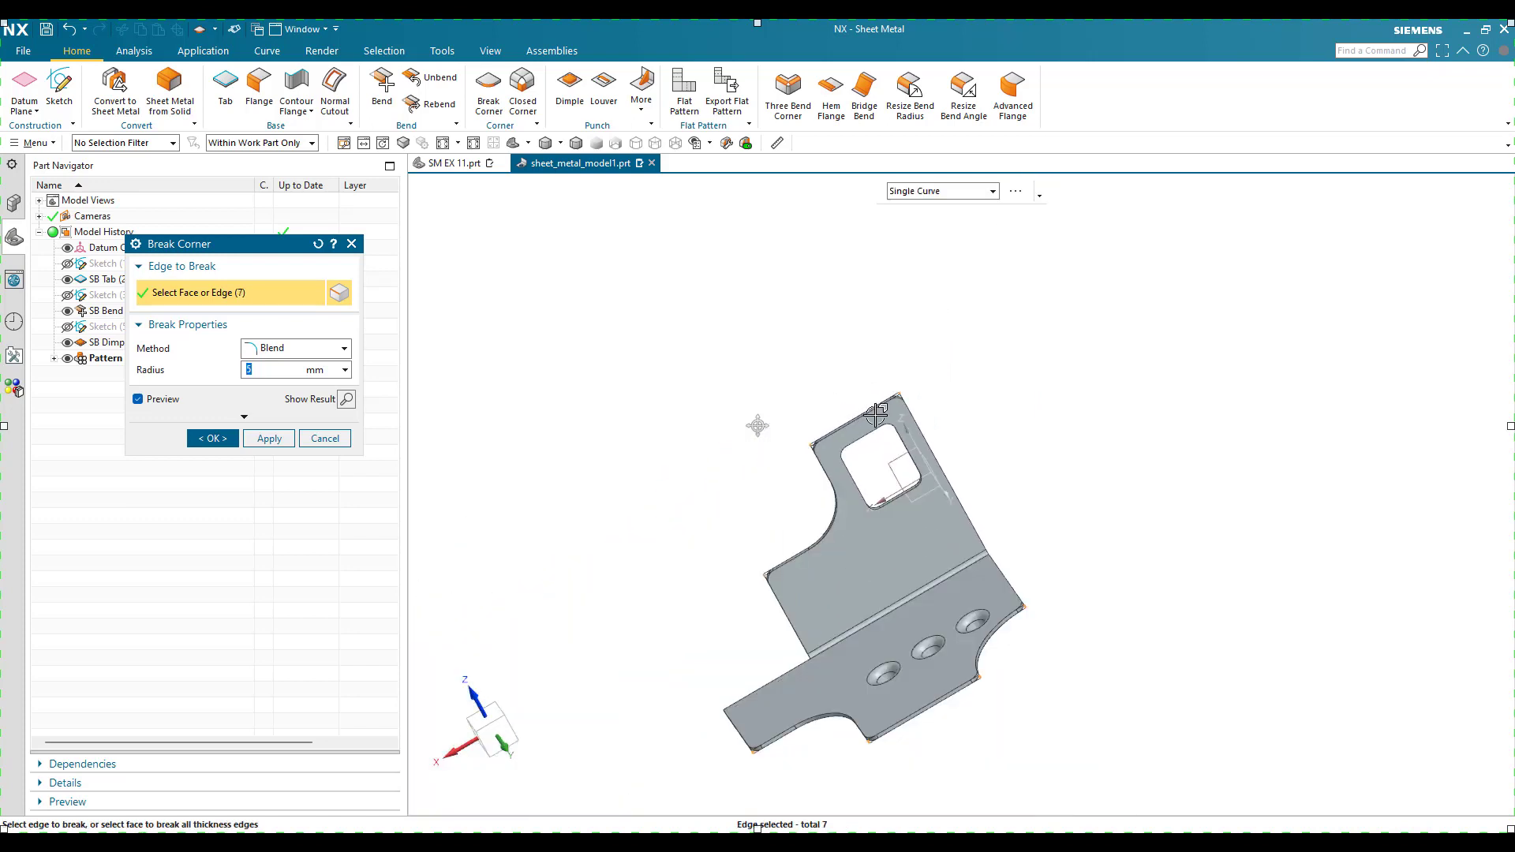
# Add the base plate's remaining outer corner edge and complete the 5 mm Break Corner blend
pyautogui.press('Home')
pyautogui.scroll(10, 733, 466)
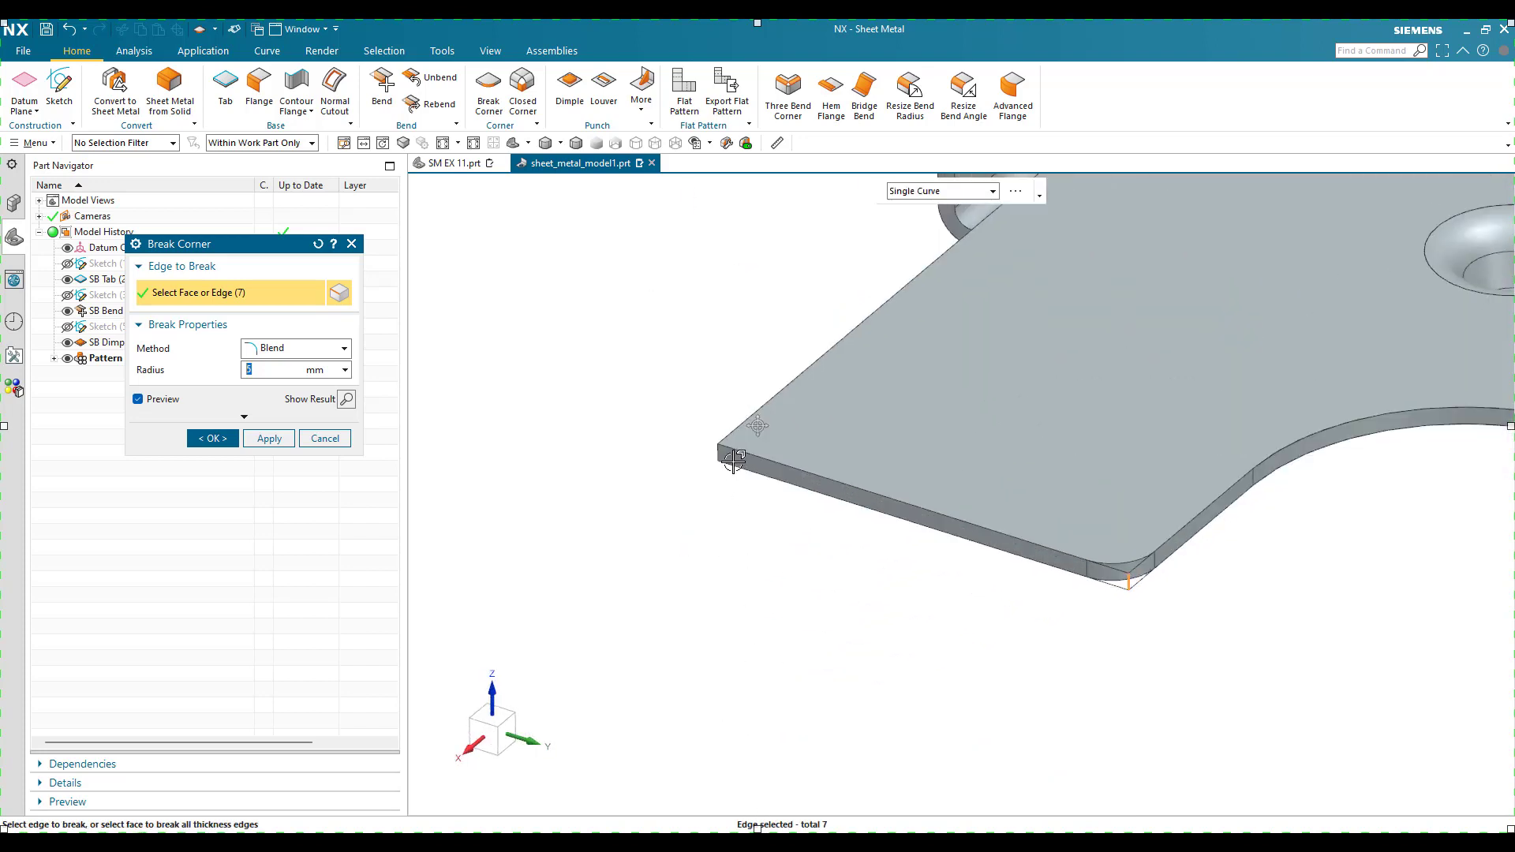
pyautogui.click(659, 407)
pyautogui.scroll(-10, 624, 515)
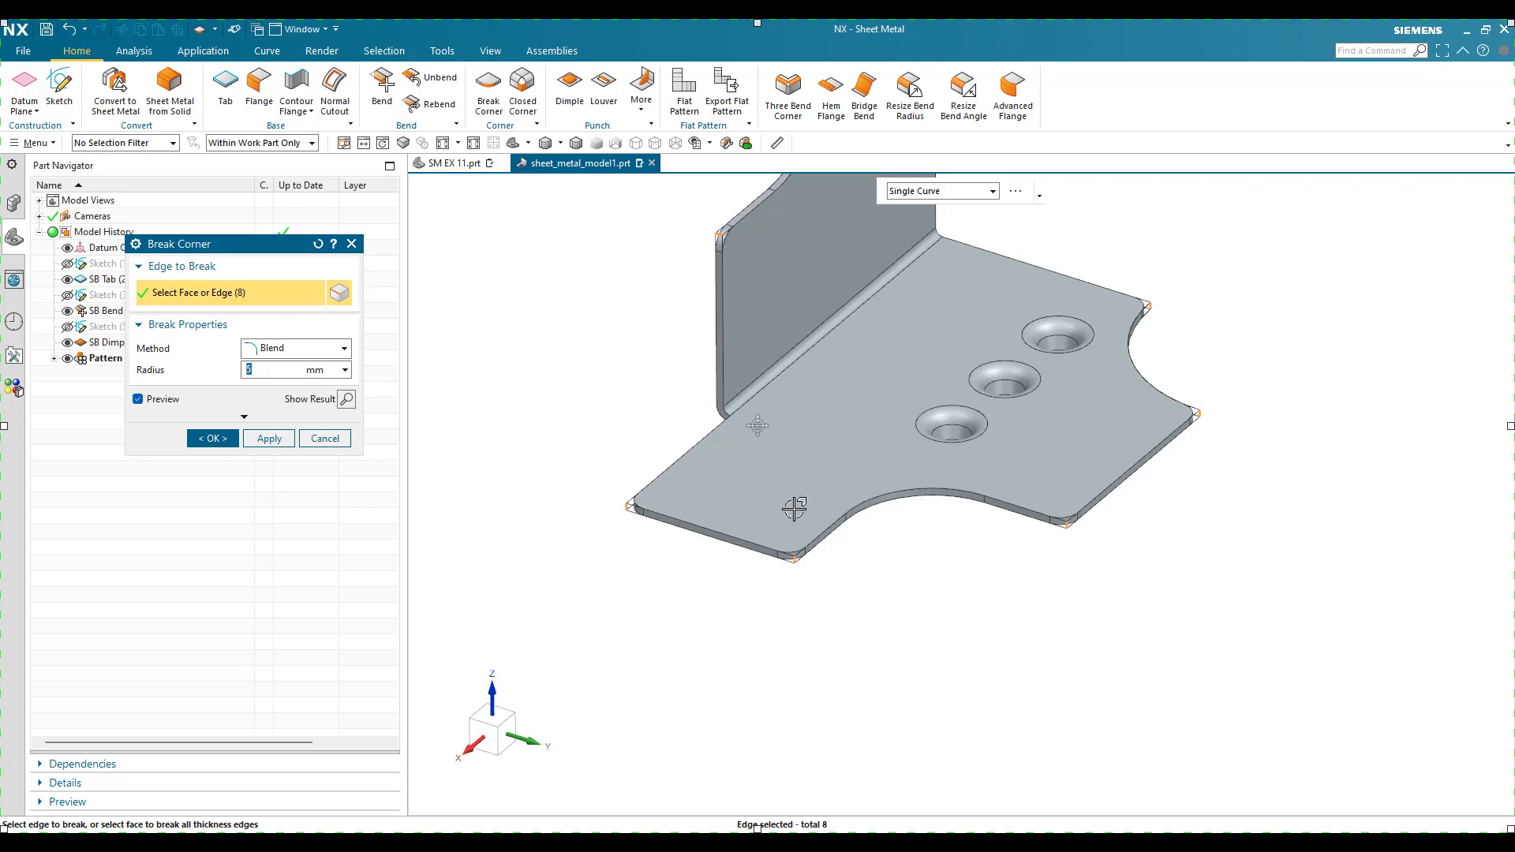
pyautogui.moveTo(887, 565); pyautogui.dragTo(890, 605, button='middle')
pyautogui.click(212, 439)
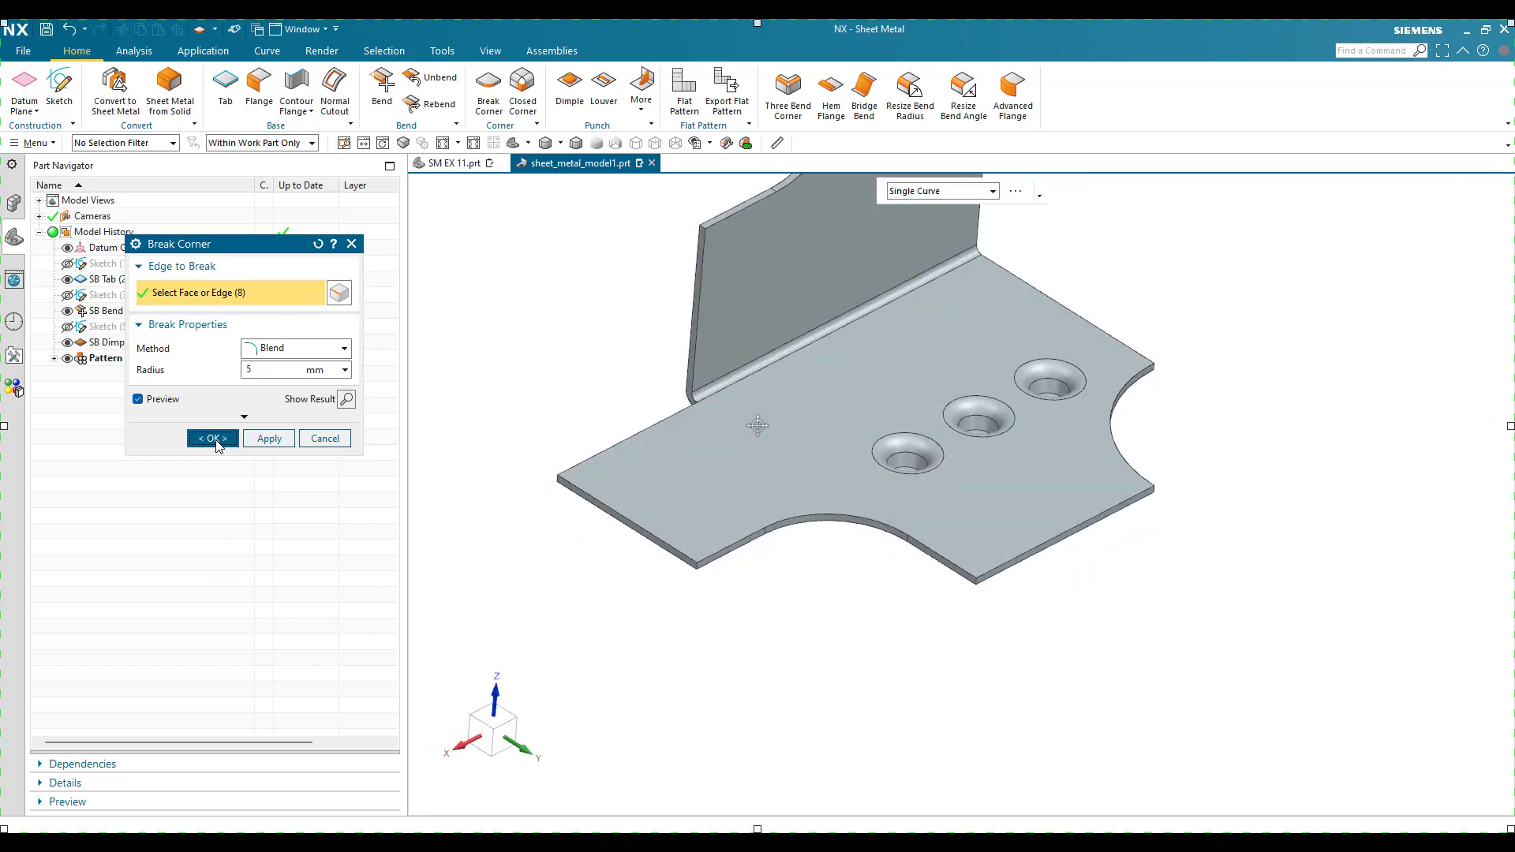
# Hide all objects and show only the solid bodies, leaving the finished bracket fitted in view
pyautogui.moveTo(756, 762); pyautogui.dragTo(847, 685, button='middle')
pyautogui.hotkey('ctrl', 'w')
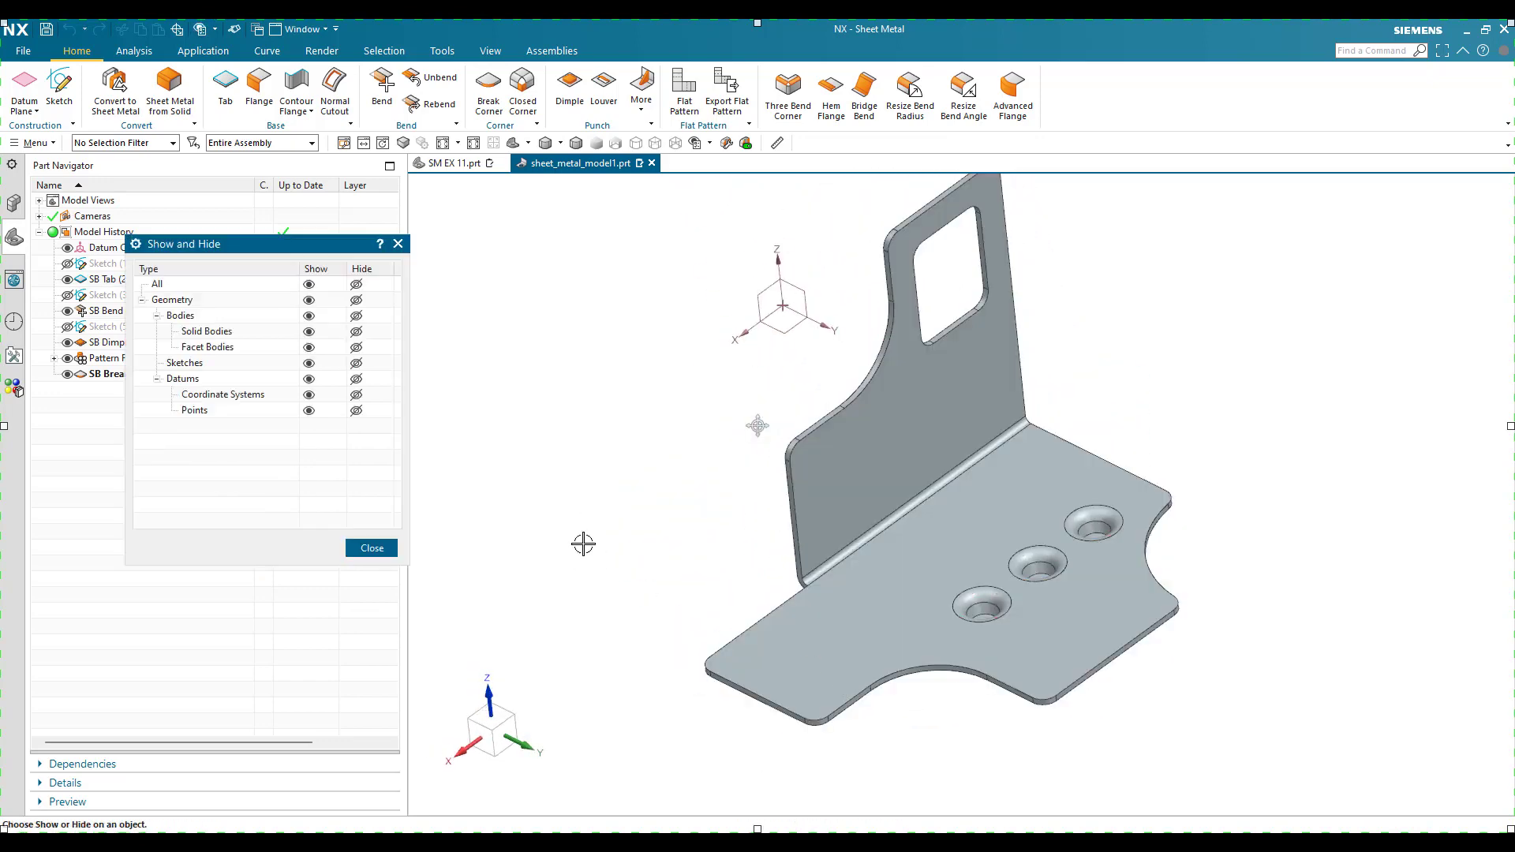
pyautogui.click(359, 285)
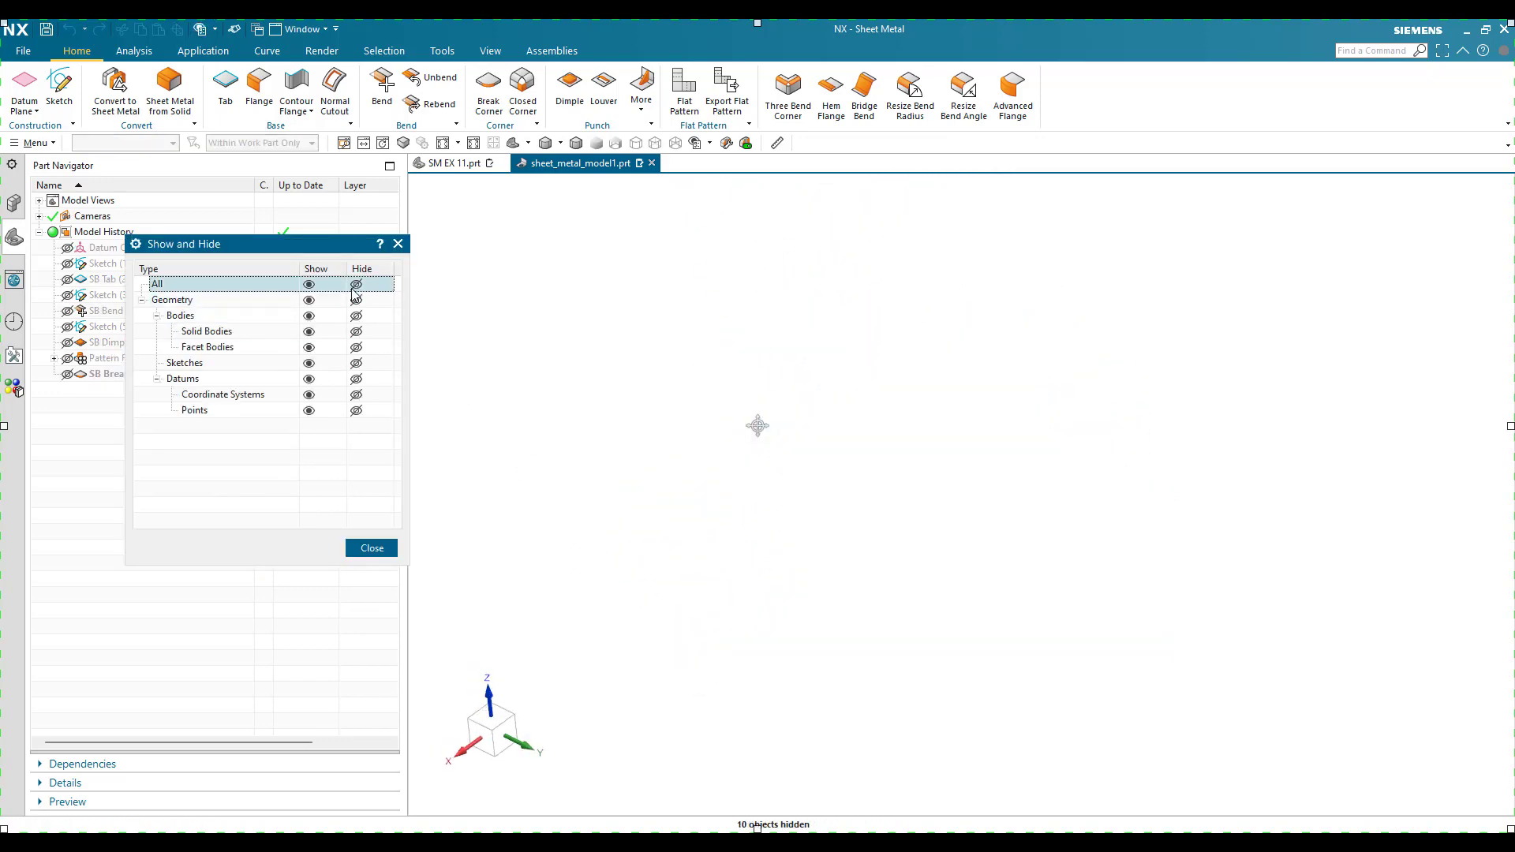
pyautogui.click(309, 337)
pyautogui.click(371, 548)
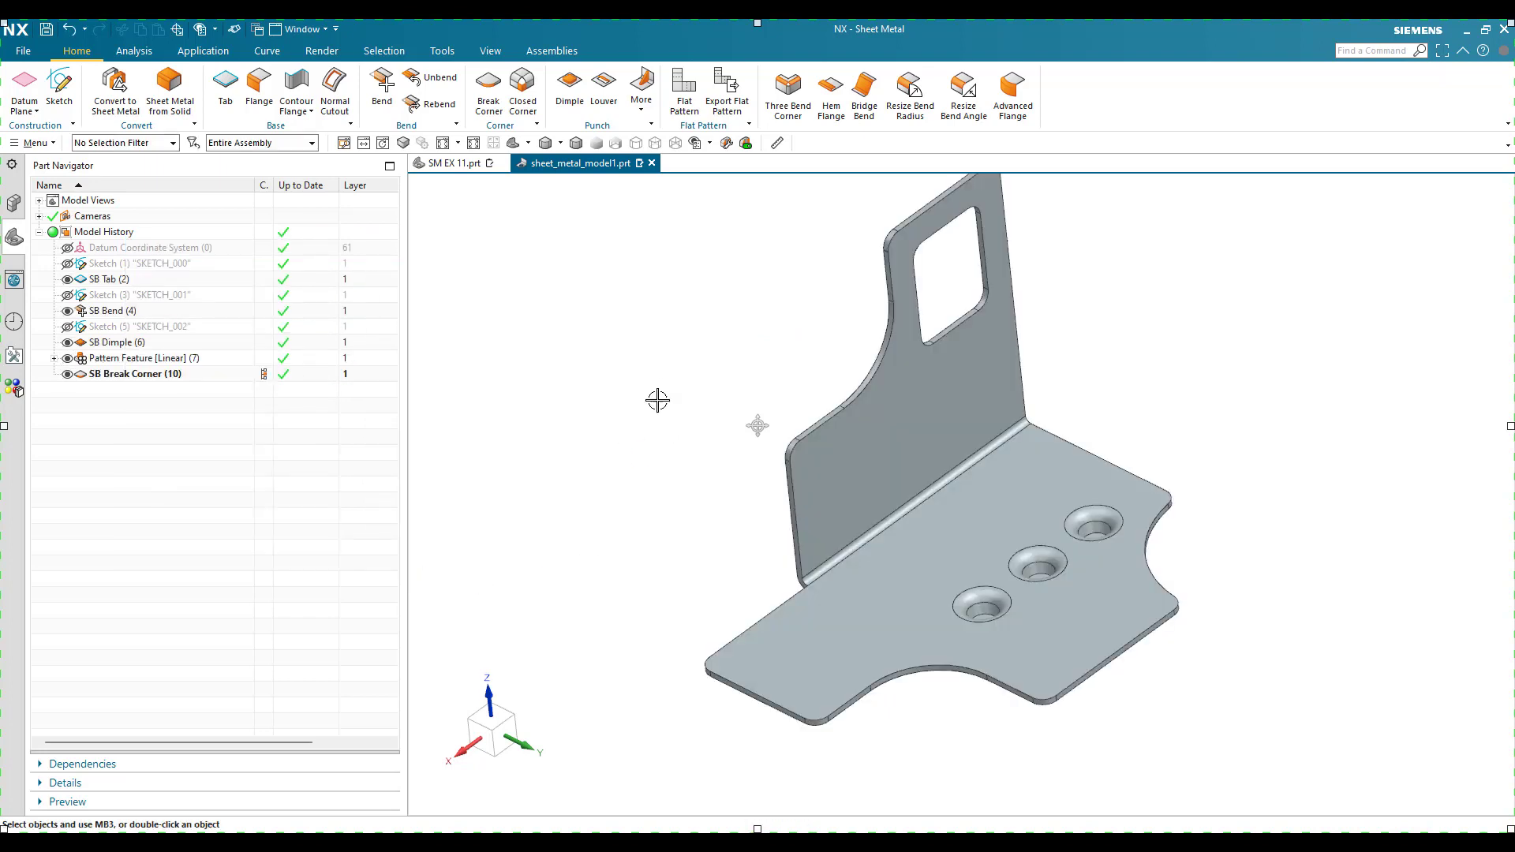
pyautogui.hotkey('ctrl', 'f')
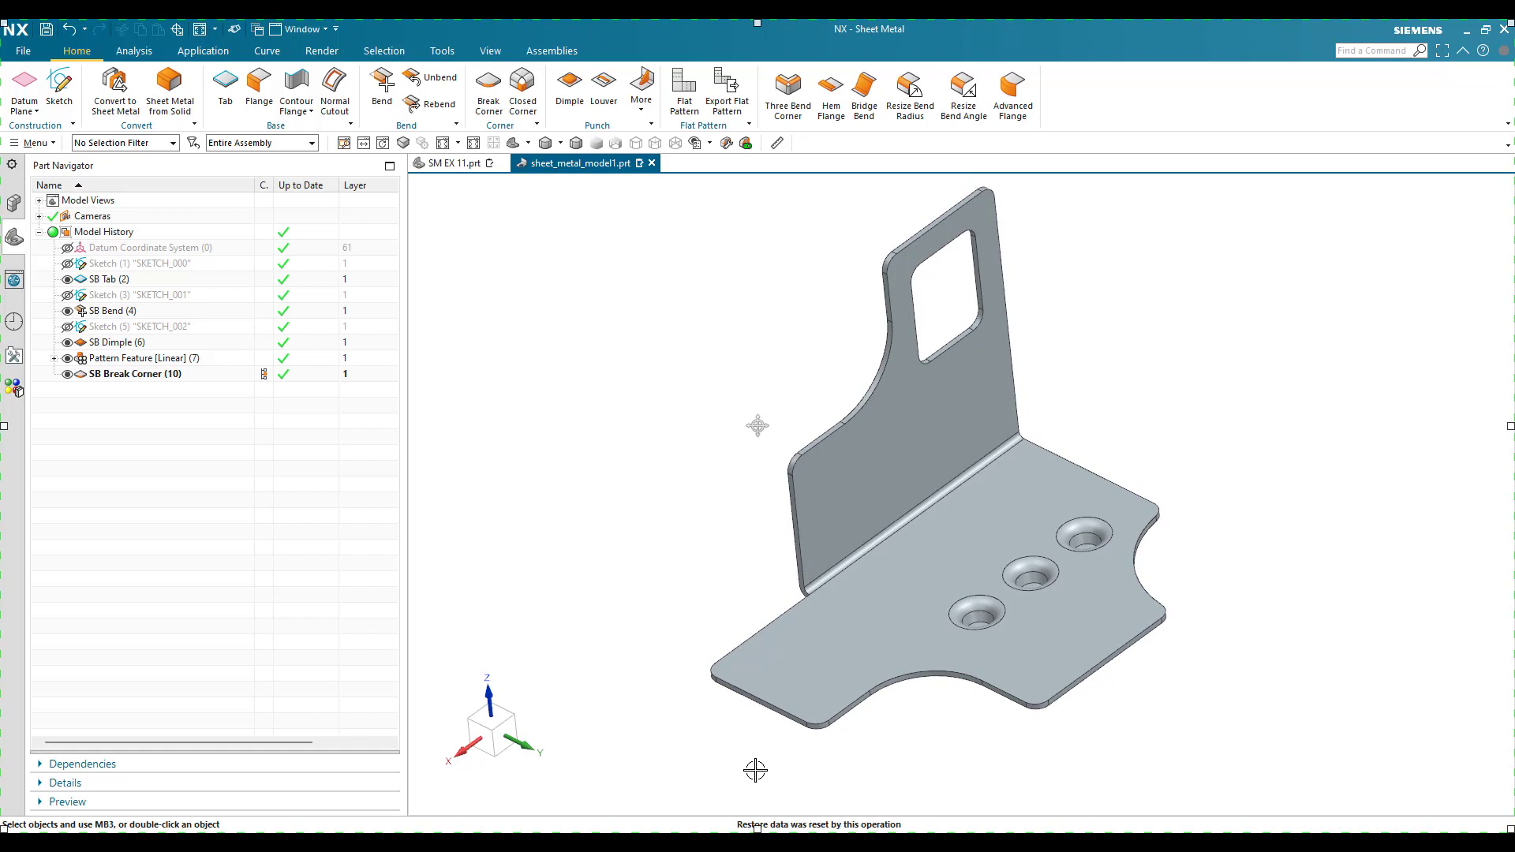
pyautogui.moveTo(697, 517); pyautogui.dragTo(693, 526, button='middle')
pyautogui.hotkey('ctrl', 'f')
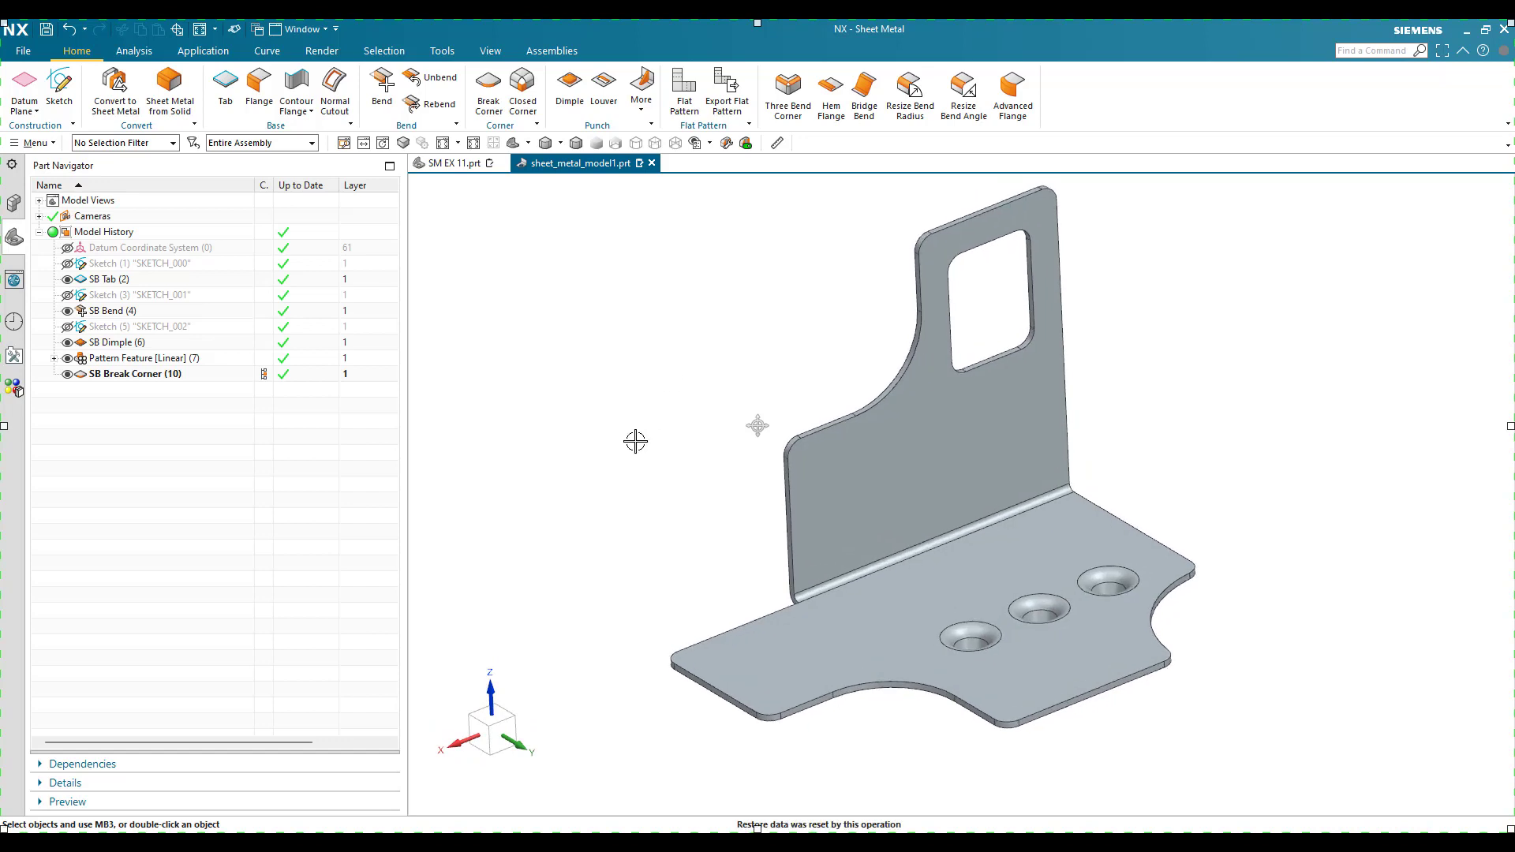